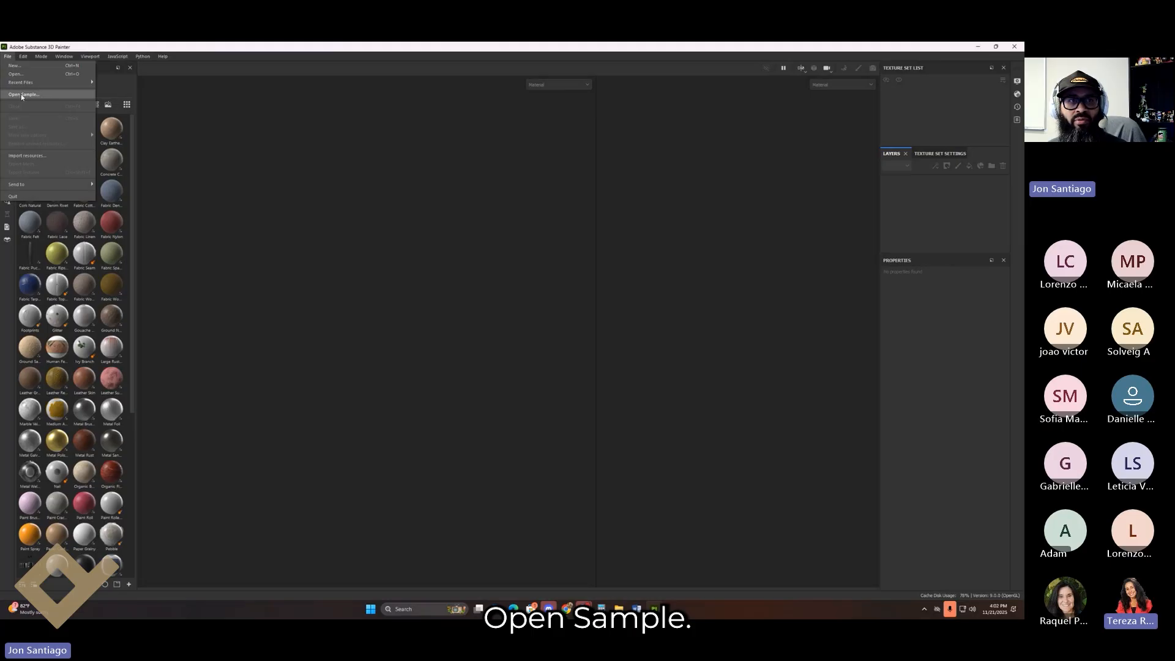
# Step: Open the MeetMat.spp sample project and pan to frame the whole model and its base
pyautogui.click(22, 95)
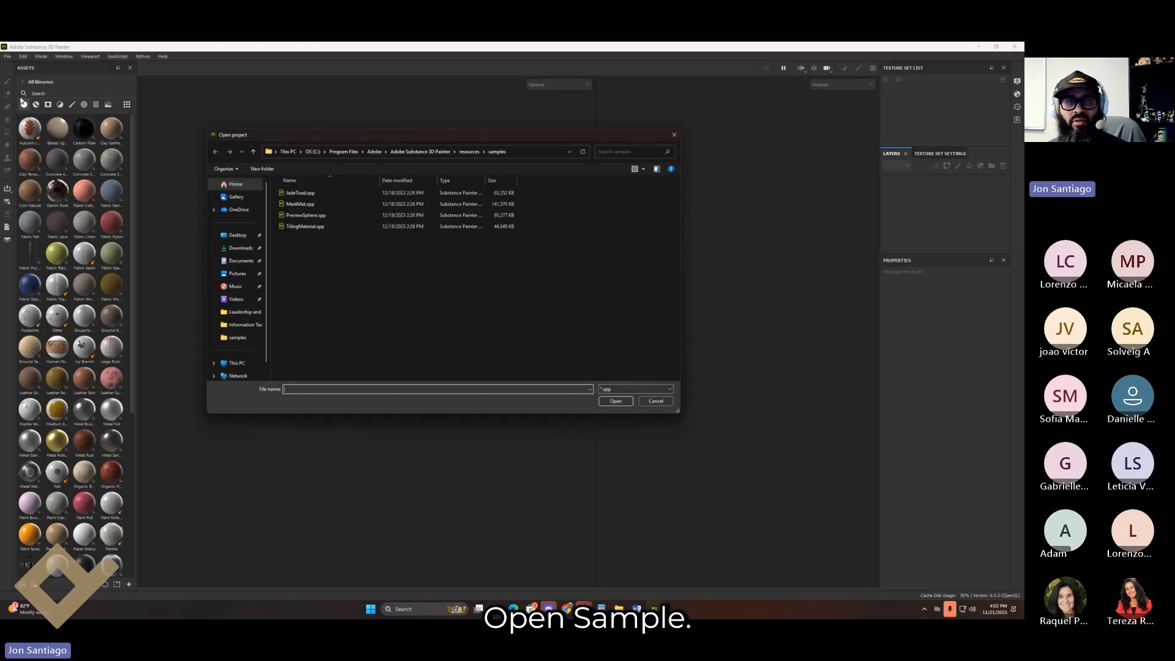
pyautogui.click(309, 206)
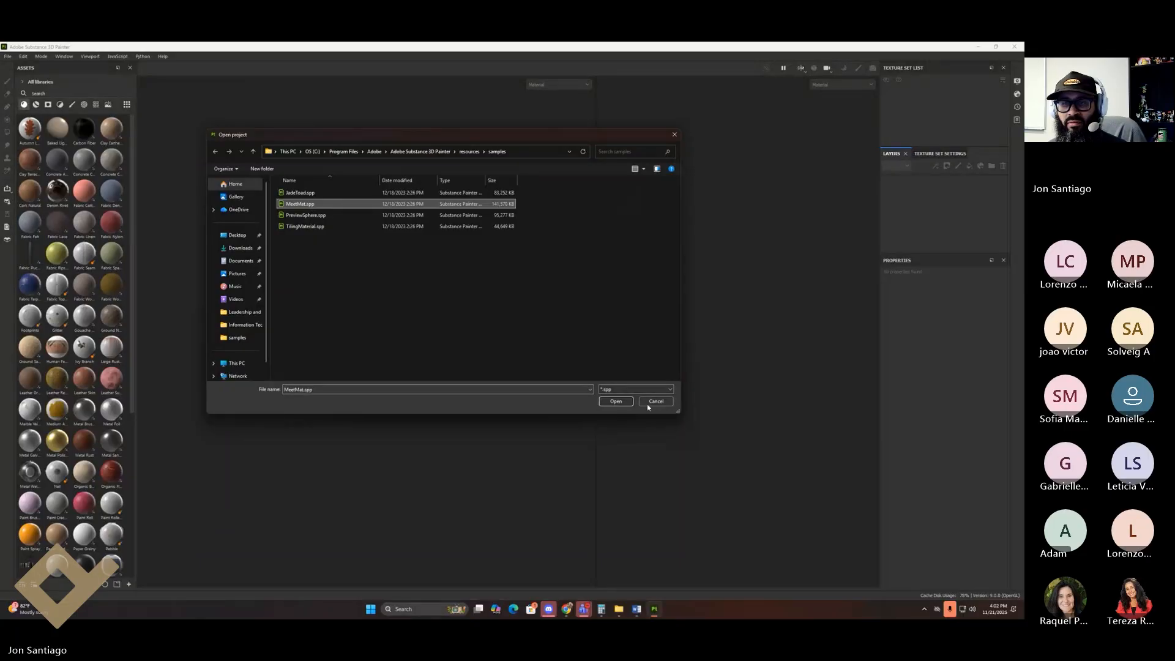
pyautogui.click(617, 402)
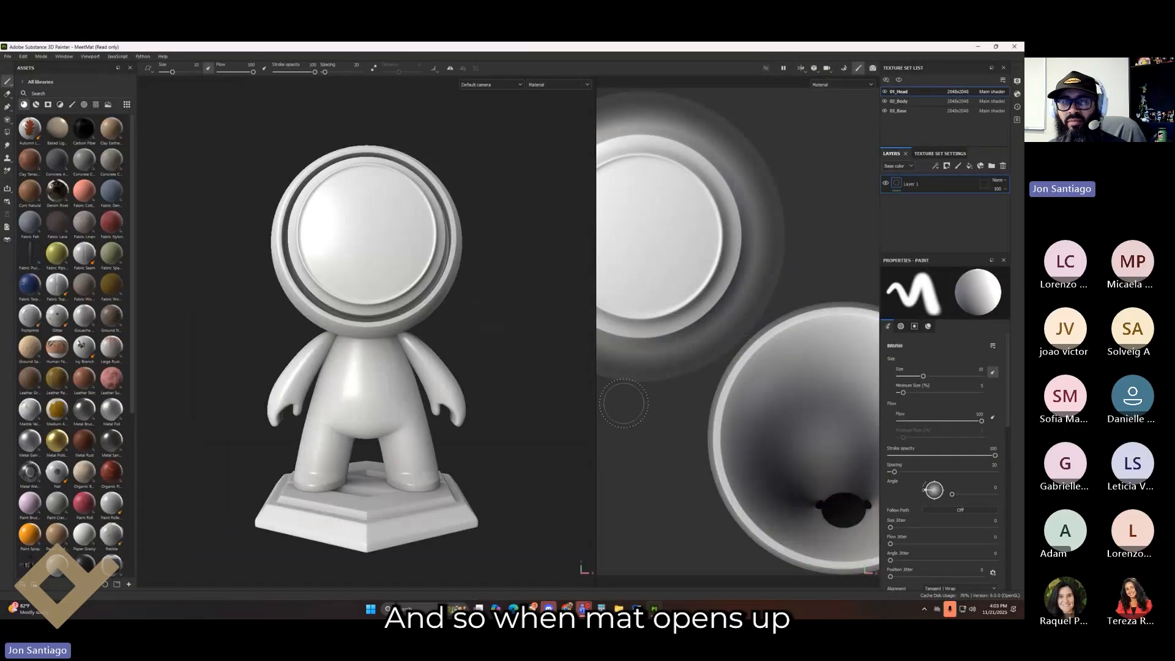
pyautogui.keyDown('alt'); pyautogui.moveTo(545, 323); pyautogui.dragTo(250, 257, button='middle'); pyautogui.keyUp('alt')
pyautogui.keyDown('alt'); pyautogui.moveTo(339, 317); pyautogui.dragTo(355, 283); pyautogui.keyUp('alt')
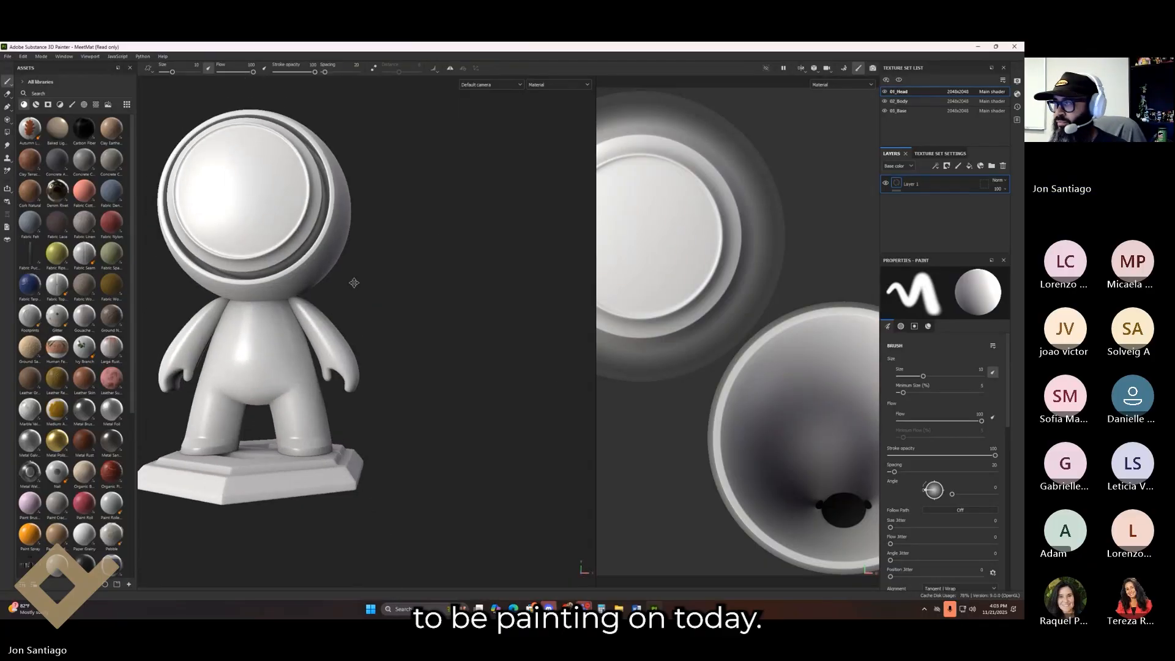
pyautogui.keyDown('alt'); pyautogui.moveTo(355, 284); pyautogui.dragTo(421, 325, button='middle'); pyautogui.keyUp('alt')
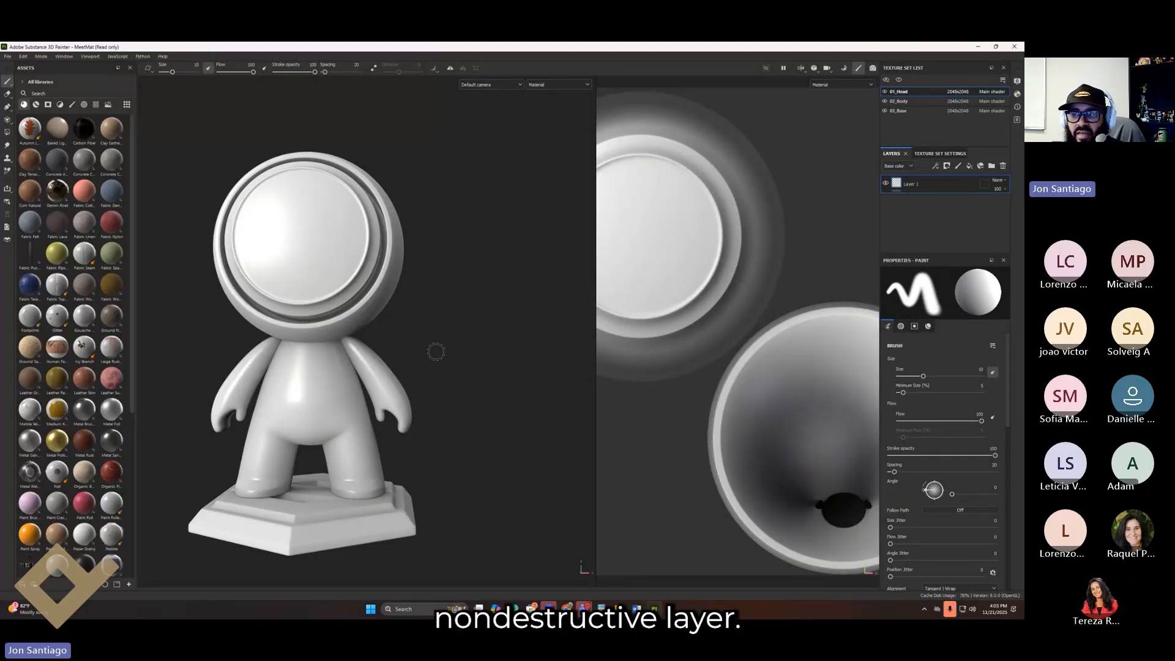
pyautogui.click(970, 165)
pyautogui.click(958, 166)
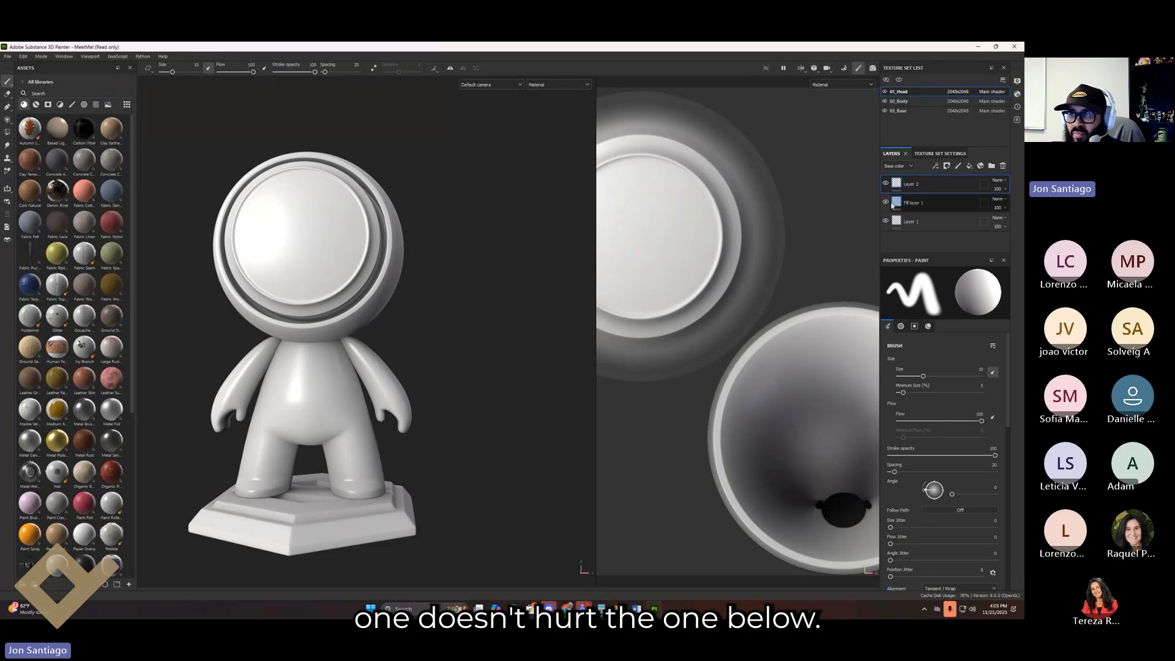
pyautogui.click(1004, 167)
pyautogui.click(1004, 167)
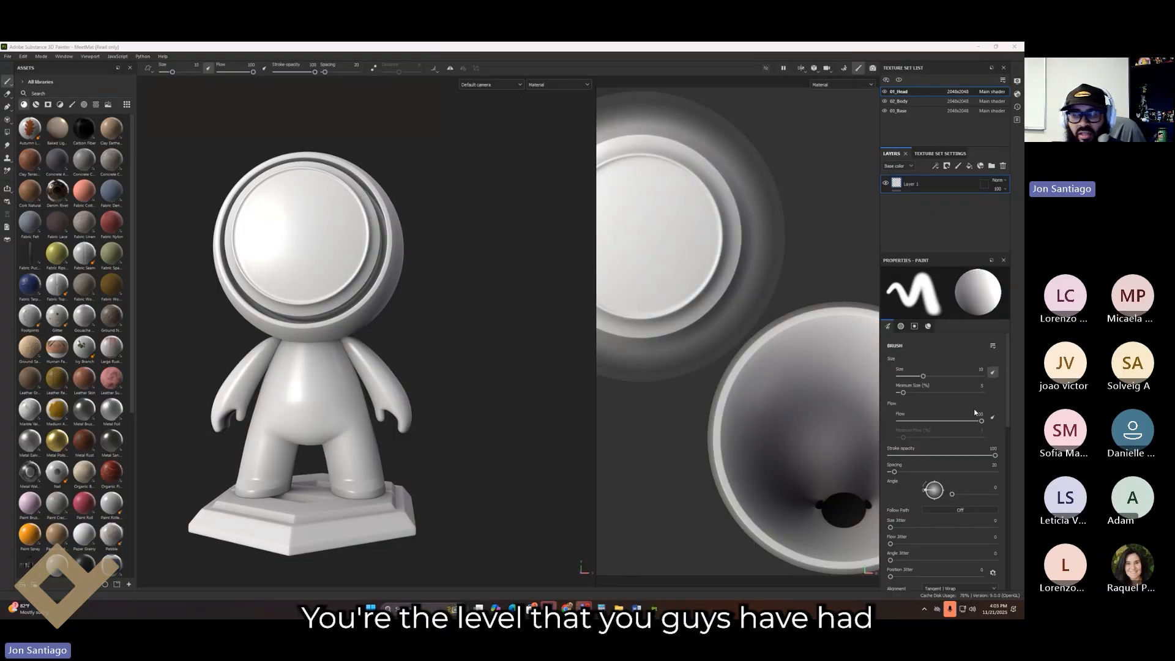
pyautogui.keyDown('alt'); pyautogui.moveTo(375, 387); pyautogui.dragTo(476, 342, button='middle'); pyautogui.keyUp('alt')
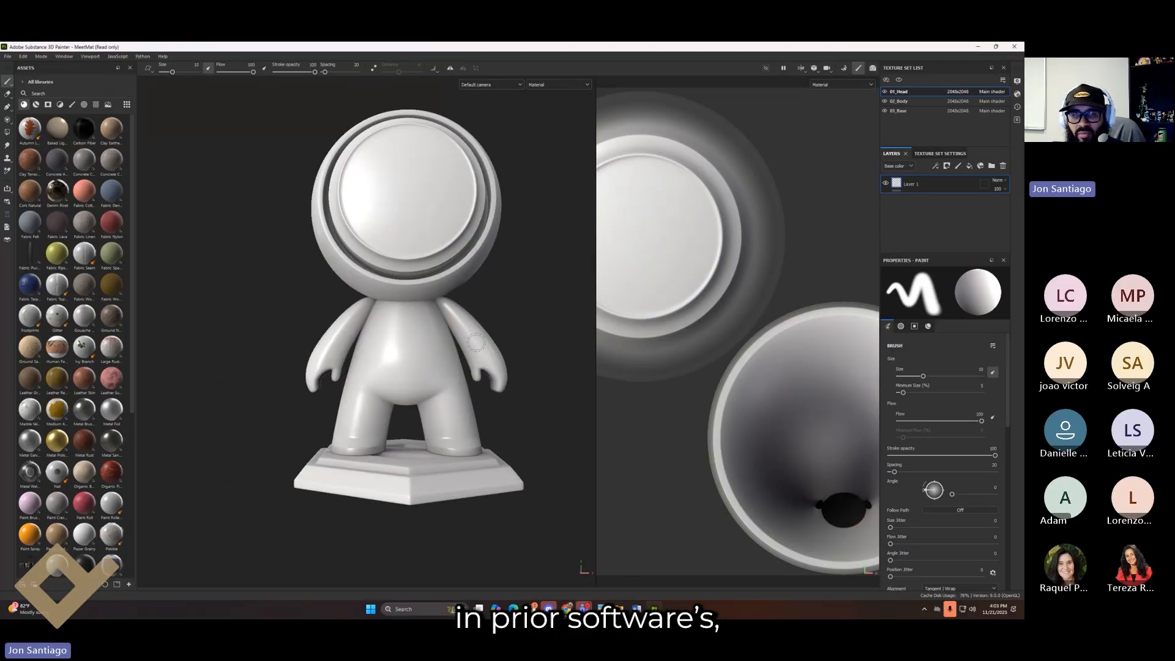
pyautogui.keyDown('alt'); pyautogui.moveTo(476, 343); pyautogui.dragTo(483, 375); pyautogui.keyUp('alt')
pyautogui.moveTo(487, 299)
pyautogui.keyDown('alt'); pyautogui.mouseDown(button='middle')
pyautogui.moveTo(463, 438)
pyautogui.moveTo(479, 359)
pyautogui.mouseUp(button='middle'); pyautogui.keyUp('alt')
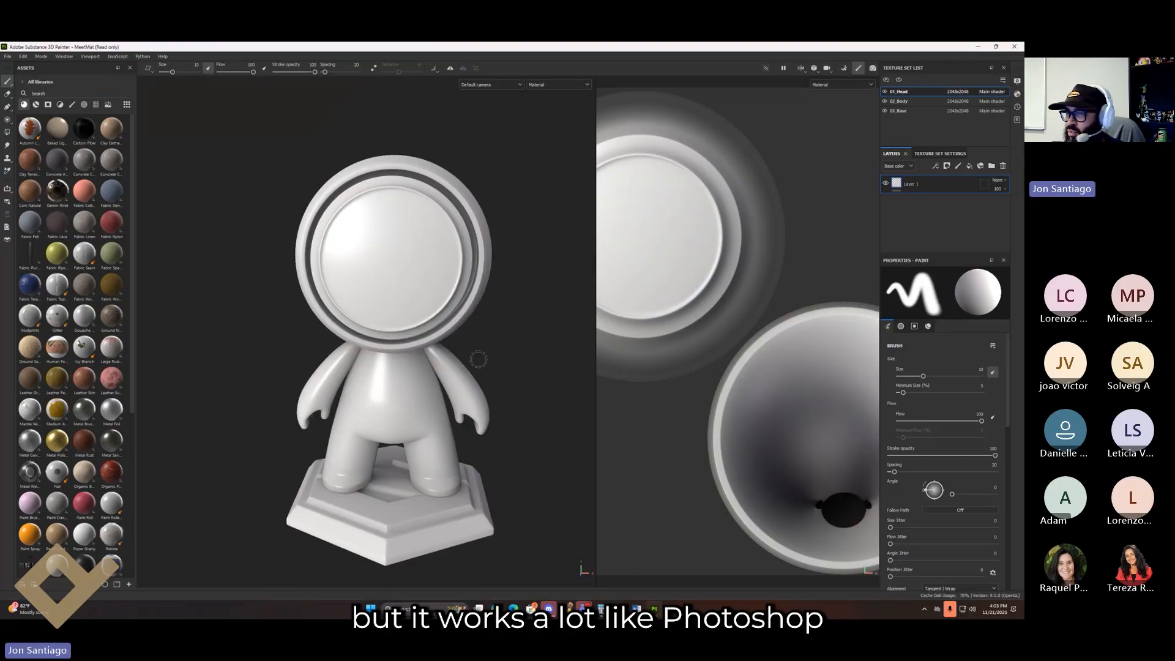
pyautogui.moveTo(476, 347)
pyautogui.keyDown('alt'); pyautogui.mouseDown()
pyautogui.moveTo(428, 328)
pyautogui.moveTo(343, 358)
pyautogui.mouseUp(); pyautogui.keyUp('alt')
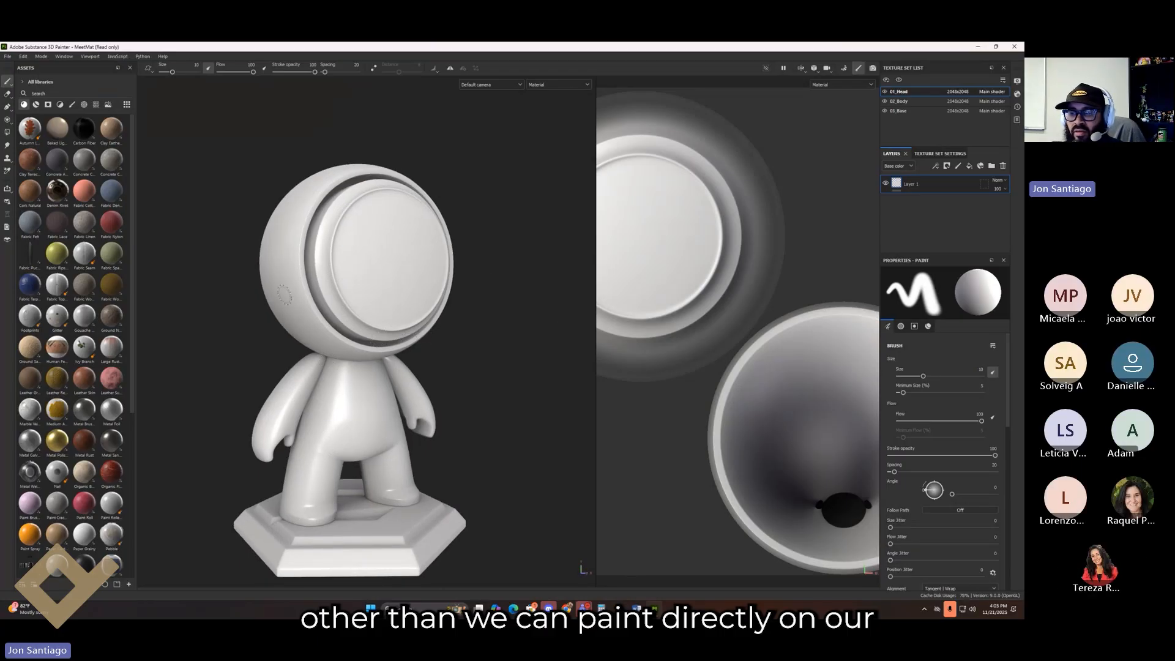
pyautogui.keyDown('alt'); pyautogui.moveTo(446, 405); pyautogui.dragTo(497, 355, button='middle'); pyautogui.keyUp('alt')
pyautogui.keyDown('alt'); pyautogui.moveTo(514, 393); pyautogui.dragTo(422, 386); pyautogui.keyUp('alt')
pyautogui.keyDown('alt'); pyautogui.moveTo(423, 386); pyautogui.dragTo(360, 447, button='middle'); pyautogui.keyUp('alt')
pyautogui.keyDown('alt'); pyautogui.moveTo(484, 378); pyautogui.dragTo(438, 259); pyautogui.keyUp('alt')
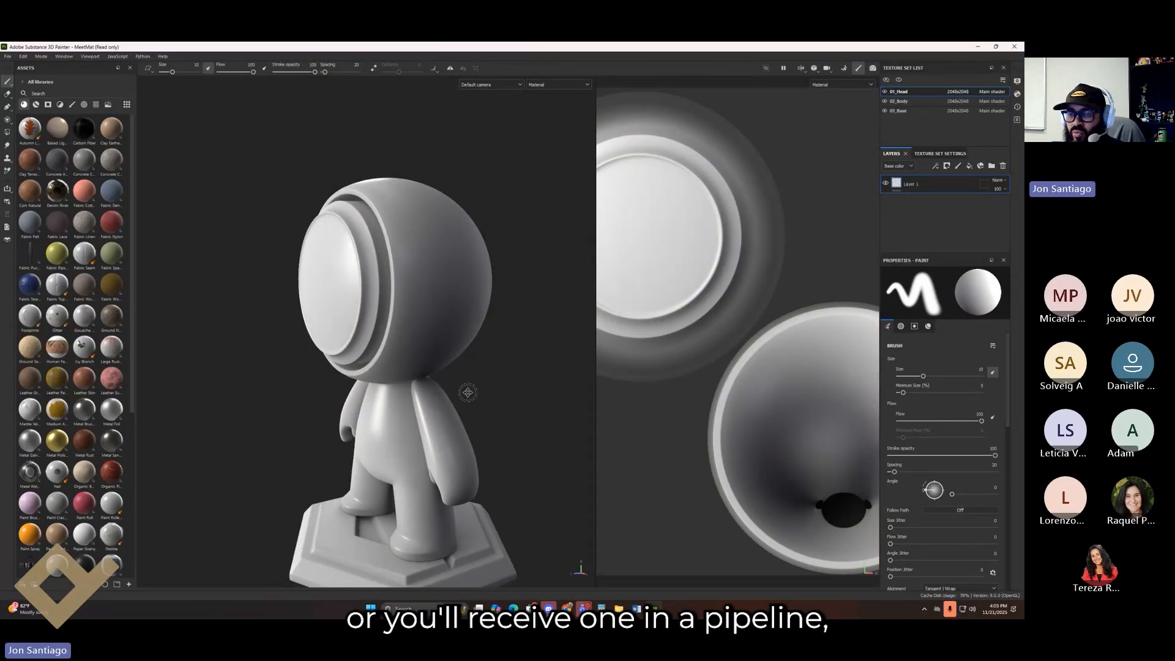
pyautogui.keyDown('alt'); pyautogui.moveTo(467, 392); pyautogui.dragTo(446, 303, button='middle'); pyautogui.keyUp('alt')
pyautogui.keyDown('alt'); pyautogui.moveTo(454, 333); pyautogui.dragTo(454, 389); pyautogui.keyUp('alt')
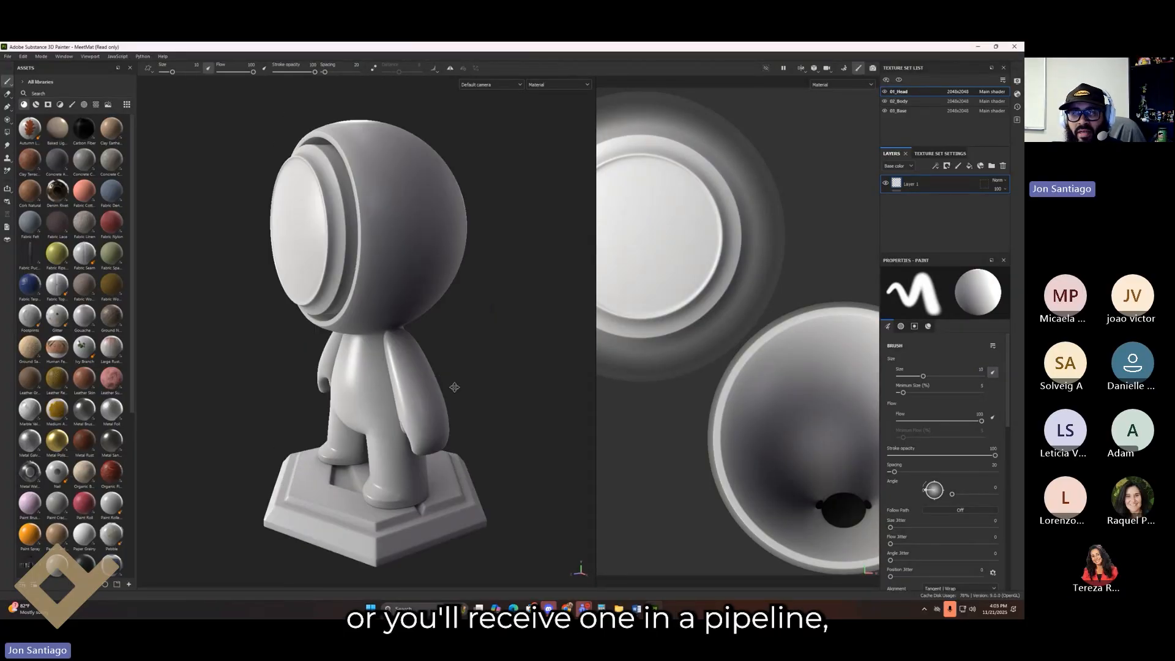
pyautogui.keyDown('alt'); pyautogui.moveTo(453, 325); pyautogui.dragTo(440, 302); pyautogui.keyUp('alt')
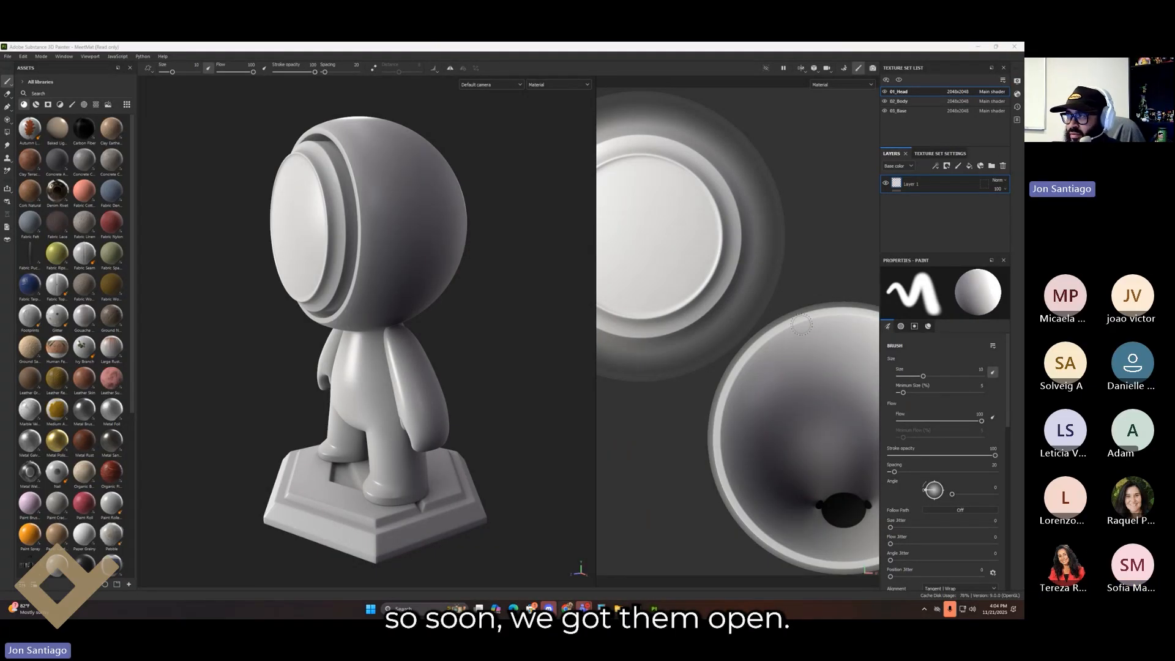
pyautogui.keyDown('alt'); pyautogui.moveTo(329, 337); pyautogui.dragTo(367, 363, button='middle'); pyautogui.keyUp('alt')
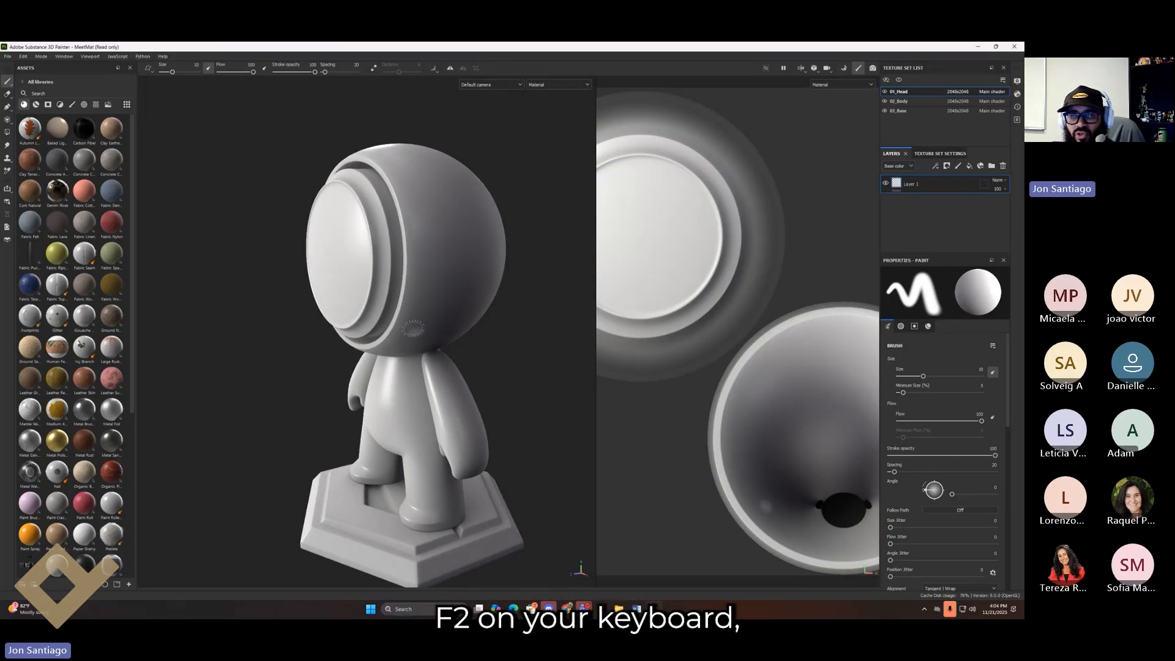
pyautogui.press('F2')
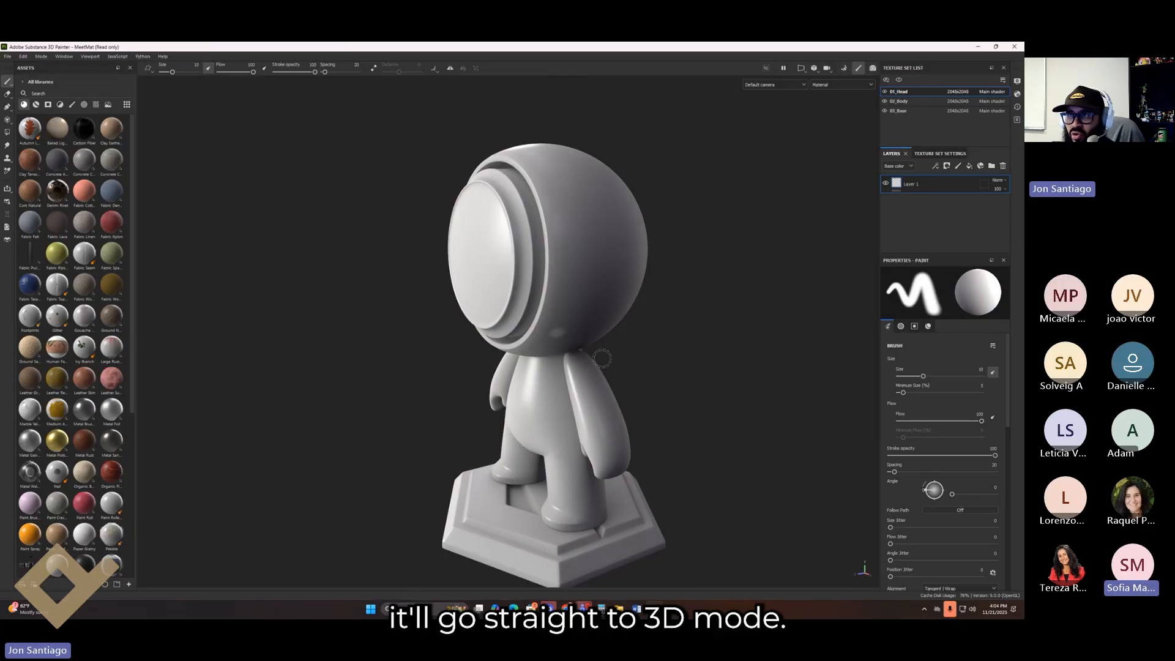
pyautogui.press('F3')
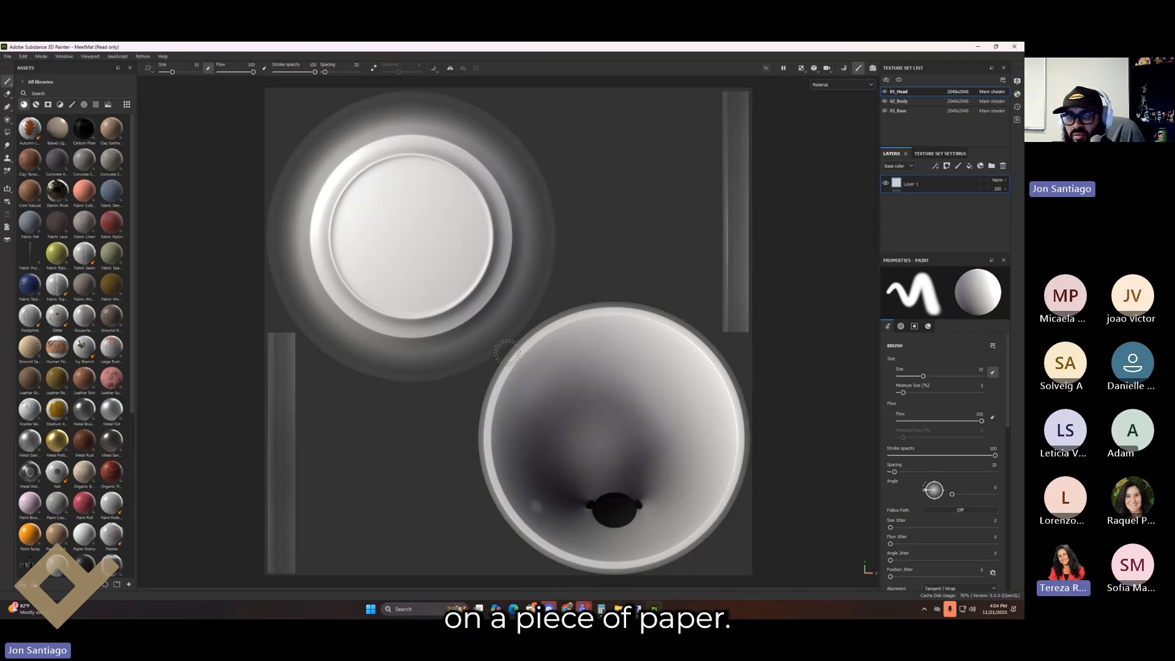
pyautogui.press('F2')
pyautogui.press('F1')
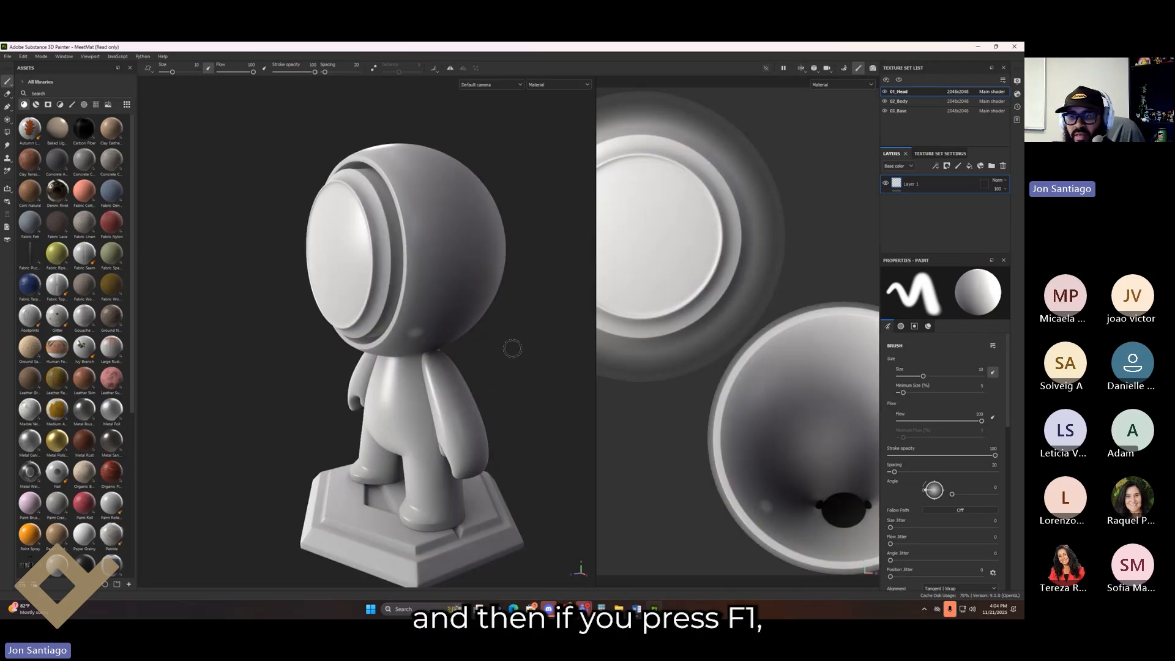
pyautogui.keyDown('alt'); pyautogui.moveTo(521, 395); pyautogui.dragTo(534, 399); pyautogui.keyUp('alt')
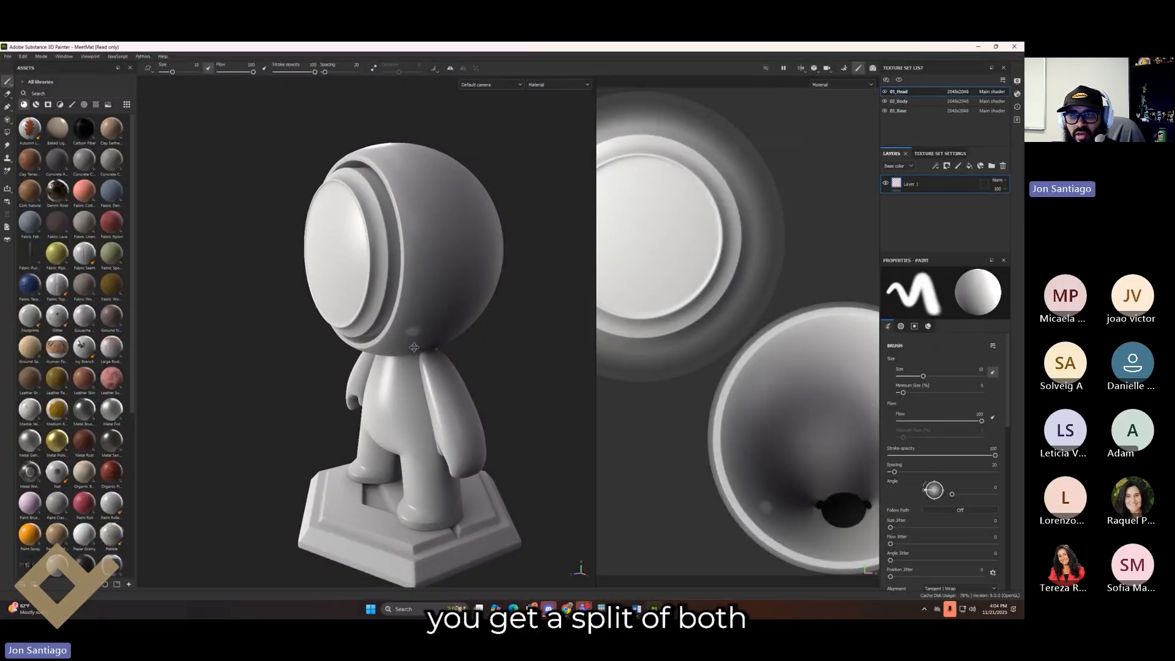
pyautogui.keyDown('alt'); pyautogui.moveTo(534, 399); pyautogui.dragTo(444, 341, button='middle'); pyautogui.keyUp('alt')
pyautogui.keyDown('alt'); pyautogui.moveTo(451, 343); pyautogui.dragTo(470, 346); pyautogui.keyUp('alt')
pyautogui.keyDown('alt'); pyautogui.moveTo(395, 338); pyautogui.dragTo(423, 430, button='middle'); pyautogui.keyUp('alt')
pyautogui.keyDown('alt'); pyautogui.moveTo(734, 419); pyautogui.dragTo(676, 427, button='middle'); pyautogui.keyUp('alt')
pyautogui.keyDown('alt'); pyautogui.moveTo(676, 427); pyautogui.dragTo(502, 321, button='right'); pyautogui.keyUp('alt')
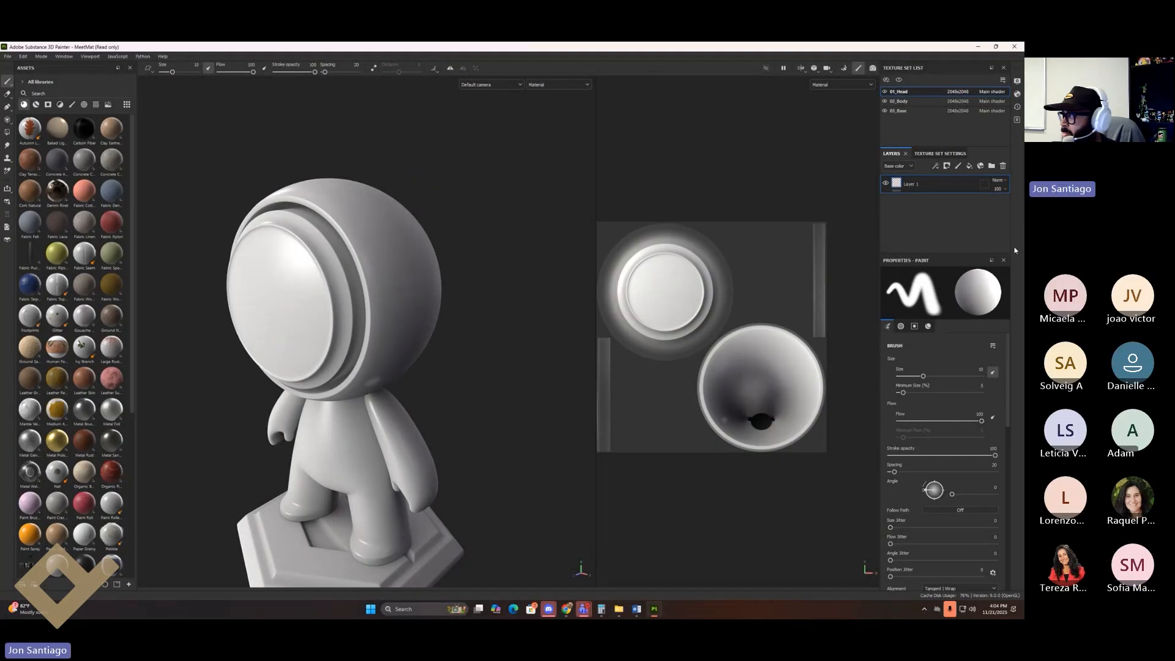
# Step: Add a new paint layer, then a fill layer with a red base colour on the head
pyautogui.click(958, 166)
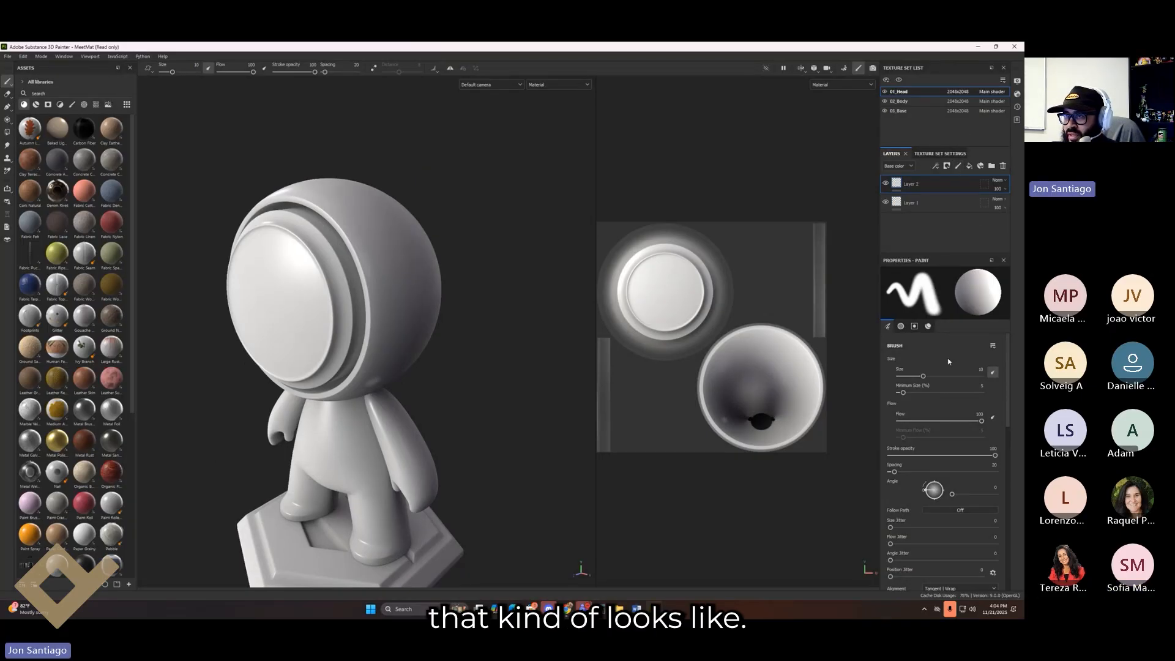
pyautogui.scroll(-3, 919, 499)
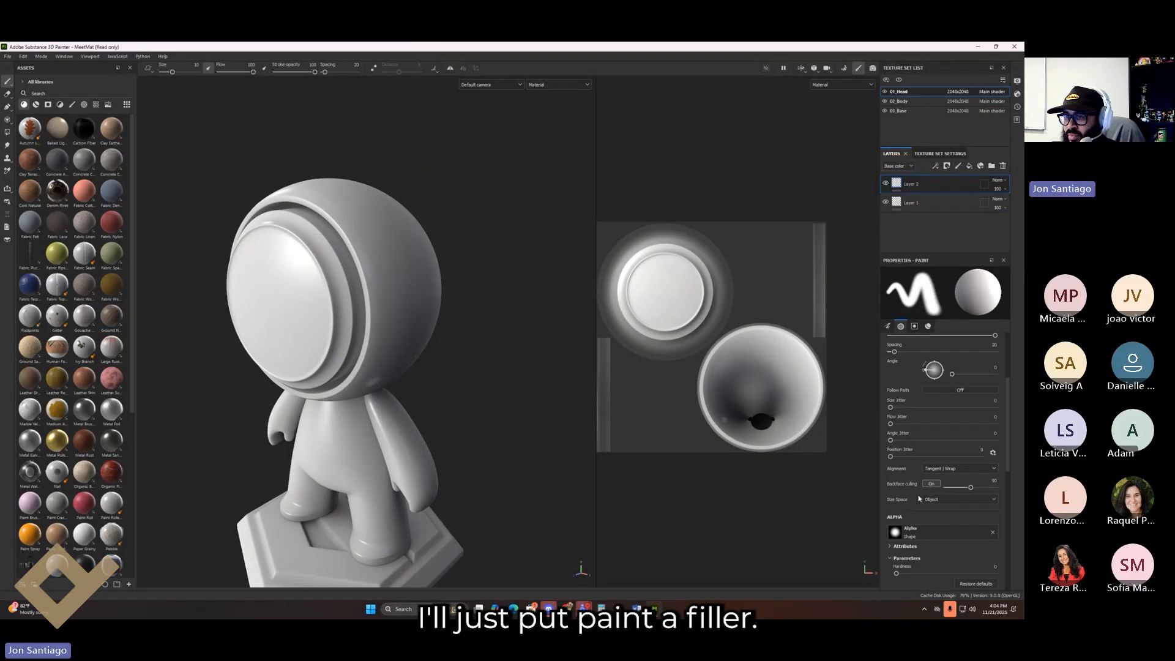
pyautogui.click(969, 165)
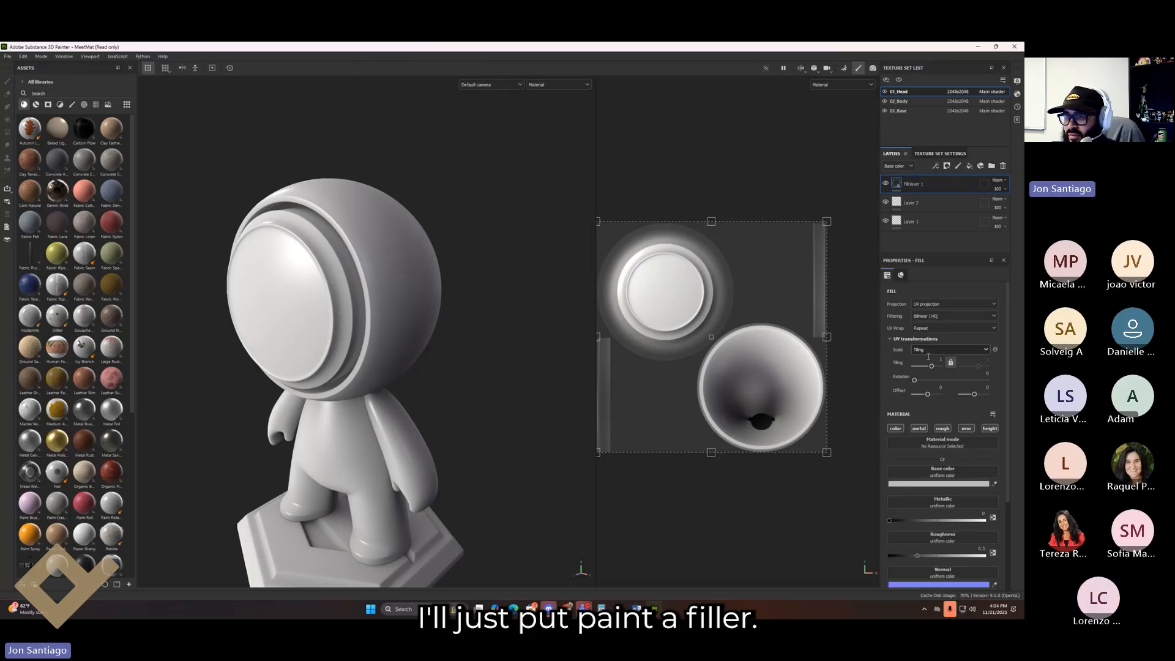
pyautogui.click(943, 473)
pyautogui.click(896, 484)
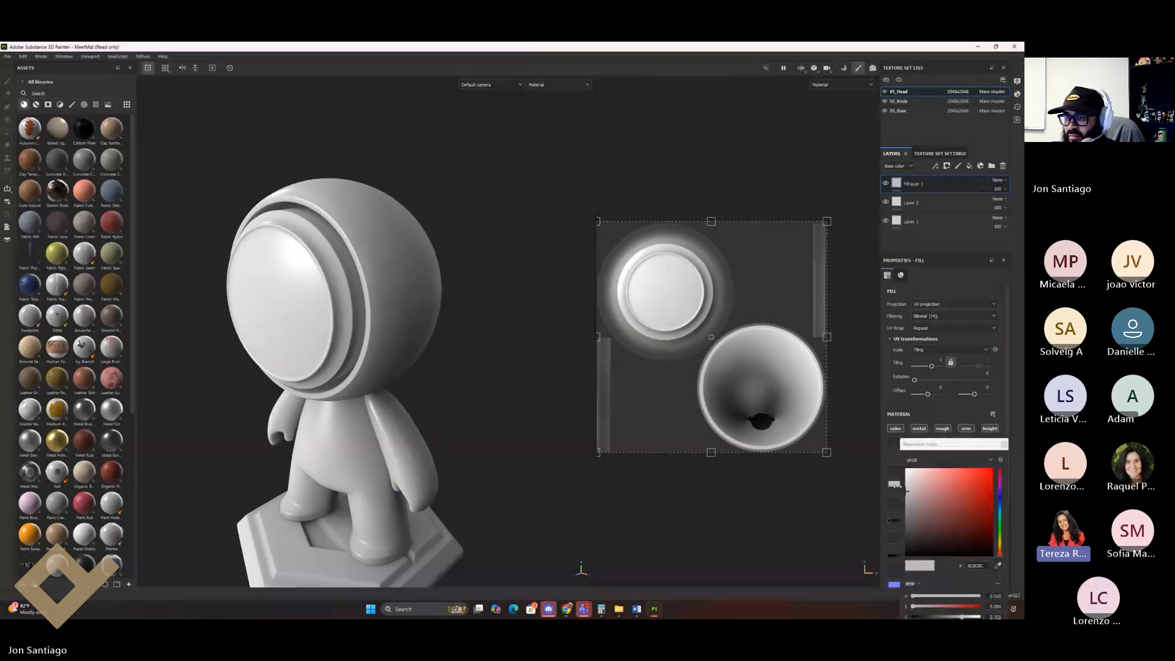
pyautogui.click(964, 499)
pyautogui.keyDown('alt'); pyautogui.moveTo(443, 328); pyautogui.dragTo(575, 294); pyautogui.keyUp('alt')
pyautogui.keyDown('alt'); pyautogui.moveTo(531, 369); pyautogui.dragTo(449, 385); pyautogui.keyUp('alt')
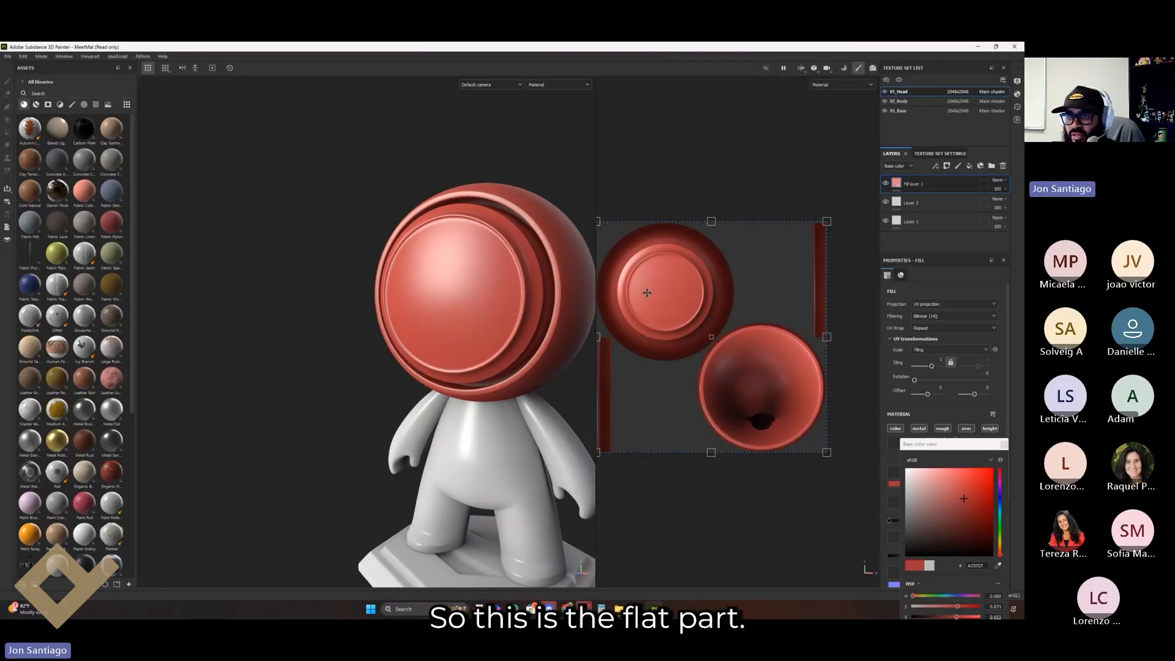
pyautogui.keyDown('alt'); pyautogui.moveTo(559, 311); pyautogui.dragTo(375, 314); pyautogui.keyUp('alt')
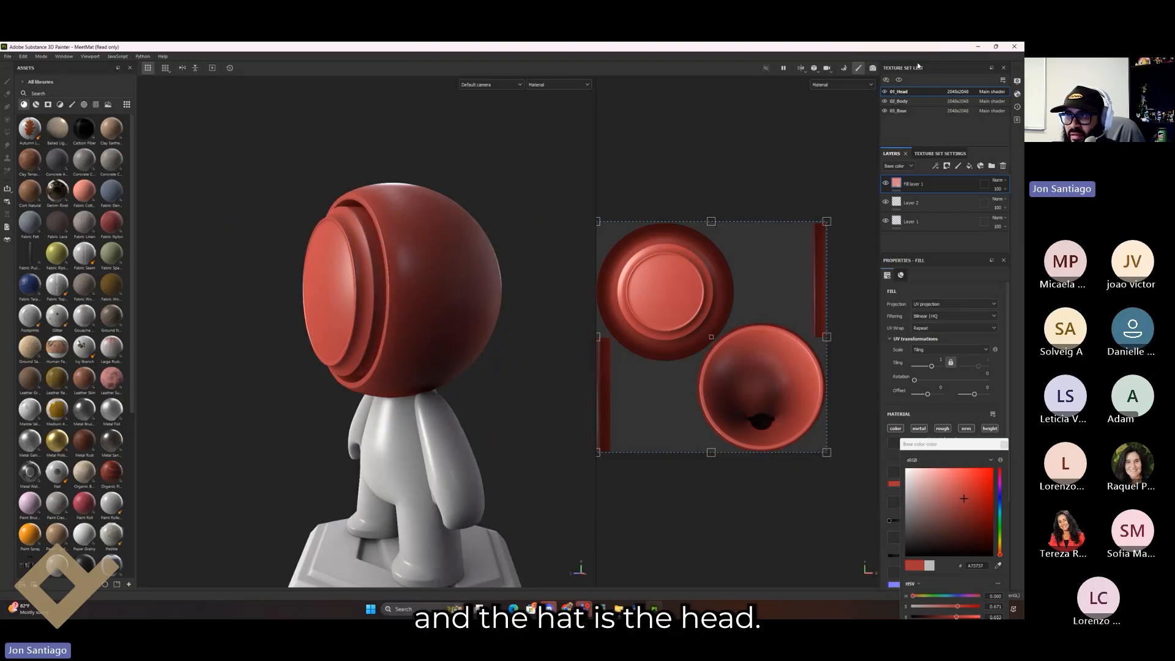
# Step: Toggle the 01_Head and 02_Body texture sets' visibility off and on, selecting 02_Body
pyautogui.click(885, 91)
pyautogui.click(885, 92)
pyautogui.click(885, 92)
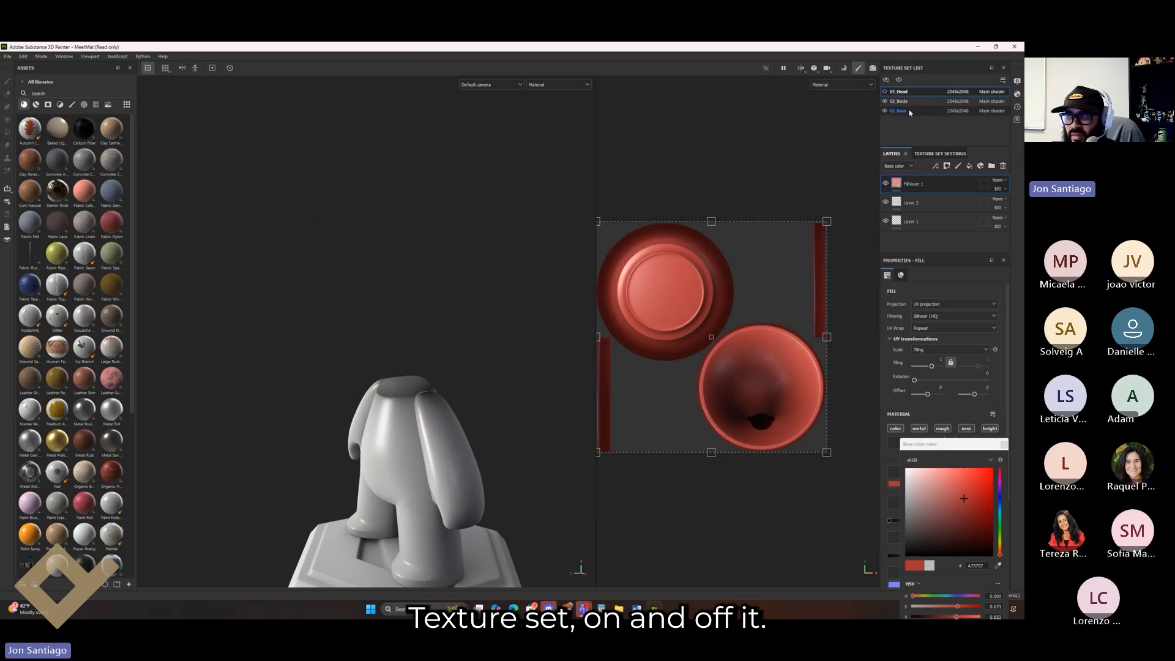
pyautogui.click(885, 92)
pyautogui.click(909, 105)
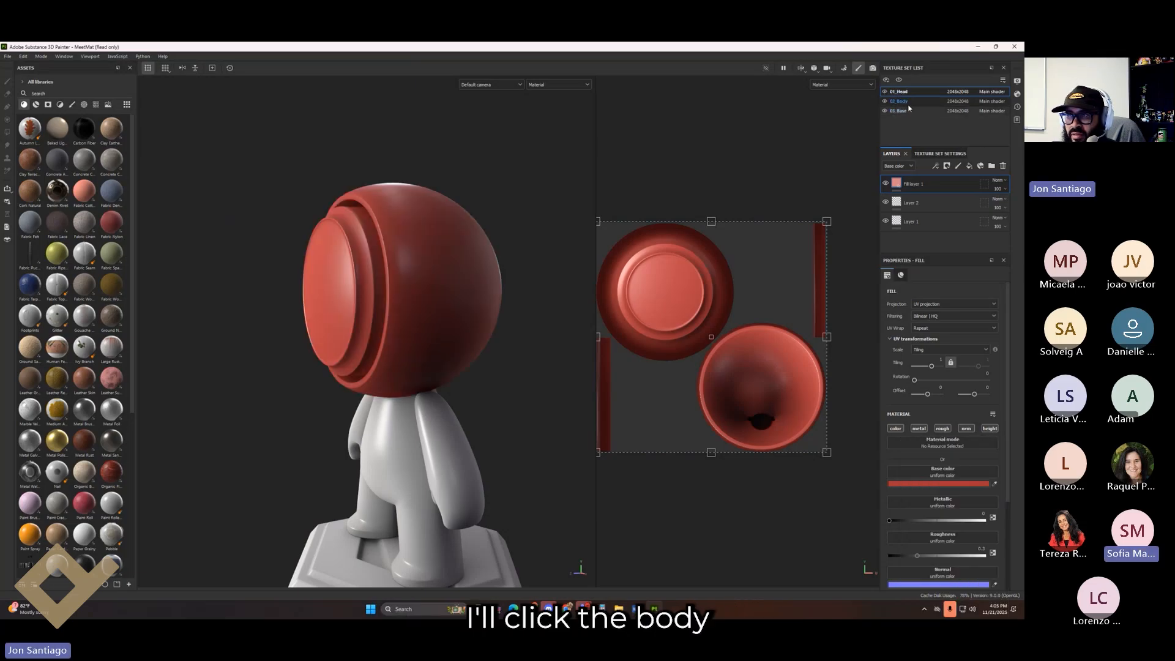
pyautogui.click(909, 103)
pyautogui.click(885, 101)
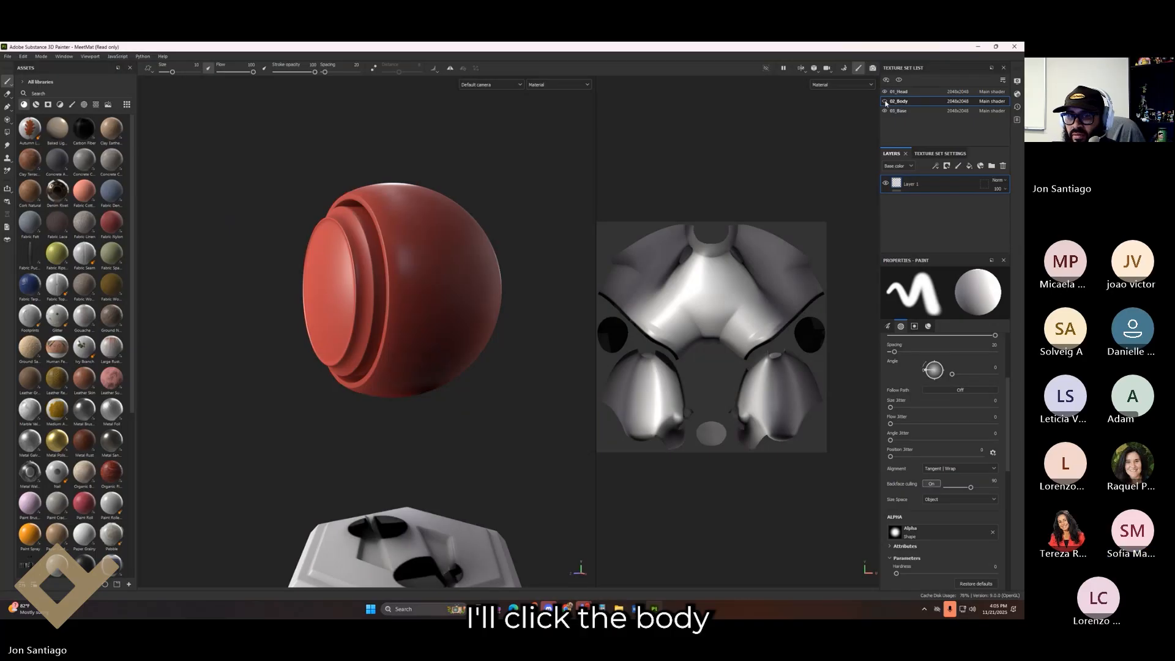
pyautogui.click(885, 101)
# Step: Select 03_Base, inspect it from above, and briefly isolate the base part
pyautogui.click(913, 111)
pyautogui.moveTo(403, 416); pyautogui.dragTo(436, 288, button='middle')
pyautogui.keyDown('alt'); pyautogui.moveTo(436, 287); pyautogui.dragTo(440, 315); pyautogui.keyUp('alt')
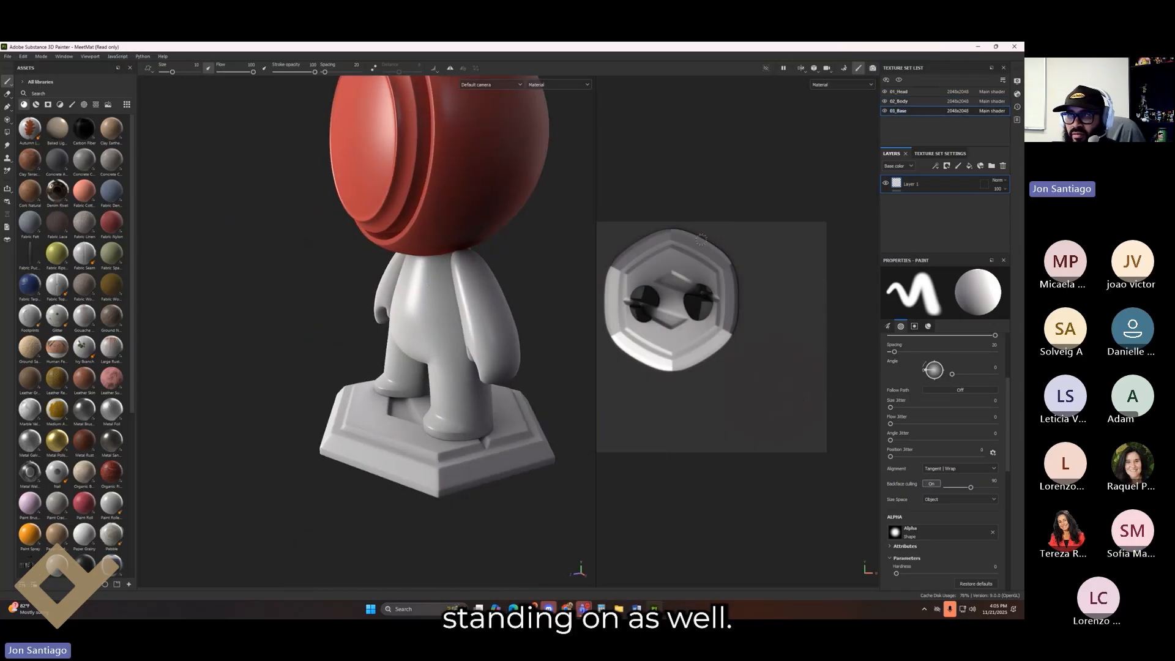
pyautogui.click(885, 112)
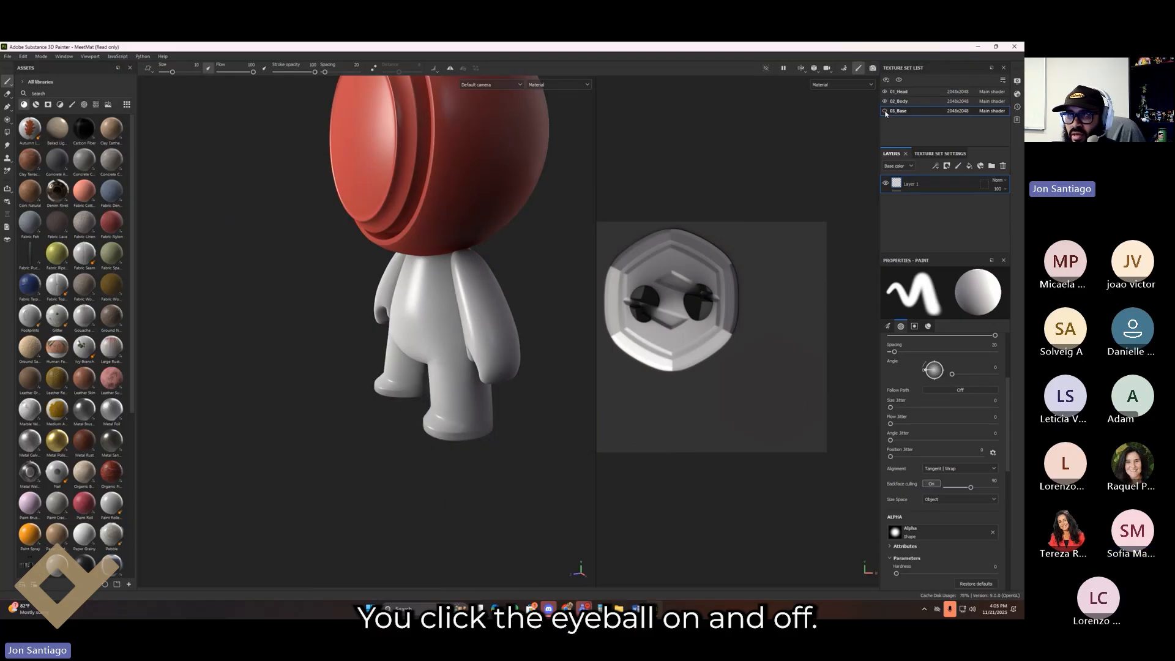
pyautogui.click(885, 112)
pyautogui.click(900, 80)
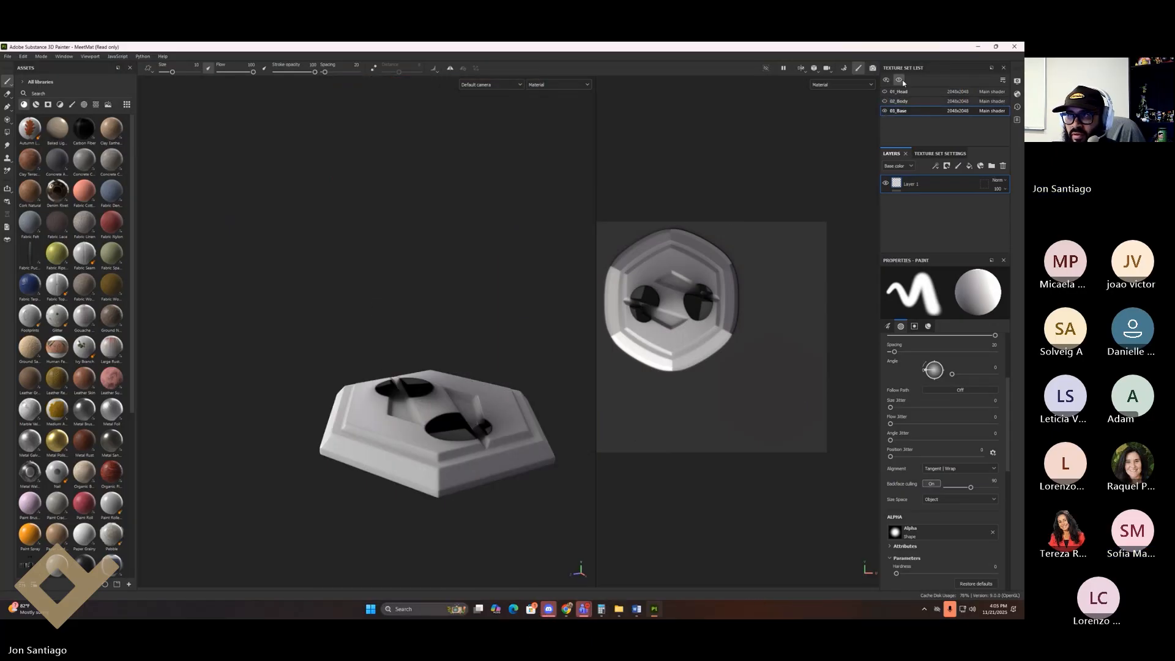
pyautogui.click(899, 81)
# Step: Isolate 02_Body in focus mode to inspect it, then restore all parts and select 01_Head
pyautogui.click(899, 101)
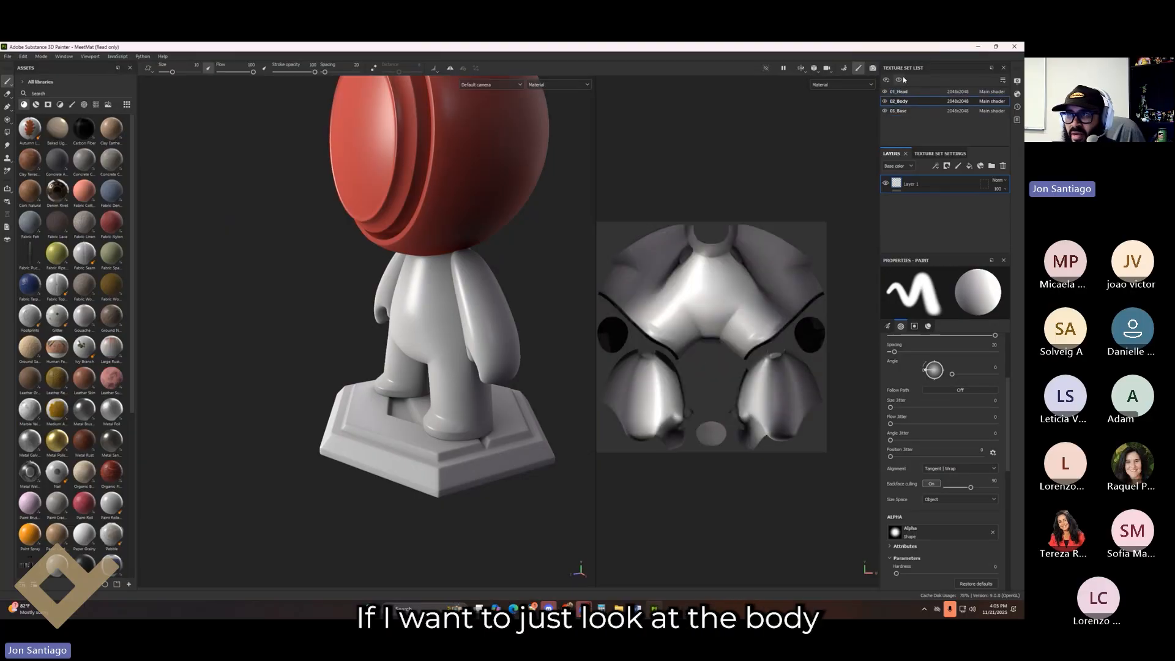
pyautogui.click(900, 80)
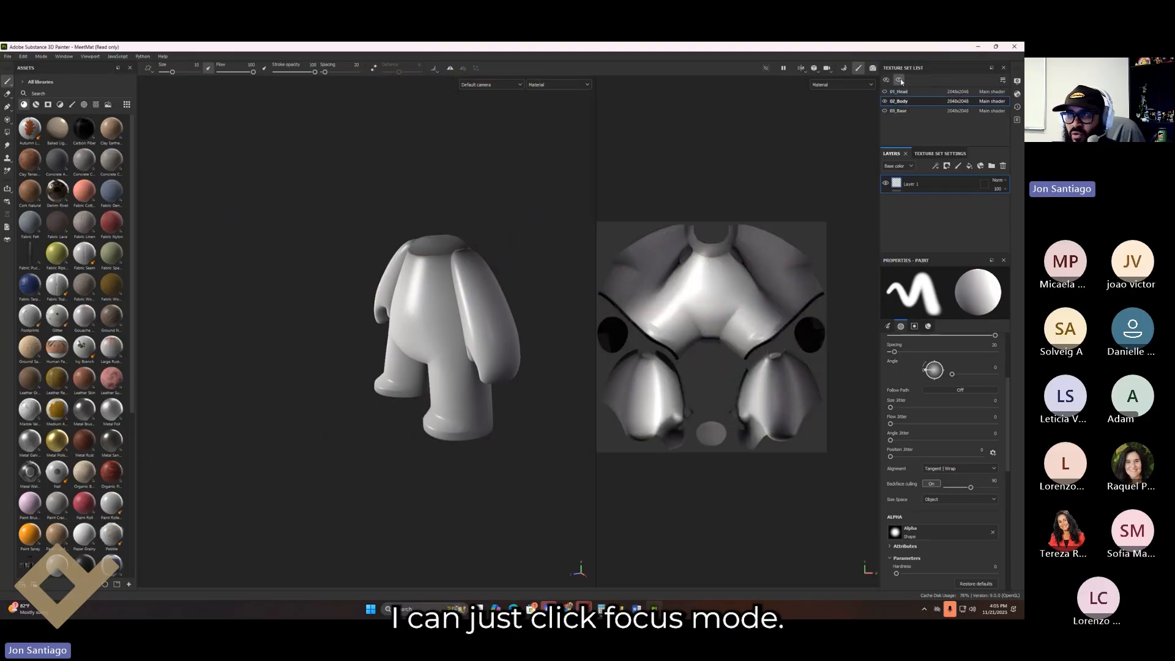
pyautogui.keyDown('alt'); pyautogui.moveTo(325, 358); pyautogui.dragTo(321, 417); pyautogui.keyUp('alt')
pyautogui.keyDown('alt'); pyautogui.moveTo(375, 380); pyautogui.dragTo(548, 363); pyautogui.keyUp('alt')
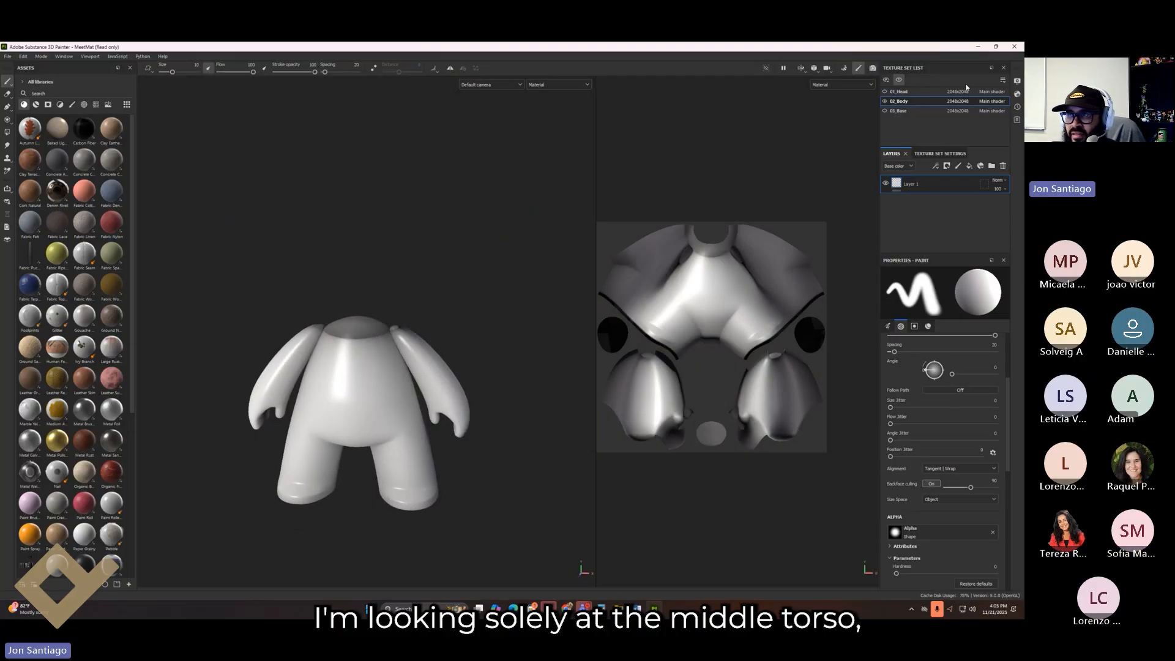
pyautogui.click(899, 80)
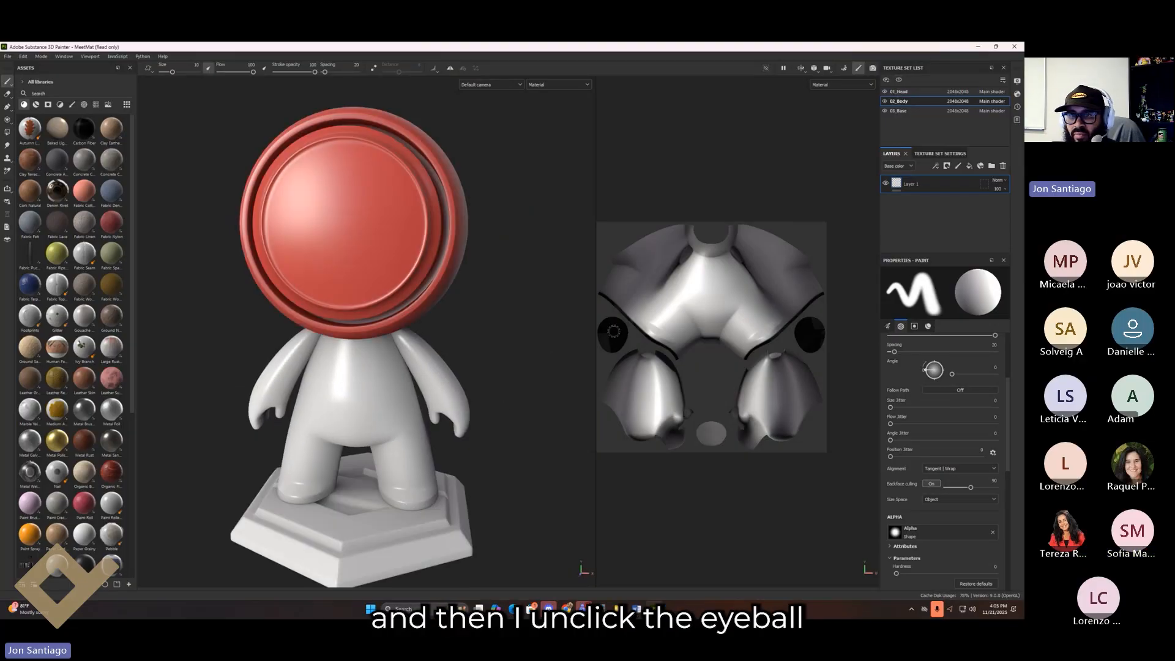
pyautogui.click(903, 91)
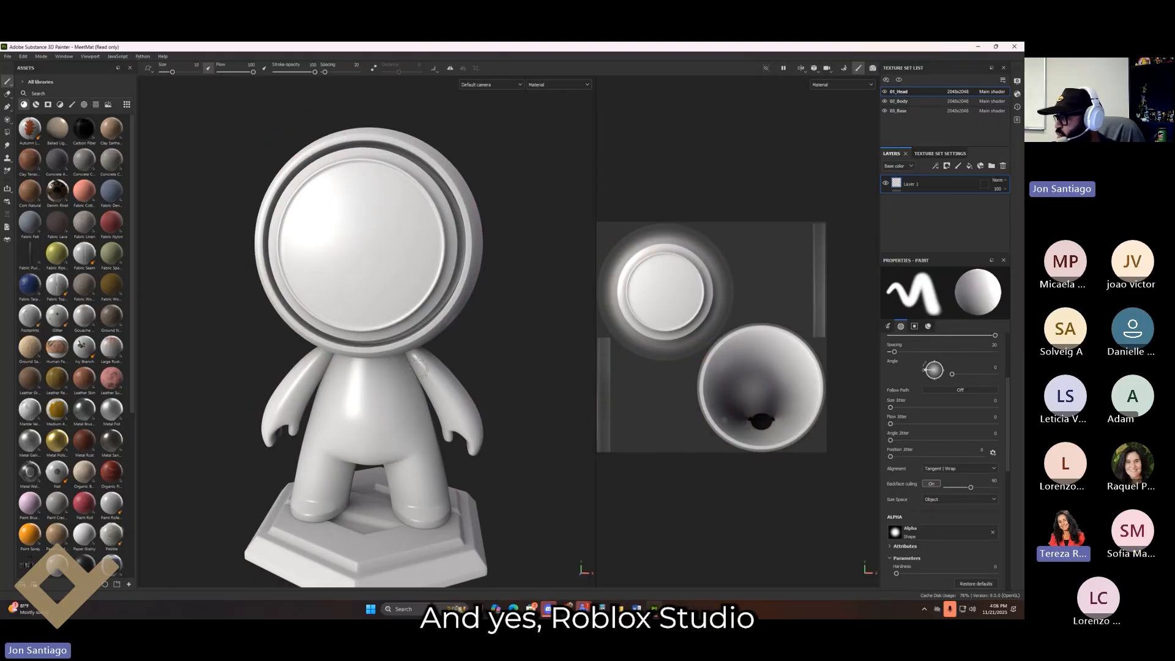
pyautogui.moveTo(464, 355)
pyautogui.keyDown('alt'); pyautogui.mouseDown(button='middle')
pyautogui.moveTo(454, 314)
pyautogui.moveTo(480, 347)
pyautogui.mouseUp(button='middle'); pyautogui.keyUp('alt')
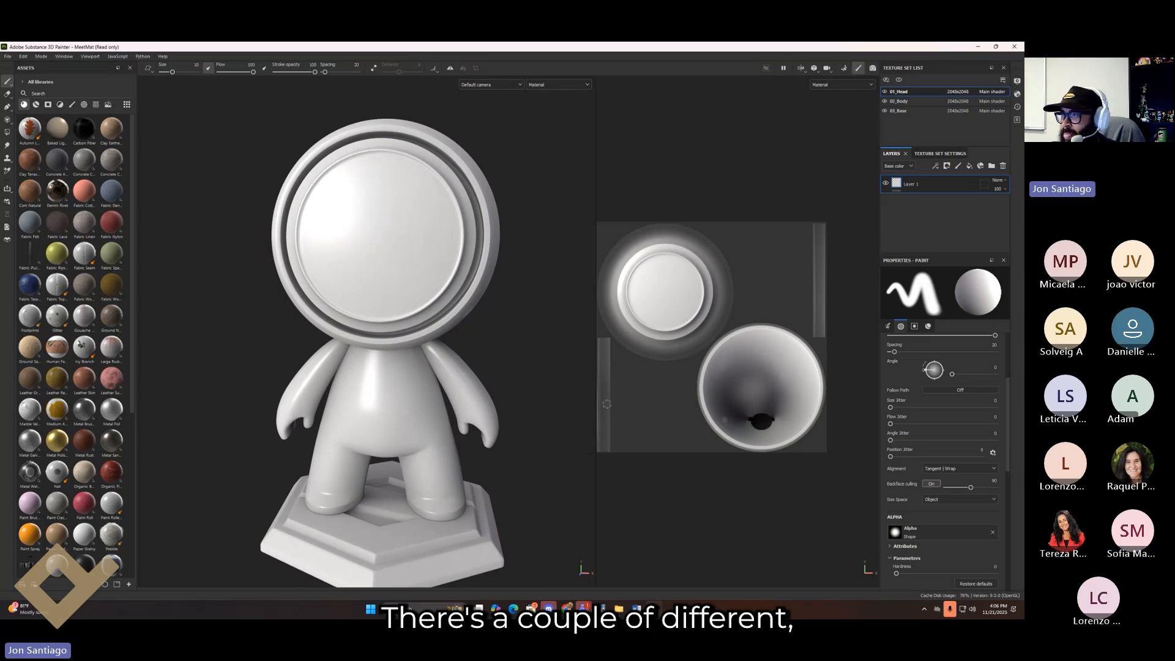
pyautogui.keyDown('alt'); pyautogui.moveTo(572, 368); pyautogui.dragTo(499, 347, button='middle'); pyautogui.keyUp('alt')
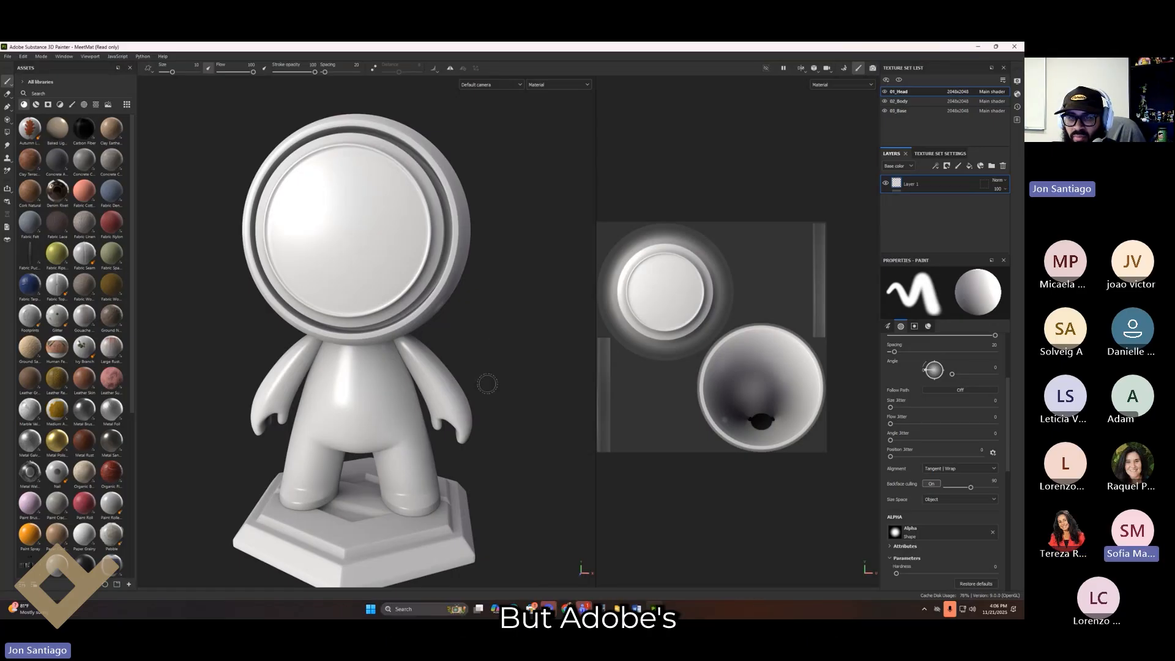
pyautogui.keyDown('alt'); pyautogui.moveTo(487, 381); pyautogui.dragTo(497, 361, button='middle'); pyautogui.keyUp('alt')
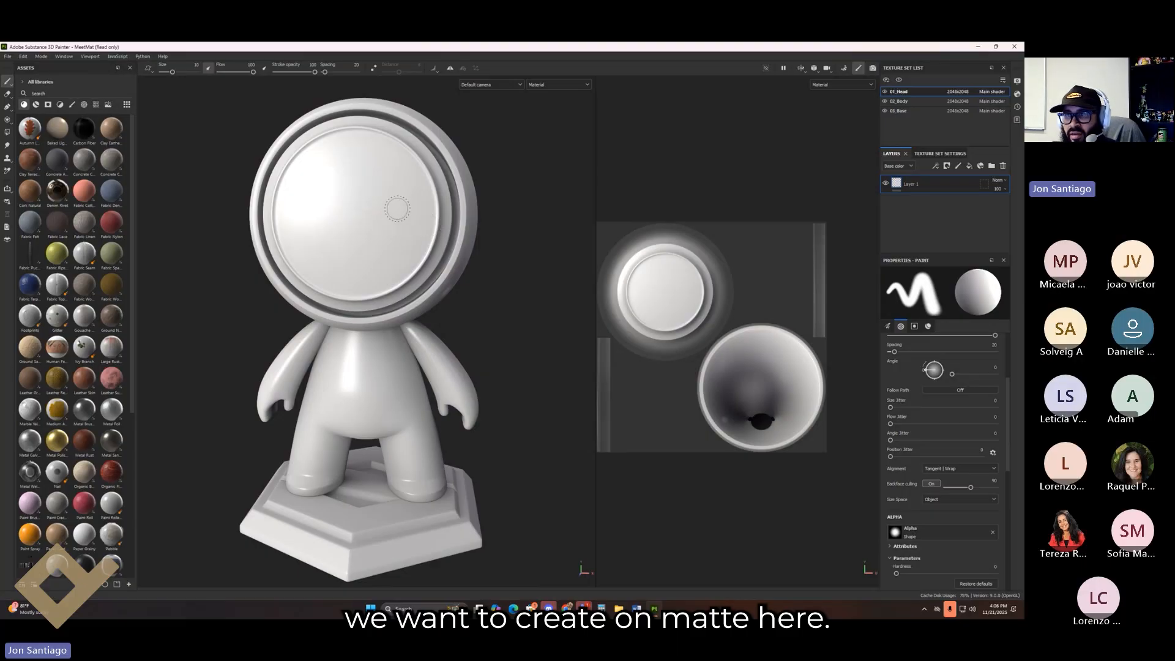
pyautogui.keyDown('alt'); pyautogui.moveTo(389, 278); pyautogui.dragTo(394, 275, button='middle'); pyautogui.keyUp('alt')
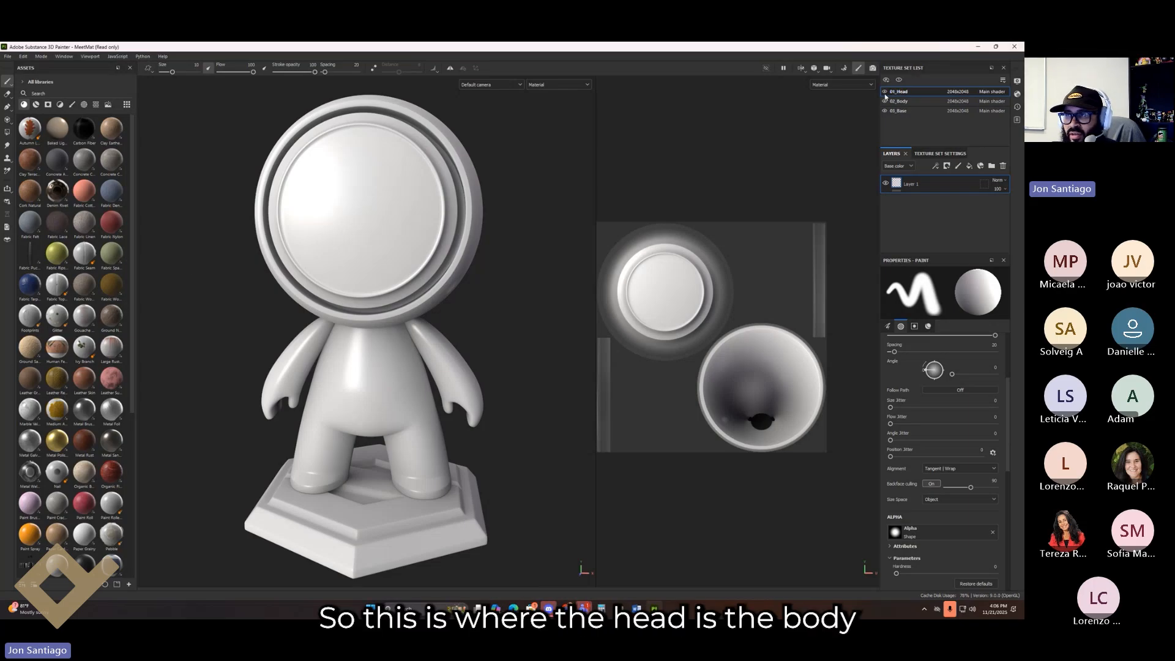
pyautogui.click(885, 102)
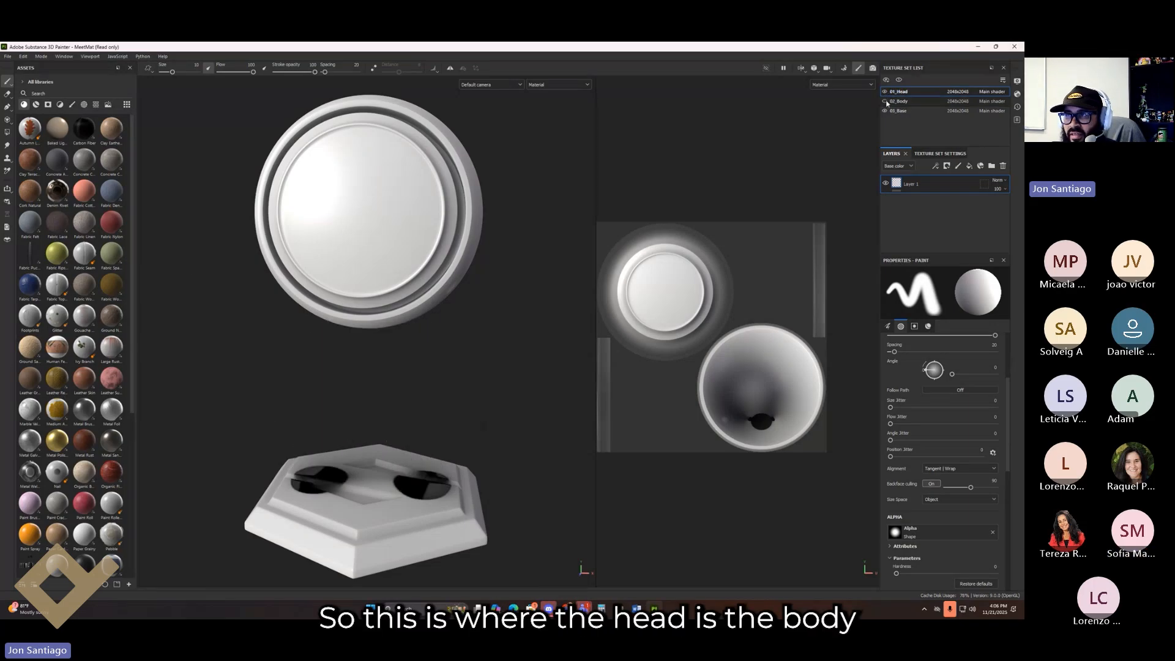
pyautogui.click(885, 101)
pyautogui.click(884, 111)
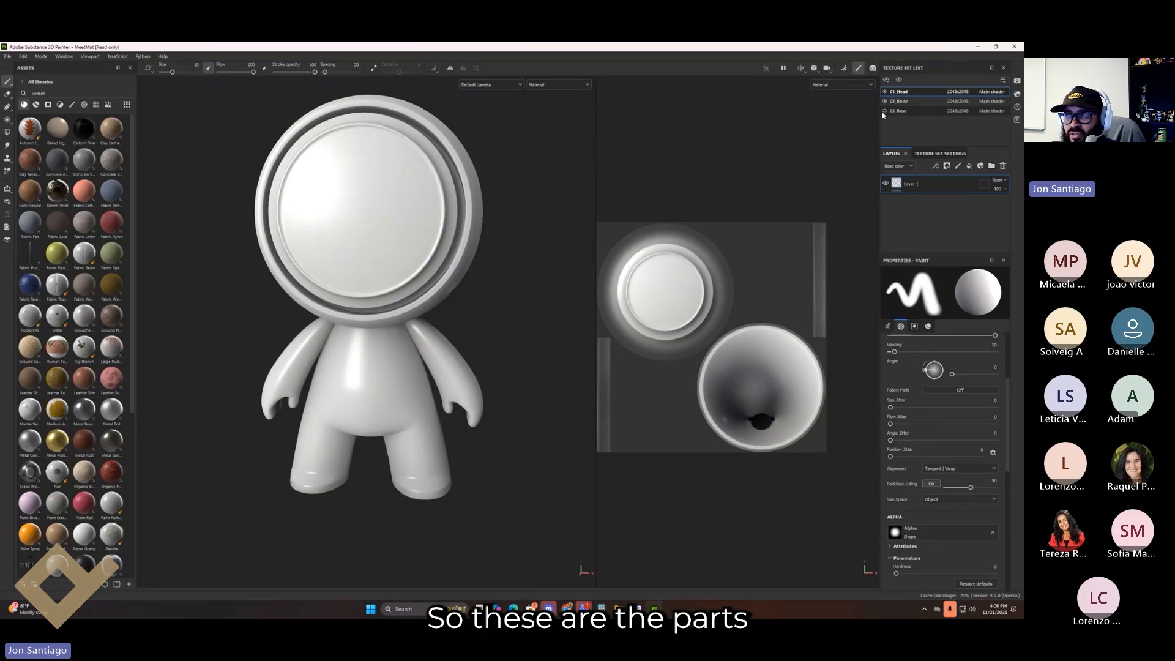
pyautogui.click(884, 111)
pyautogui.click(901, 101)
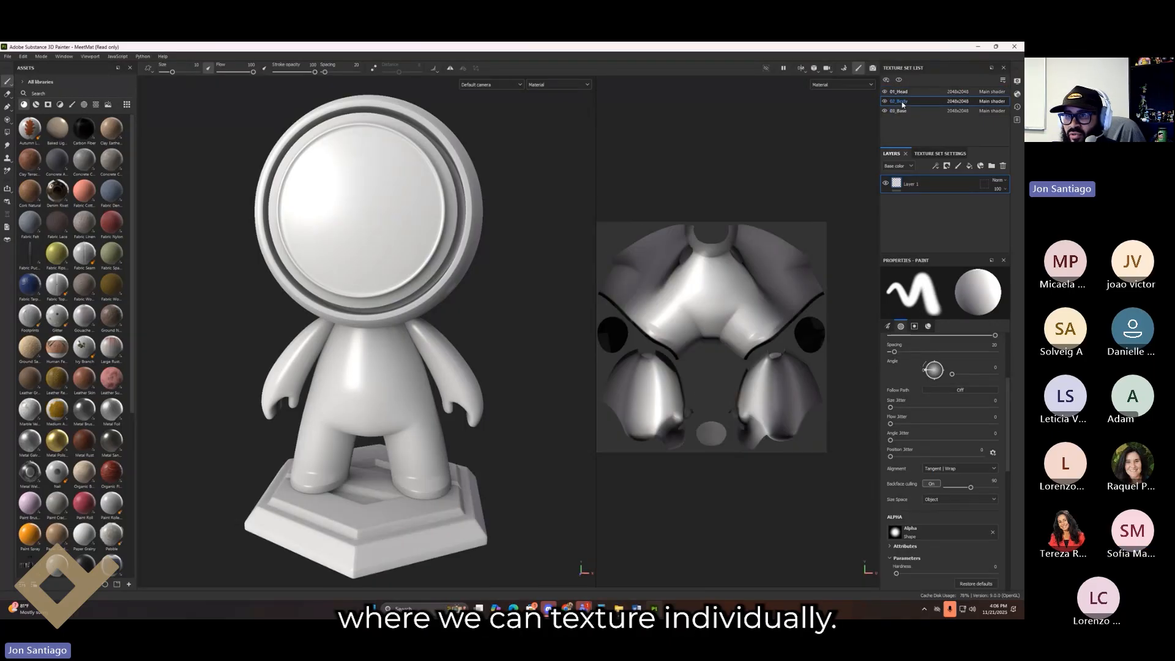
pyautogui.click(904, 110)
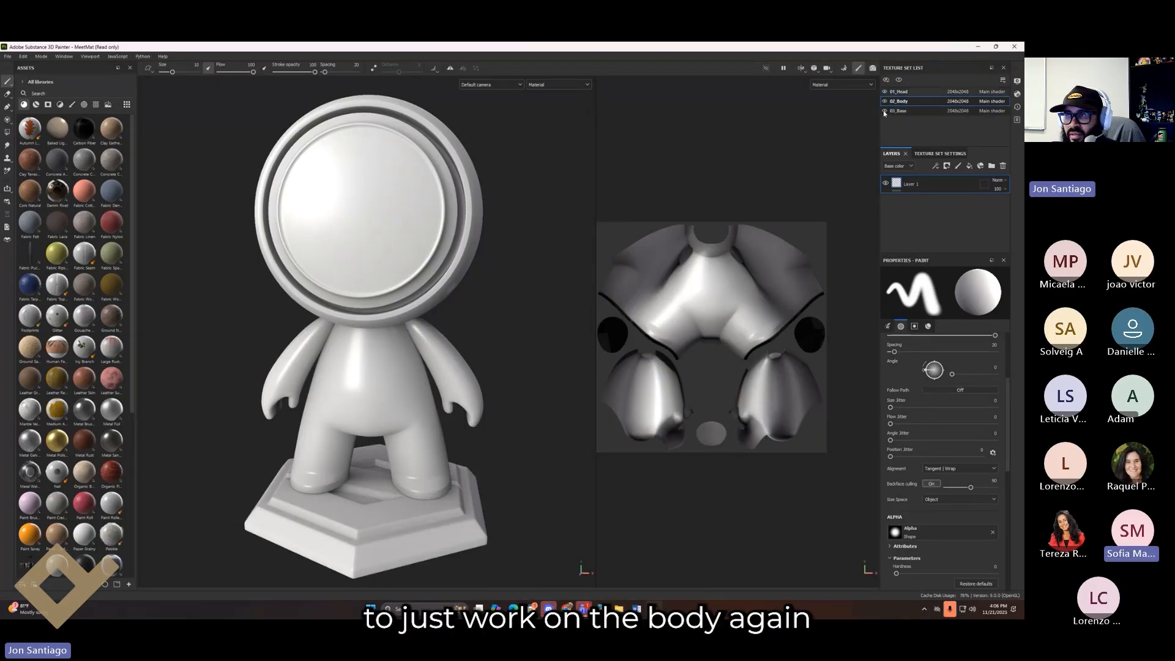
pyautogui.click(910, 103)
pyautogui.click(911, 92)
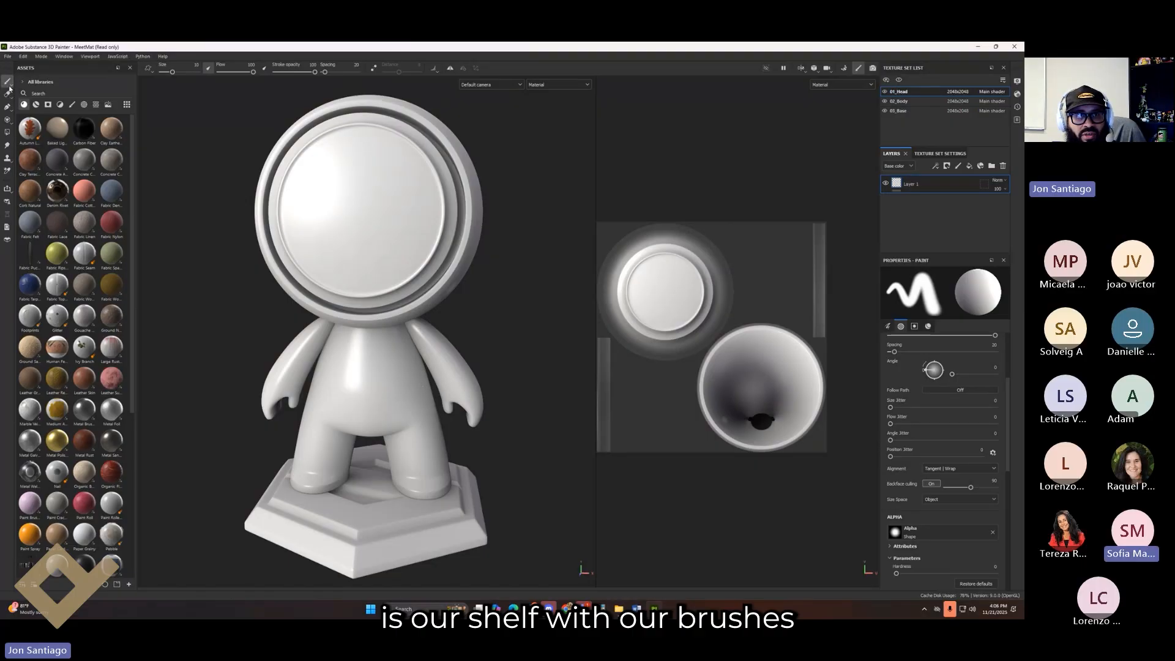
# Step: Select the Eraser and raise its stroke spacing to 162 so strokes leave separate dots
pyautogui.moveTo(10, 88)
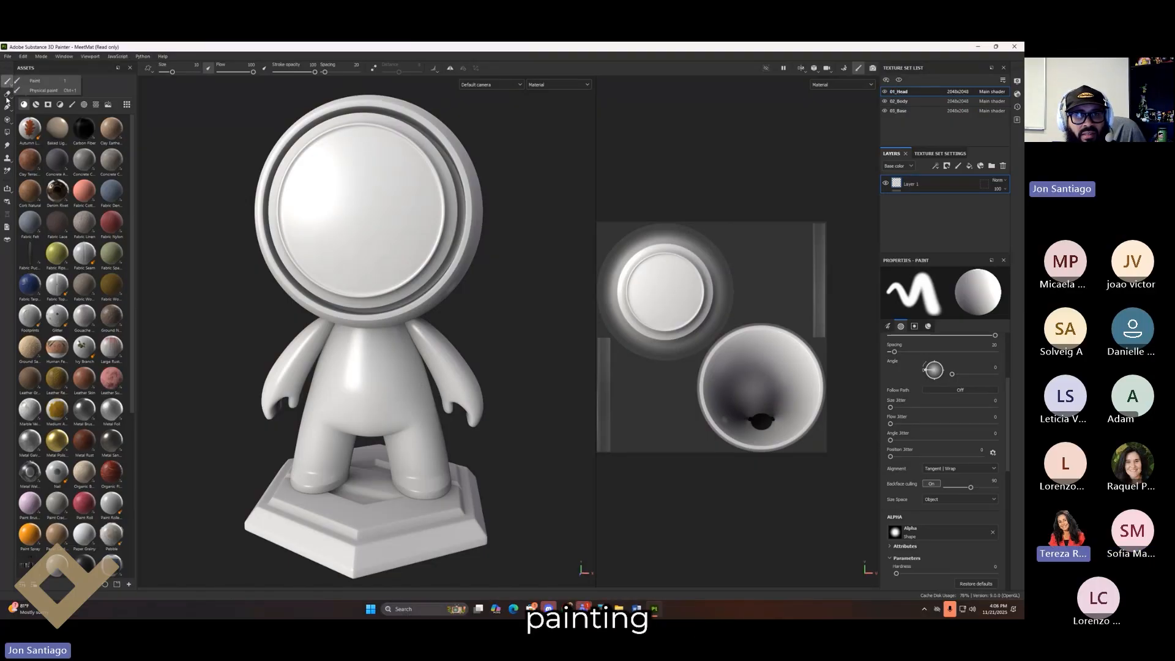
pyautogui.click(7, 93)
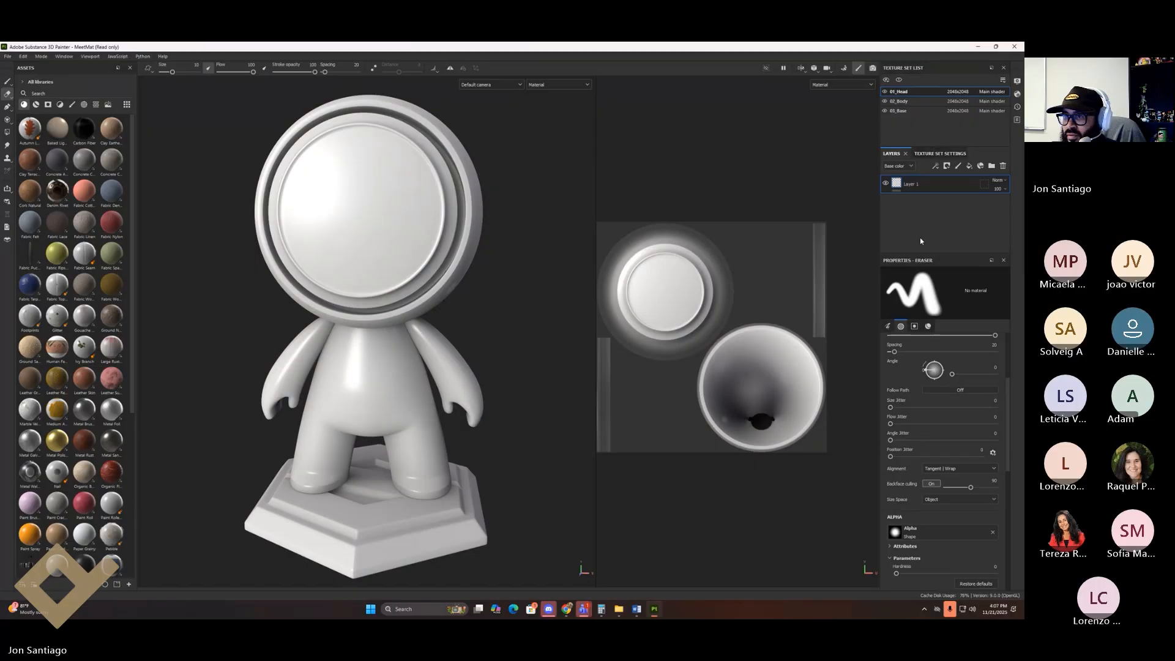
pyautogui.scroll(-1, 937, 431)
pyautogui.scroll(3, 934, 438)
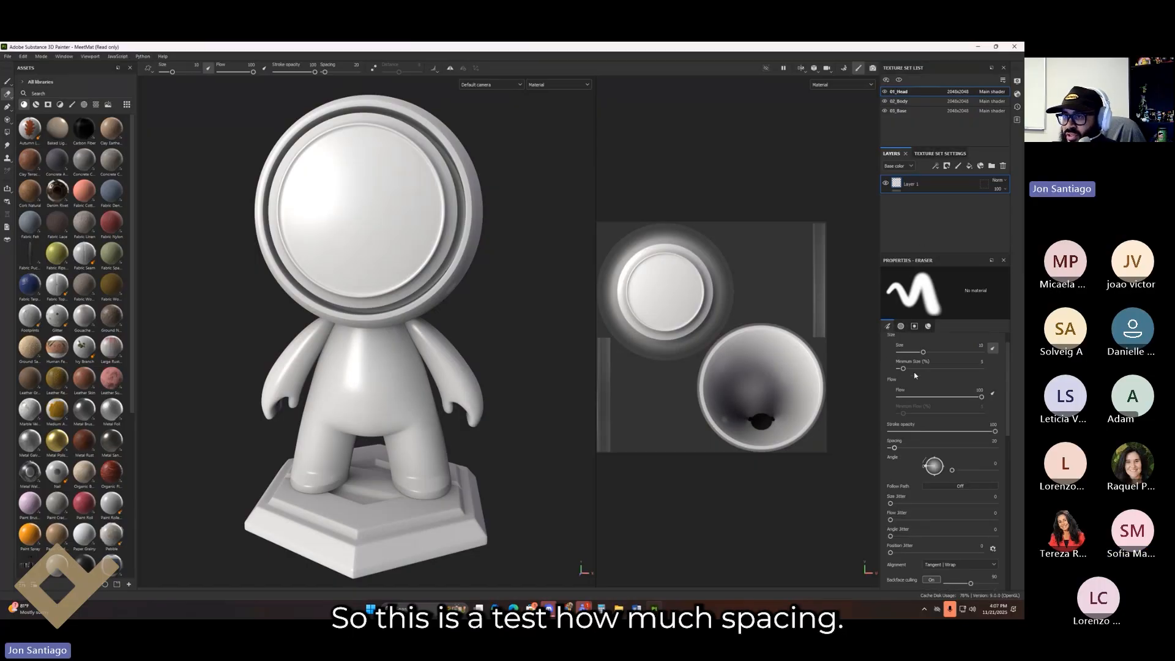
pyautogui.moveTo(895, 448); pyautogui.dragTo(941, 448)
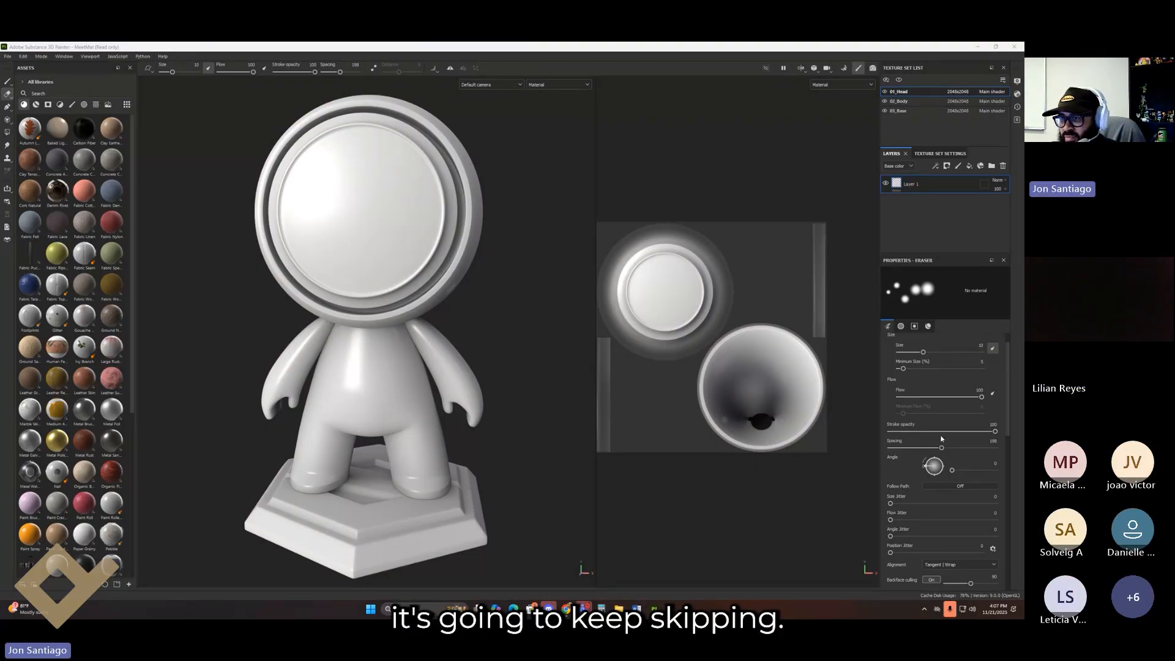
pyautogui.moveTo(942, 449); pyautogui.dragTo(891, 449)
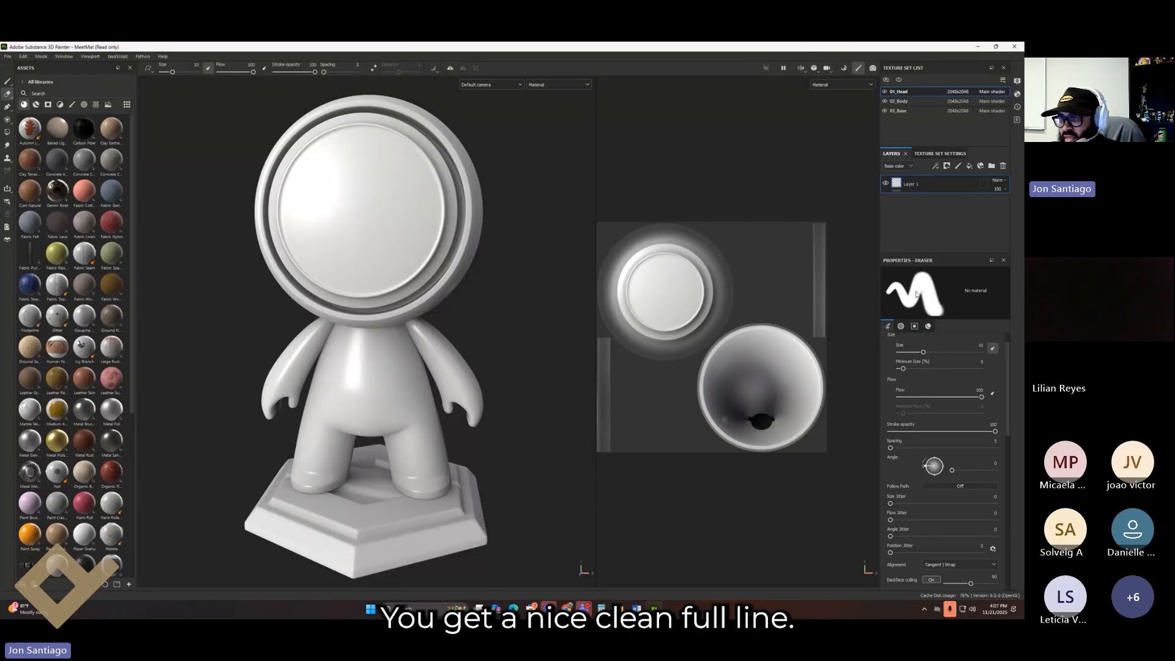
pyautogui.moveTo(890, 449); pyautogui.dragTo(932, 450)
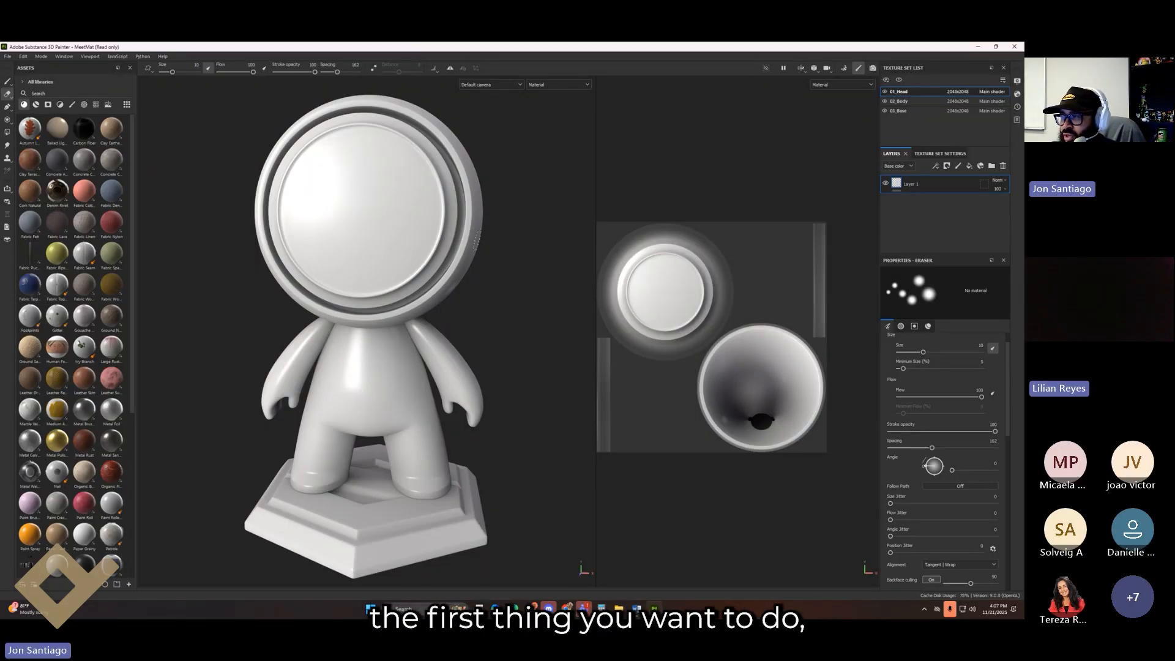
pyautogui.keyDown('alt'); pyautogui.moveTo(417, 239); pyautogui.dragTo(470, 227); pyautogui.keyUp('alt')
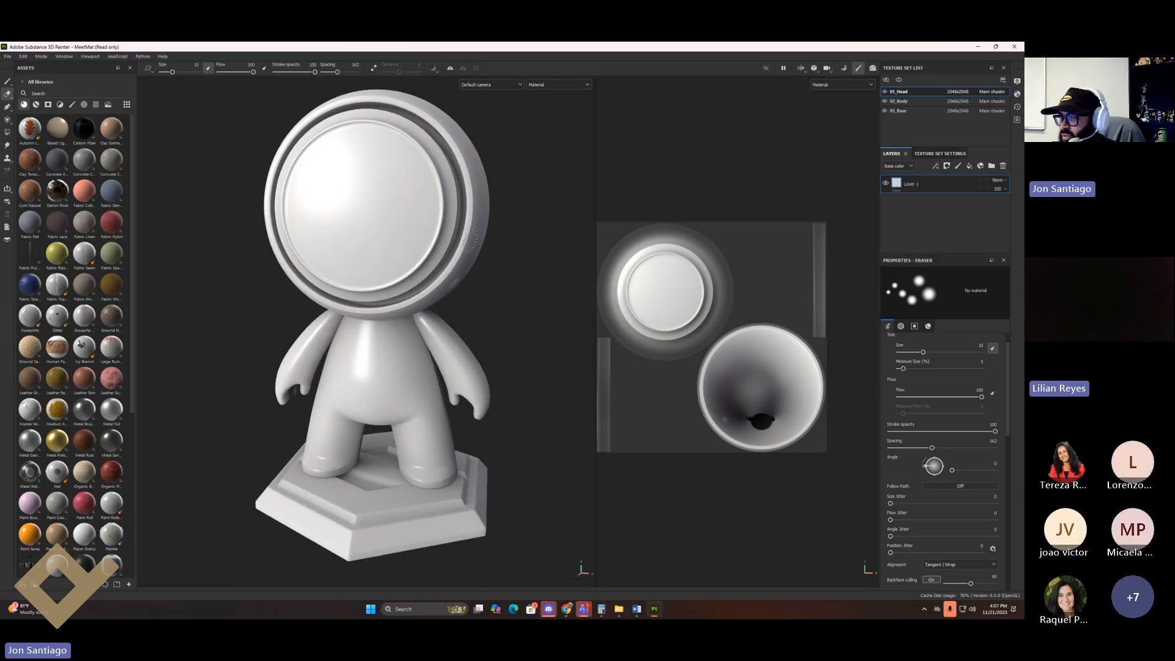
pyautogui.keyDown('alt'); pyautogui.moveTo(470, 227); pyautogui.dragTo(469, 245, button='middle'); pyautogui.keyUp('alt')
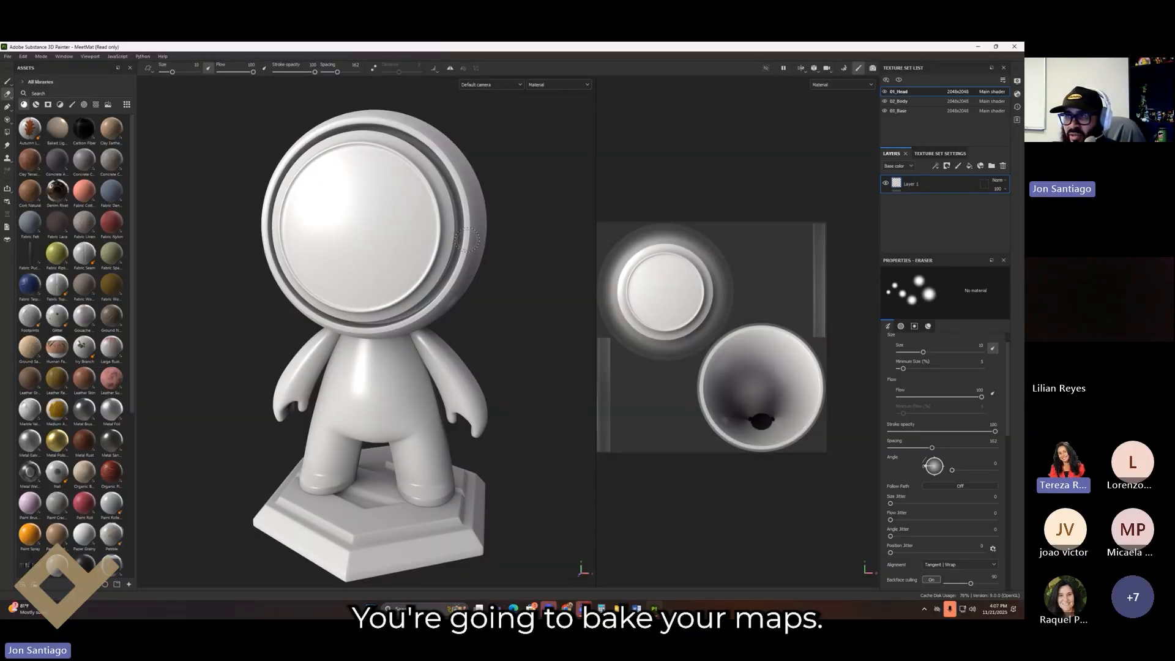
pyautogui.moveTo(422, 289)
pyautogui.keyDown('alt'); pyautogui.mouseDown(button='middle')
pyautogui.moveTo(423, 319)
pyautogui.moveTo(414, 286)
pyautogui.mouseUp(button='middle'); pyautogui.keyUp('alt')
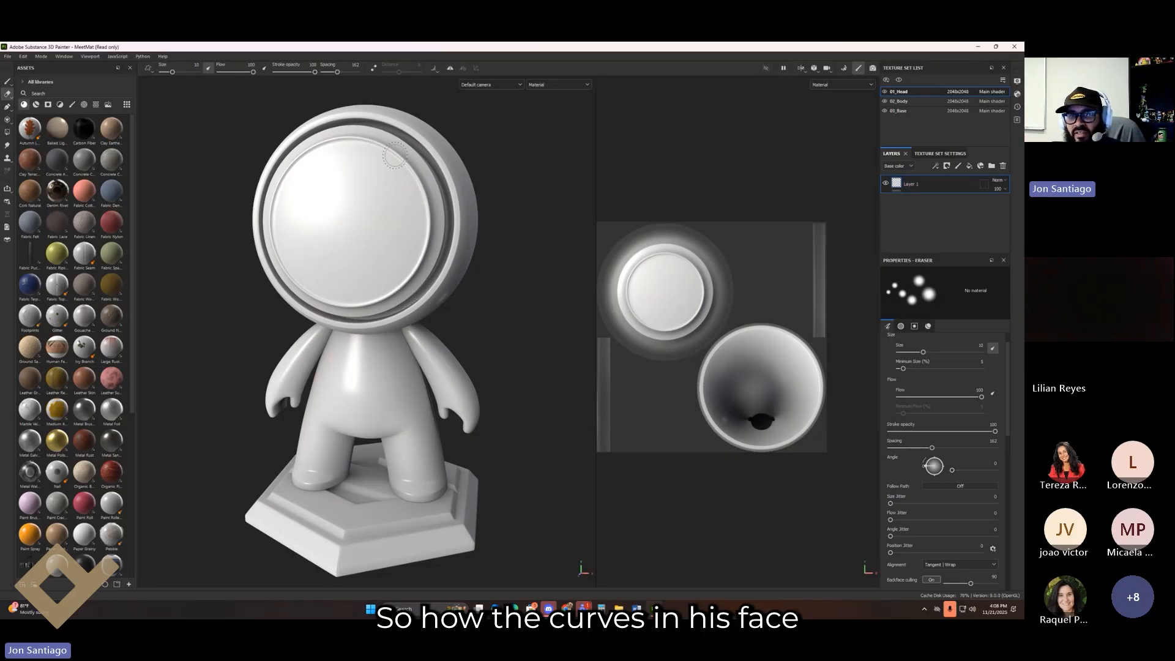
pyautogui.keyDown('alt'); pyautogui.moveTo(392, 157); pyautogui.dragTo(336, 189); pyautogui.keyUp('alt')
pyautogui.keyDown('alt'); pyautogui.moveTo(445, 378); pyautogui.dragTo(451, 233); pyautogui.keyUp('alt')
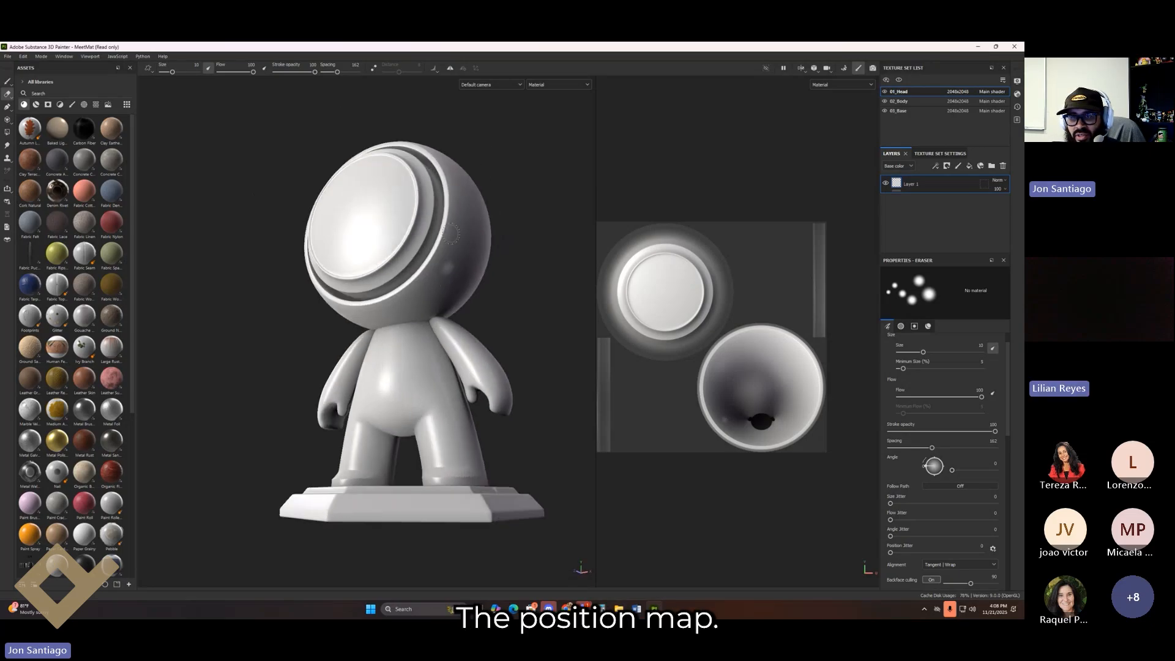
pyautogui.keyDown('alt'); pyautogui.moveTo(408, 524); pyautogui.dragTo(367, 361); pyautogui.keyUp('alt')
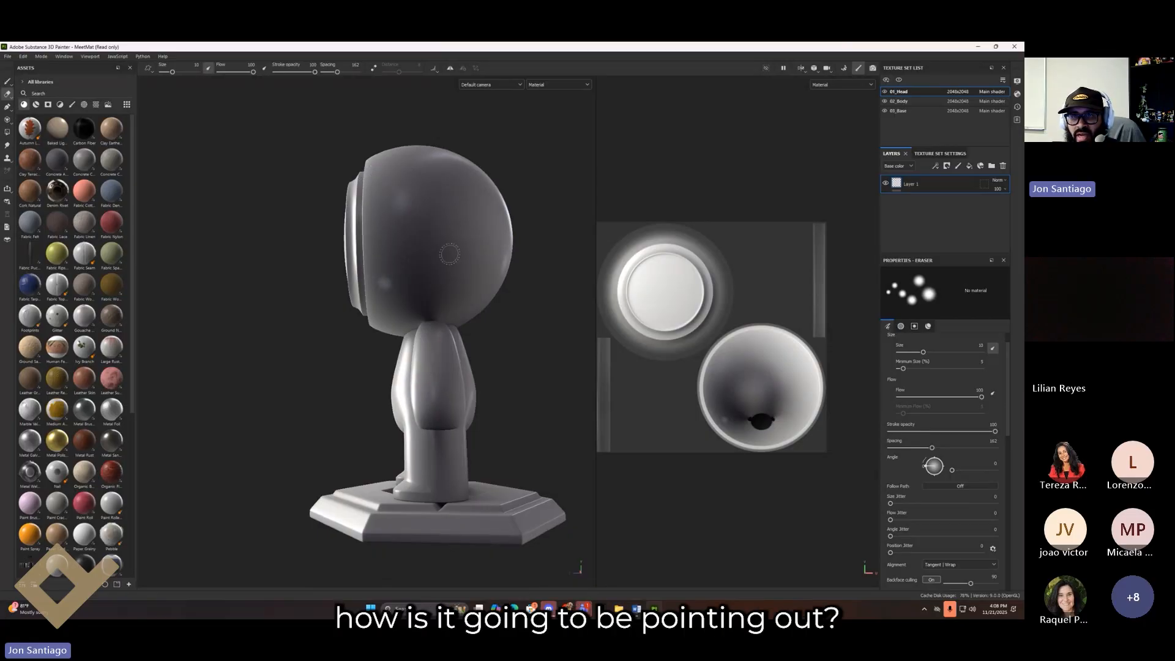
pyautogui.keyDown('alt'); pyautogui.moveTo(418, 291); pyautogui.dragTo(534, 326); pyautogui.keyUp('alt')
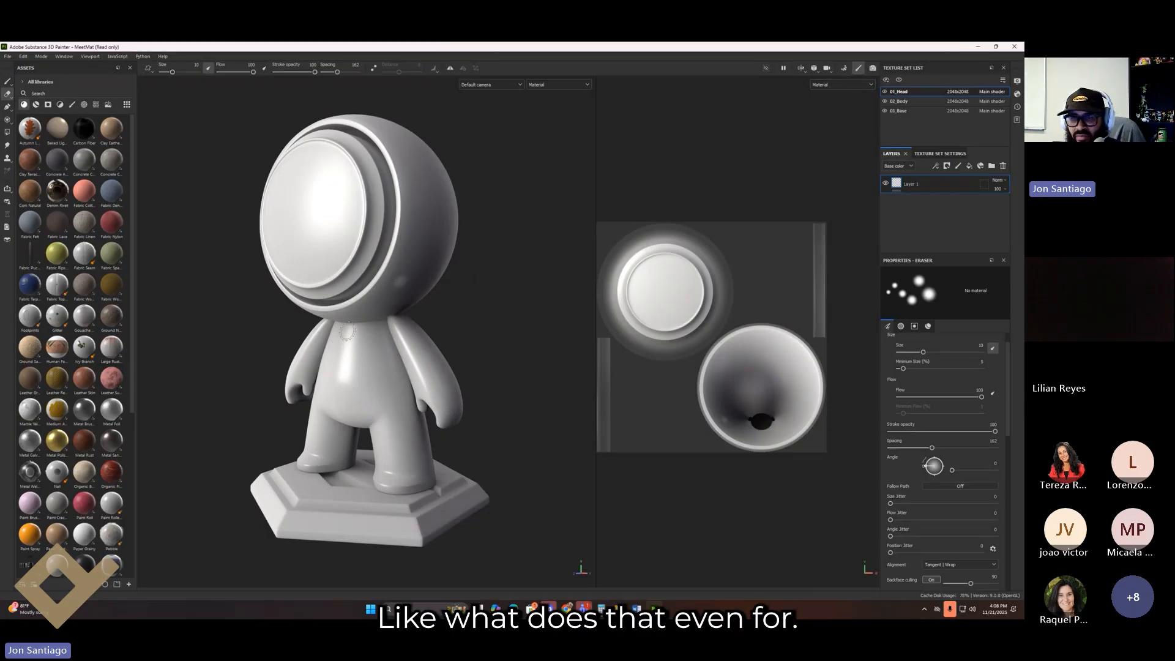
pyautogui.keyDown('alt'); pyautogui.moveTo(350, 339); pyautogui.dragTo(395, 396, button='middle'); pyautogui.keyUp('alt')
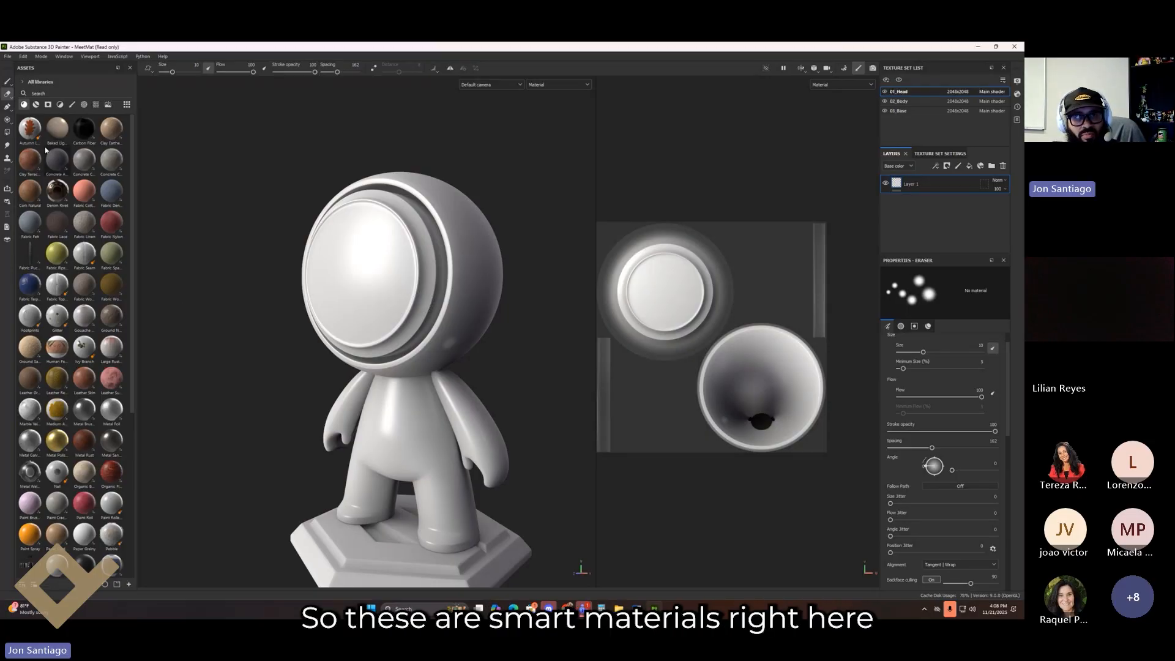
pyautogui.moveTo(57, 160); pyautogui.dragTo(395, 236)
pyautogui.keyDown('alt'); pyautogui.moveTo(469, 299); pyautogui.dragTo(618, 204); pyautogui.keyUp('alt')
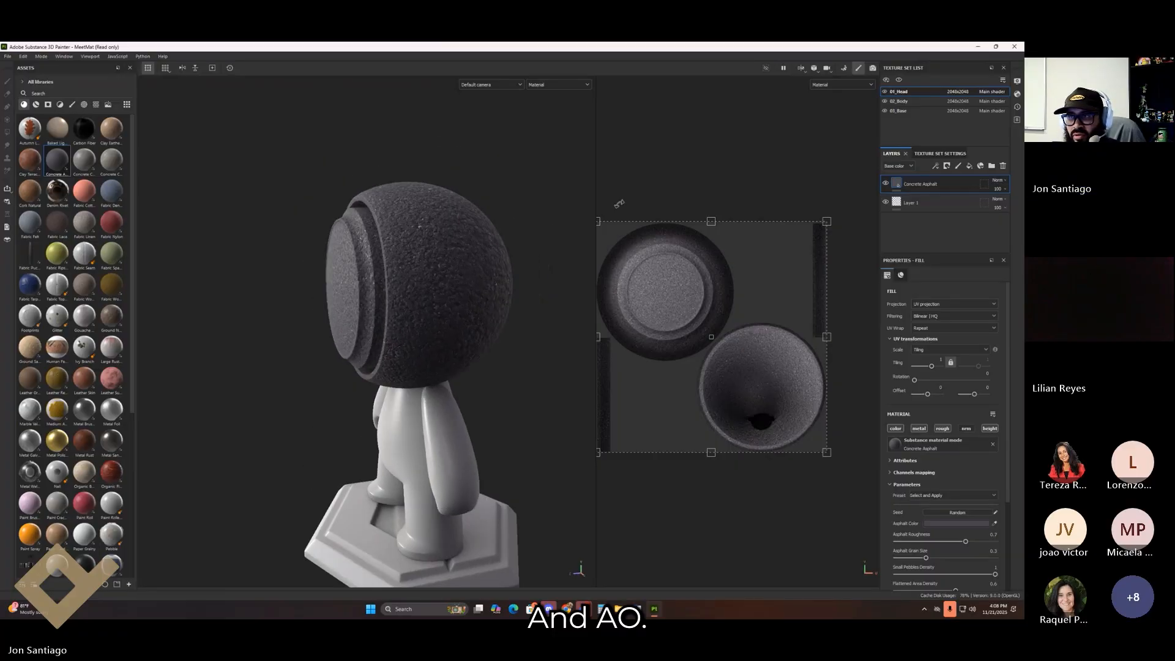
pyautogui.click(1003, 166)
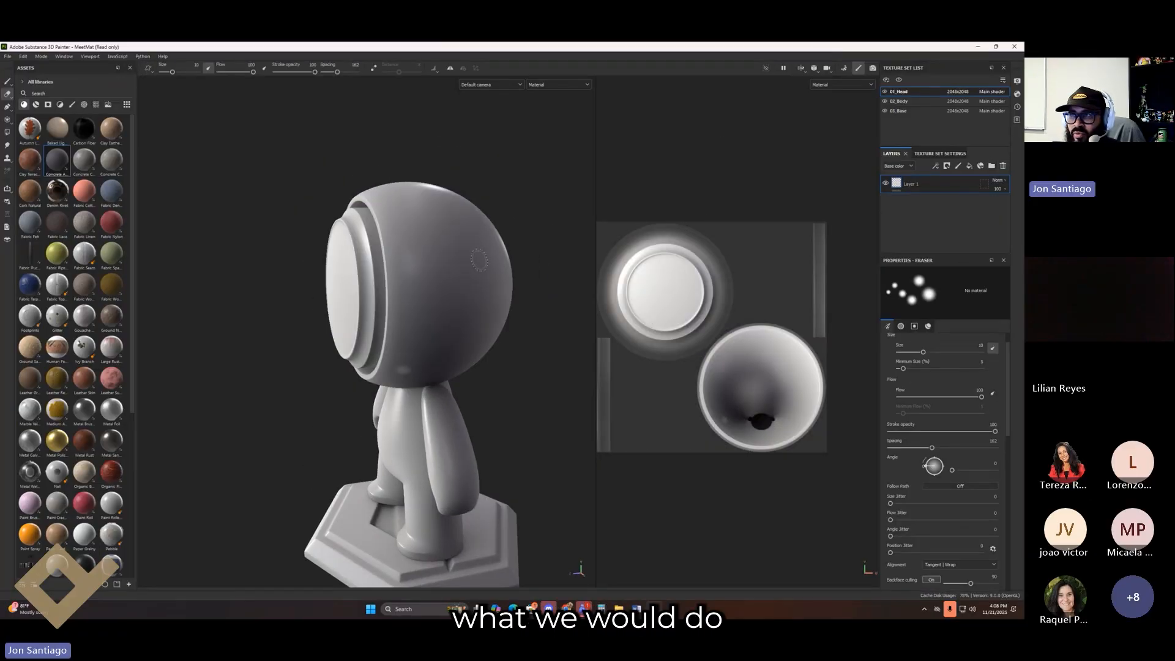
pyautogui.keyDown('alt'); pyautogui.moveTo(479, 260); pyautogui.dragTo(486, 233, button='middle'); pyautogui.keyUp('alt')
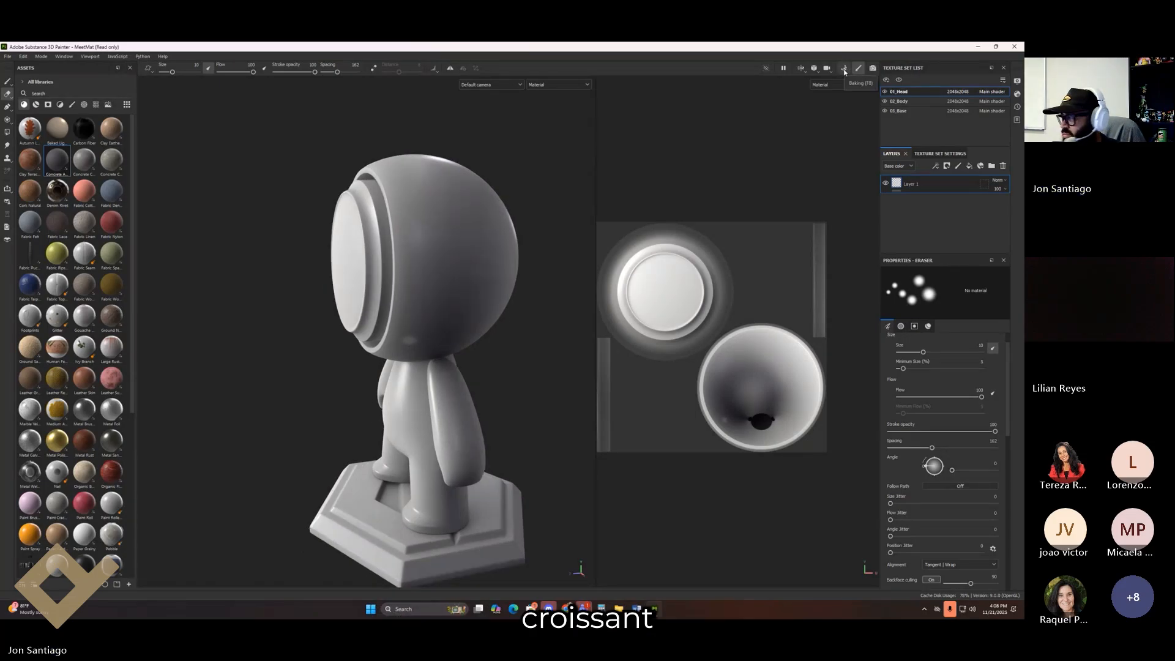
# Step: Open Bake Mesh Maps and raise the Common output size from 2048 to 4096
pyautogui.click(845, 69)
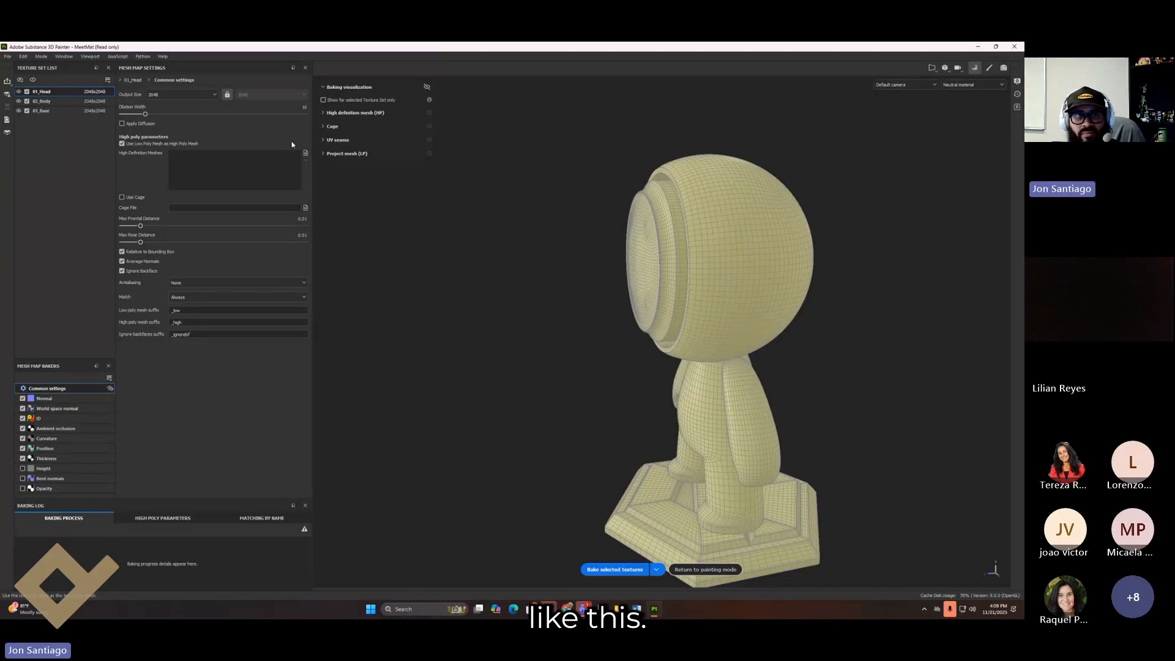
pyautogui.click(214, 96)
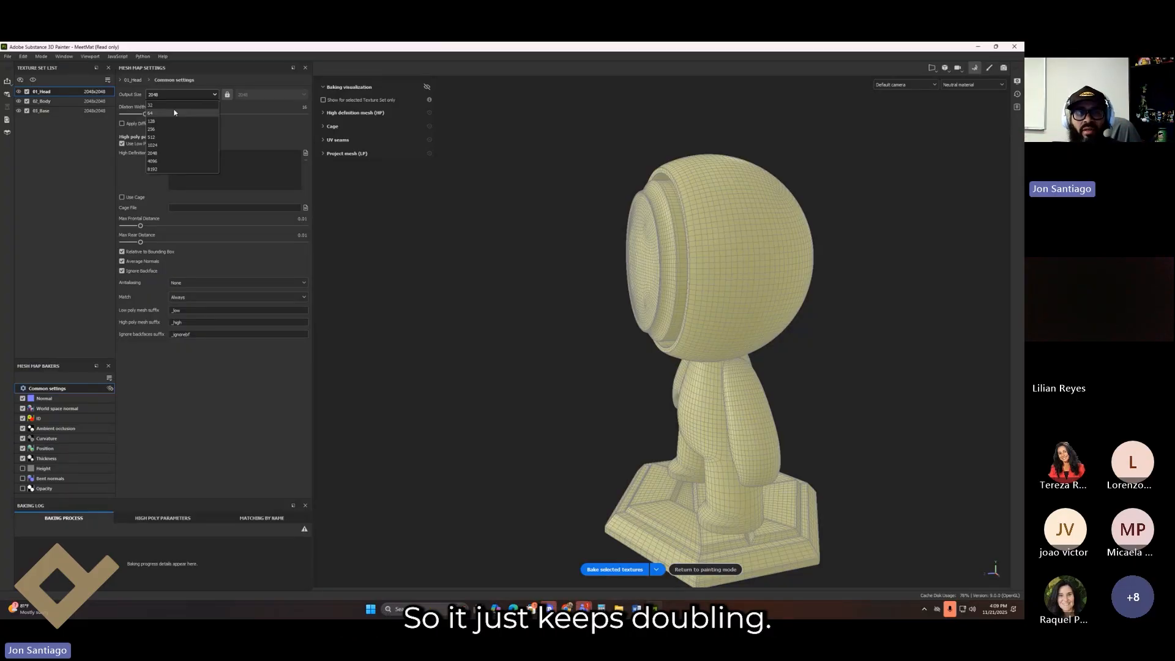
pyautogui.click(169, 162)
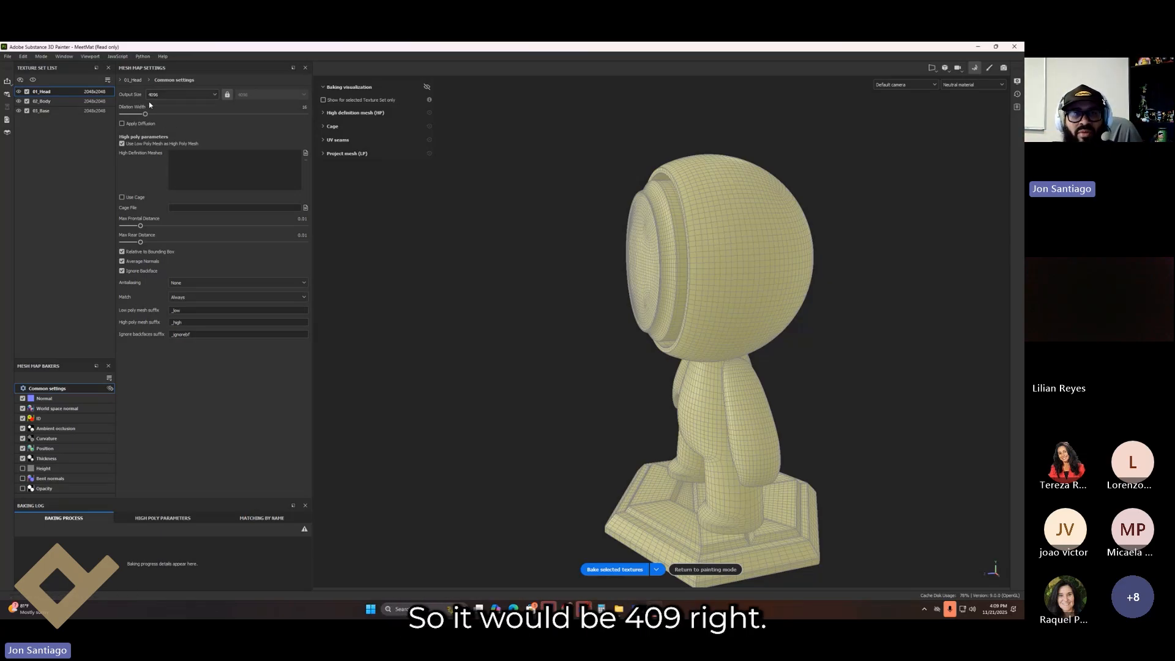
pyautogui.click(214, 95)
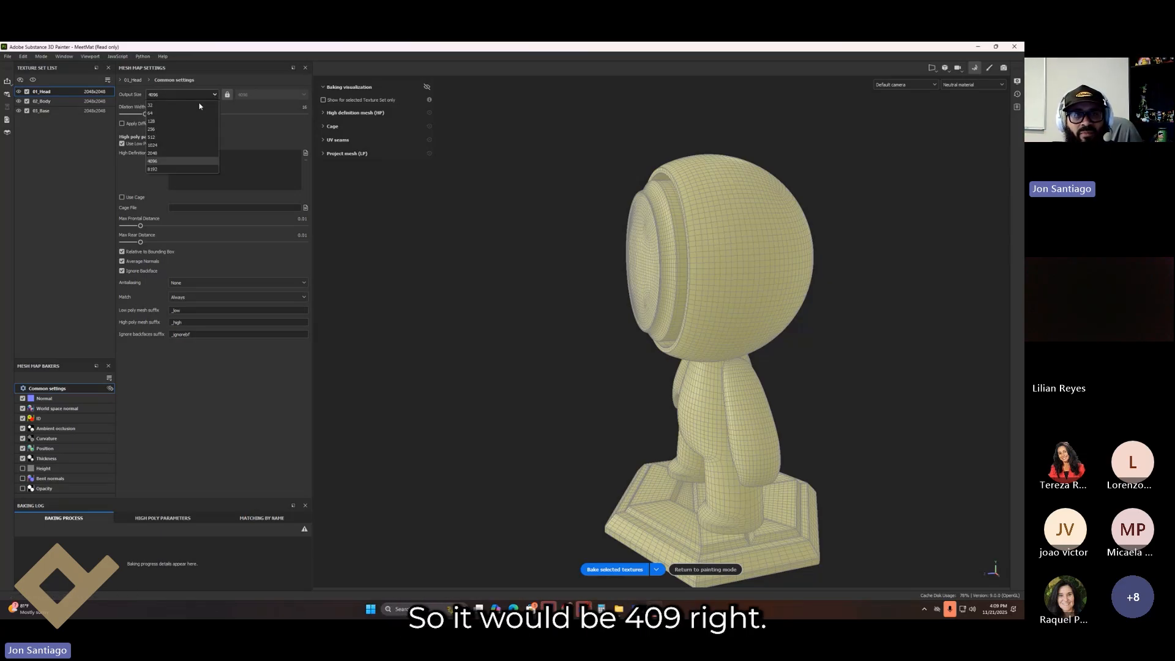
pyautogui.click(179, 159)
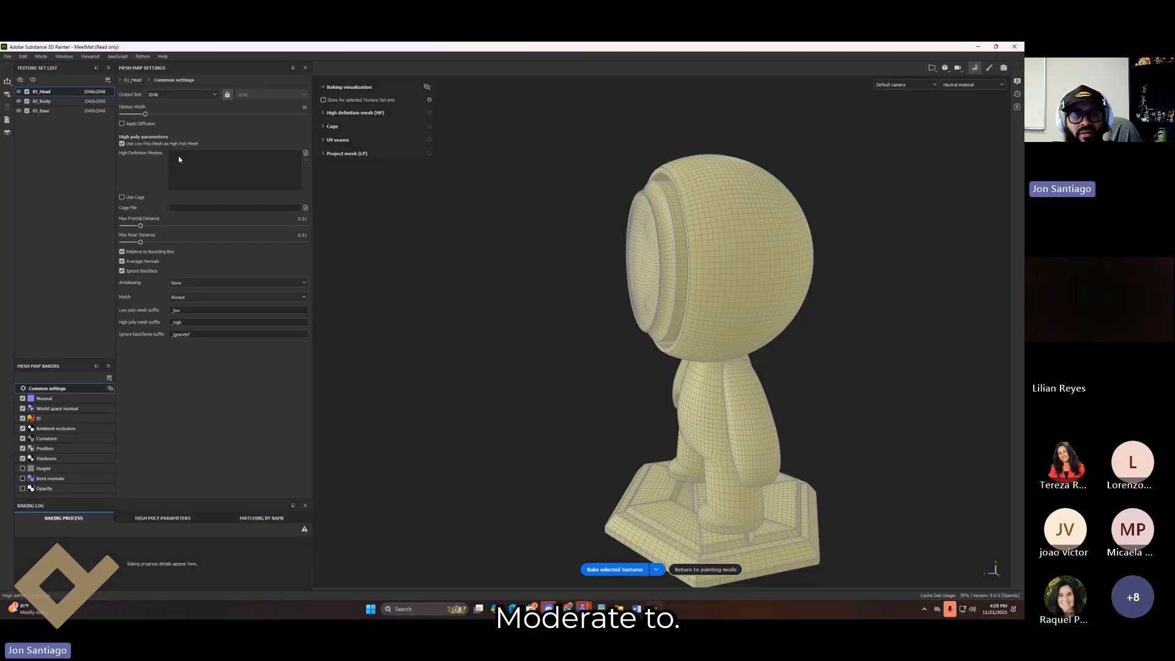
pyautogui.click(211, 94)
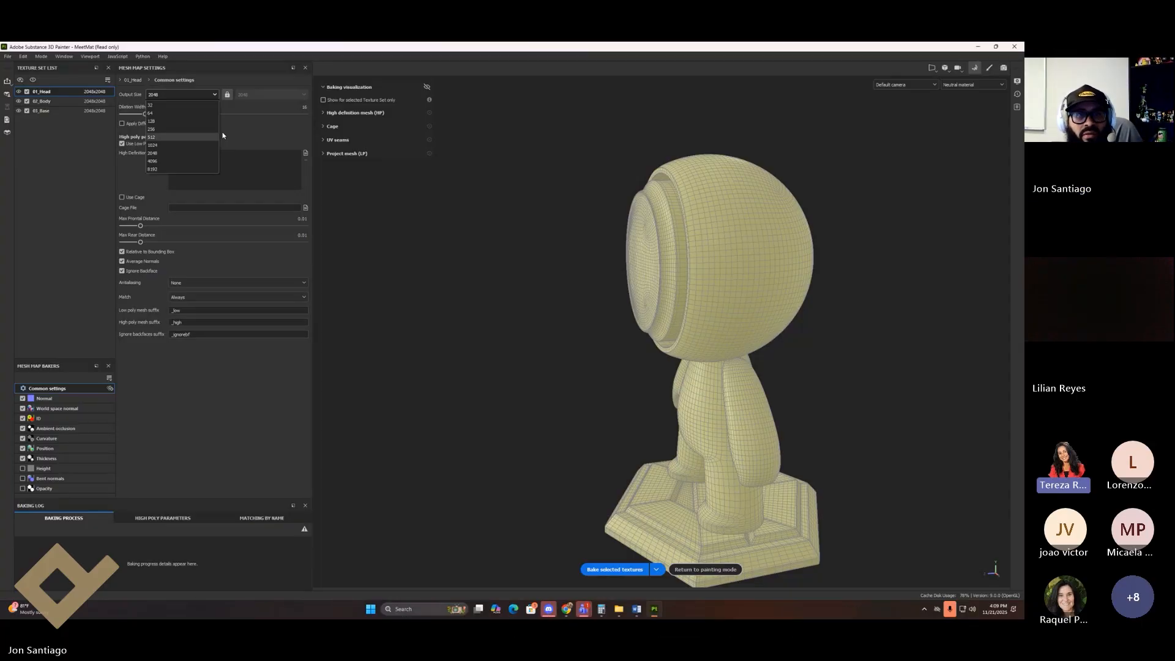
pyautogui.click(179, 154)
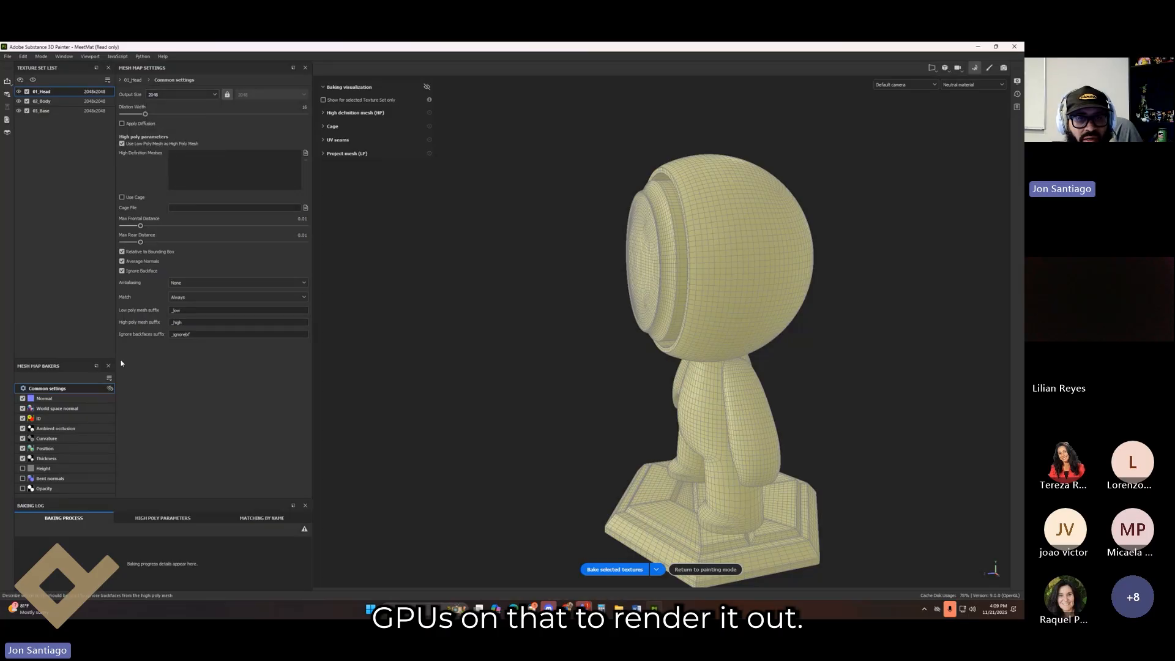
pyautogui.click(183, 94)
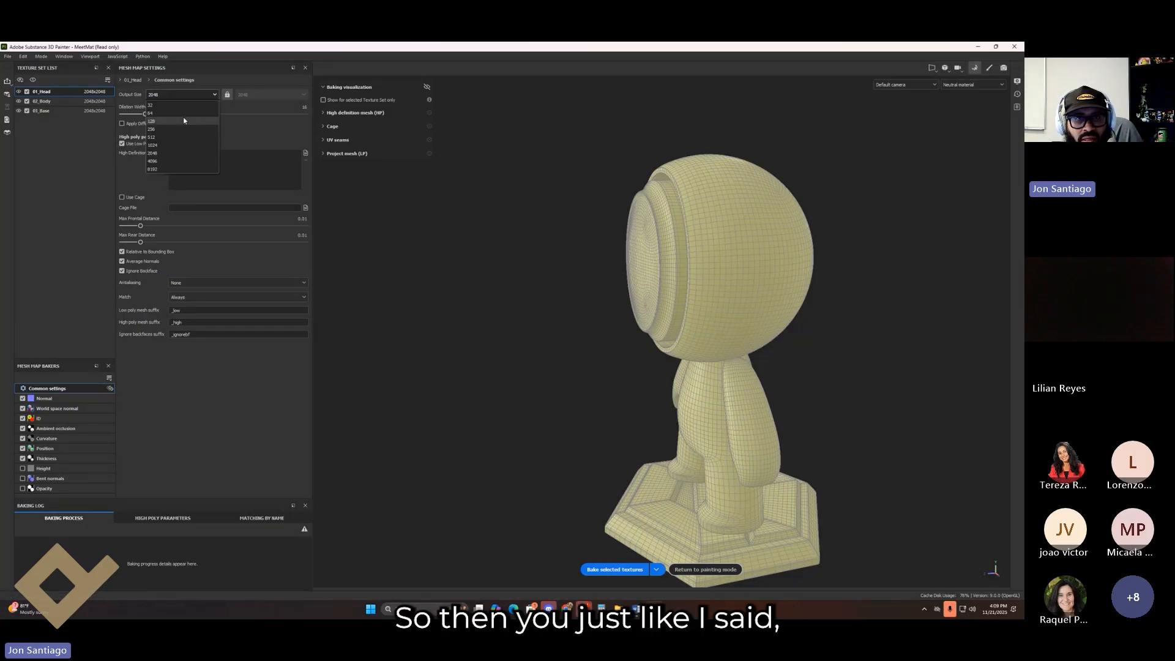
pyautogui.click(175, 161)
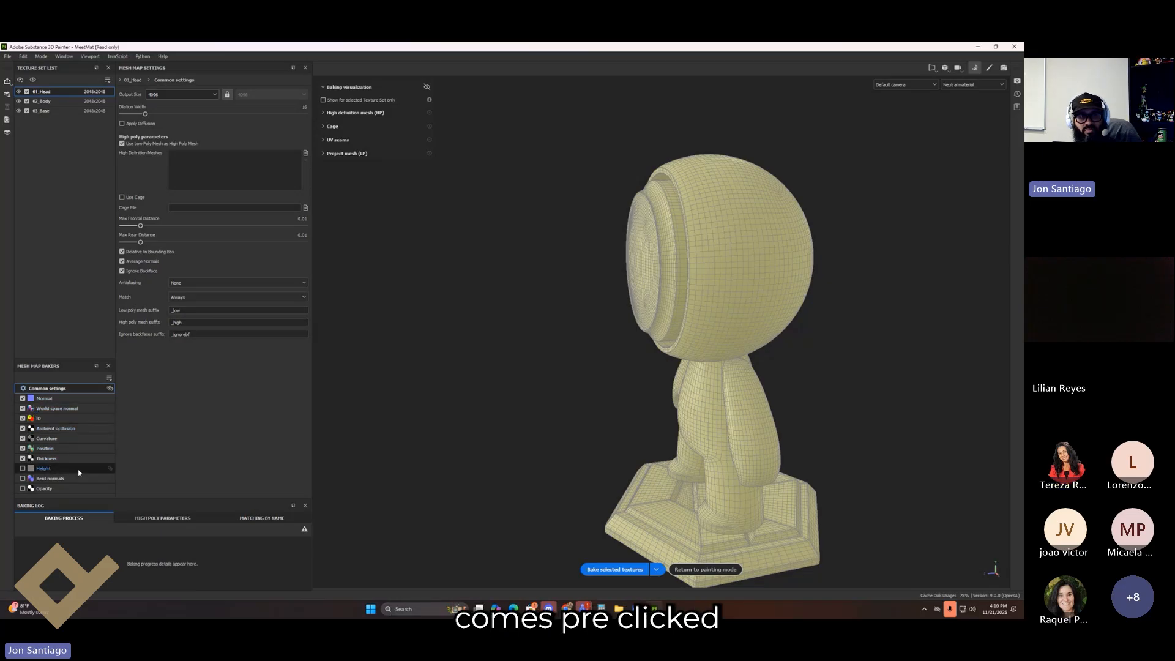
# Step: Bake the selected mesh maps, including normal, ID, curvature, thickness and position, for head, body and base
pyautogui.click(615, 570)
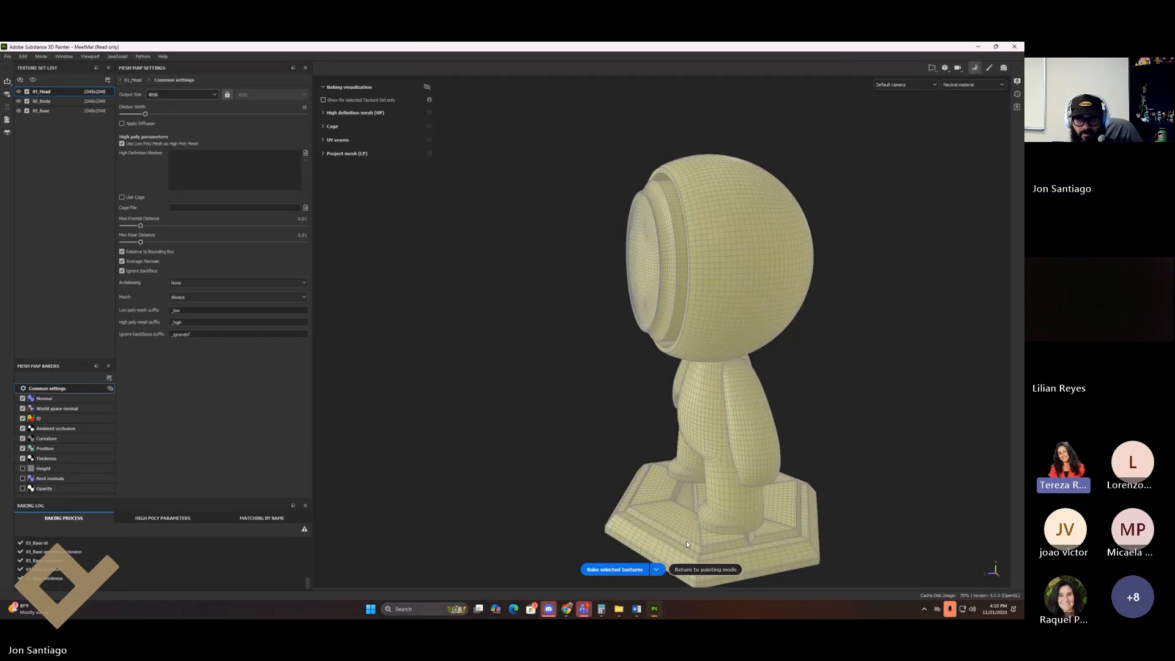
# Step: Return to painting mode and orbit the viewport to look at MeetMat's head
pyautogui.click(704, 570)
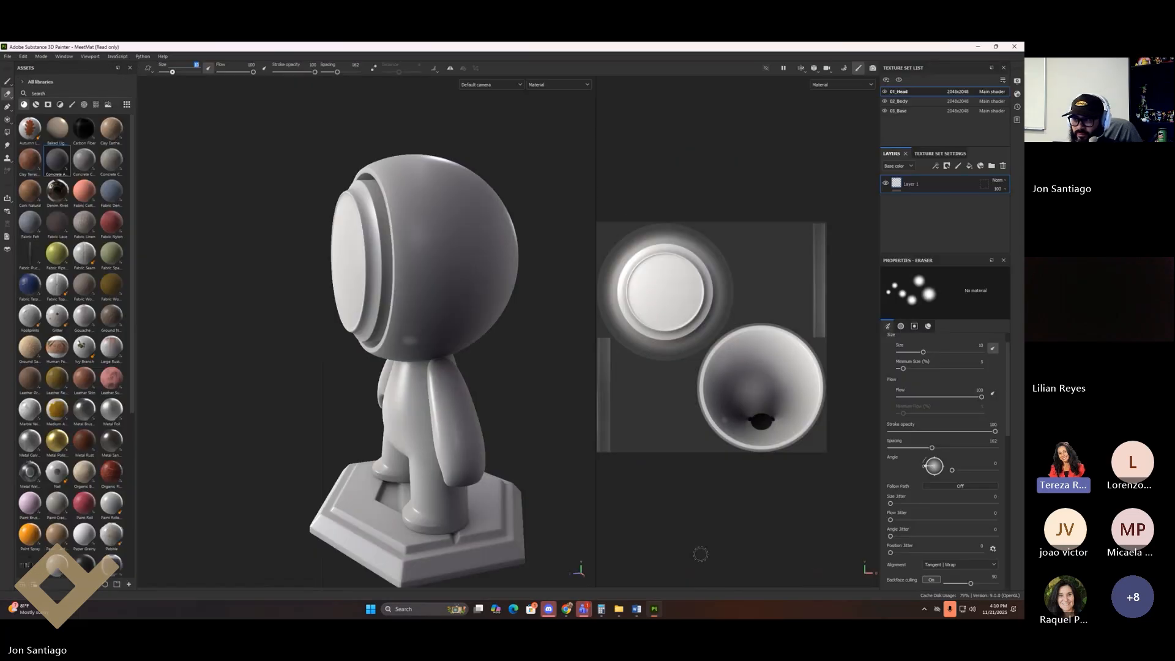
pyautogui.keyDown('alt'); pyautogui.moveTo(499, 391); pyautogui.dragTo(439, 336, button='middle'); pyautogui.keyUp('alt')
pyautogui.keyDown('alt'); pyautogui.moveTo(439, 337); pyautogui.dragTo(456, 278); pyautogui.keyUp('alt')
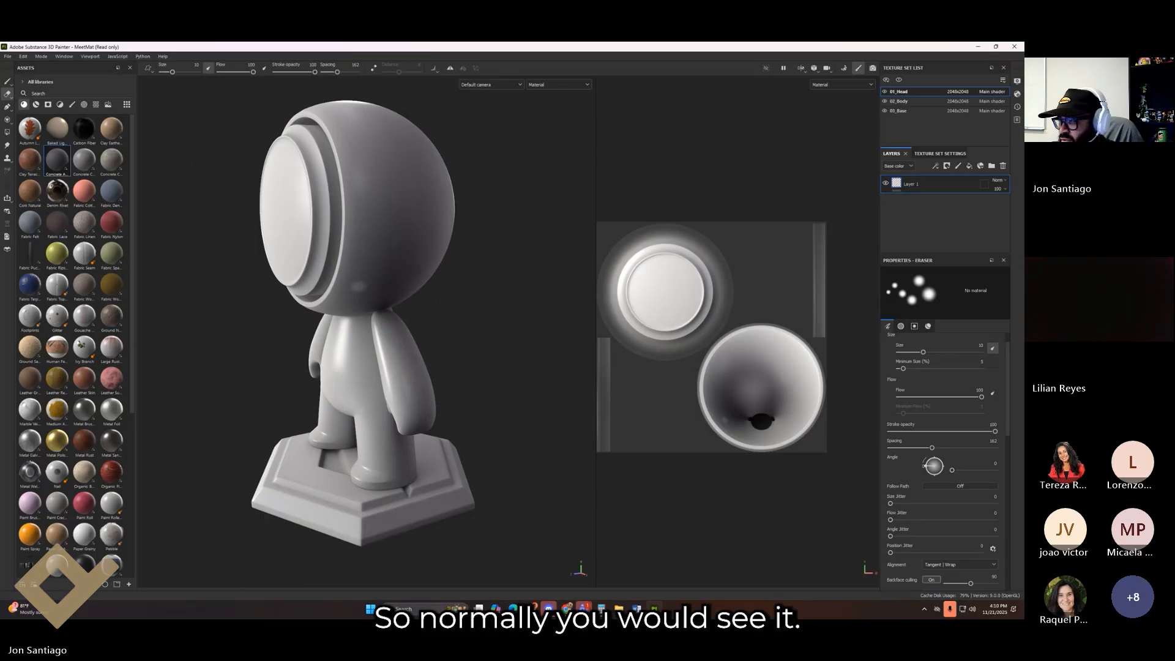
pyautogui.keyDown('alt'); pyautogui.moveTo(430, 234); pyautogui.dragTo(407, 269); pyautogui.keyUp('alt')
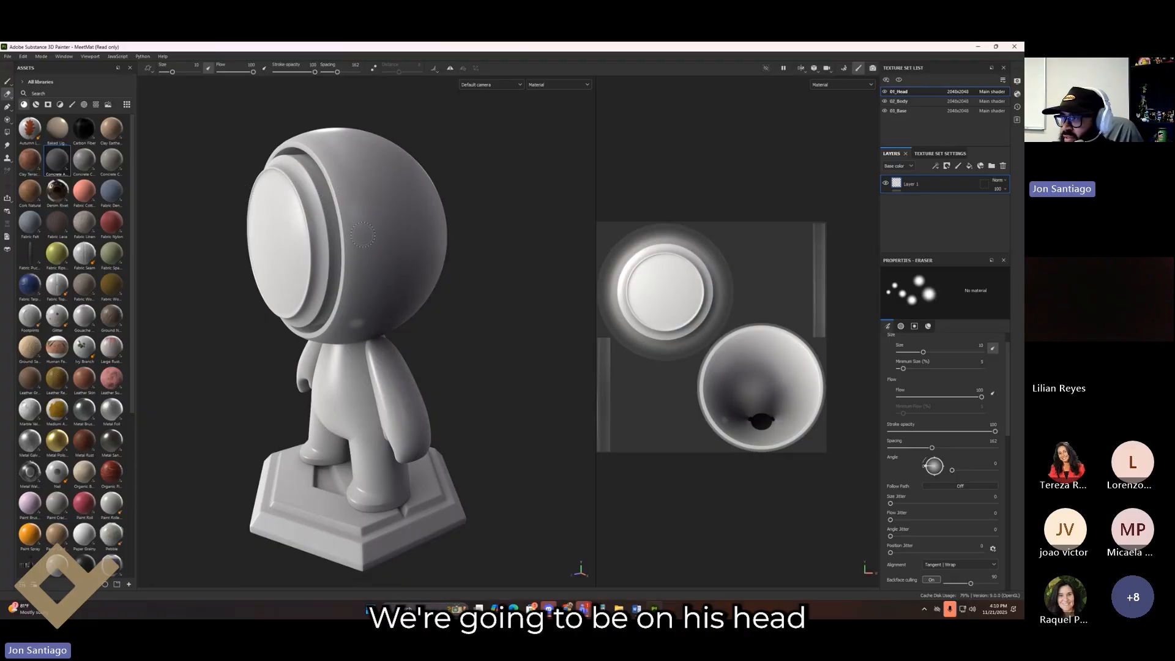
pyautogui.keyDown('alt'); pyautogui.moveTo(363, 235); pyautogui.dragTo(380, 245, button='middle'); pyautogui.keyUp('alt')
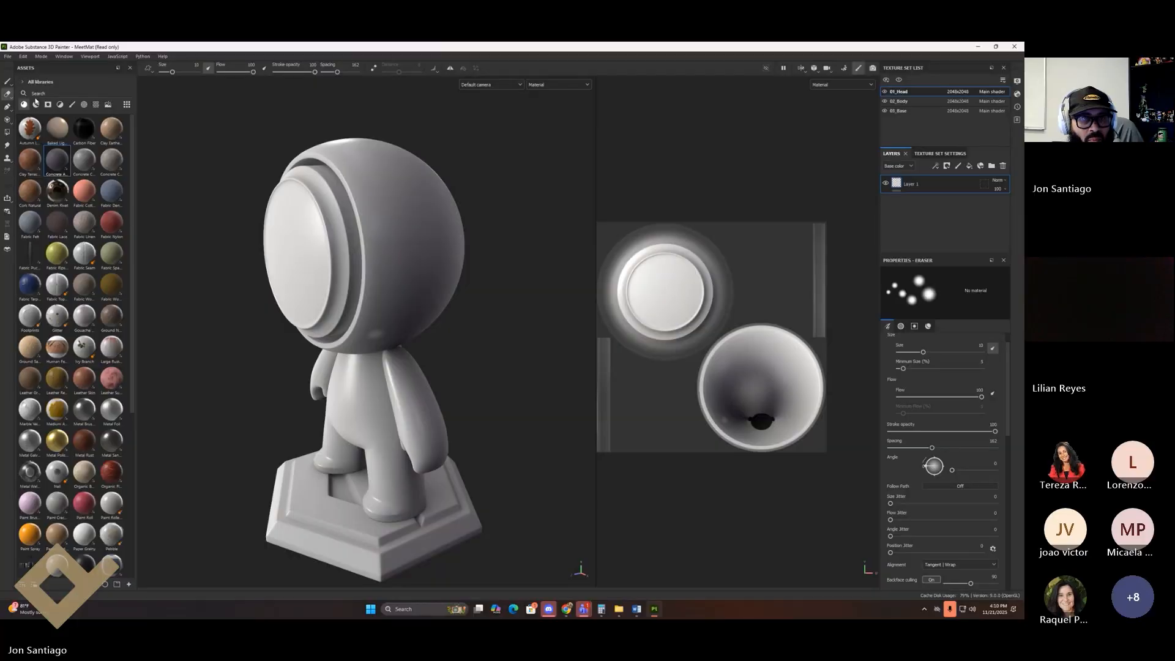
# Step: Filter the Assets shelf to materials and drag Fabric Flannel Tartan onto MeetMat's head
pyautogui.click(36, 105)
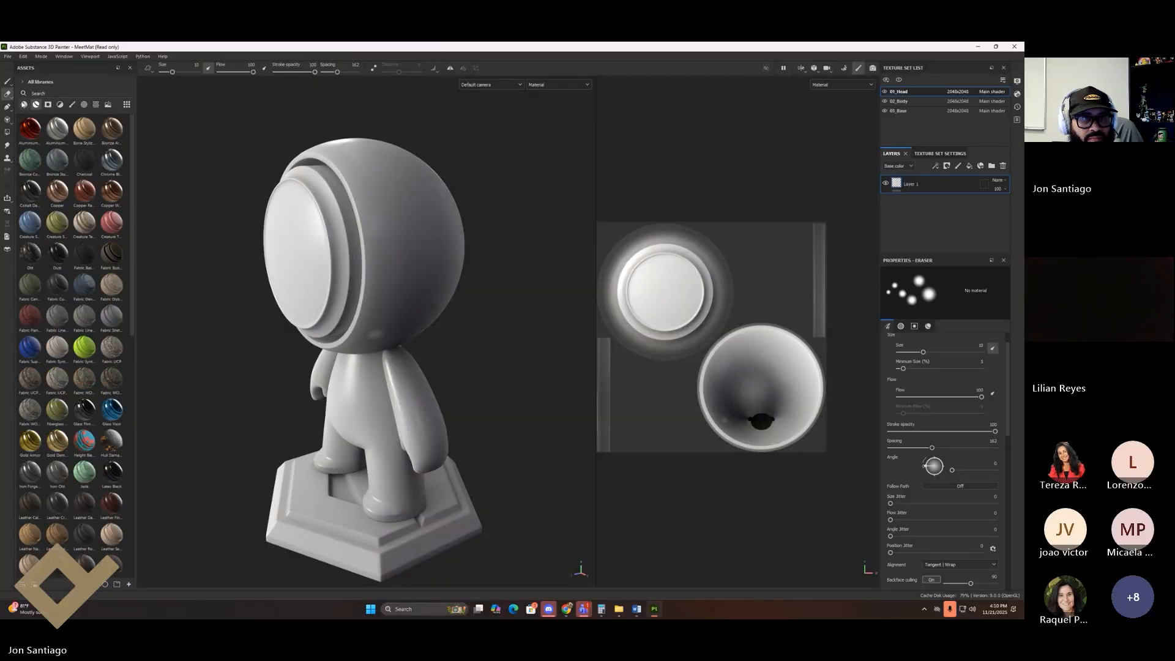
pyautogui.click(25, 106)
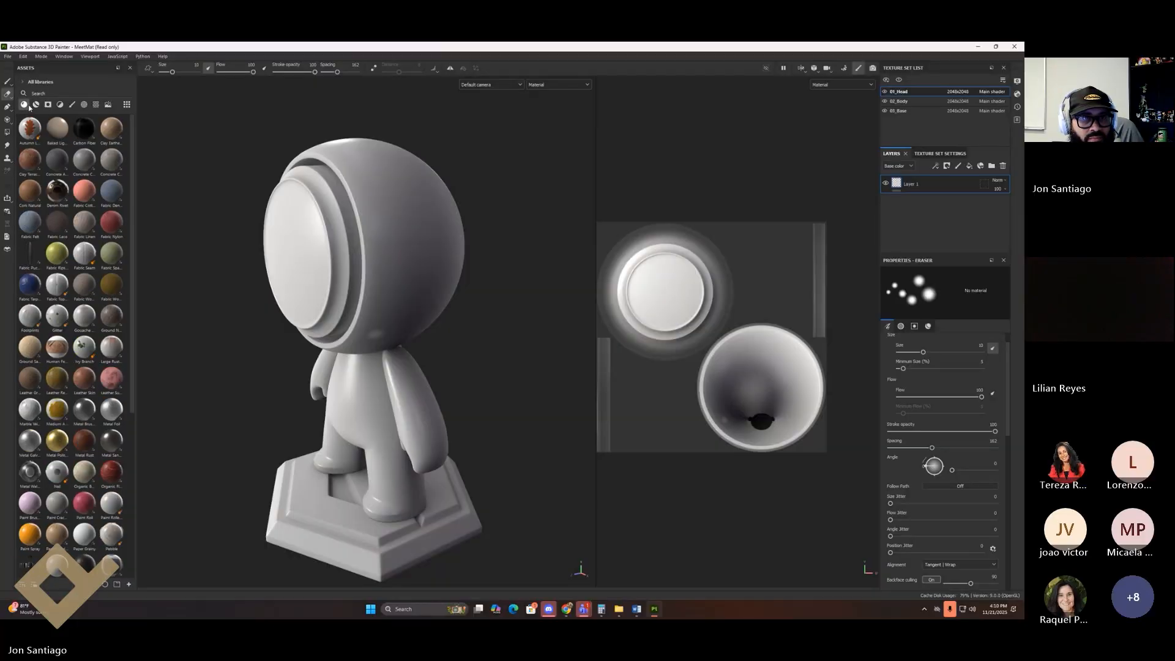
pyautogui.click(62, 106)
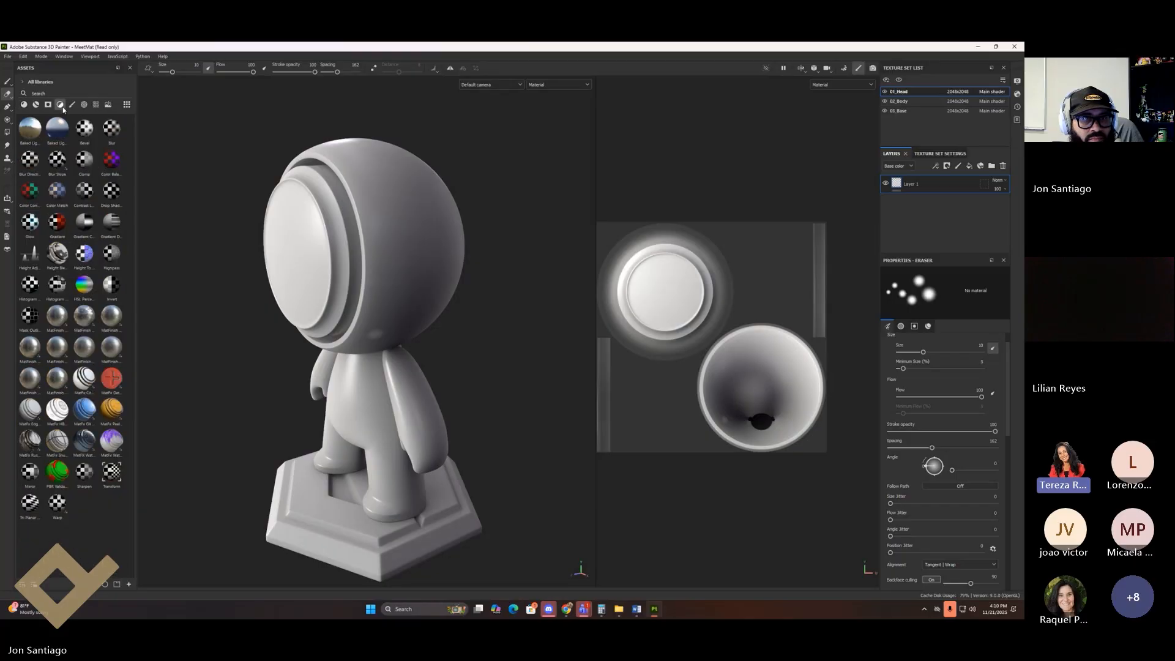
pyautogui.click(35, 105)
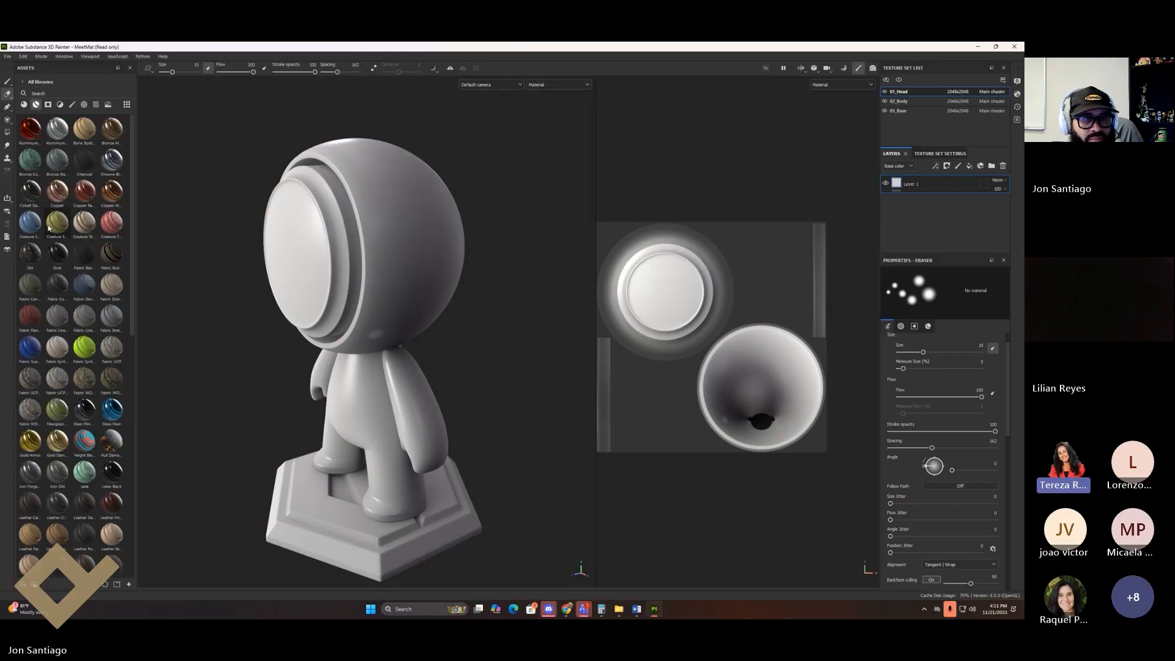
pyautogui.moveTo(31, 318); pyautogui.dragTo(358, 257)
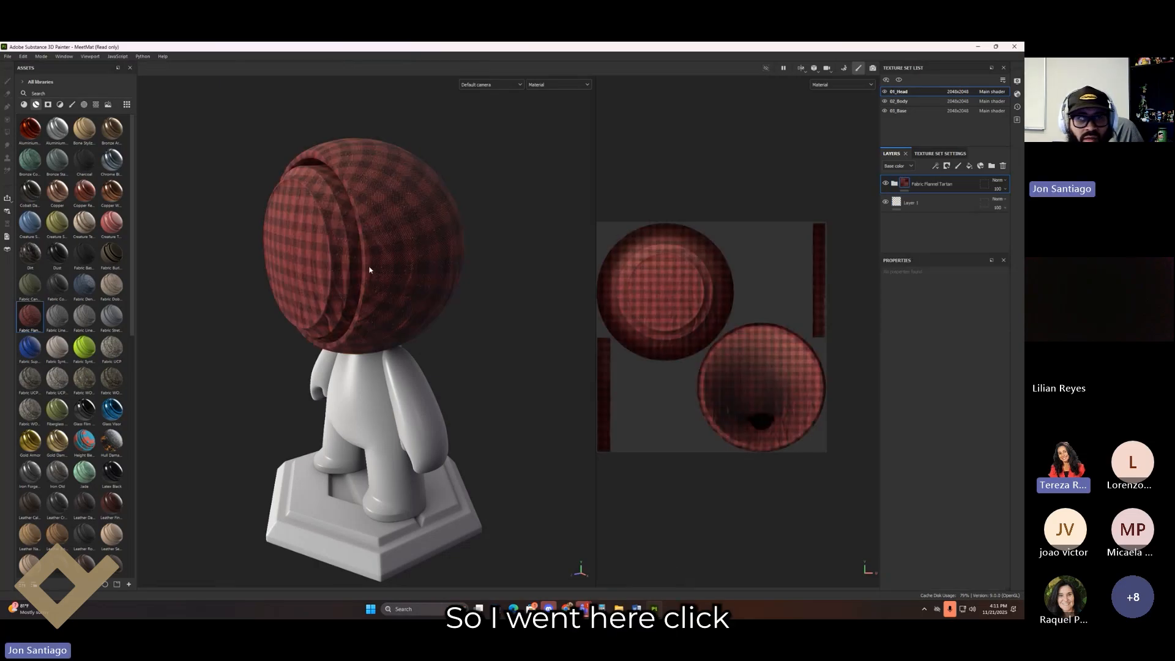
pyautogui.click(35, 106)
pyautogui.click(36, 106)
pyautogui.keyDown('alt'); pyautogui.moveTo(355, 241); pyautogui.dragTo(460, 257); pyautogui.keyUp('alt')
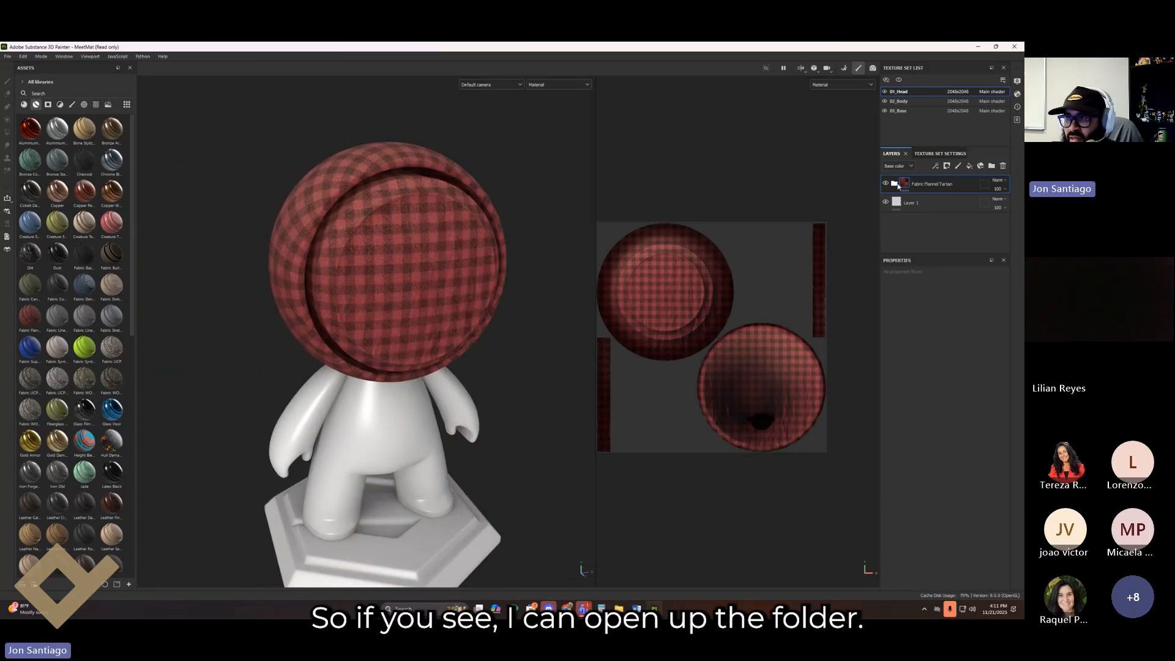
# Step: Expand the Fabric Flannel Tartan folder, enlarge the layer list, and zoom in on the head
pyautogui.click(895, 189)
pyautogui.scroll(-3, 925, 223)
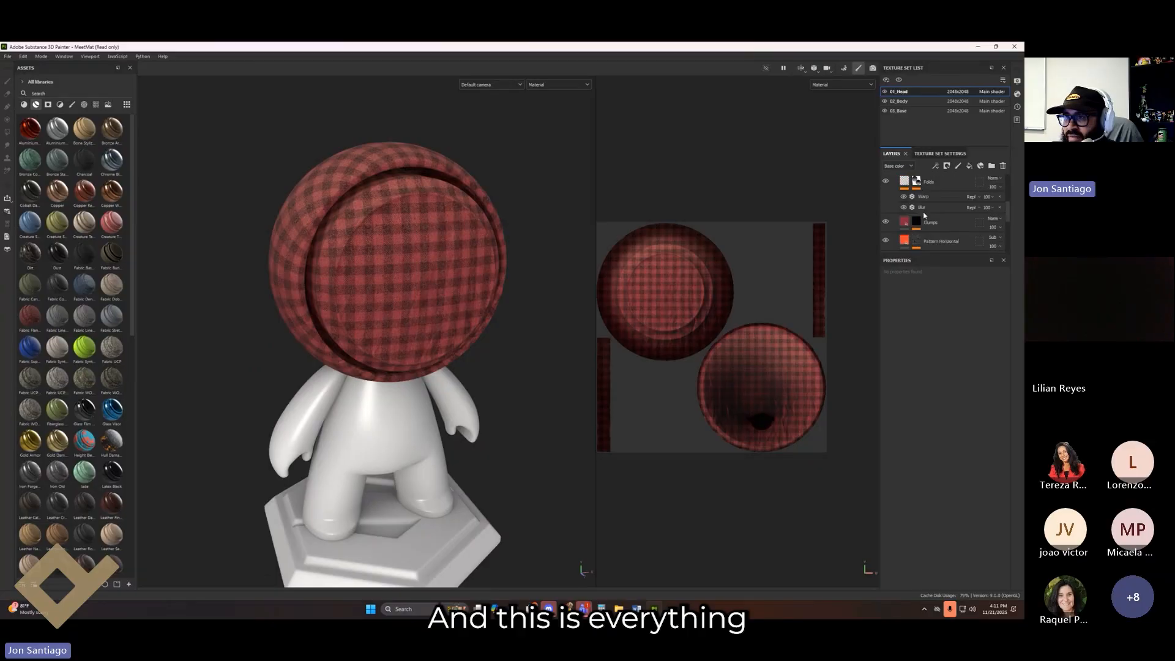
pyautogui.moveTo(929, 253); pyautogui.dragTo(932, 346)
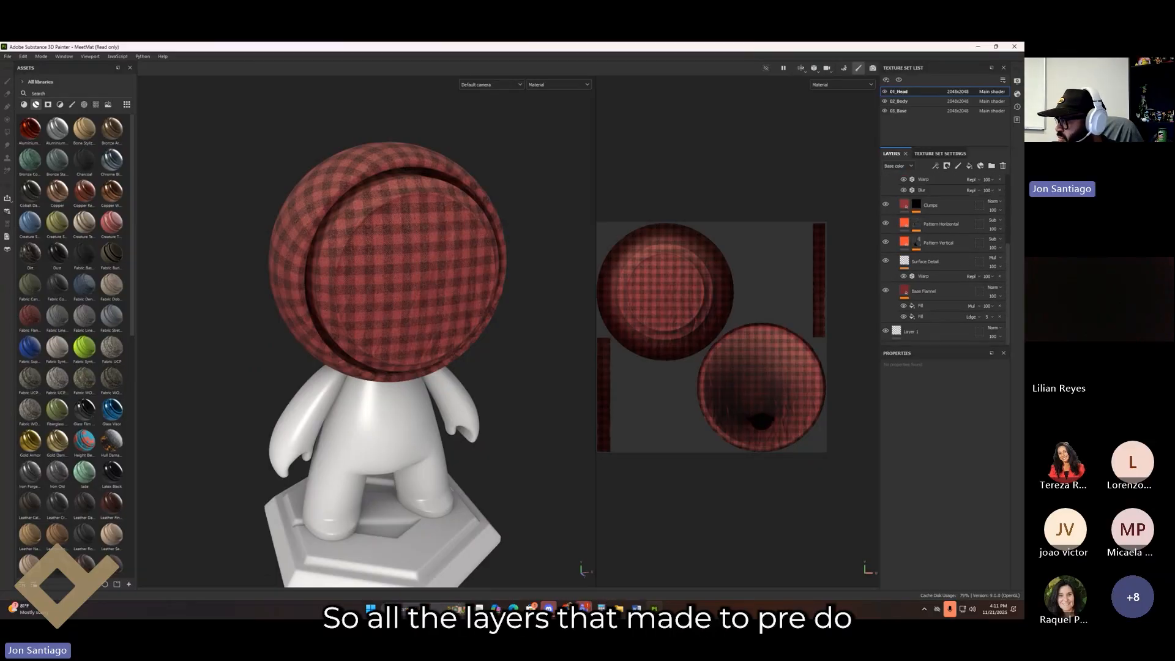
pyautogui.keyDown('alt'); pyautogui.moveTo(421, 314); pyautogui.dragTo(399, 289); pyautogui.keyUp('alt')
pyautogui.scroll(3, 392, 332)
pyautogui.keyDown('alt'); pyautogui.moveTo(391, 333); pyautogui.dragTo(358, 318); pyautogui.keyUp('alt')
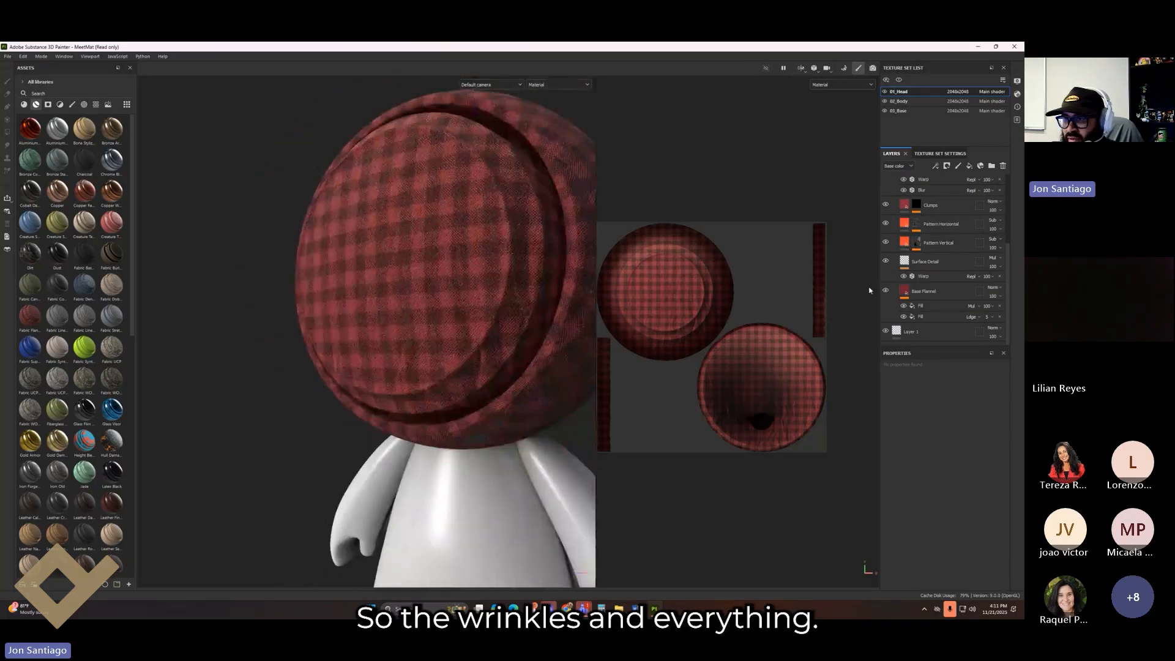
pyautogui.scroll(3, 888, 215)
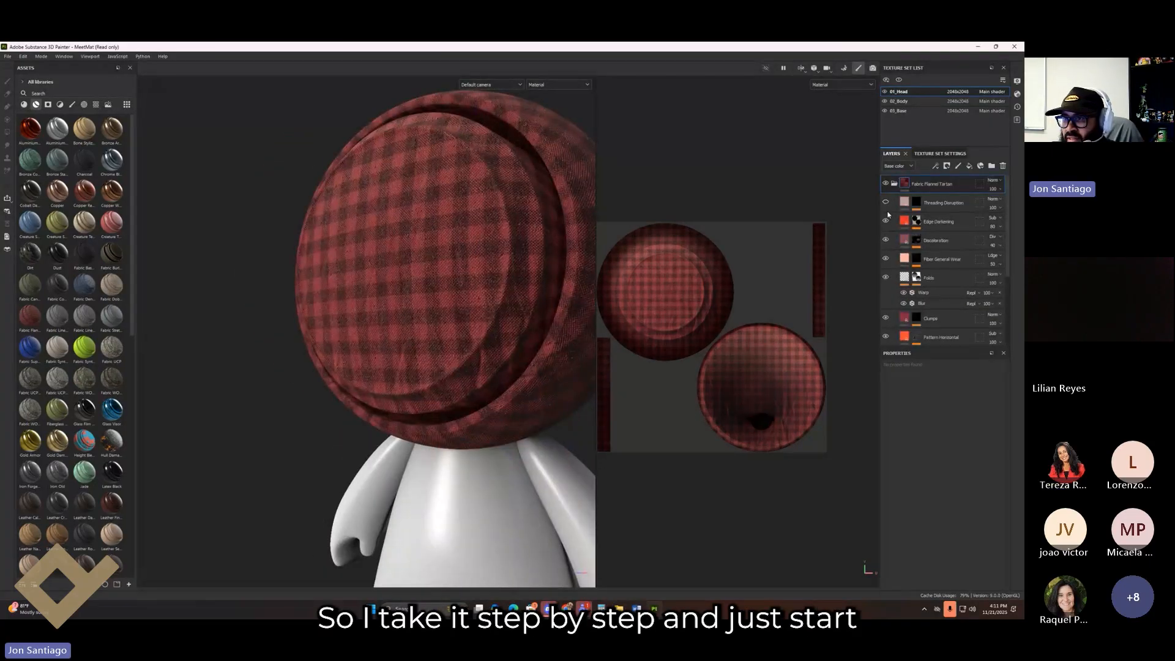
pyautogui.click(886, 240)
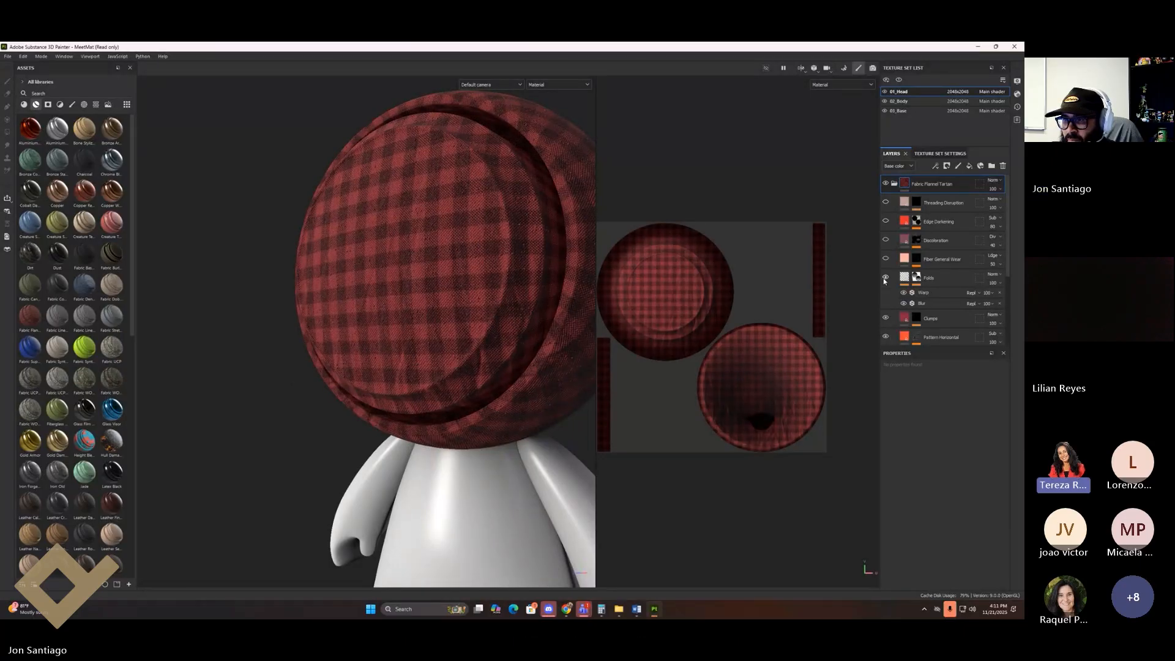
pyautogui.click(886, 338)
pyautogui.scroll(-1, 892, 296)
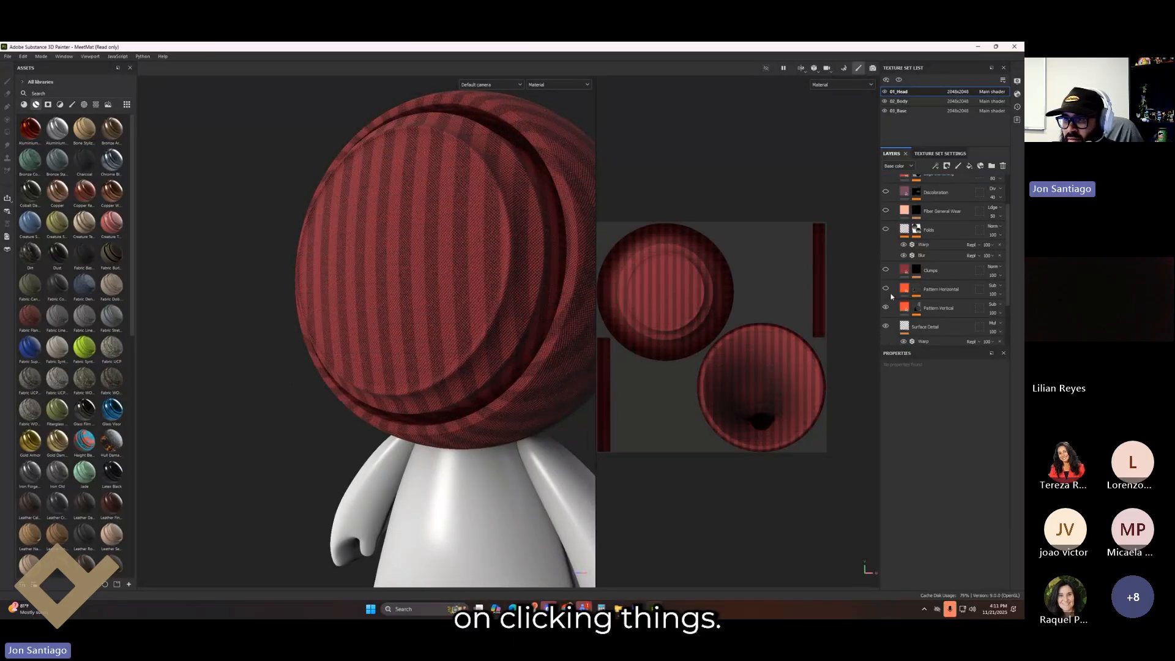
pyautogui.click(885, 308)
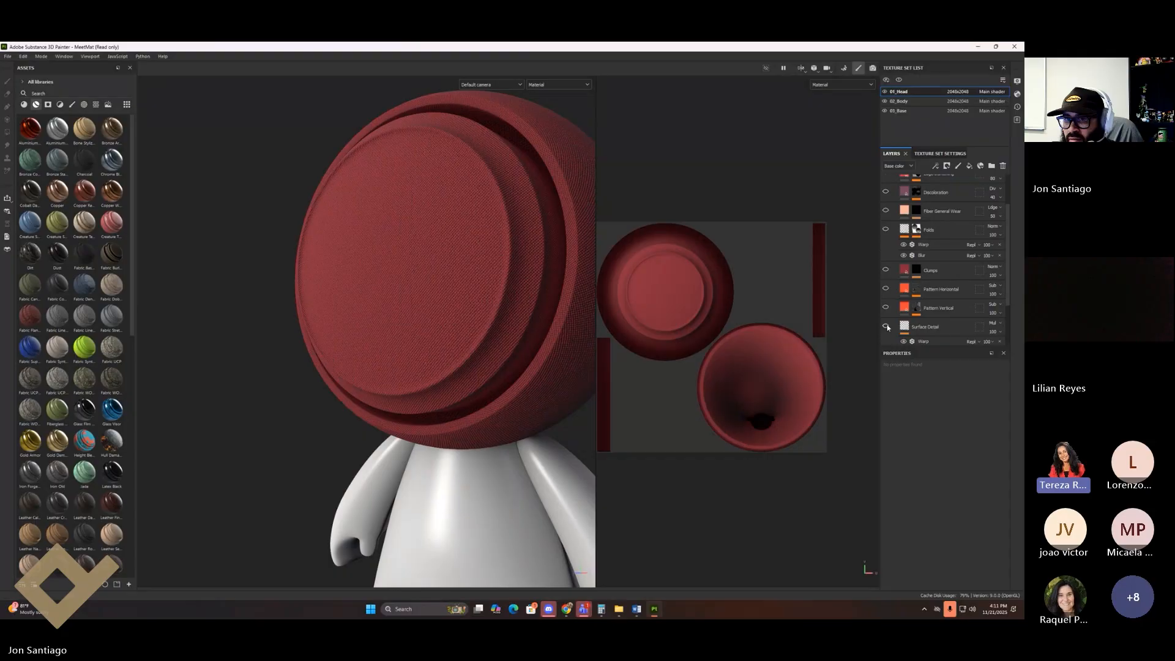
pyautogui.scroll(-3, 895, 291)
pyautogui.click(885, 290)
pyautogui.click(886, 290)
pyautogui.keyDown('alt'); pyautogui.moveTo(483, 253); pyautogui.dragTo(545, 251); pyautogui.keyUp('alt')
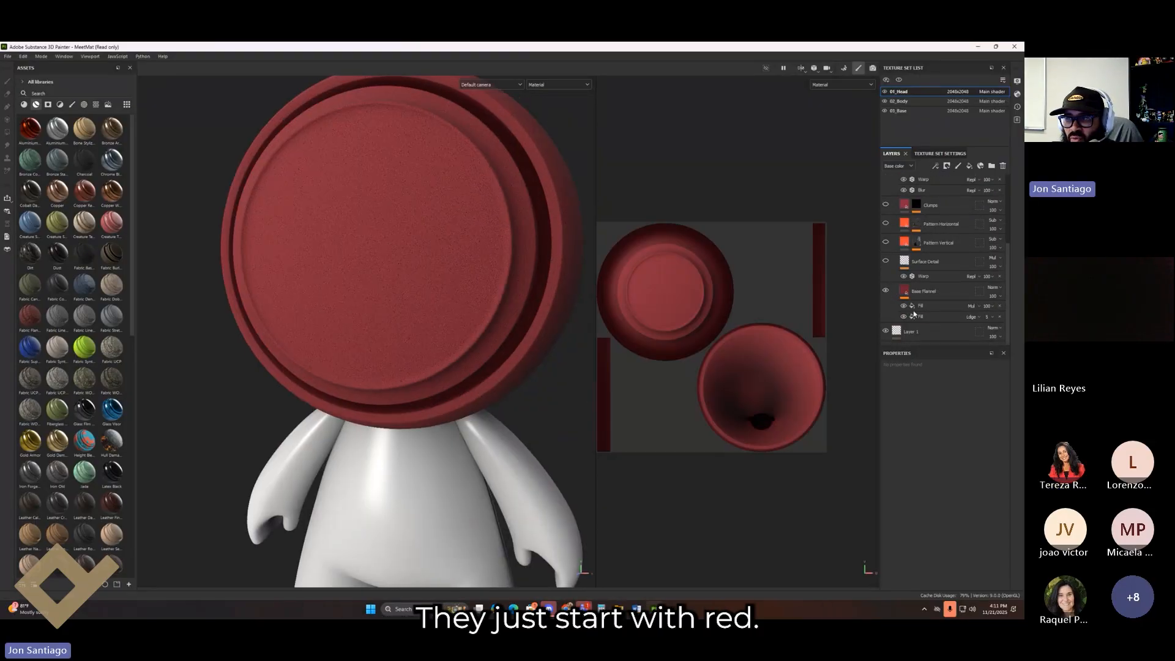
pyautogui.keyDown('alt'); pyautogui.moveTo(507, 265); pyautogui.dragTo(491, 292, button='middle'); pyautogui.keyUp('alt')
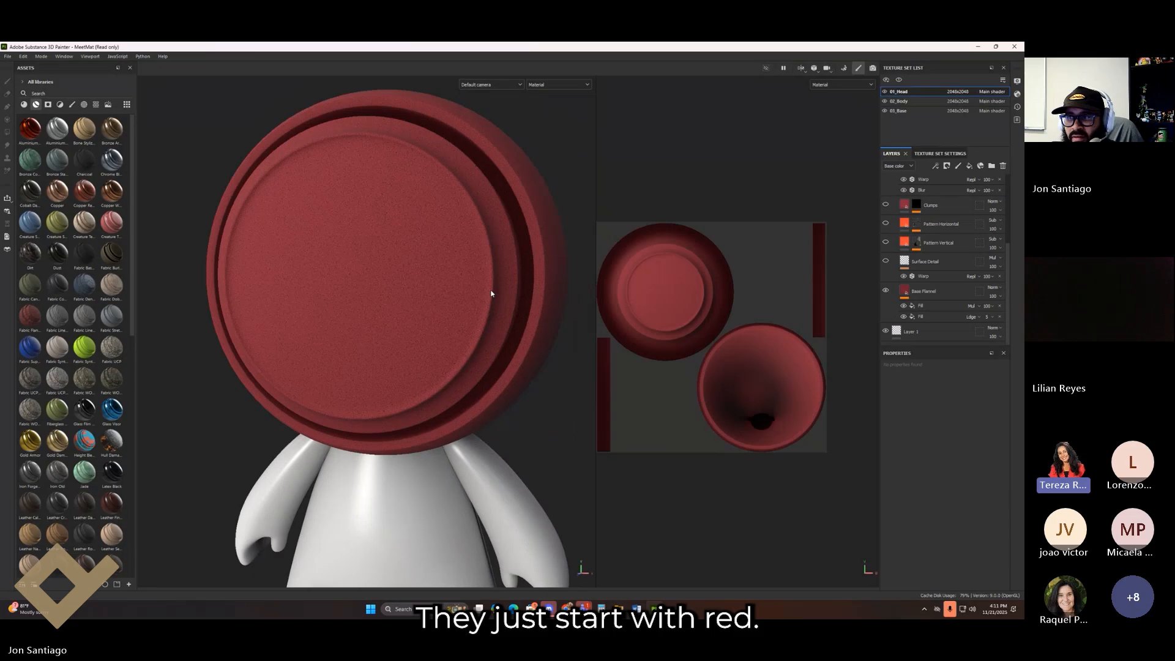
pyautogui.click(960, 306)
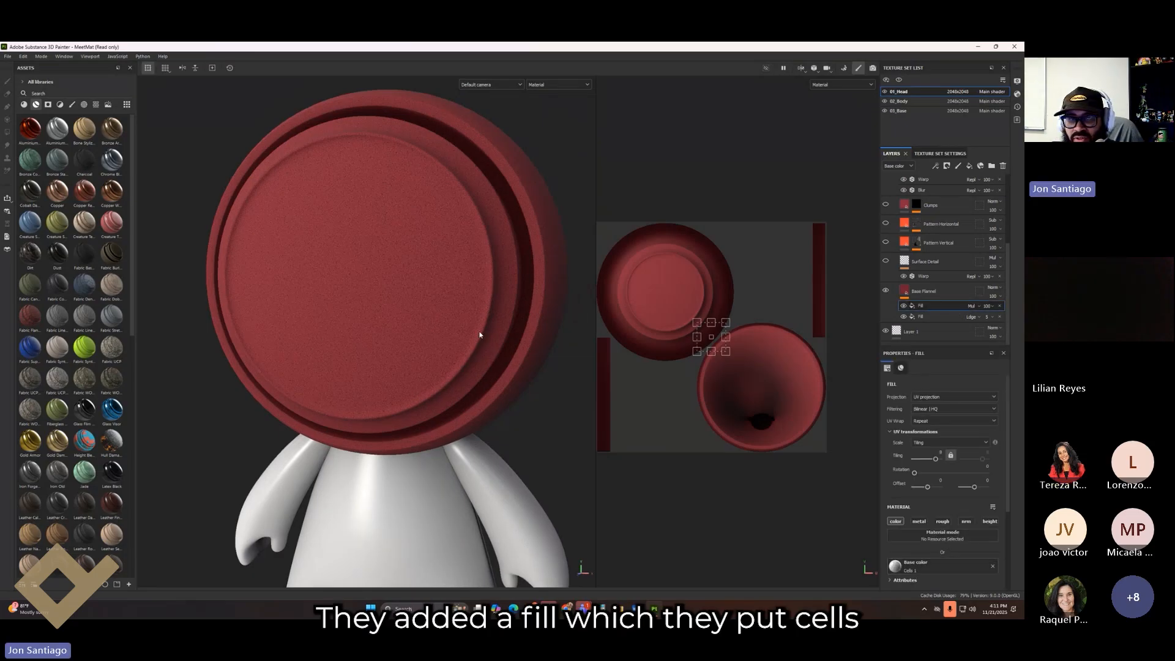
pyautogui.click(904, 306)
pyautogui.click(904, 307)
pyautogui.click(904, 306)
pyautogui.click(905, 306)
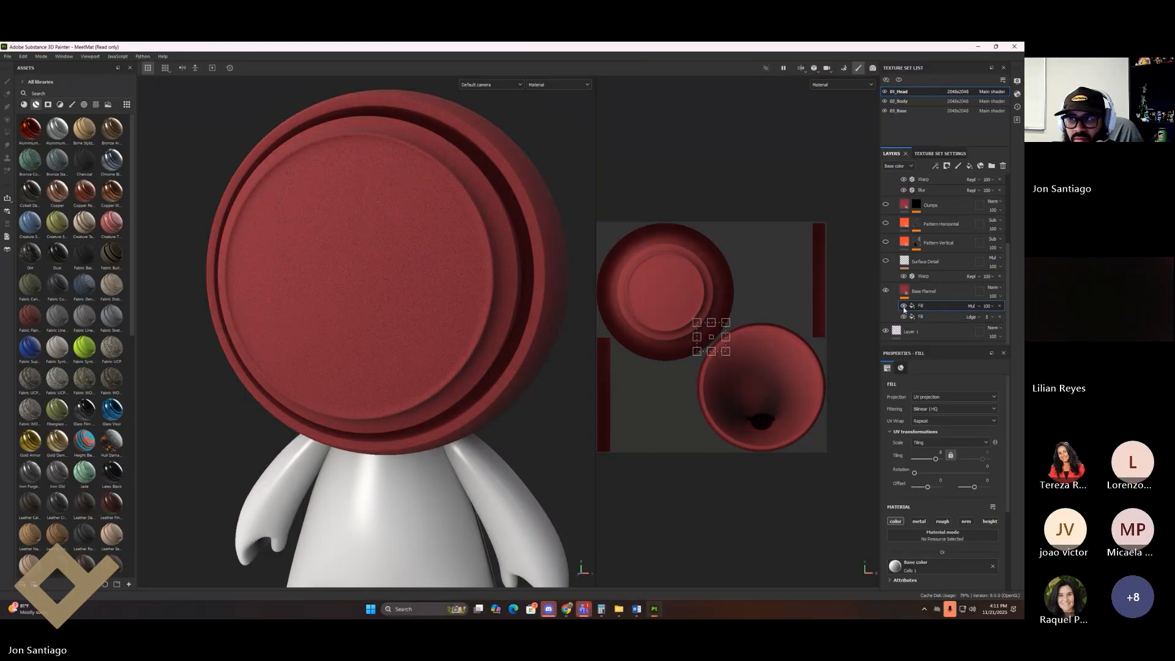
pyautogui.click(904, 317)
pyautogui.click(904, 318)
pyautogui.click(904, 318)
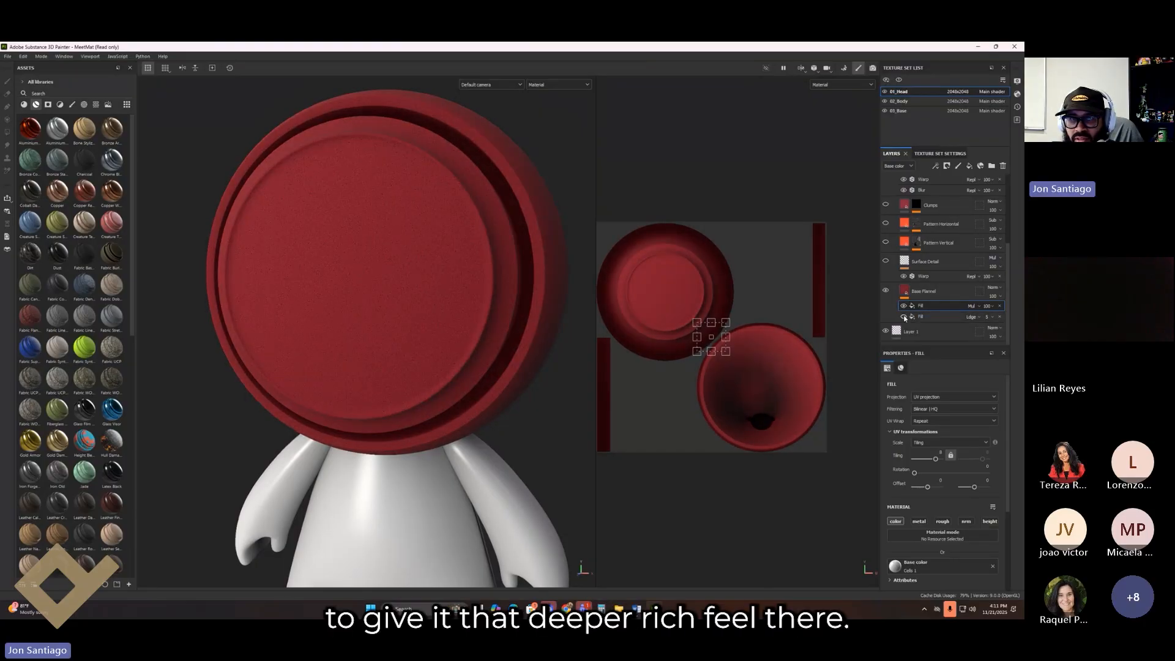
pyautogui.click(904, 317)
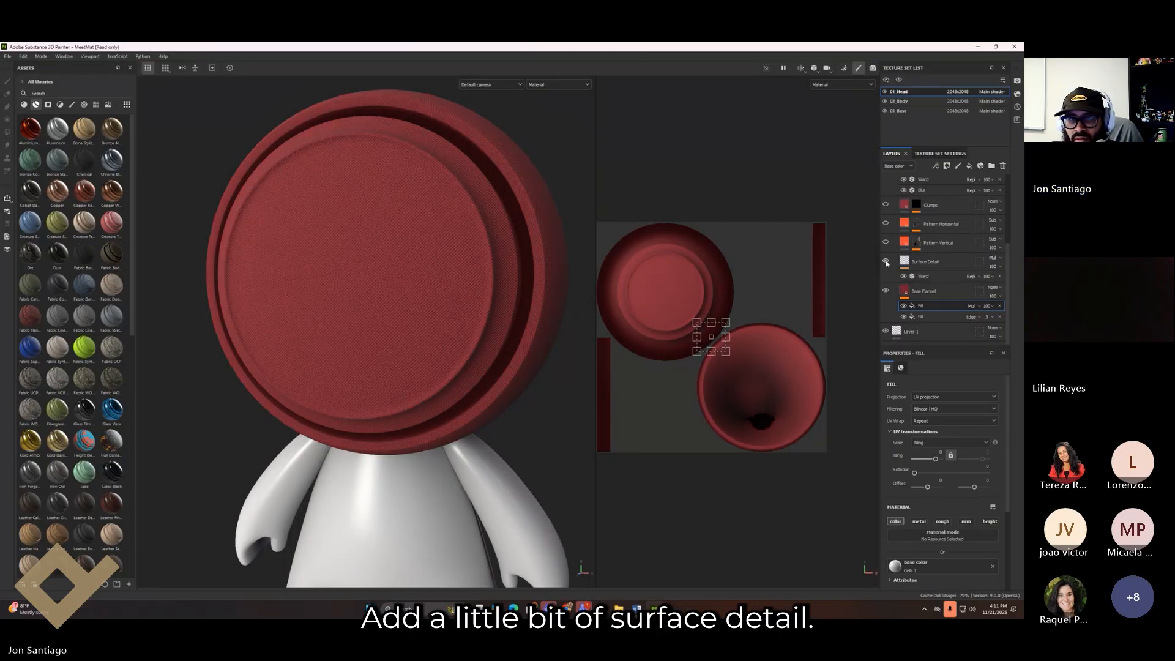
# Step: Toggle Base Flannel, Pattern Vertical and Surface Detail to inspect each flannel layer alone
pyautogui.scroll(10, 435, 245)
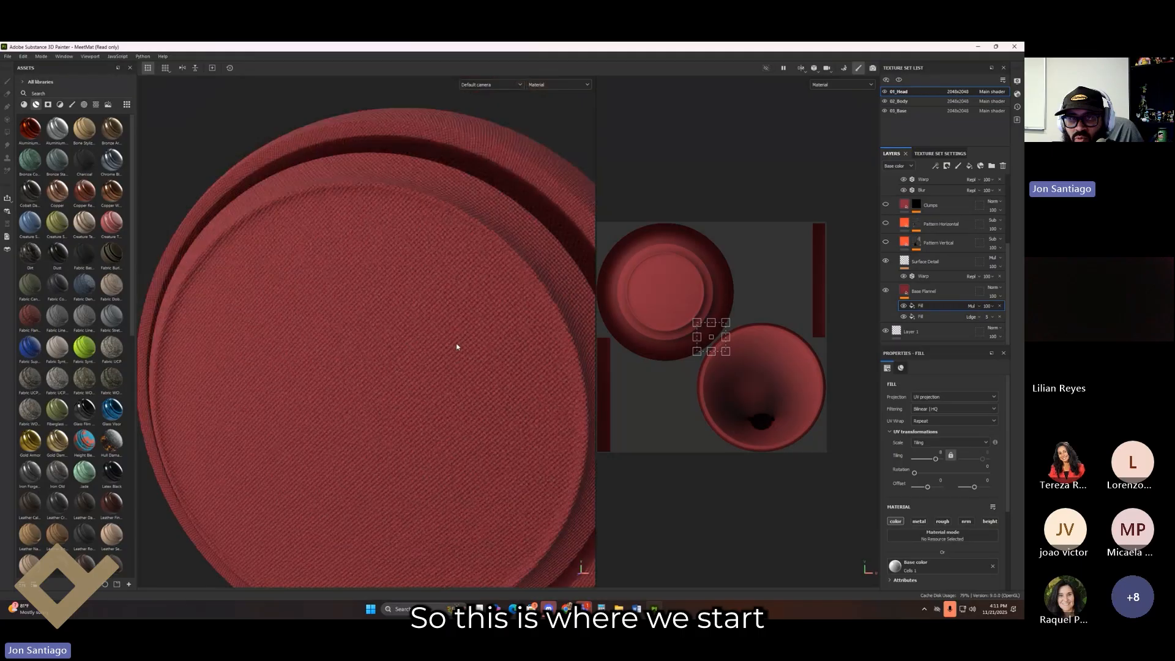
pyautogui.scroll(3, 472, 292)
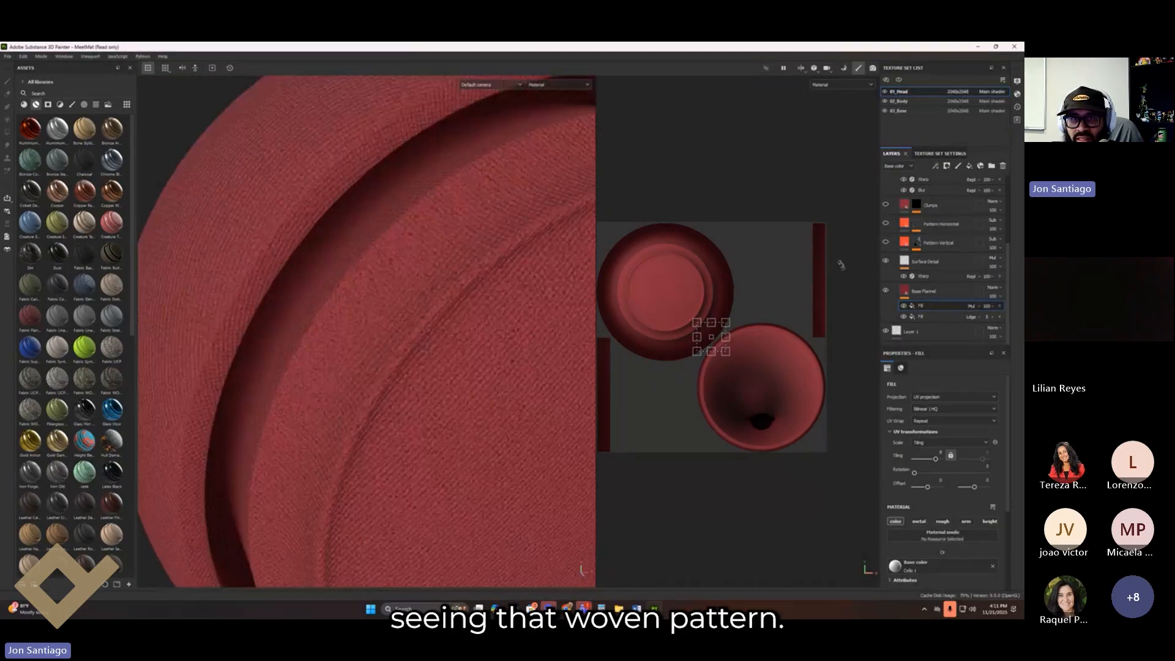
pyautogui.click(888, 292)
pyautogui.click(887, 291)
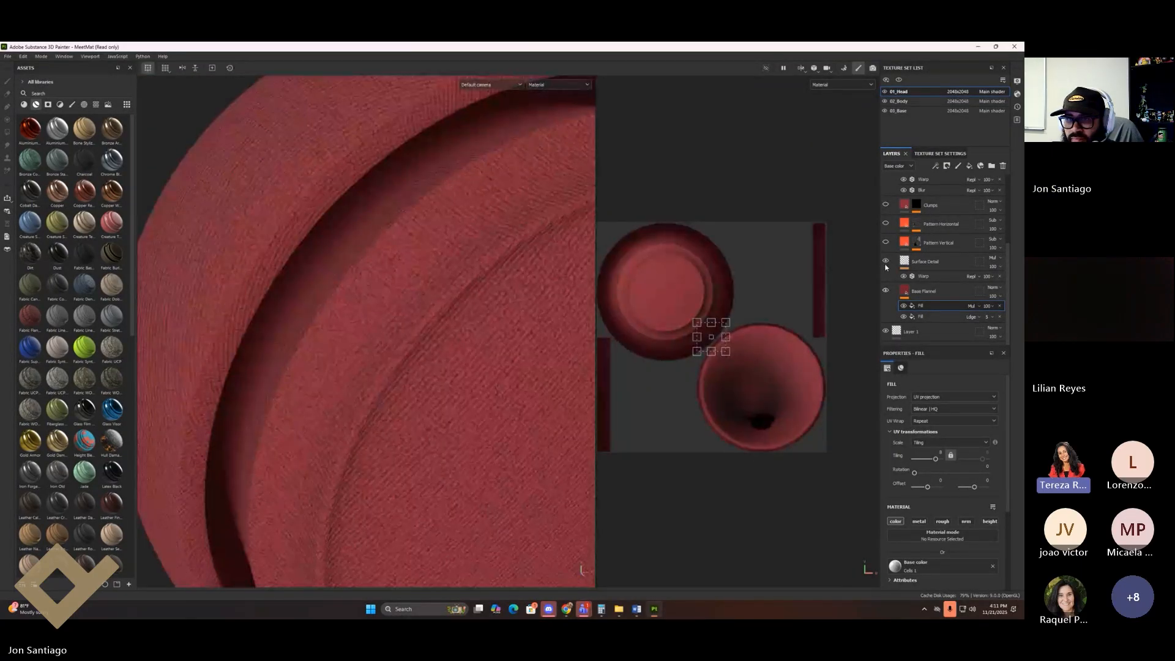
pyautogui.click(885, 291)
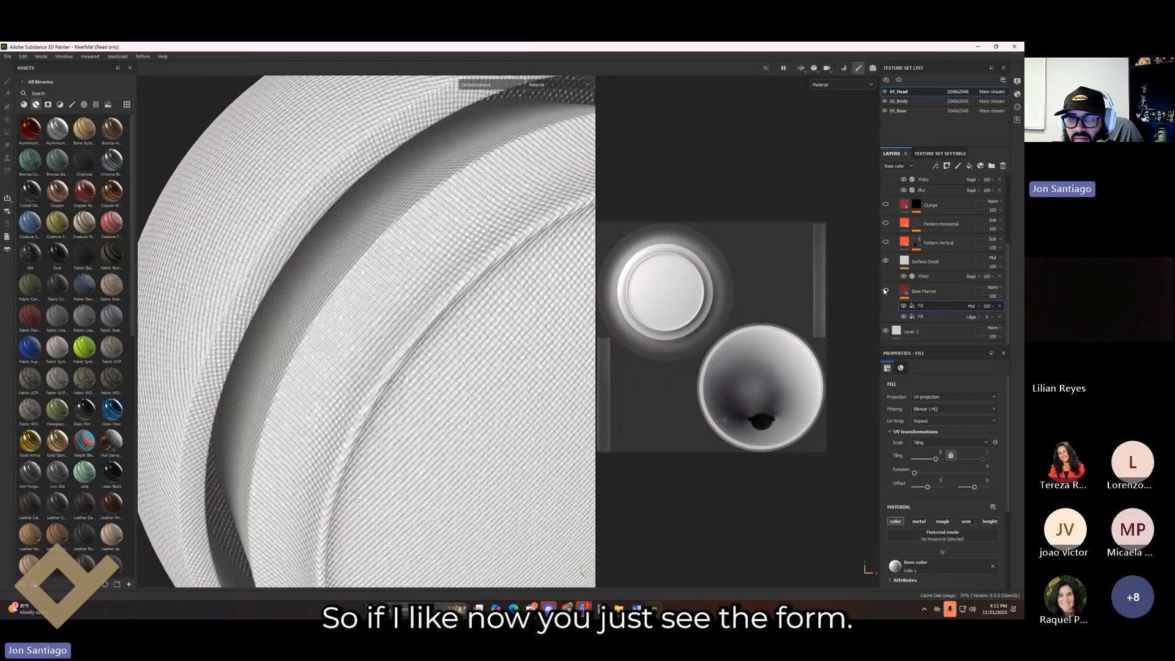
pyautogui.click(885, 291)
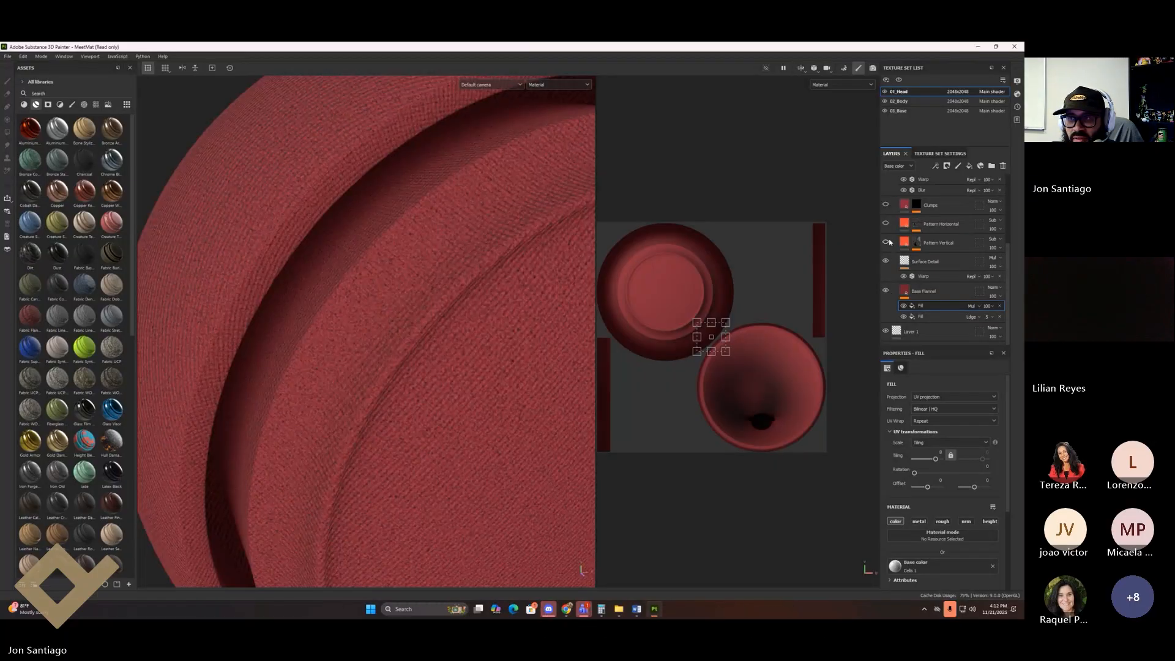
pyautogui.click(887, 242)
pyautogui.click(886, 261)
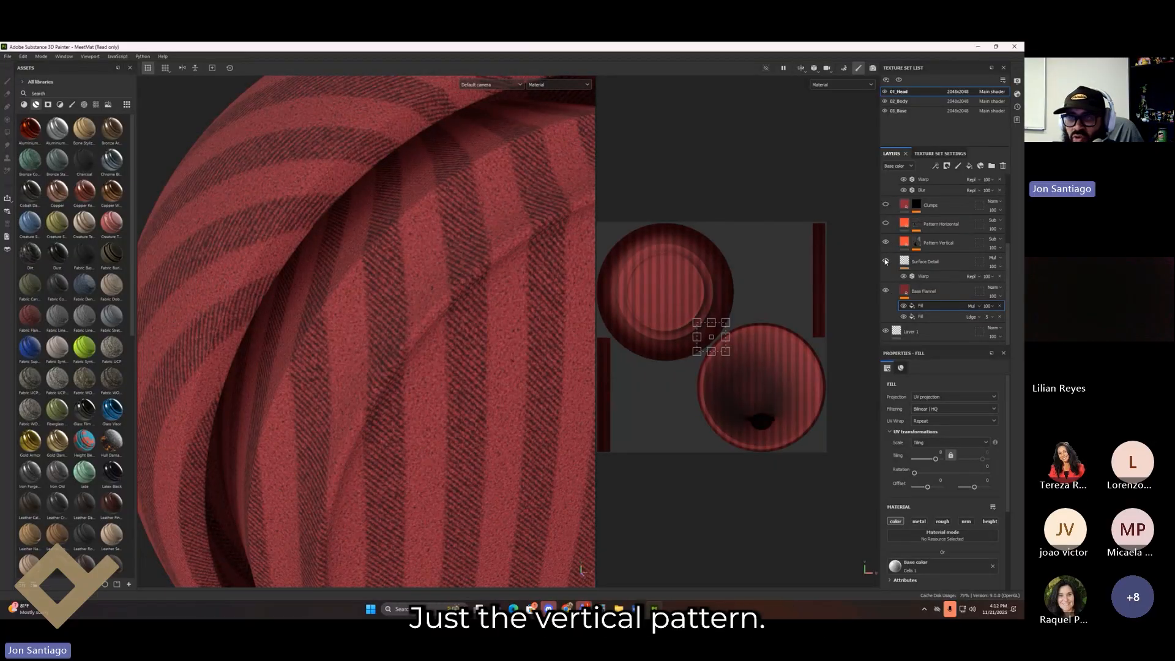
pyautogui.click(886, 291)
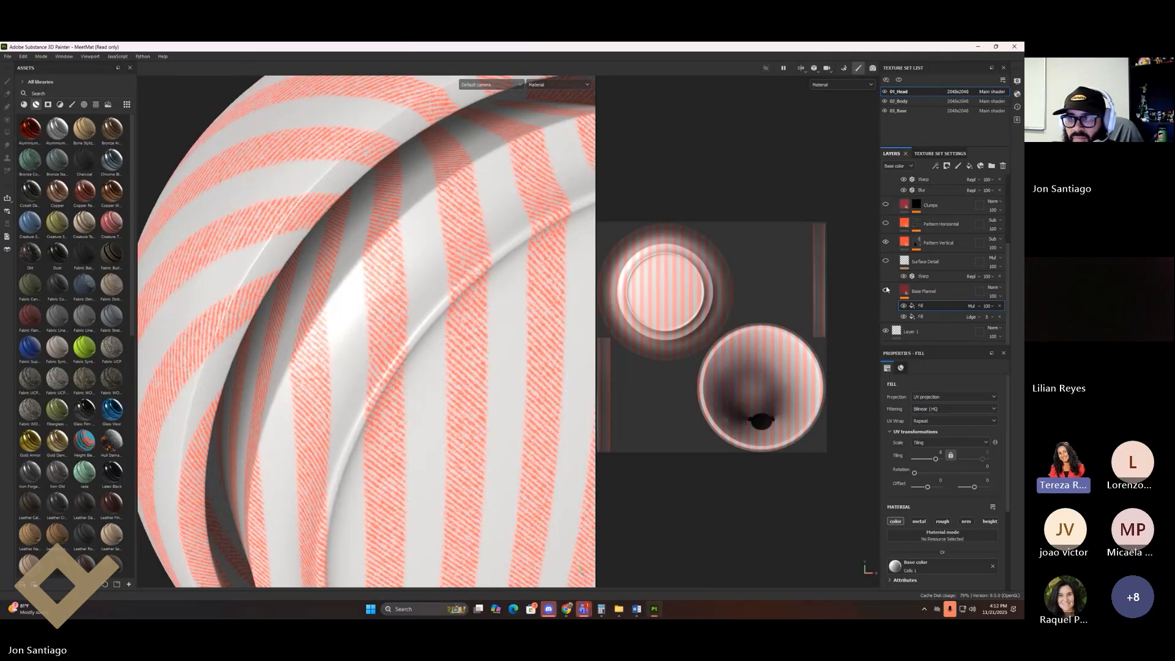
pyautogui.click(886, 243)
# Step: Inspect Pattern Horizontal, Clumps and Folds, then re-enable both stripe patterns and Base Flannel
pyautogui.click(885, 223)
pyautogui.click(885, 224)
pyautogui.click(885, 204)
pyautogui.keyDown('alt'); pyautogui.moveTo(266, 294); pyautogui.dragTo(188, 300, button='right'); pyautogui.keyUp('alt')
pyautogui.keyDown('alt'); pyautogui.moveTo(309, 344); pyautogui.dragTo(236, 278, button='middle'); pyautogui.keyUp('alt')
pyautogui.scroll(2, 918, 224)
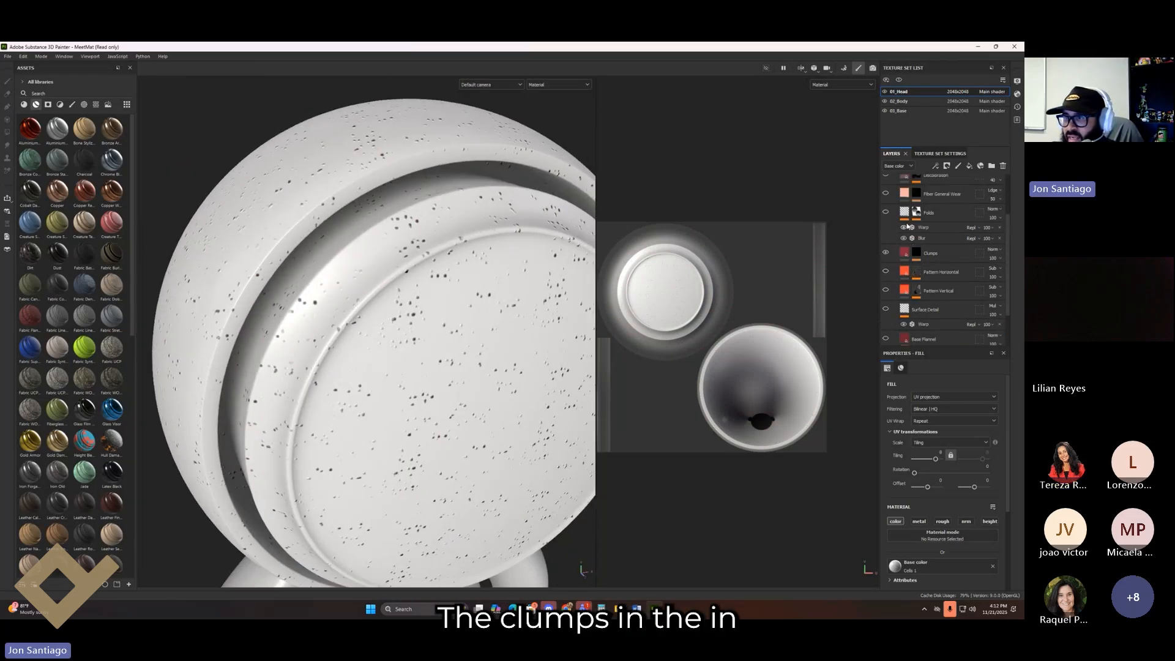
pyautogui.click(886, 211)
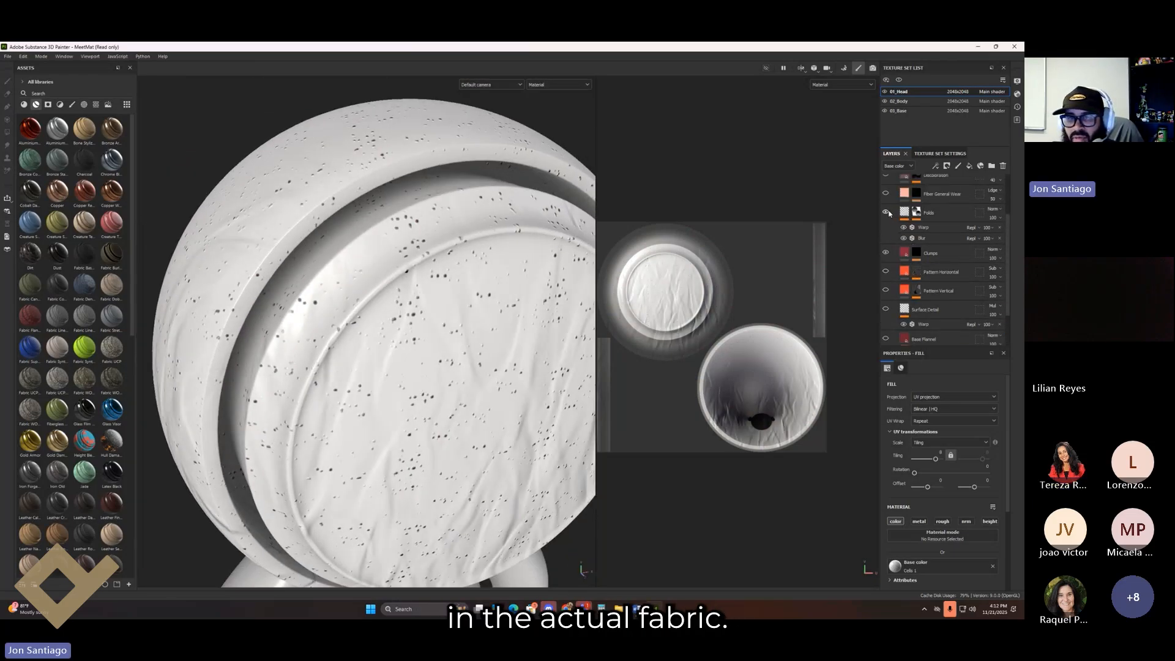
pyautogui.click(885, 271)
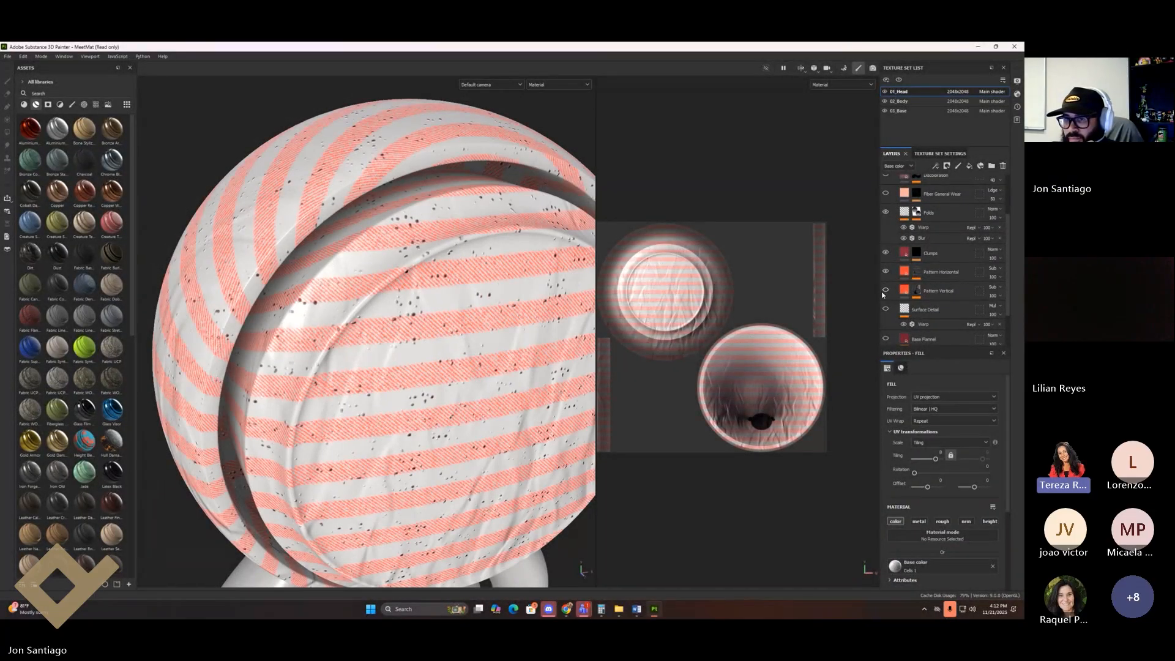
pyautogui.click(885, 290)
pyautogui.click(885, 339)
pyautogui.scroll(2, 890, 294)
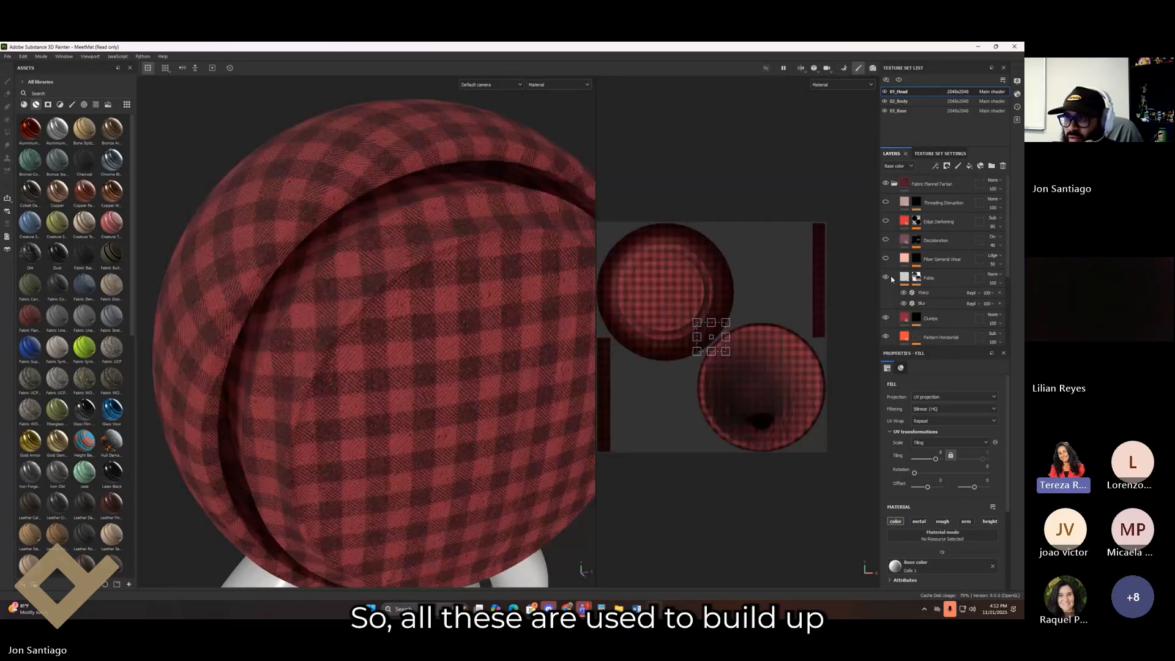
# Step: Turn on the Discoloration layer and collapse the Fabric Flannel Tartan folder
pyautogui.click(885, 240)
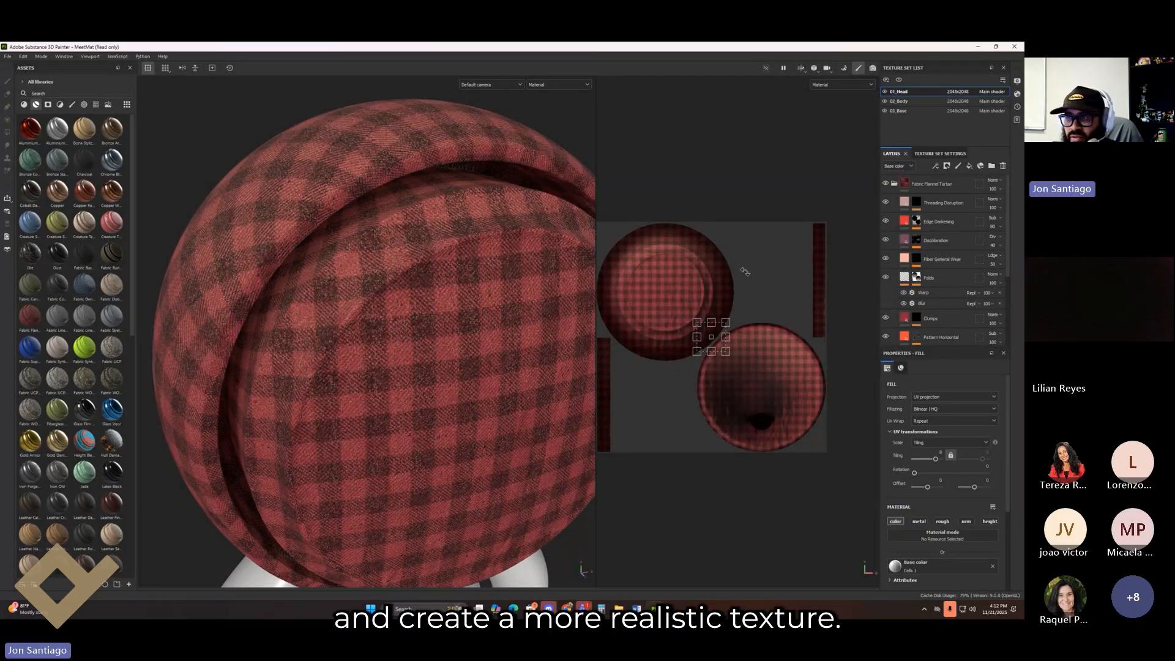
pyautogui.scroll(-2, 433, 343)
pyautogui.keyDown('alt'); pyautogui.moveTo(434, 342); pyautogui.dragTo(377, 287); pyautogui.keyUp('alt')
pyautogui.click(894, 184)
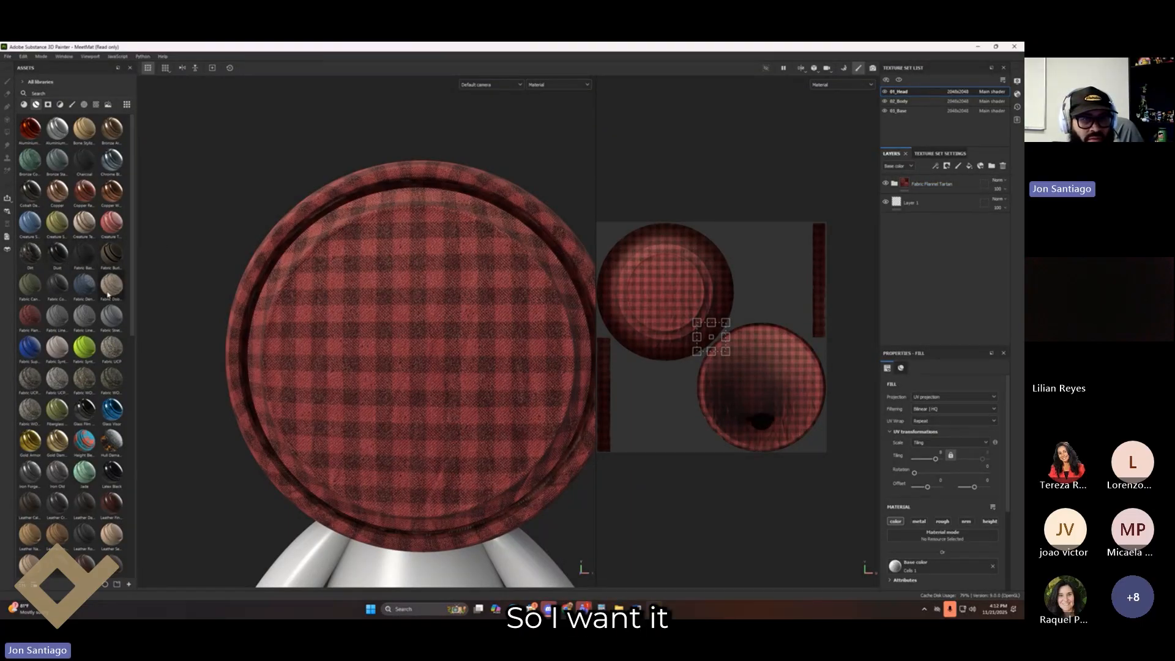
# Step: Add Fabric Denim Washed Out as a layer above the flannel tartan
pyautogui.moveTo(76, 293); pyautogui.dragTo(927, 178)
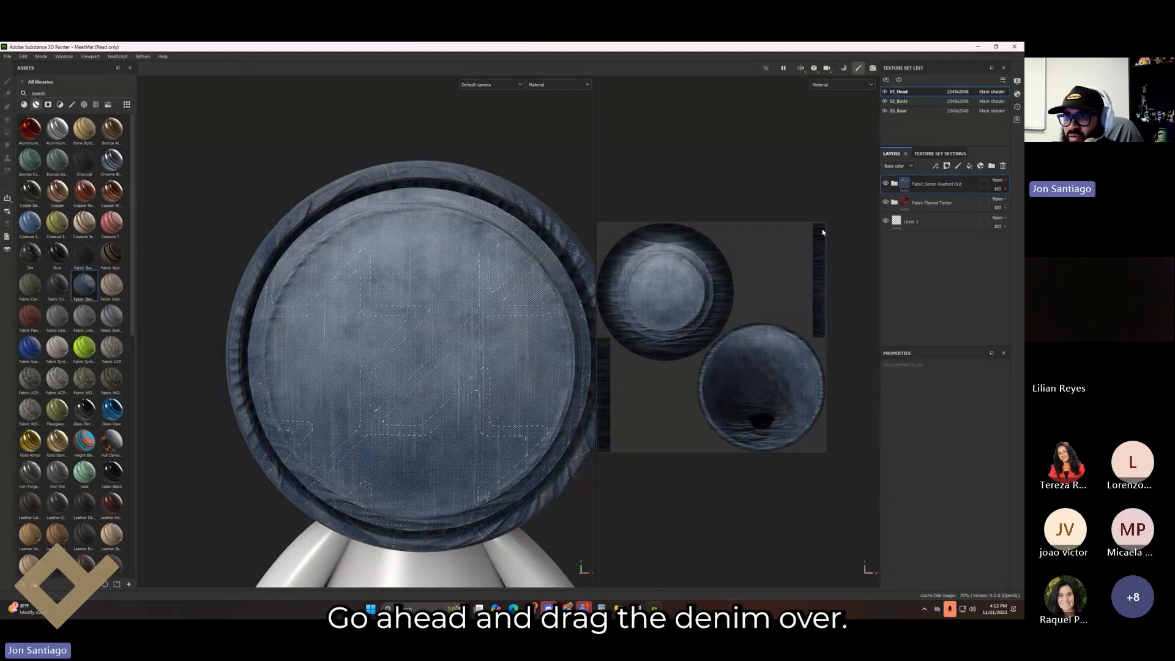
pyautogui.keyDown('alt'); pyautogui.moveTo(416, 441); pyautogui.dragTo(343, 323); pyautogui.keyUp('alt')
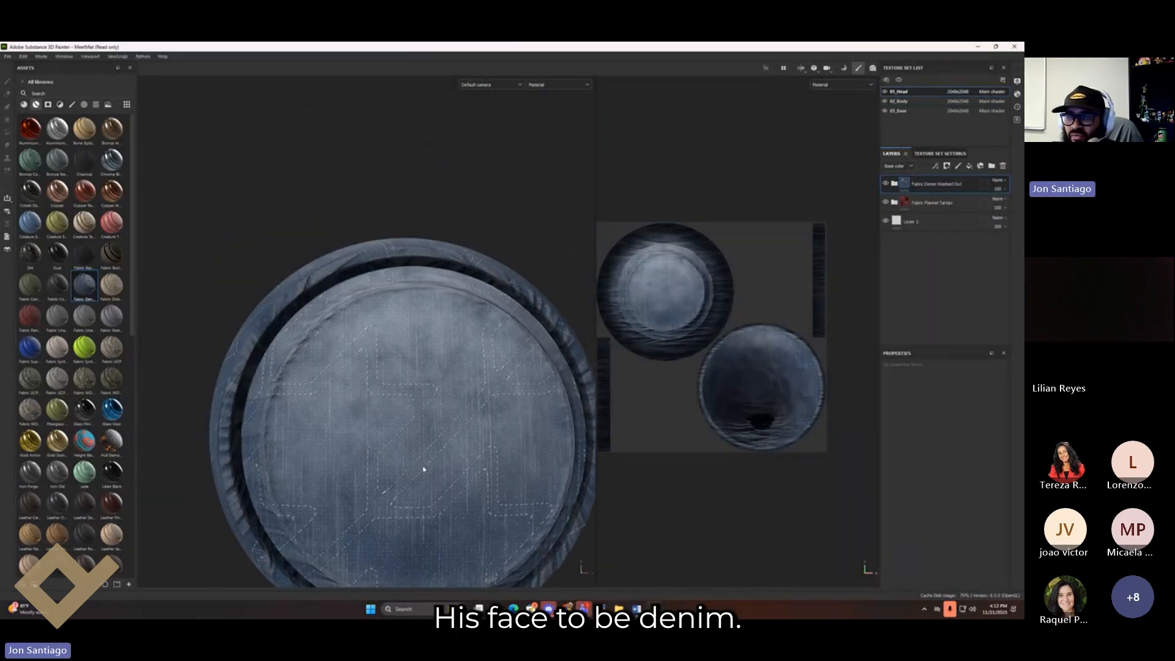
pyautogui.keyDown('alt'); pyautogui.moveTo(354, 459); pyautogui.dragTo(328, 355); pyautogui.keyUp('alt')
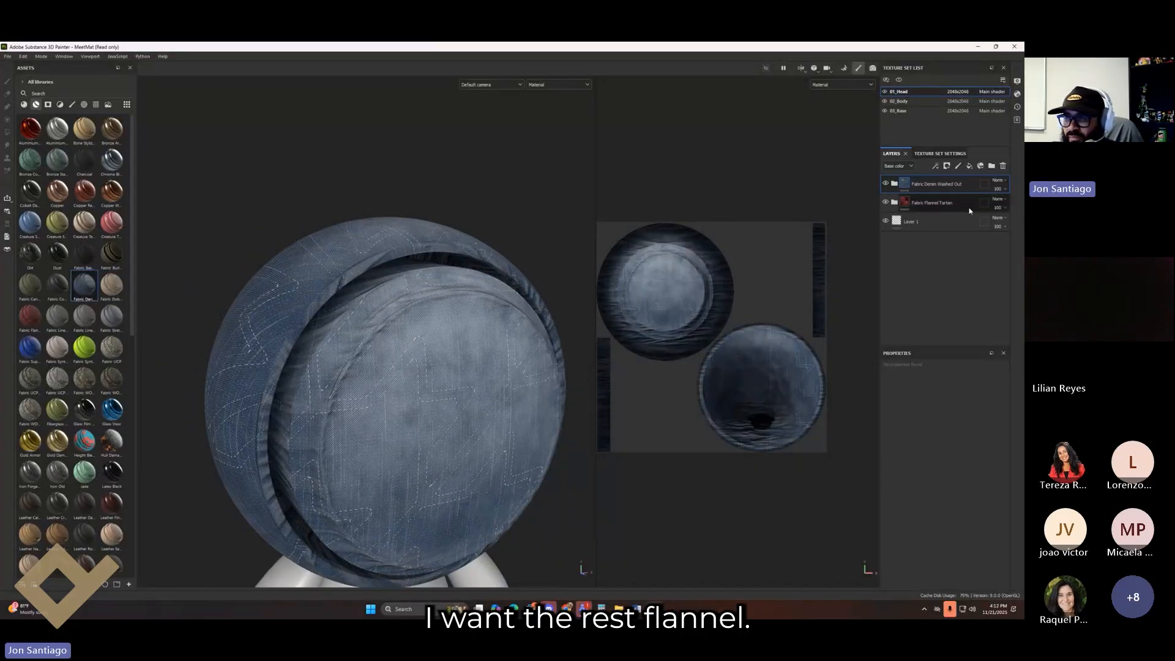
# Step: Add a black mask to the denim layer and set the mask brush's grayscale value
pyautogui.rightClick(944, 189)
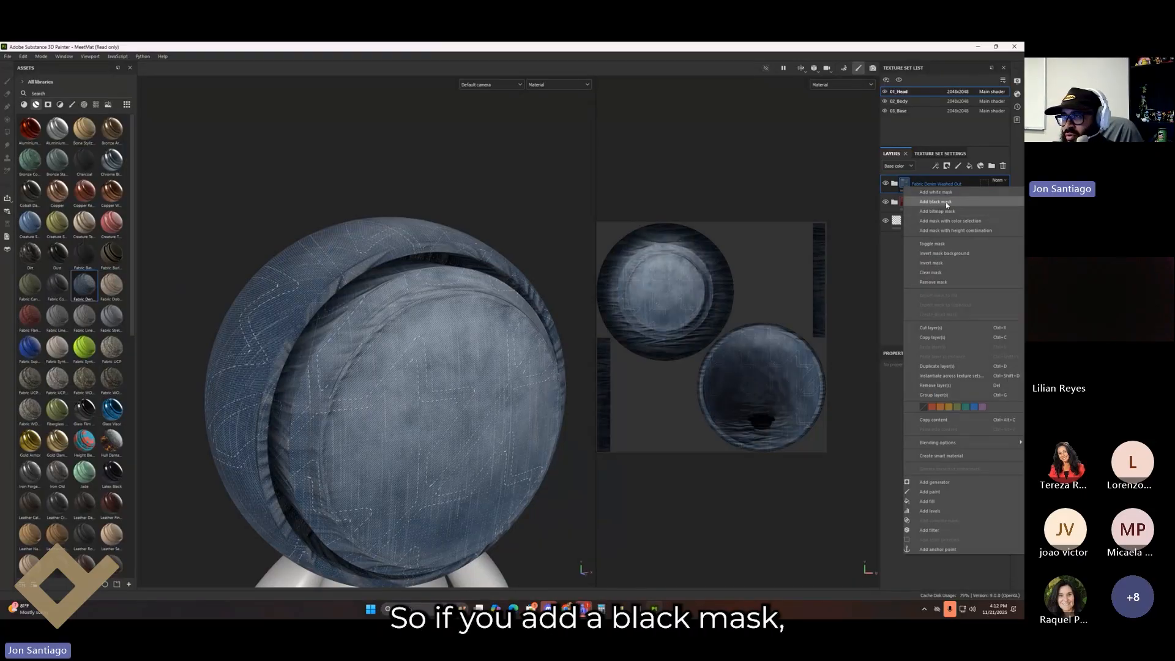
pyautogui.click(946, 202)
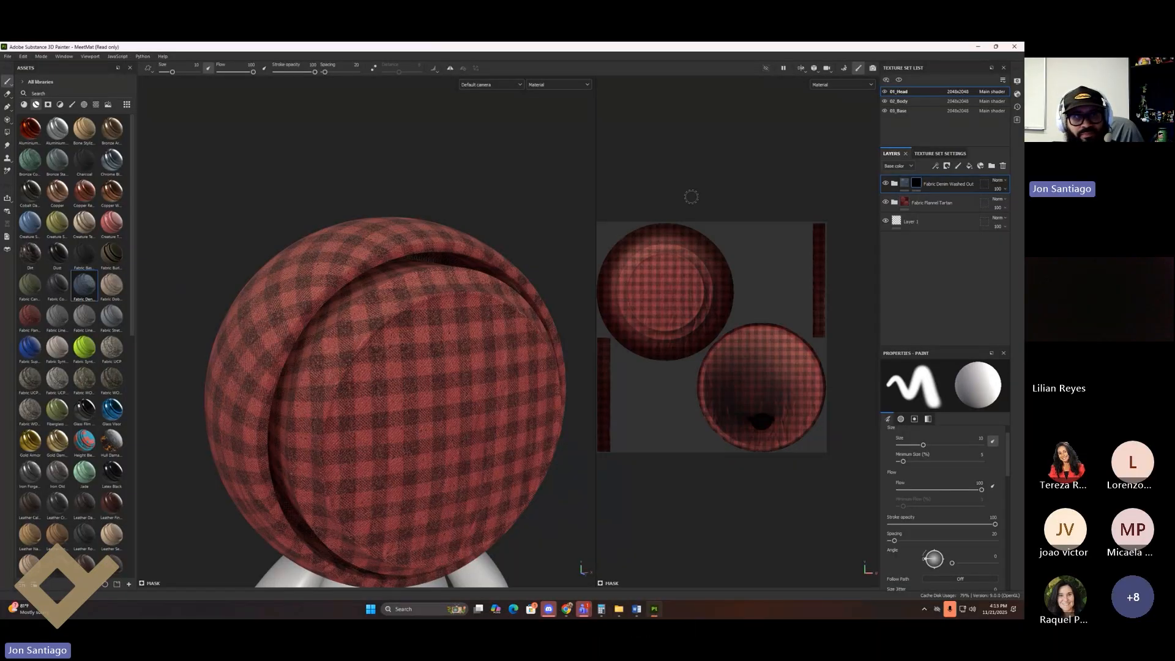
pyautogui.scroll(-5, 937, 532)
pyautogui.scroll(-10, 937, 532)
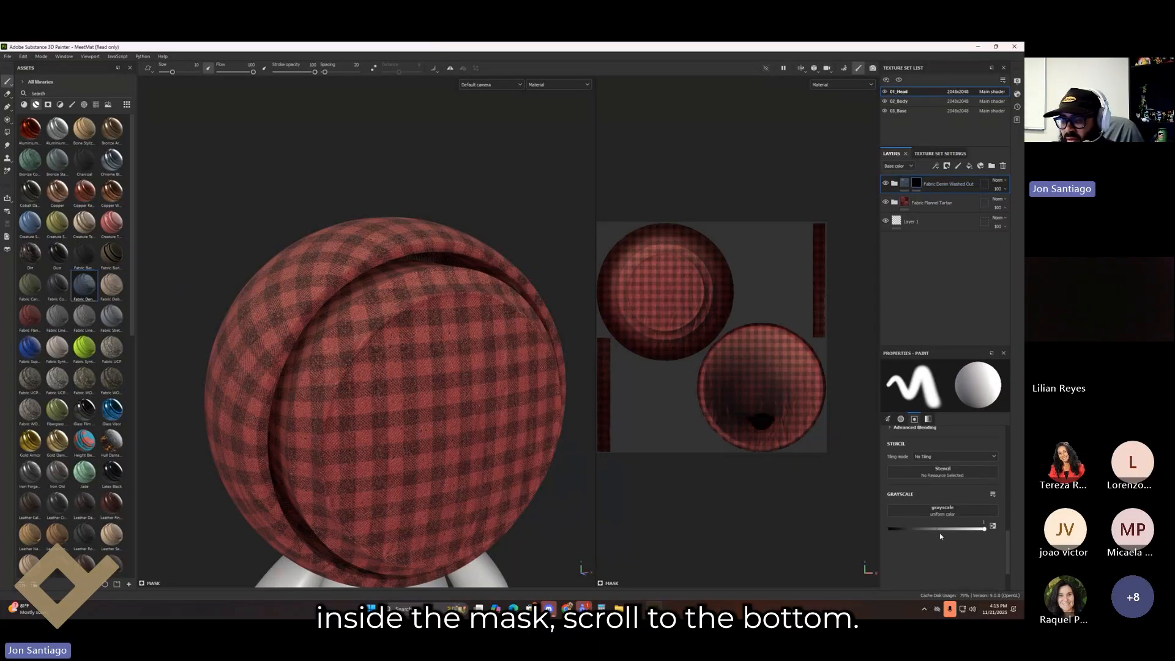
pyautogui.moveTo(919, 531); pyautogui.dragTo(987, 529)
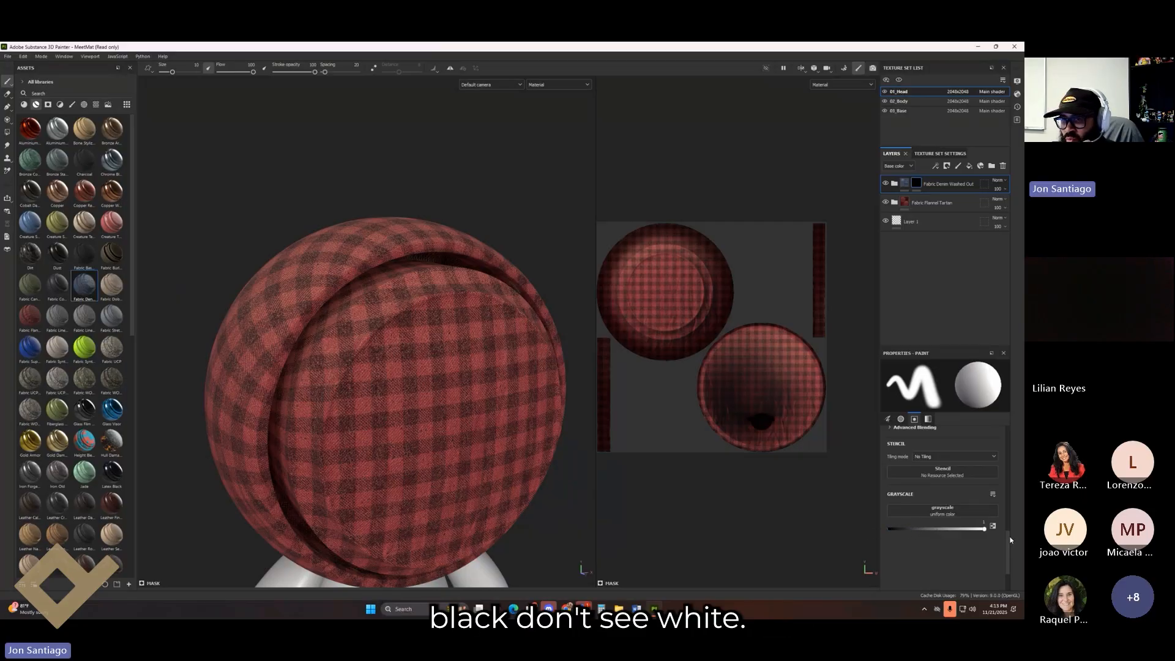
# Step: Paint denim through the mask over the face, down its front and along the bottom and right side
pyautogui.keyDown('alt'); pyautogui.moveTo(456, 384); pyautogui.dragTo(432, 361); pyautogui.keyUp('alt')
pyautogui.moveTo(433, 349)
pyautogui.mouseDown()
pyautogui.moveTo(424, 355)
pyautogui.moveTo(471, 452)
pyautogui.moveTo(451, 346)
pyautogui.moveTo(429, 361)
pyautogui.moveTo(483, 367)
pyautogui.moveTo(361, 398)
pyautogui.moveTo(422, 300)
pyautogui.moveTo(330, 361)
pyautogui.moveTo(398, 346)
pyautogui.mouseUp()
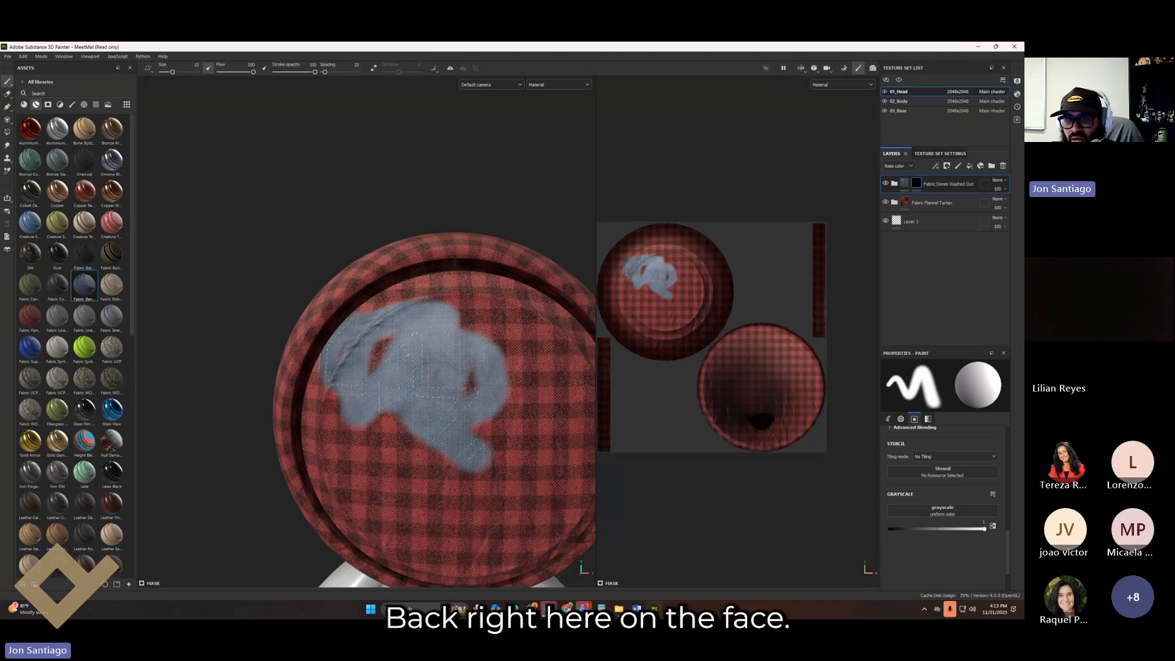
pyautogui.keyDown('alt'); pyautogui.moveTo(436, 370); pyautogui.dragTo(390, 325, button='middle'); pyautogui.keyUp('alt')
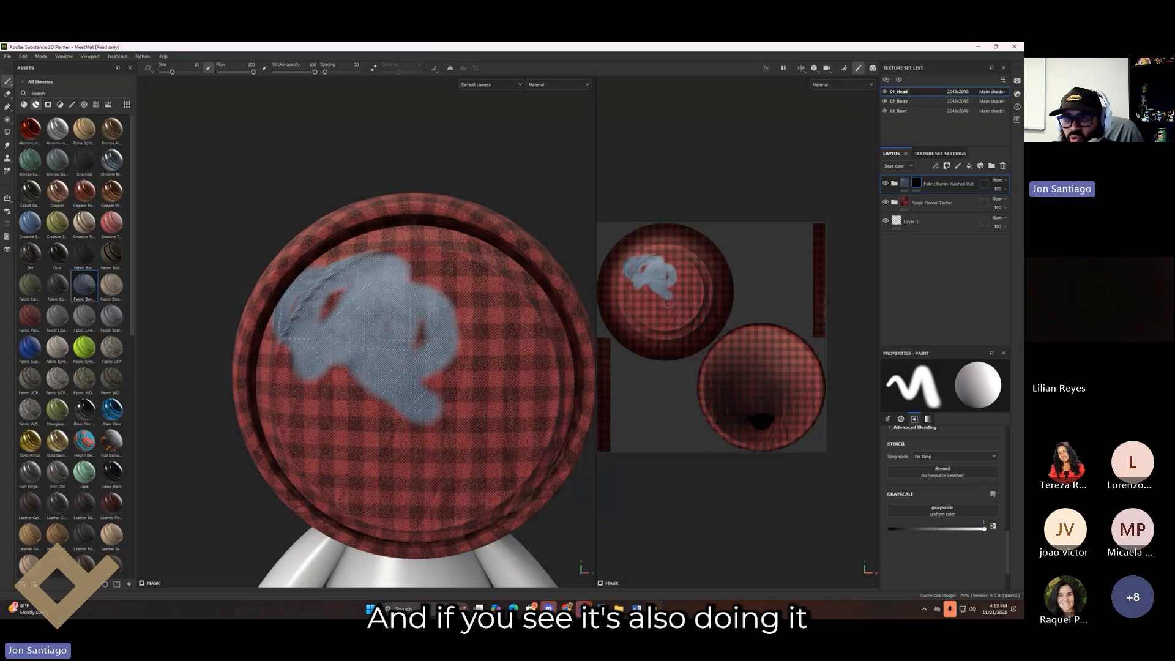
pyautogui.scroll(5, 668, 303)
pyautogui.scroll(-2, 707, 316)
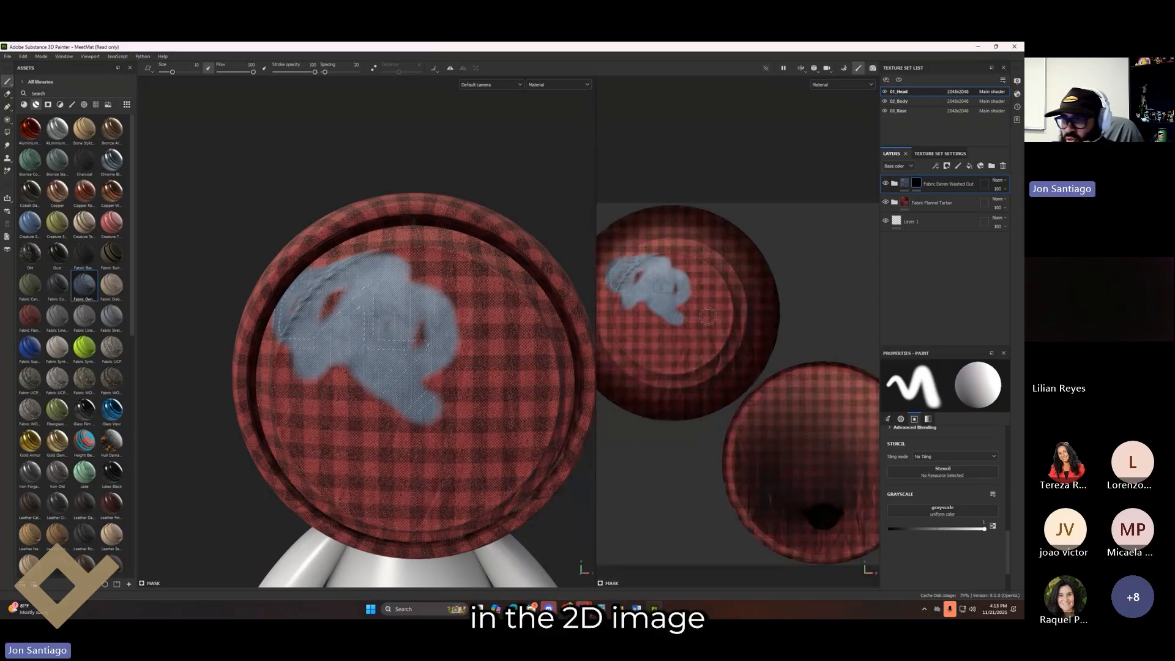
pyautogui.scroll(-3, 707, 316)
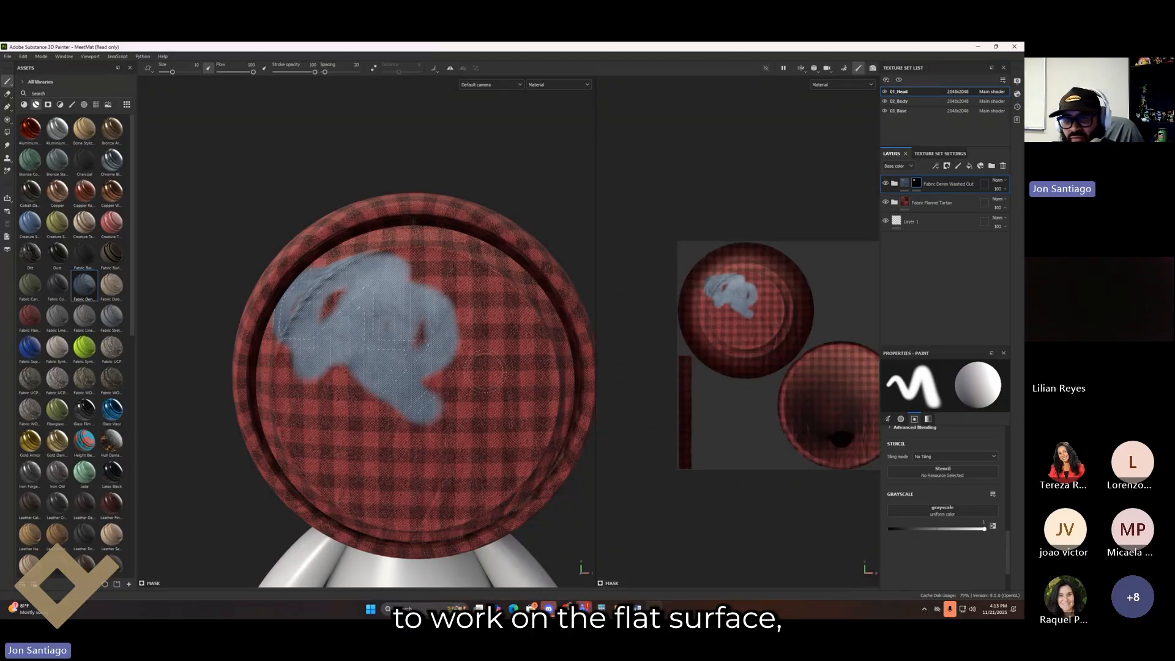
pyautogui.keyDown('alt'); pyautogui.moveTo(401, 372); pyautogui.dragTo(590, 383); pyautogui.keyUp('alt')
pyautogui.moveTo(334, 331); pyautogui.dragTo(341, 480)
pyautogui.keyDown('alt'); pyautogui.moveTo(465, 325); pyautogui.dragTo(341, 309); pyautogui.keyUp('alt')
pyautogui.moveTo(308, 366)
pyautogui.mouseDown()
pyautogui.moveTo(319, 460)
pyautogui.moveTo(294, 392)
pyautogui.moveTo(350, 473)
pyautogui.moveTo(389, 401)
pyautogui.mouseUp()
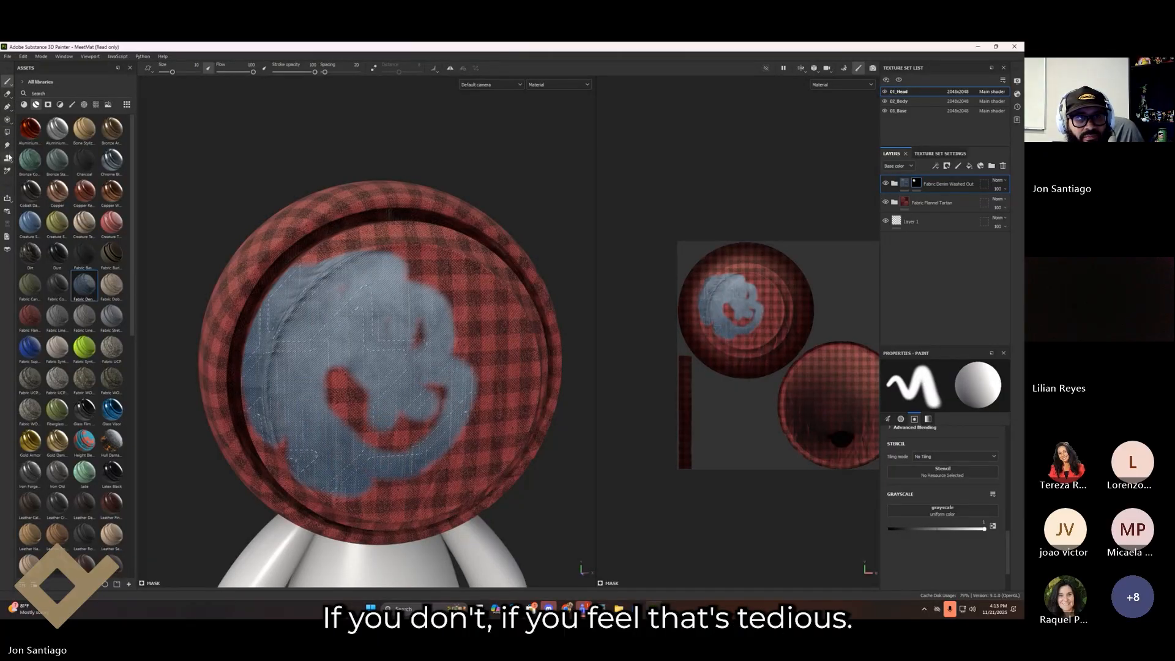
# Step: Polygon-fill the whole head mesh into the denim mask, then set the fill colour to black
pyautogui.click(8, 133)
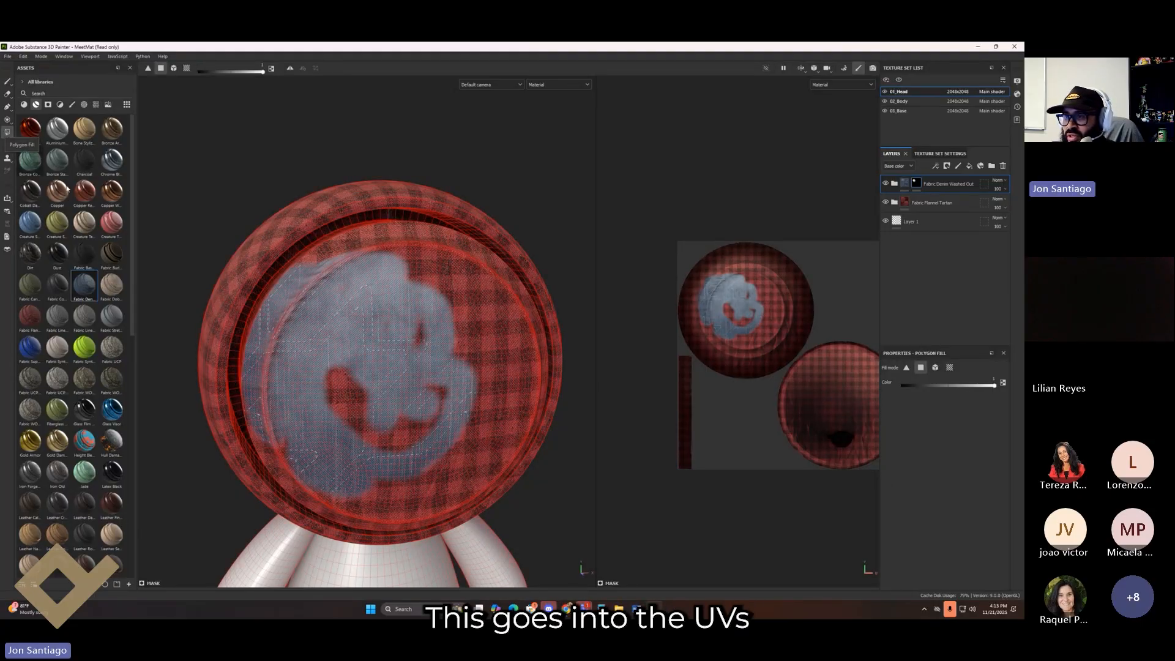
pyautogui.click(935, 368)
pyautogui.click(443, 295)
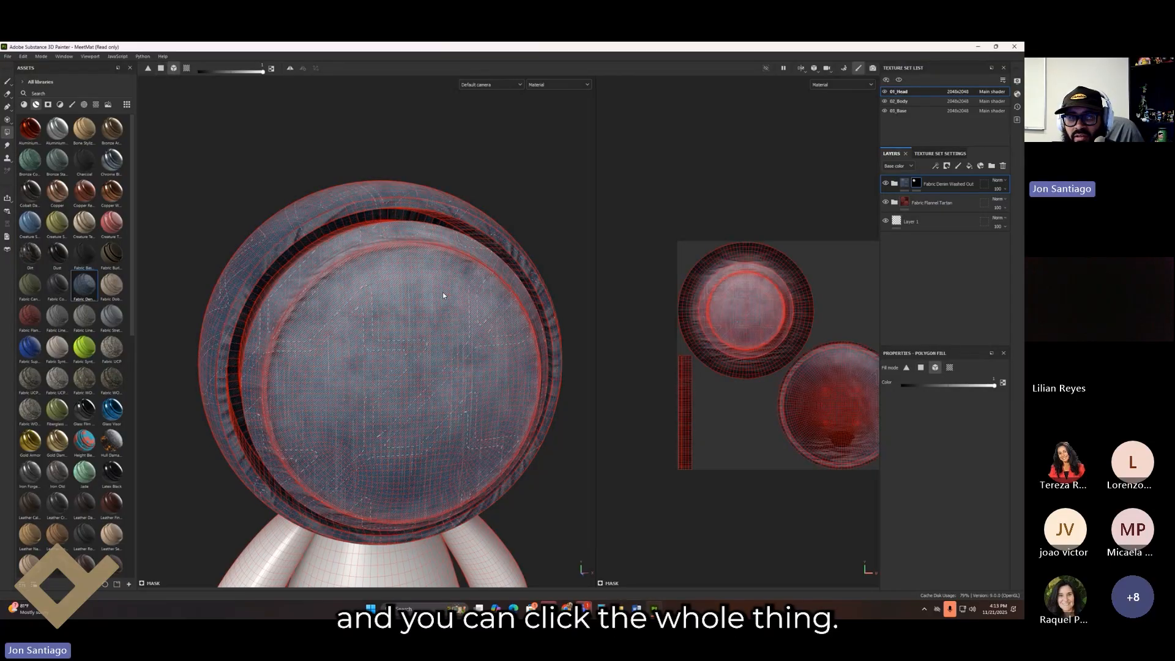
pyautogui.click(922, 369)
pyautogui.moveTo(928, 386); pyautogui.dragTo(855, 401)
# Step: In the UV view, black out the narrow strip and outer shell island to reveal tartan
pyautogui.keyDown('alt'); pyautogui.moveTo(409, 360); pyautogui.dragTo(563, 394); pyautogui.keyUp('alt')
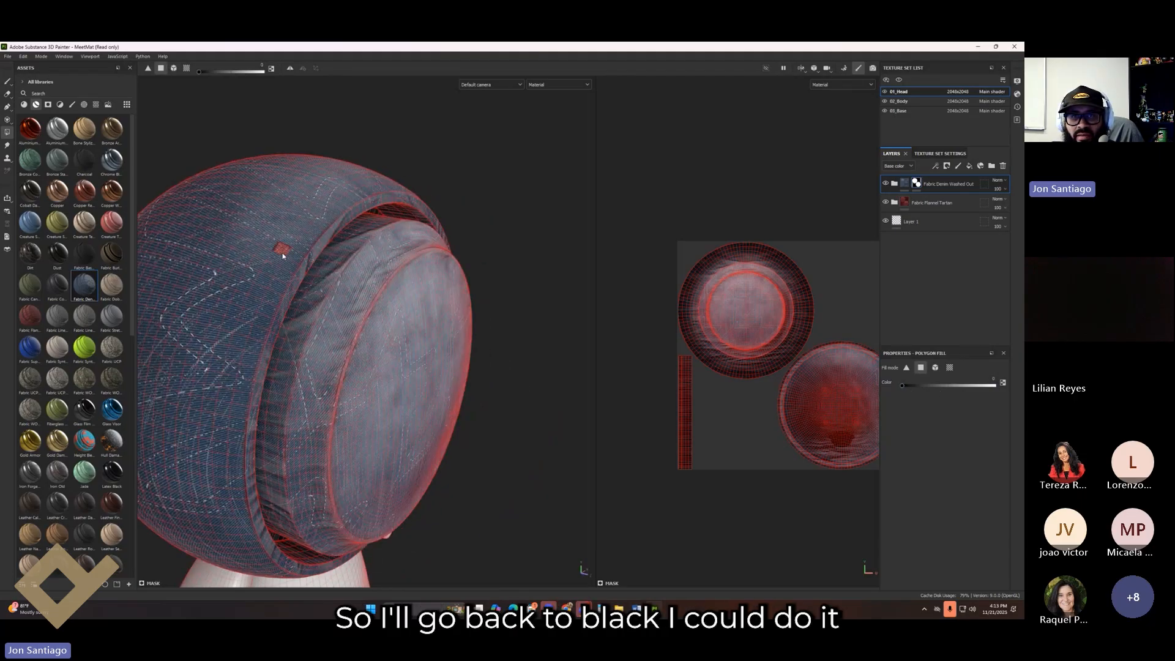
pyautogui.scroll(1, 728, 395)
pyautogui.keyDown('alt'); pyautogui.moveTo(737, 409); pyautogui.dragTo(730, 388, button='middle'); pyautogui.keyUp('alt')
pyautogui.moveTo(725, 499); pyautogui.dragTo(630, 365)
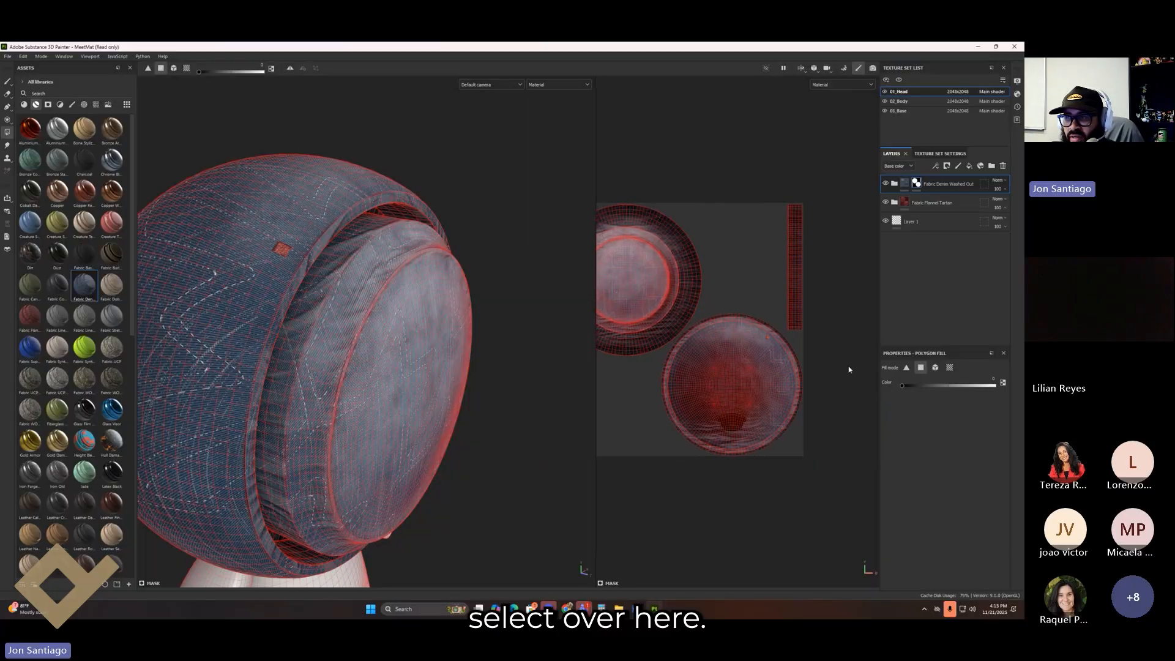
pyautogui.click(949, 368)
pyautogui.click(771, 380)
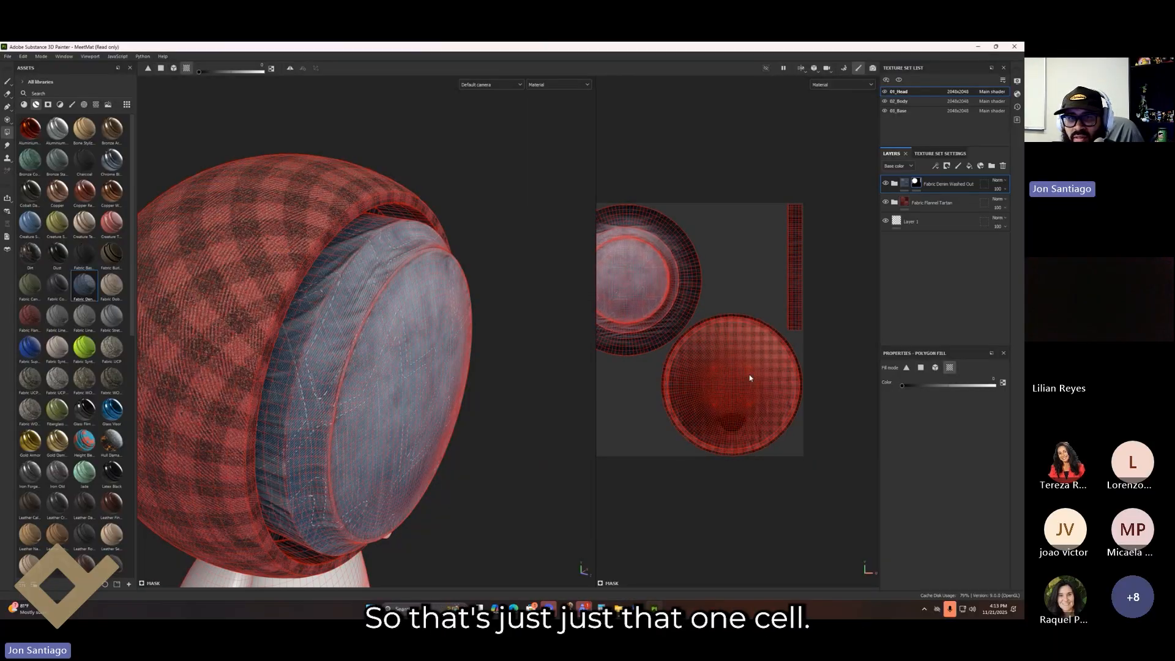
pyautogui.keyDown('alt'); pyautogui.moveTo(749, 378); pyautogui.dragTo(732, 281); pyautogui.keyUp('alt')
pyautogui.keyDown('alt'); pyautogui.moveTo(734, 387); pyautogui.dragTo(835, 280, button='middle'); pyautogui.keyUp('alt')
pyautogui.keyDown('alt'); pyautogui.moveTo(509, 446); pyautogui.dragTo(450, 434); pyautogui.keyUp('alt')
pyautogui.keyDown('alt'); pyautogui.moveTo(659, 199); pyautogui.dragTo(796, 294, button='right'); pyautogui.keyUp('alt')
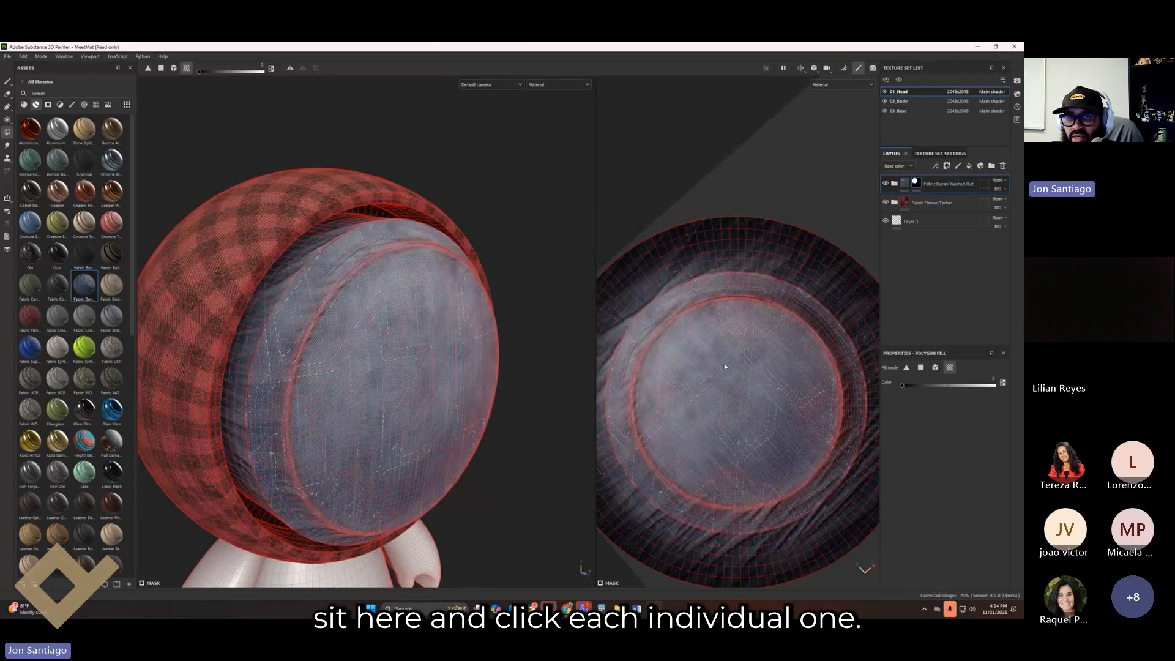
# Step: Exit mask editing, fit the whole UV tile, and return the head to a front view
pyautogui.click(921, 182)
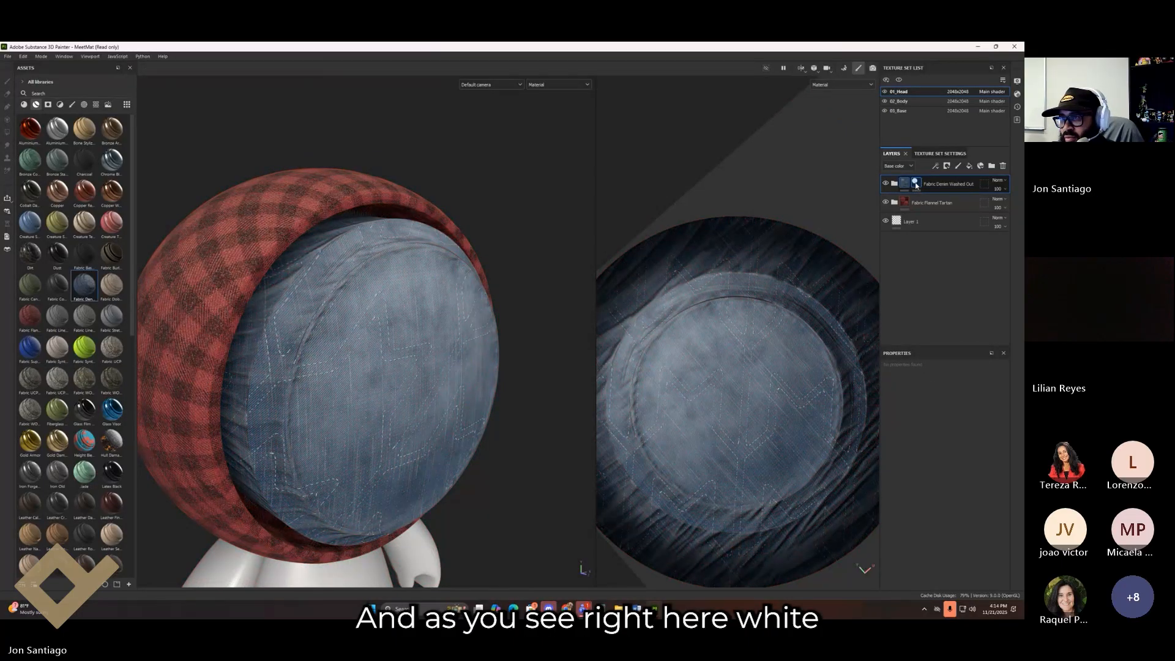
pyautogui.moveTo(917, 186)
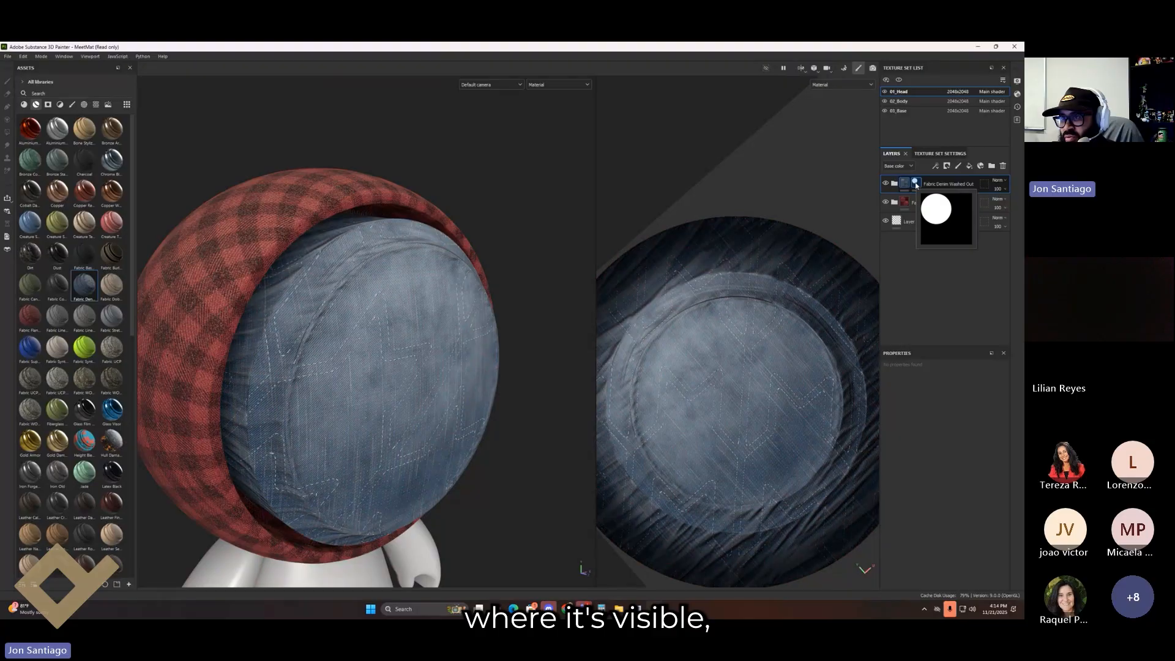
pyautogui.keyDown('alt'); pyautogui.moveTo(831, 365); pyautogui.dragTo(648, 337, button='right'); pyautogui.keyUp('alt')
pyautogui.keyDown('alt'); pyautogui.moveTo(649, 338); pyautogui.dragTo(754, 329); pyautogui.keyUp('alt')
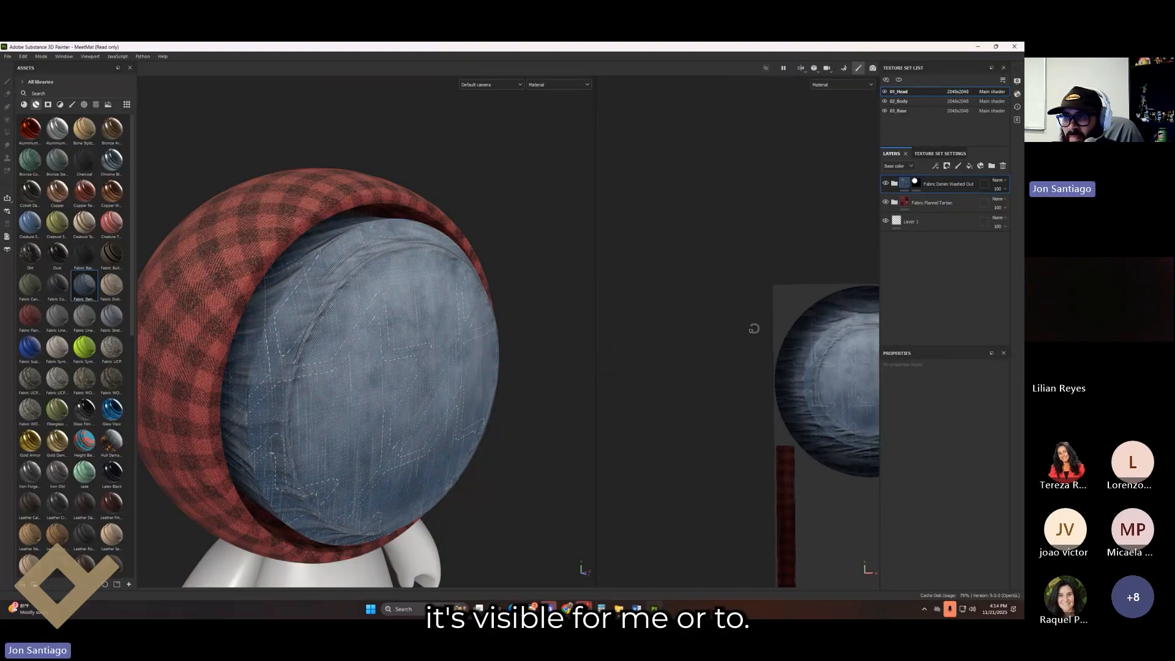
pyautogui.press('f')
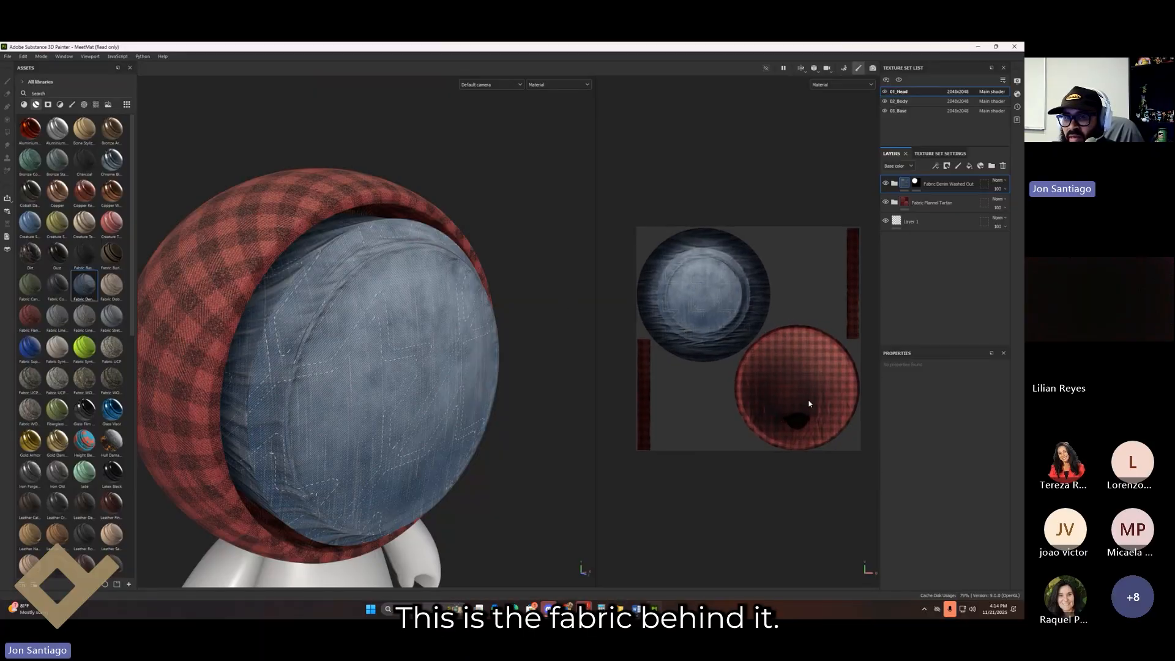
pyautogui.keyDown('alt'); pyautogui.keyDown('shift'); pyautogui.moveTo(478, 388); pyautogui.dragTo(395, 371); pyautogui.keyUp('shift'); pyautogui.keyUp('alt')
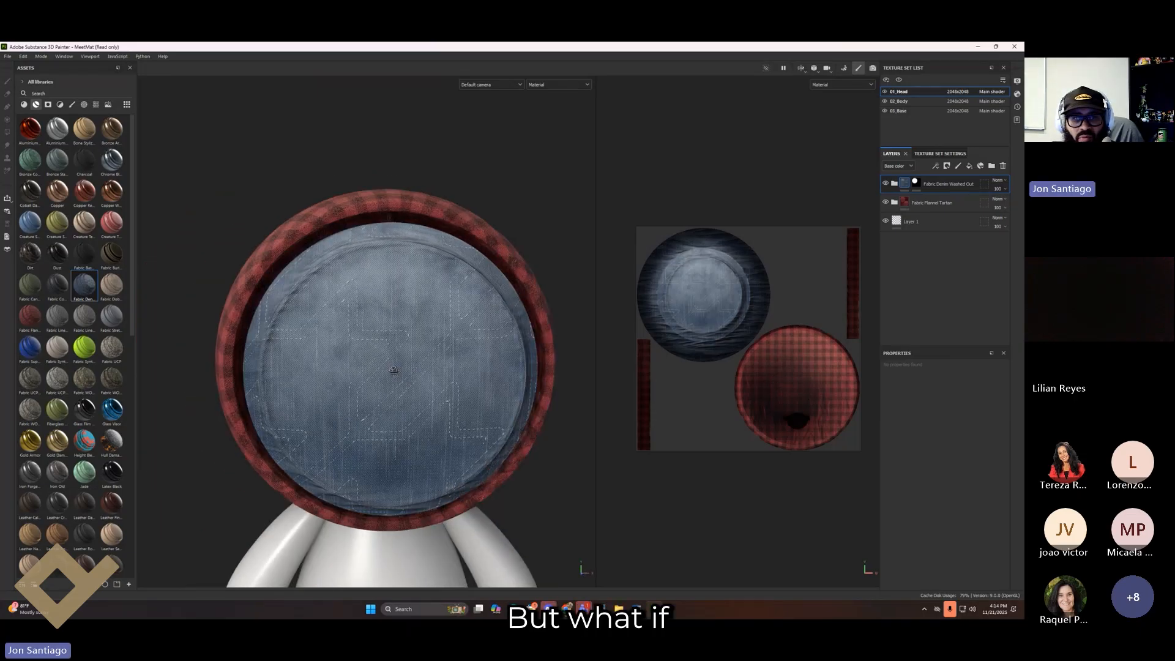
# Step: Add a new paint layer on top, discarding the fill layer added by mistake
pyautogui.click(968, 168)
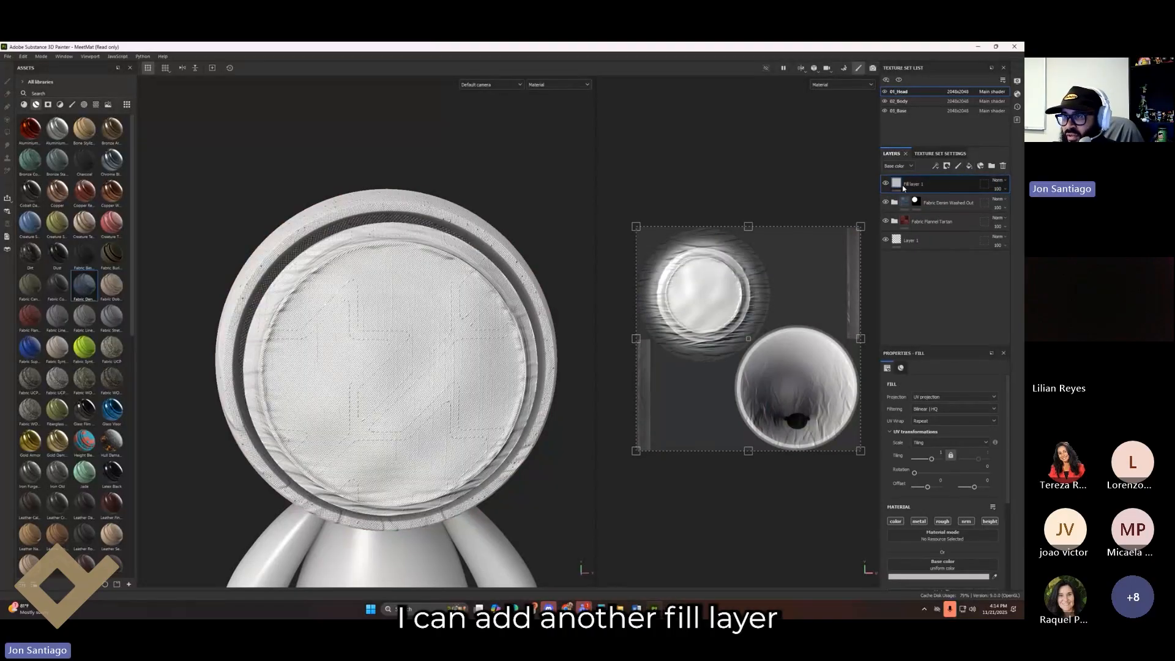
pyautogui.press('Delete')
pyautogui.click(958, 165)
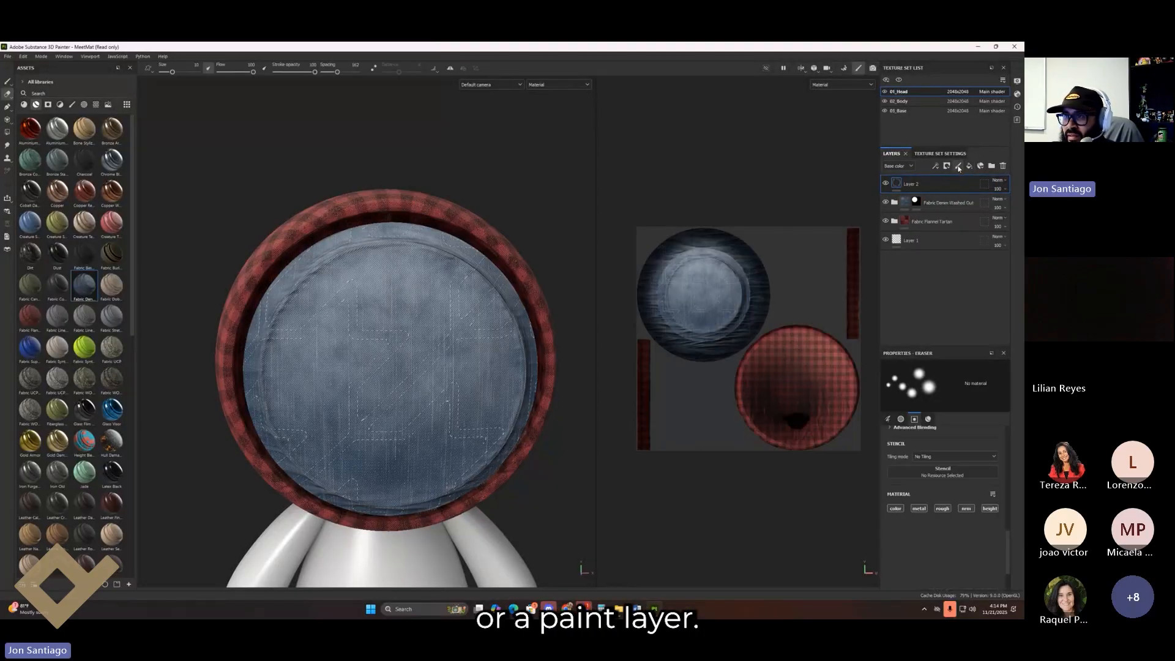
# Step: Lower the brush Spacing from 162 to 5
pyautogui.scroll(3, 947, 493)
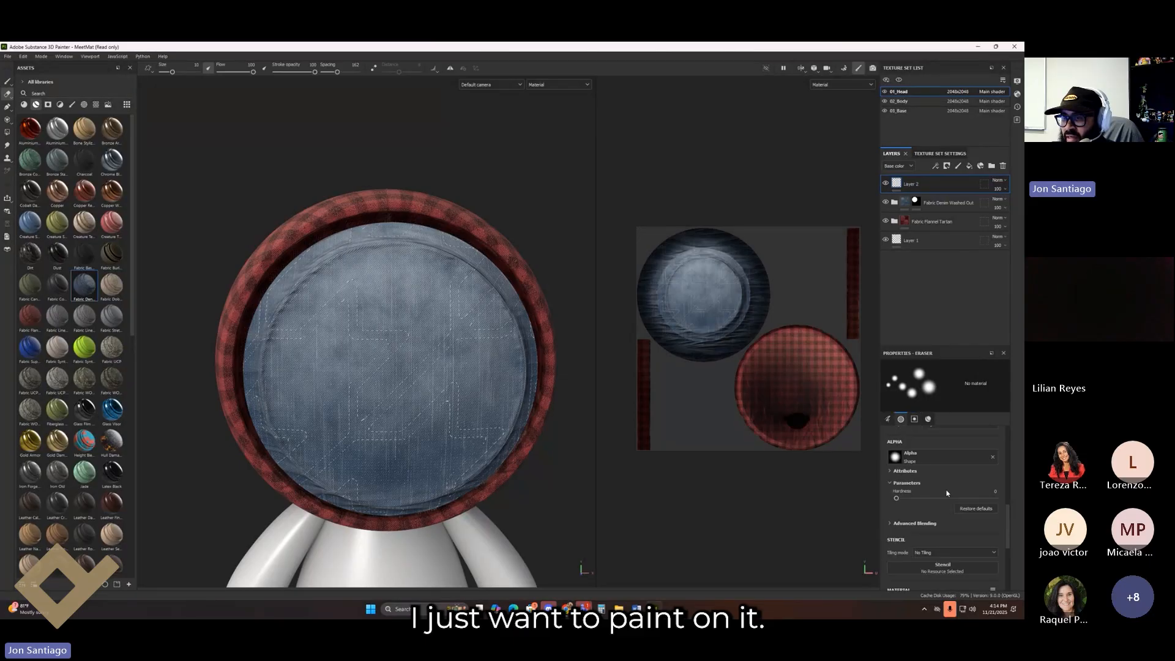
pyautogui.scroll(6, 904, 497)
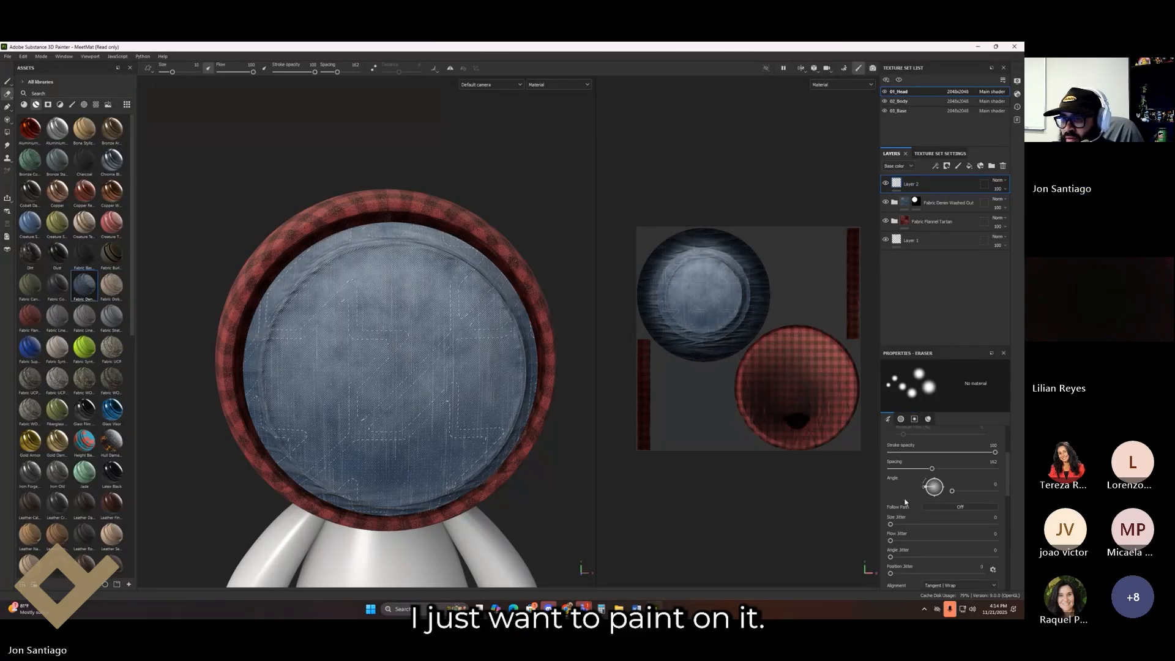
pyautogui.moveTo(933, 541); pyautogui.dragTo(890, 542)
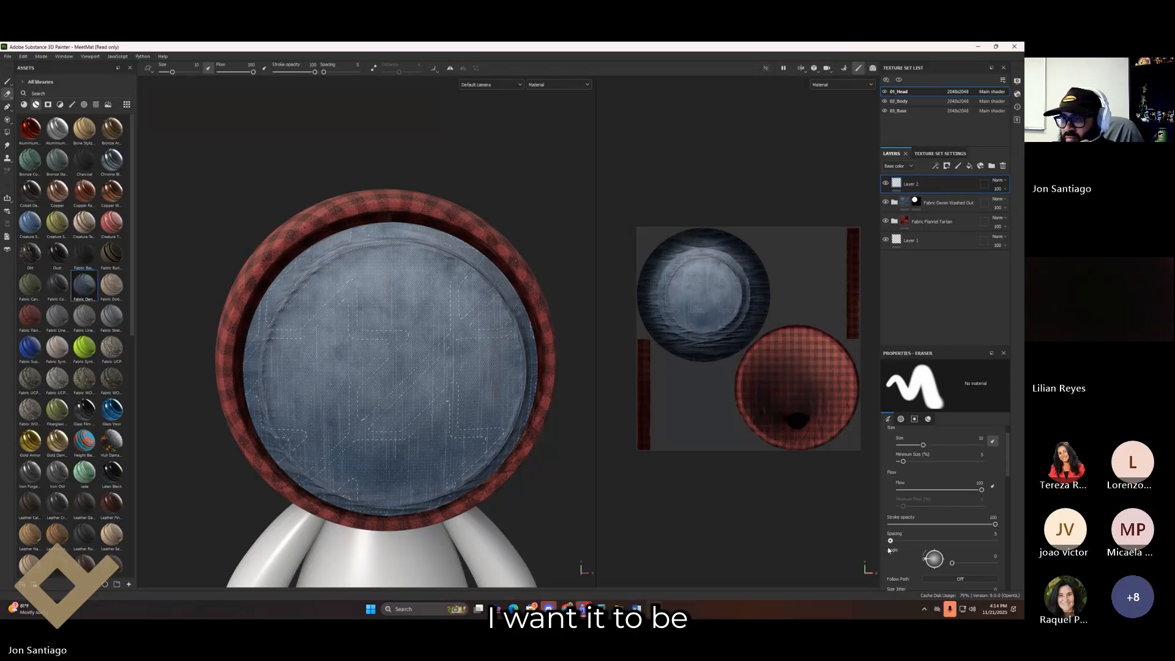
pyautogui.scroll(-8, 926, 468)
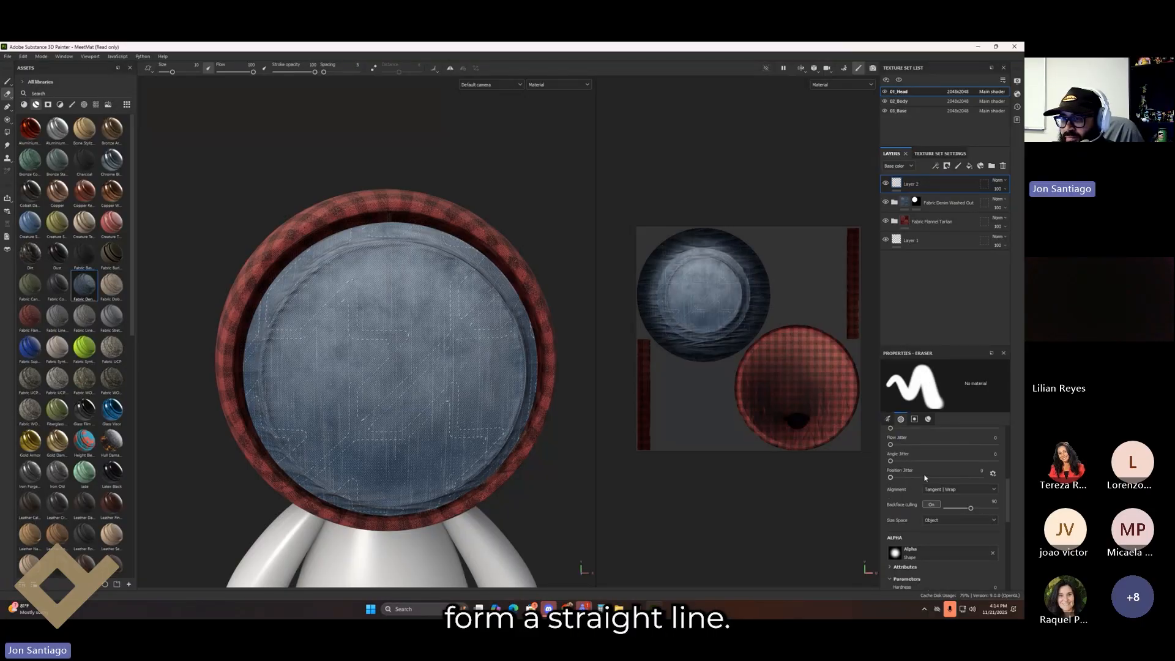
# Step: Try a red fill effect inside Layer 2, then discard Layer 2
pyautogui.rightClick(940, 190)
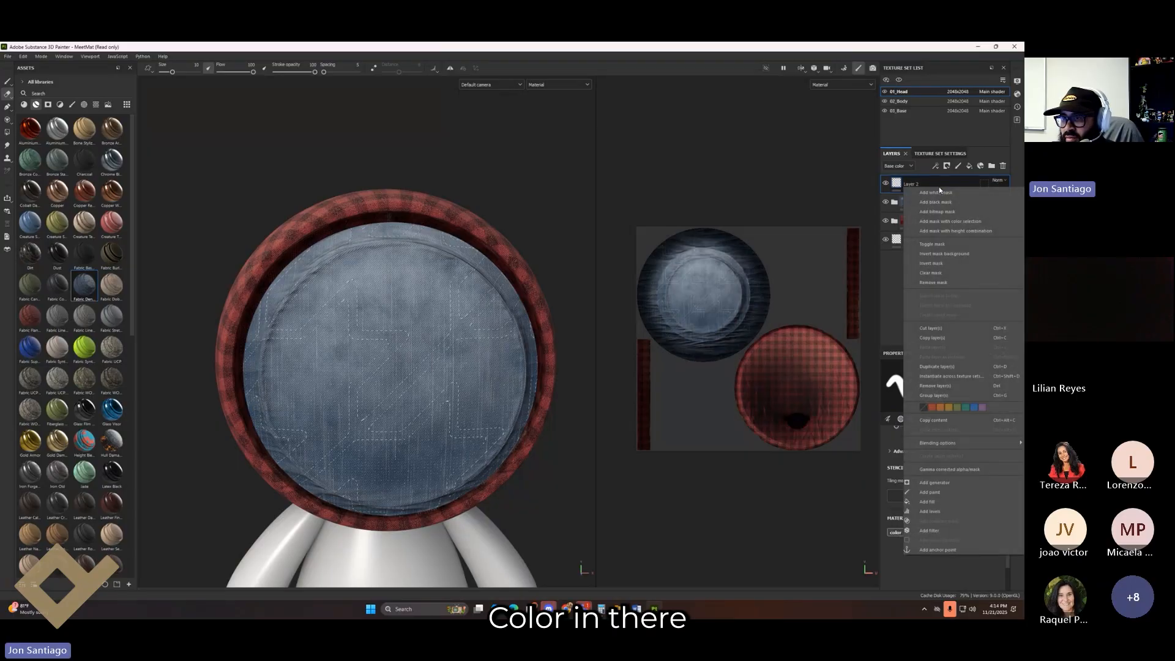
pyautogui.click(939, 502)
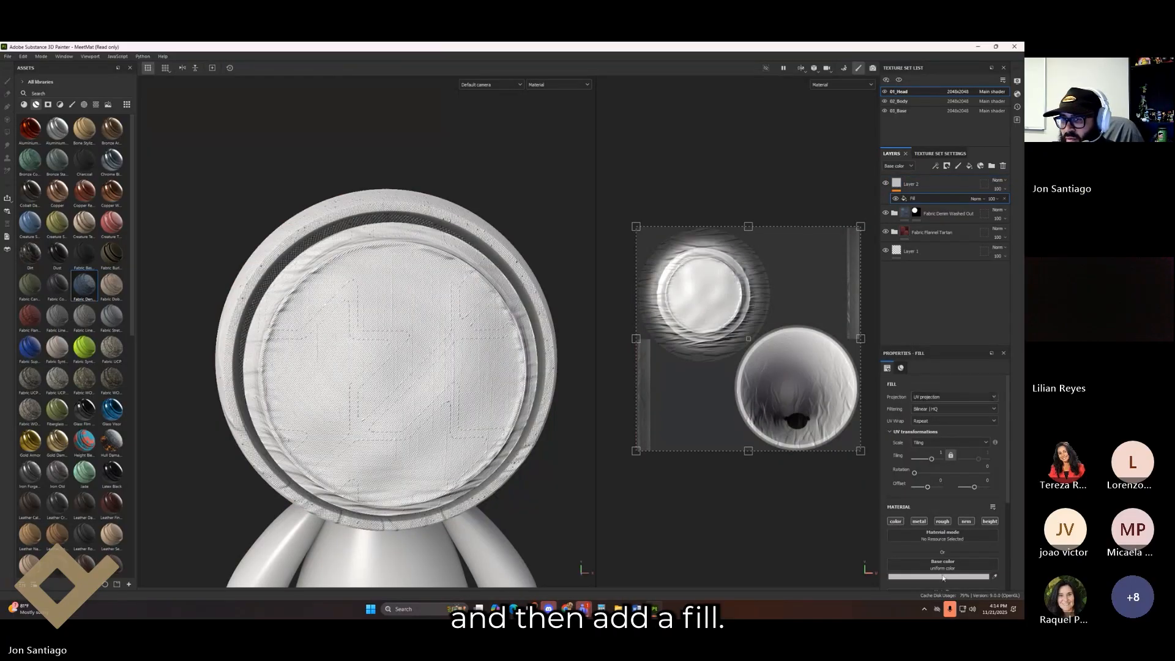
pyautogui.click(943, 580)
pyautogui.moveTo(938, 494); pyautogui.dragTo(976, 502)
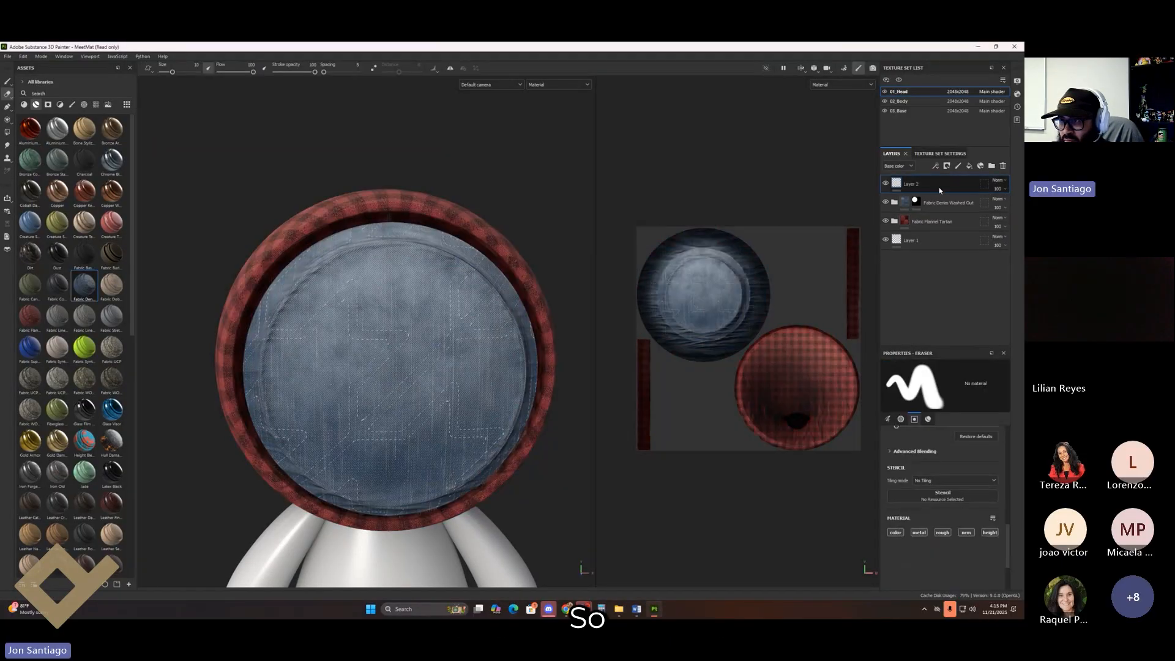
pyautogui.press('Delete')
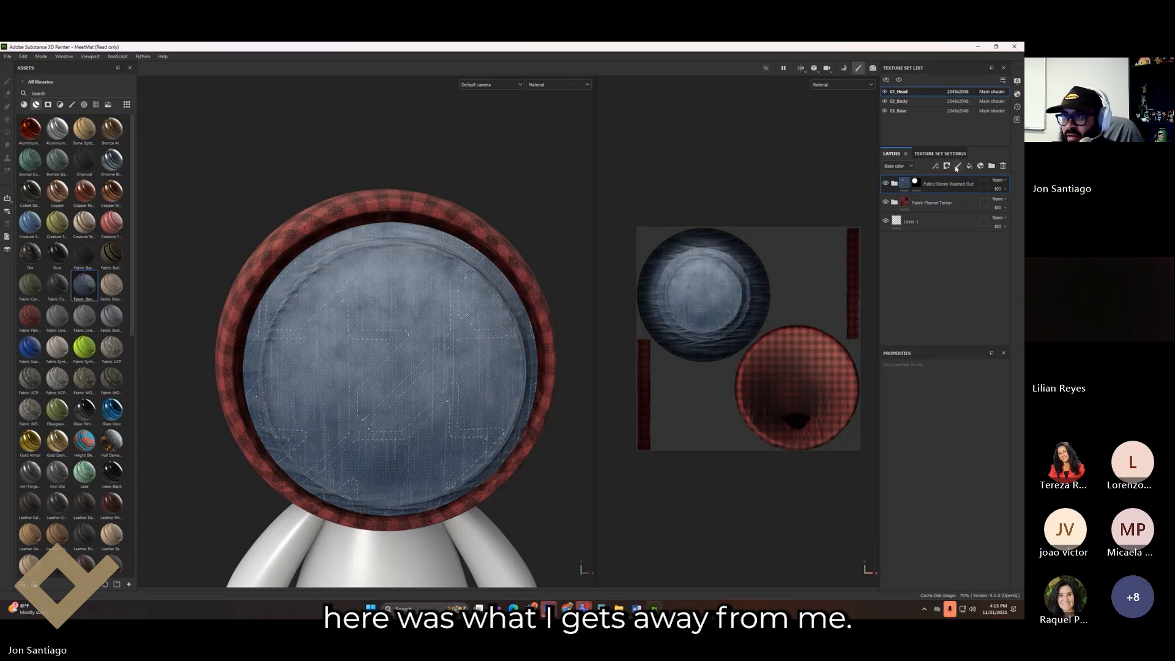
# Step: Add a red fill layer on top and give it a black mask
pyautogui.click(970, 166)
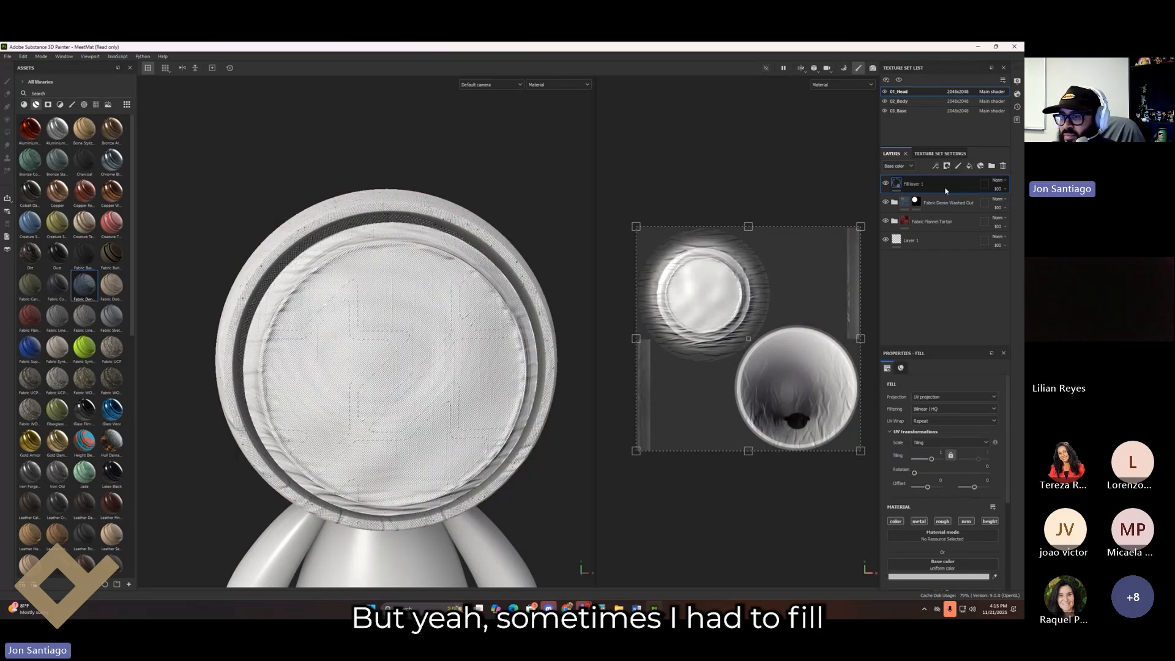
pyautogui.click(952, 577)
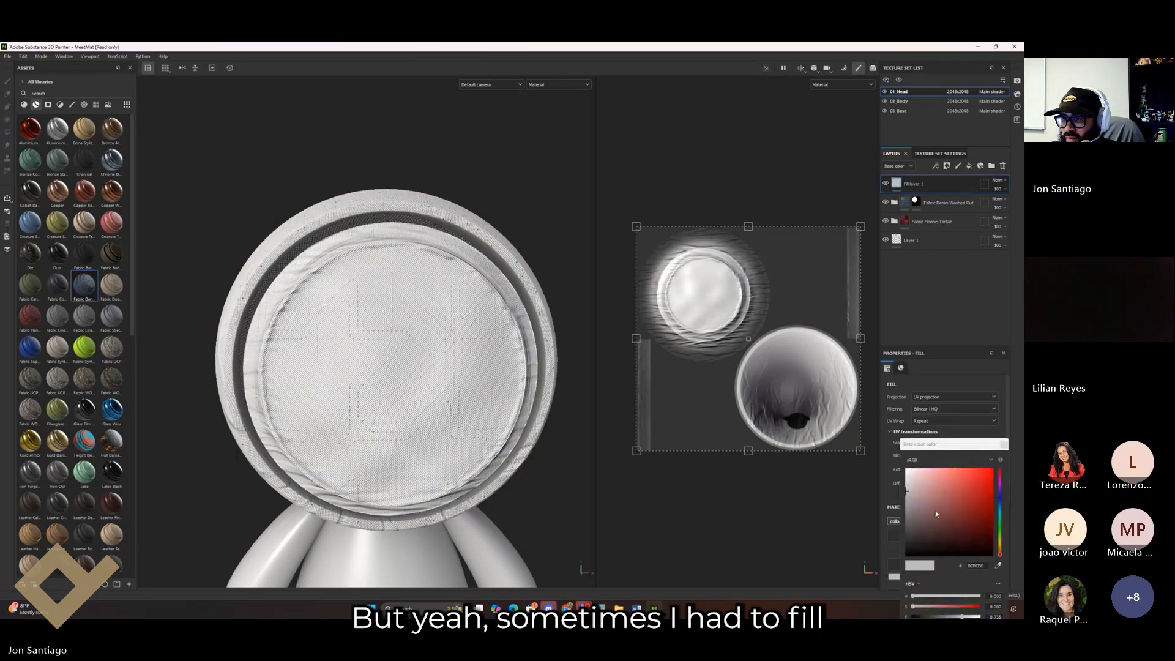
pyautogui.click(965, 490)
pyautogui.rightClick(945, 184)
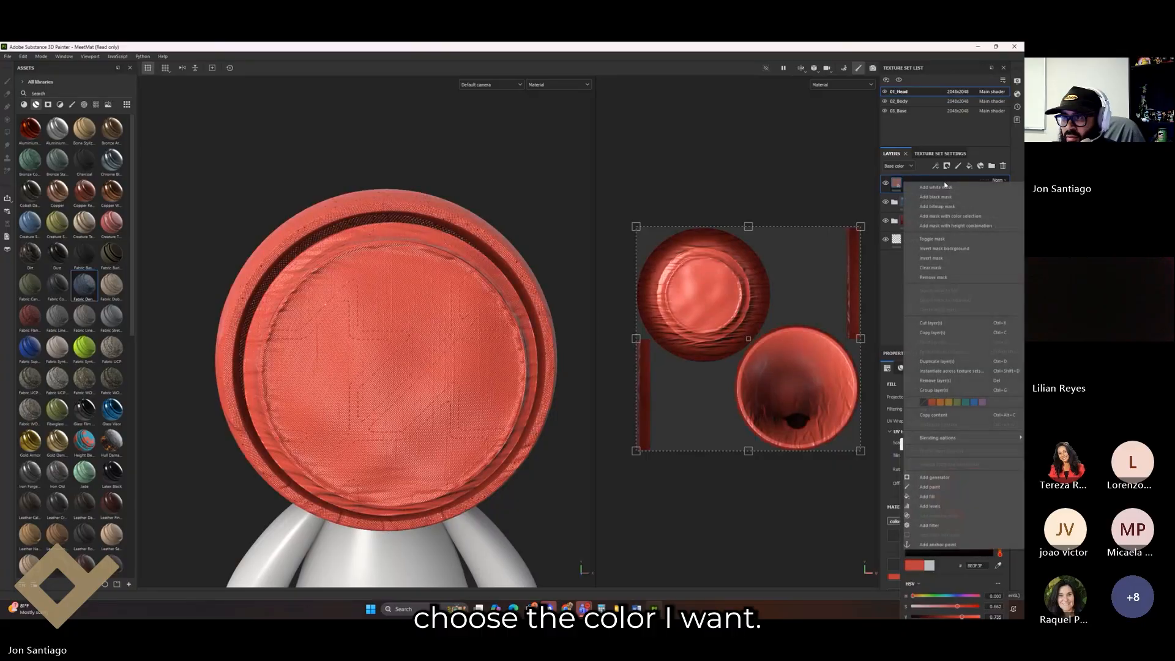
pyautogui.click(935, 197)
pyautogui.press('4')
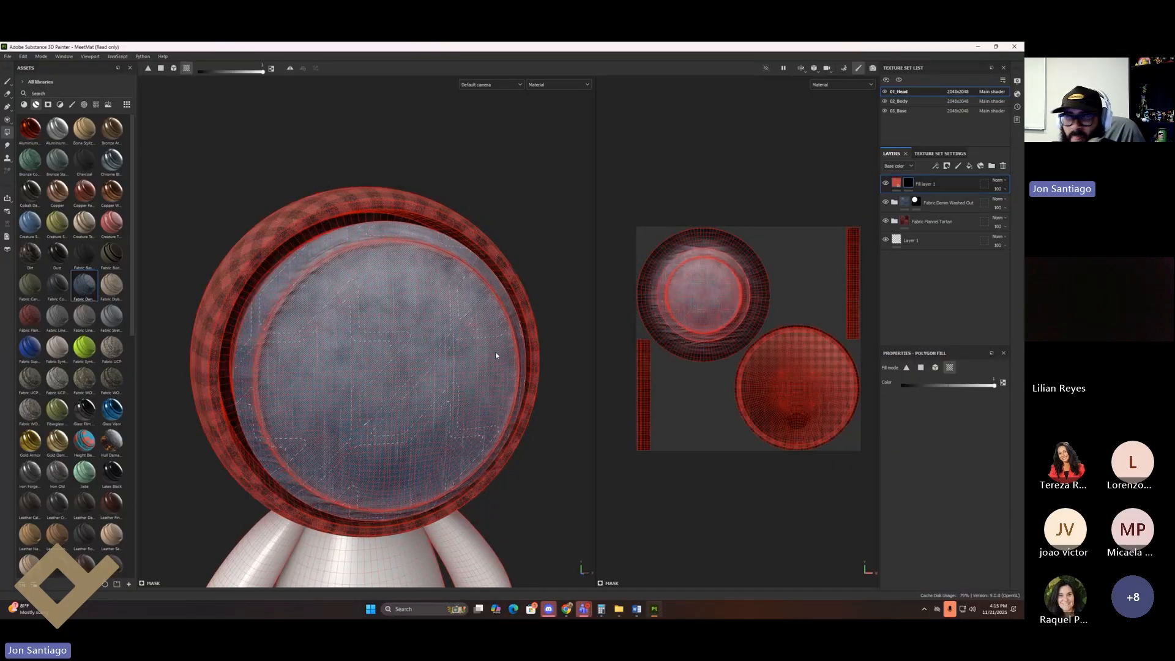
# Step: Shrink the brush to about 1.86 and paint vertical, horizontal and diagonal red strokes on the face
pyautogui.press('1')
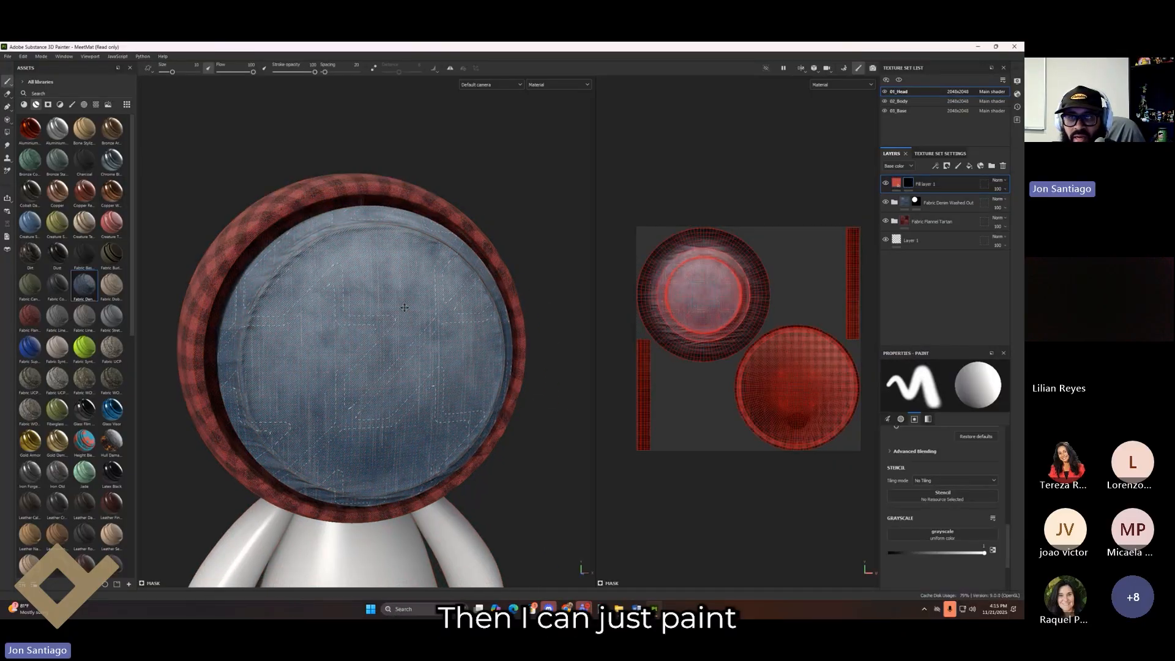
pyautogui.scroll(5, 404, 307)
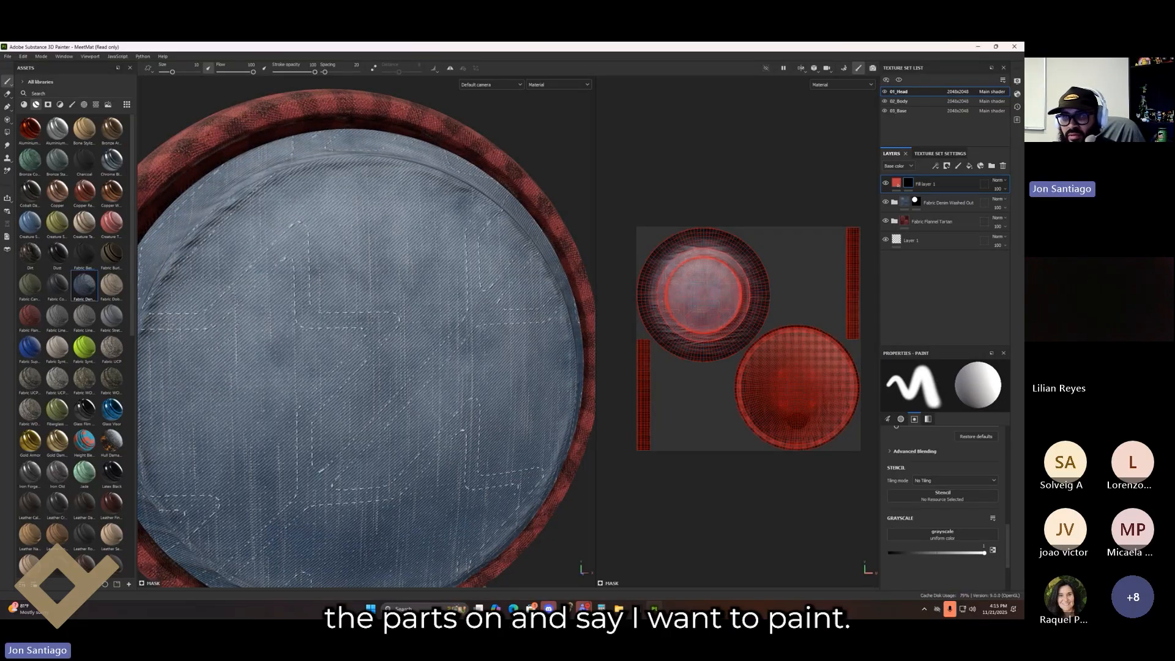
pyautogui.press('[')
pyautogui.press('[')
pyautogui.press('[')
pyautogui.press('[')
pyautogui.press('[')
pyautogui.press('[')
pyautogui.press('[')
pyautogui.press('[')
pyautogui.press('[')
pyautogui.press('[')
pyautogui.press('[')
pyautogui.press('[')
pyautogui.press('[')
pyautogui.press('[')
pyautogui.press('[')
pyautogui.press('[')
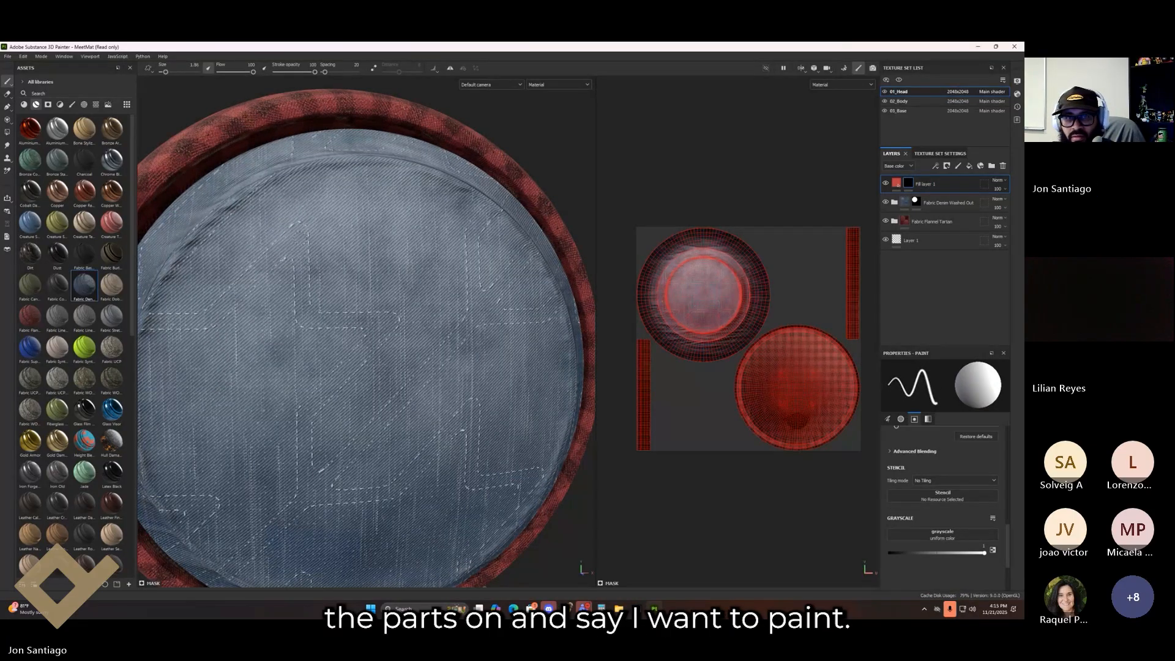
pyautogui.moveTo(296, 232); pyautogui.dragTo(307, 317)
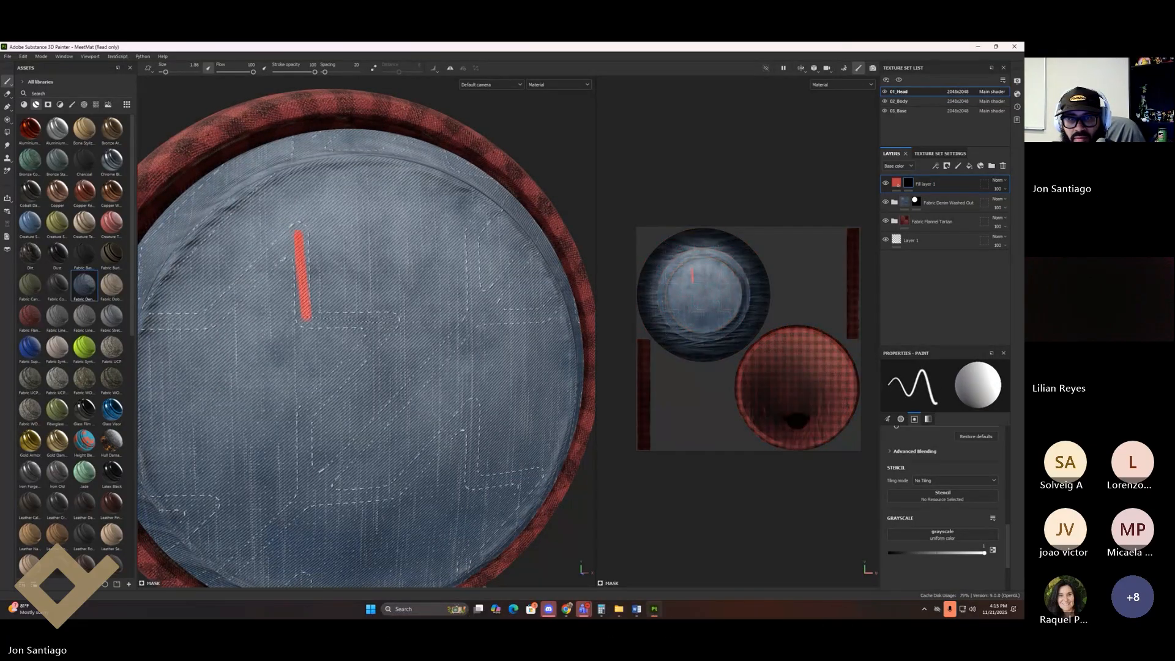
pyautogui.keyDown('shift'); pyautogui.click(384, 318); pyautogui.keyUp('shift')
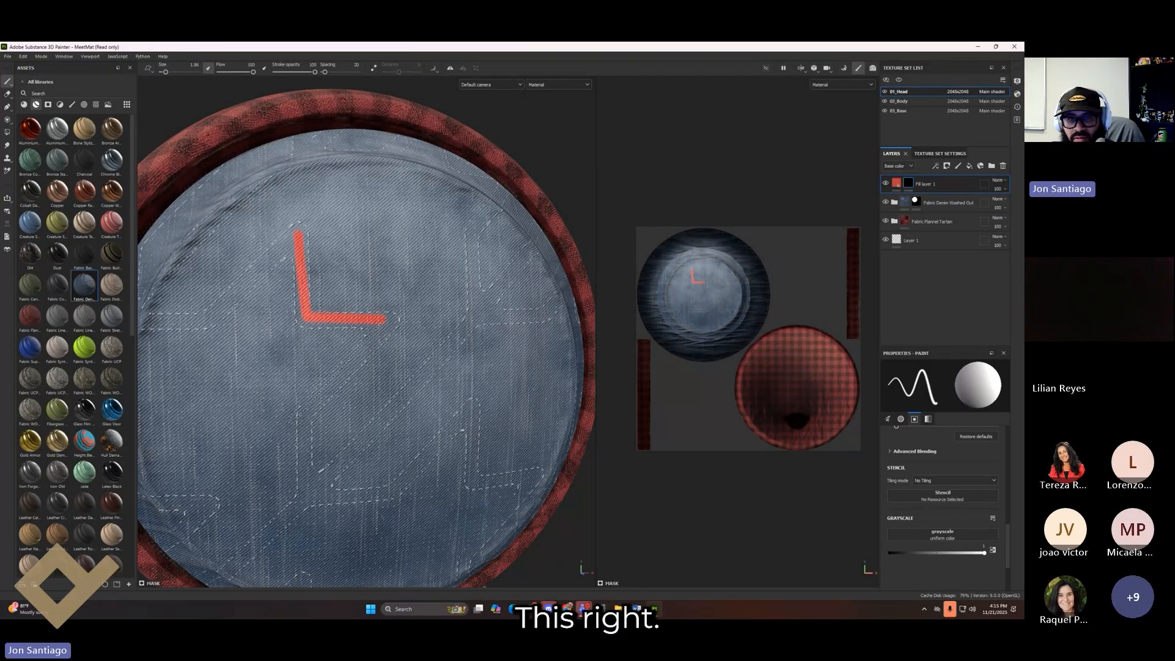
pyautogui.keyDown('shift'); pyautogui.click(306, 415); pyautogui.keyUp('shift')
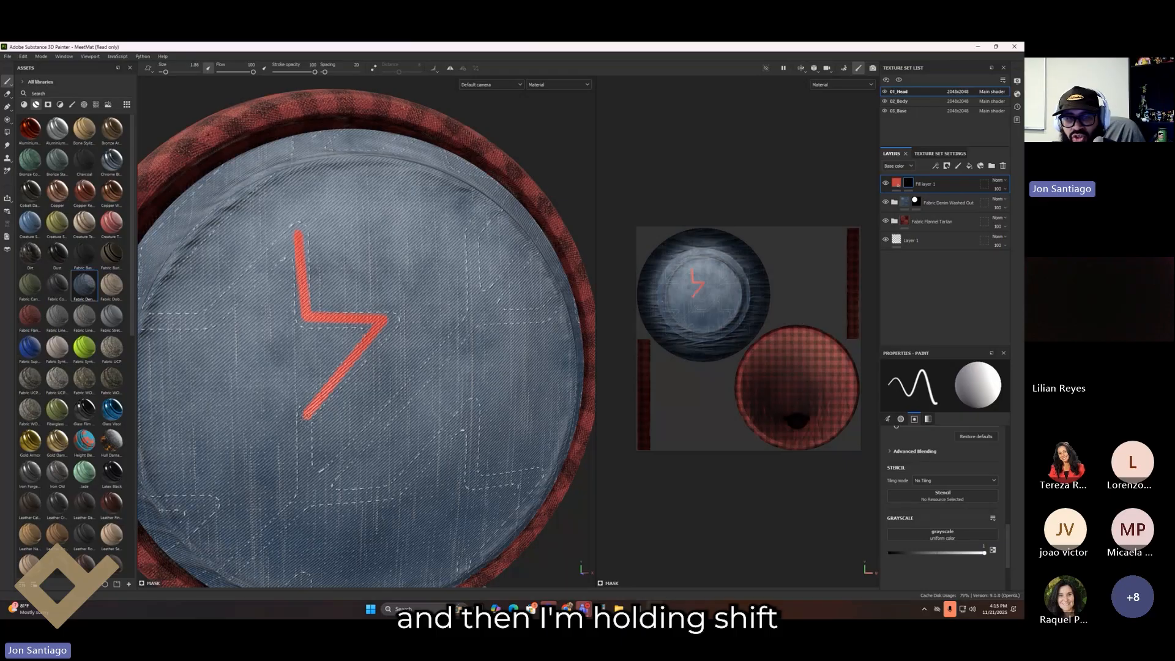
# Step: Add straight red segments and a right-hand branch toward the rim, completing the forked symbol
pyautogui.press('shift')
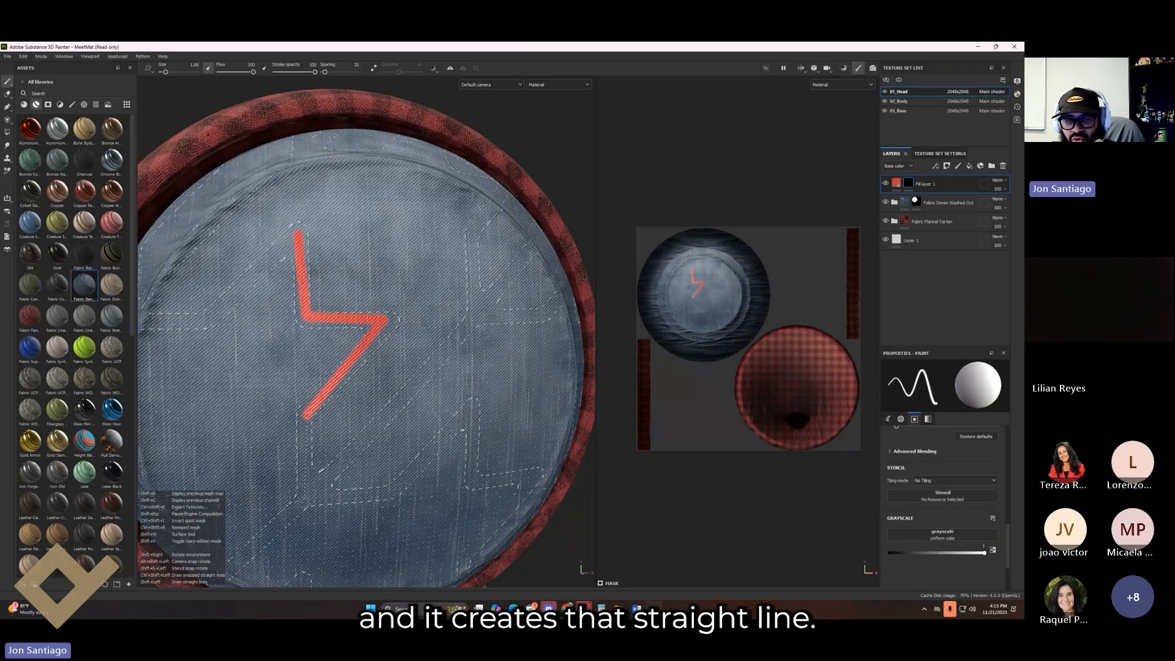
pyautogui.keyDown('shift'); pyautogui.click(306, 501); pyautogui.keyUp('shift')
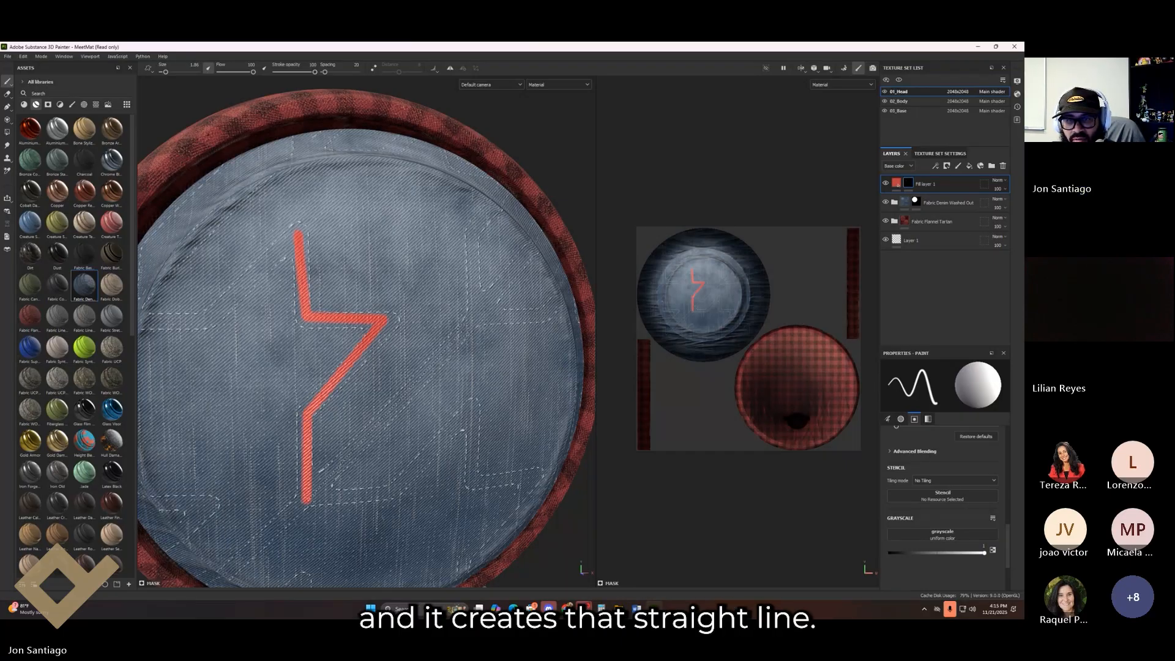
pyautogui.keyDown('shift'); pyautogui.click(463, 330); pyautogui.keyUp('shift')
pyautogui.keyDown('shift'); pyautogui.moveTo(463, 331); pyautogui.dragTo(491, 297); pyautogui.keyUp('shift')
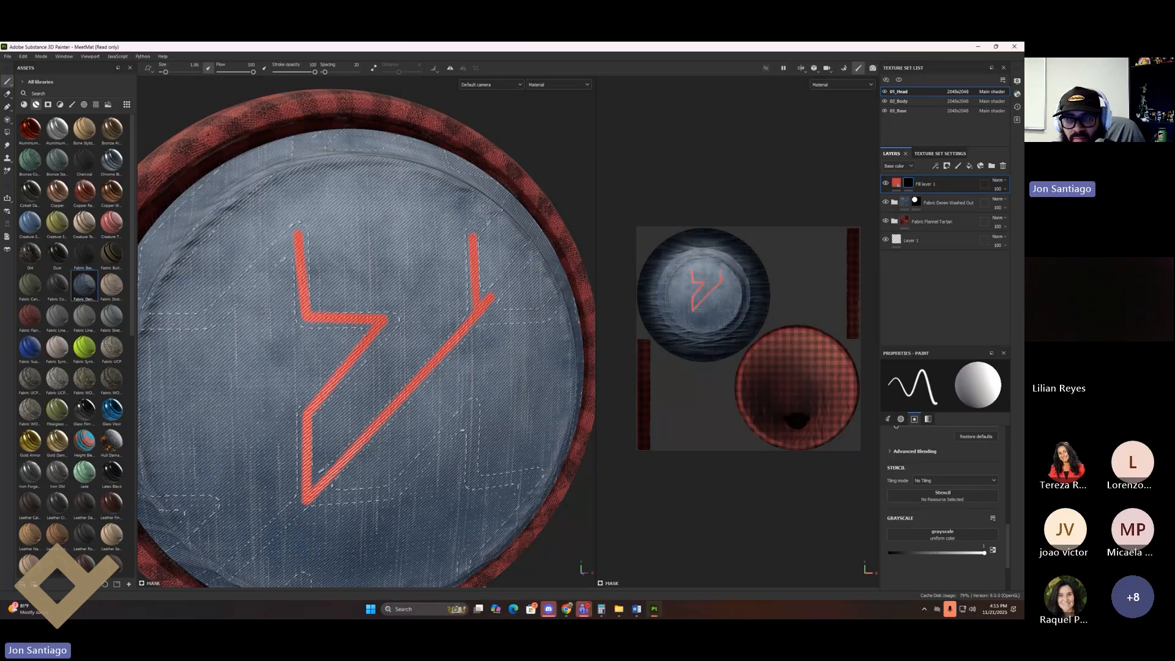
pyautogui.keyDown('shift'); pyautogui.click(495, 198); pyautogui.keyUp('shift')
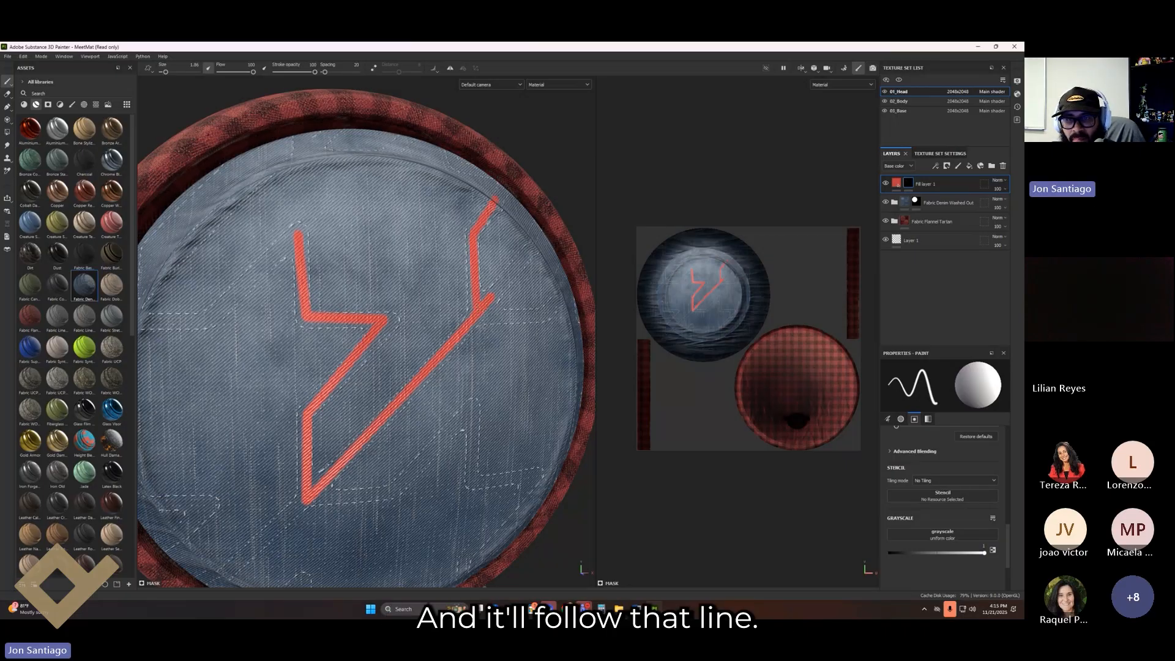
pyautogui.press('shift')
pyautogui.keyDown('shift'); pyautogui.click(543, 316); pyautogui.keyUp('shift')
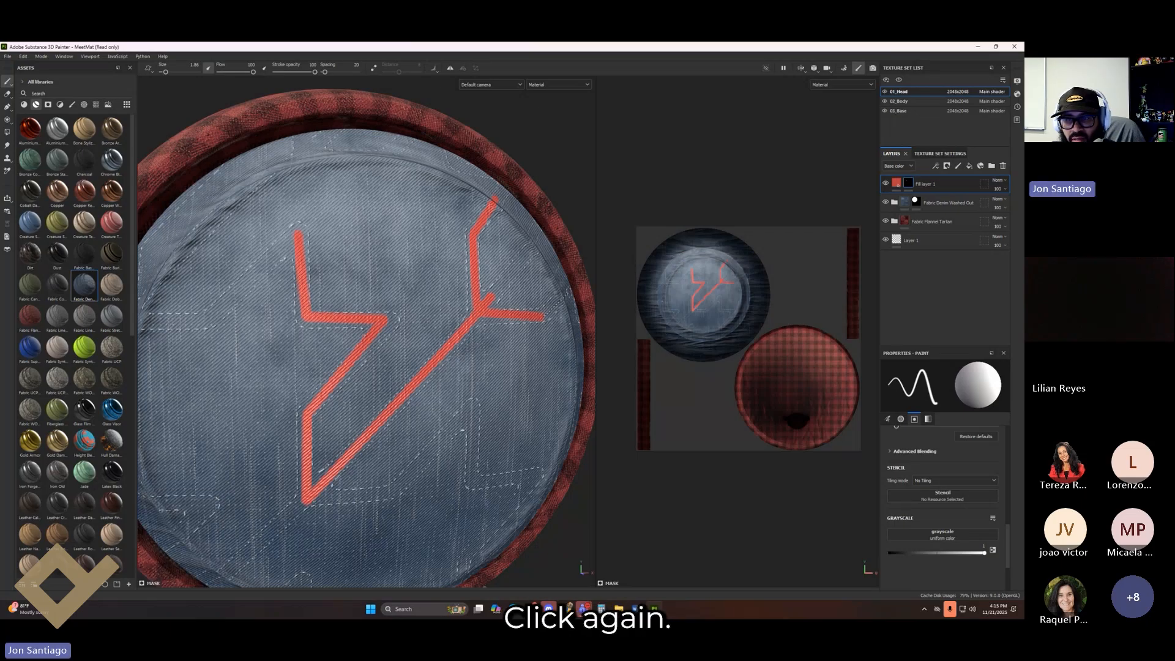
pyautogui.keyDown('shift'); pyautogui.click(561, 298); pyautogui.keyUp('shift')
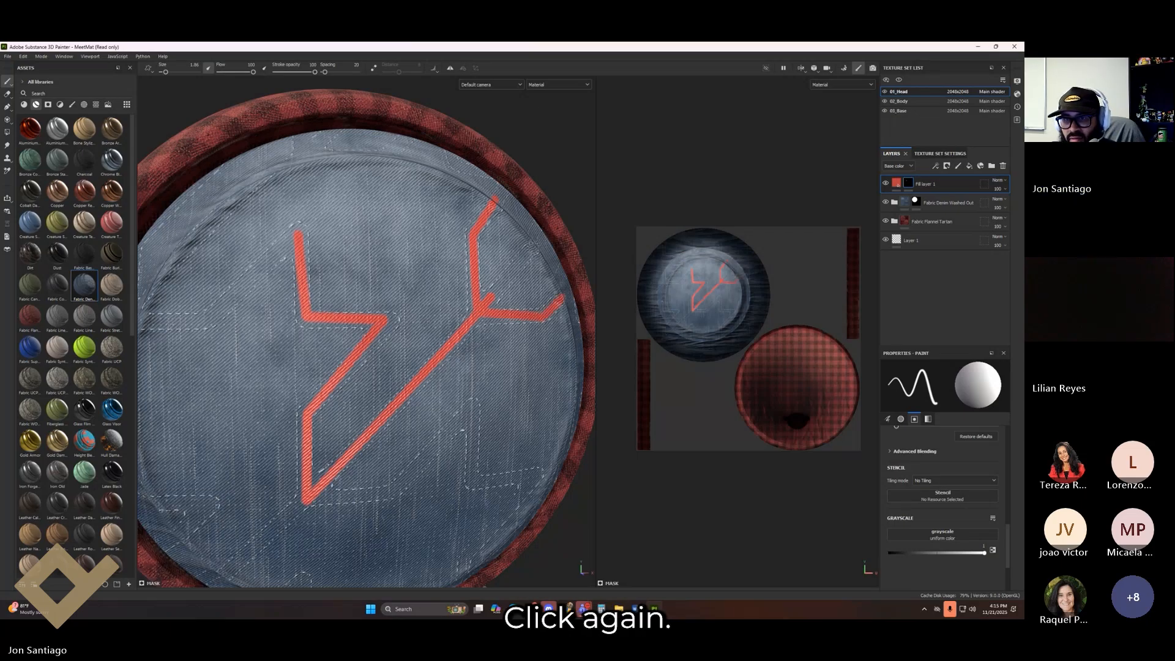
pyautogui.keyDown('shift'); pyautogui.click(484, 306); pyautogui.keyUp('shift')
pyautogui.scroll(-3, 500, 452)
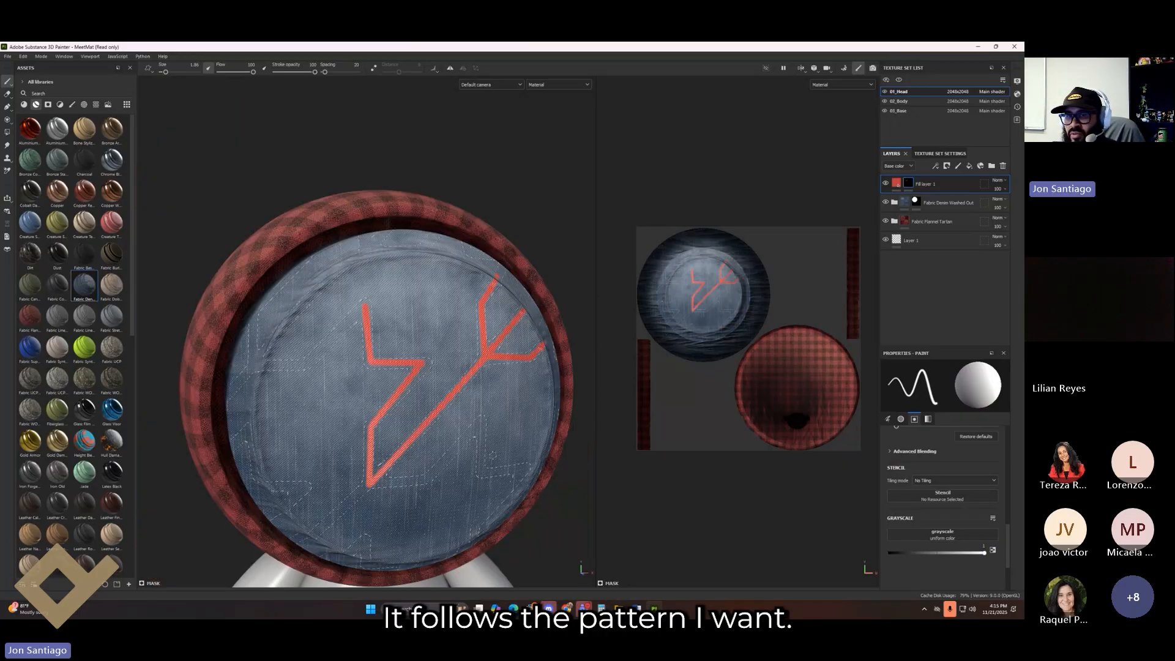
pyautogui.keyDown('alt'); pyautogui.moveTo(501, 452); pyautogui.dragTo(412, 498); pyautogui.keyUp('alt')
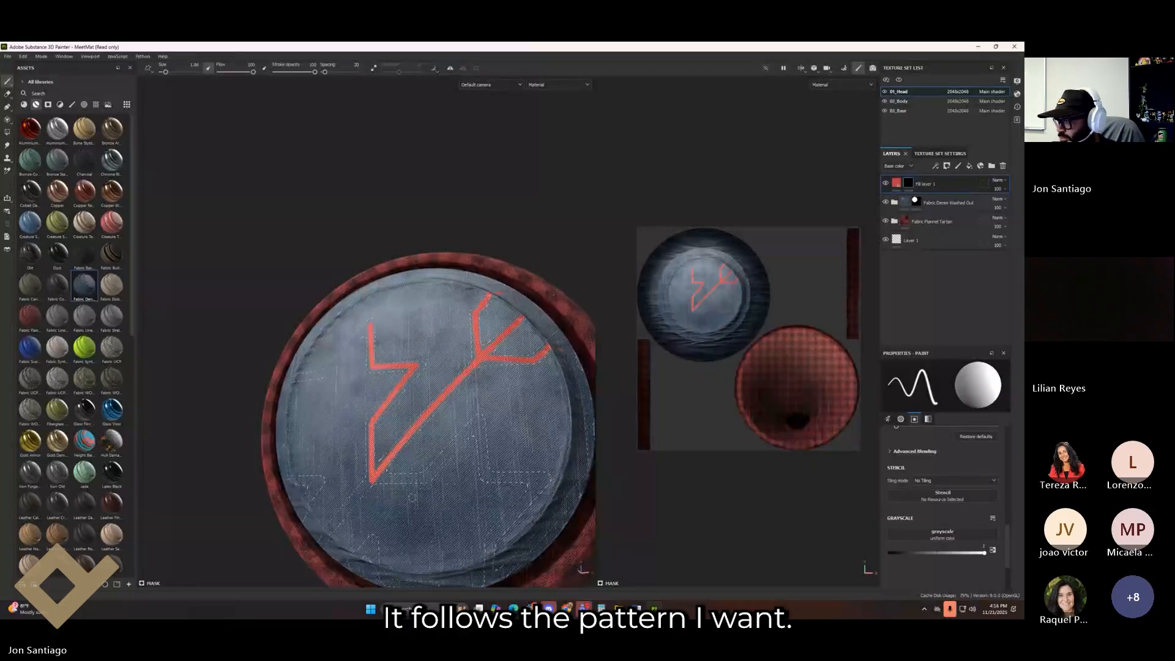
pyautogui.keyDown('alt'); pyautogui.moveTo(411, 497); pyautogui.dragTo(461, 401); pyautogui.keyUp('alt')
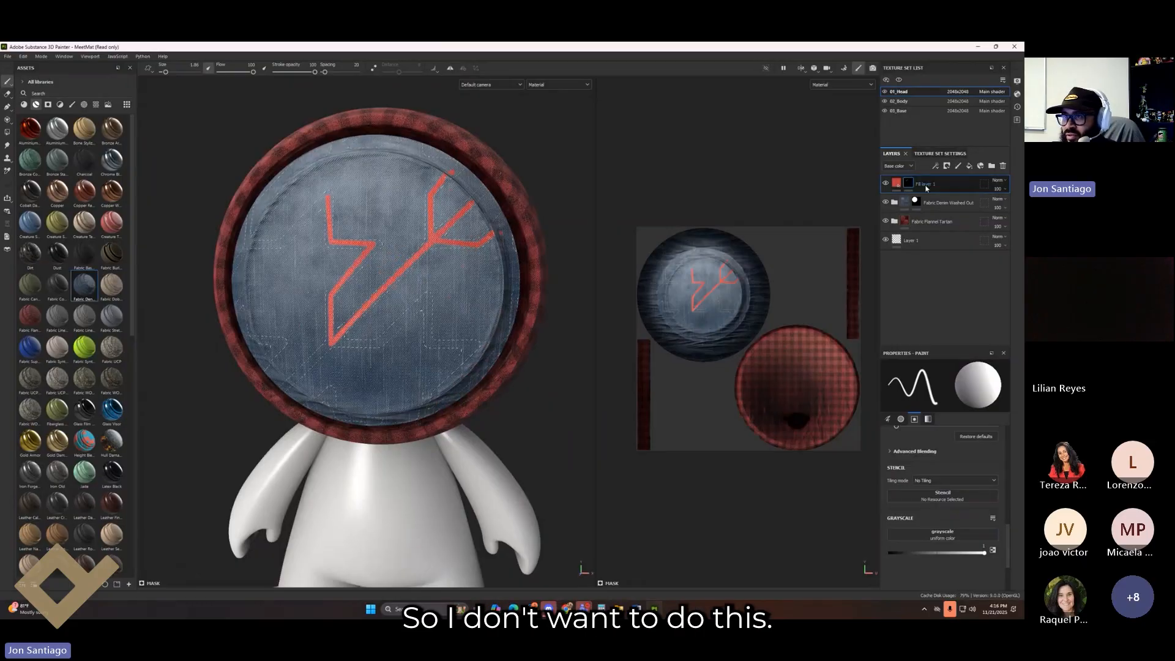
# Step: Check then delete Fill layer 1's red strokes and switch to the 02_Body texture set
pyautogui.click(886, 183)
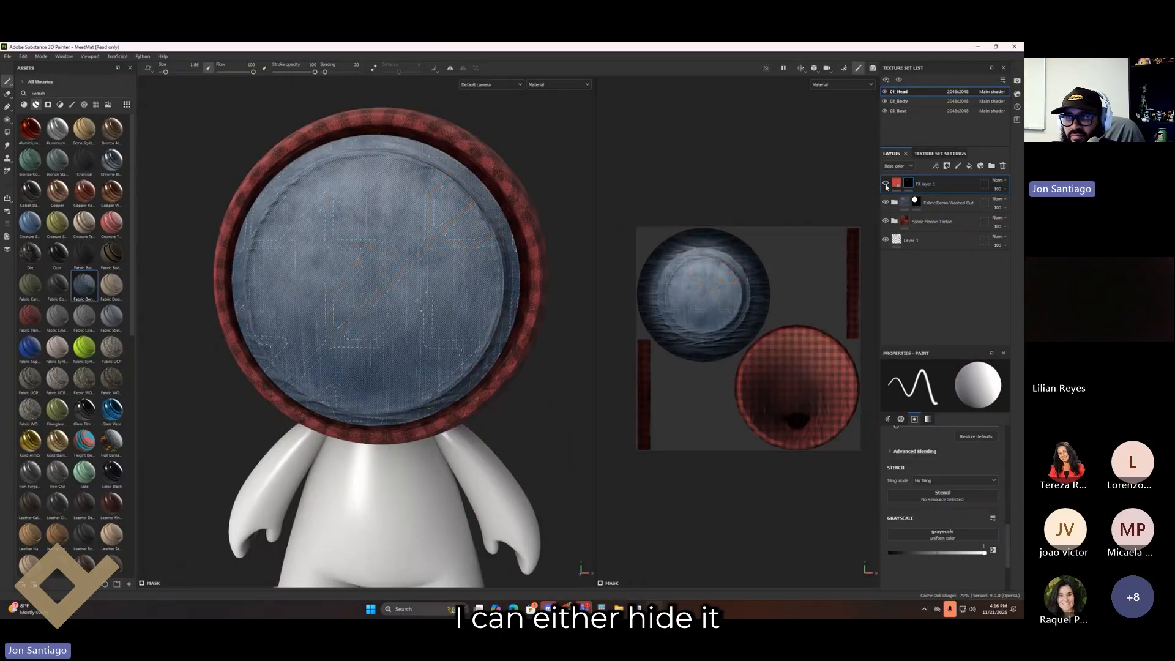
pyautogui.click(886, 184)
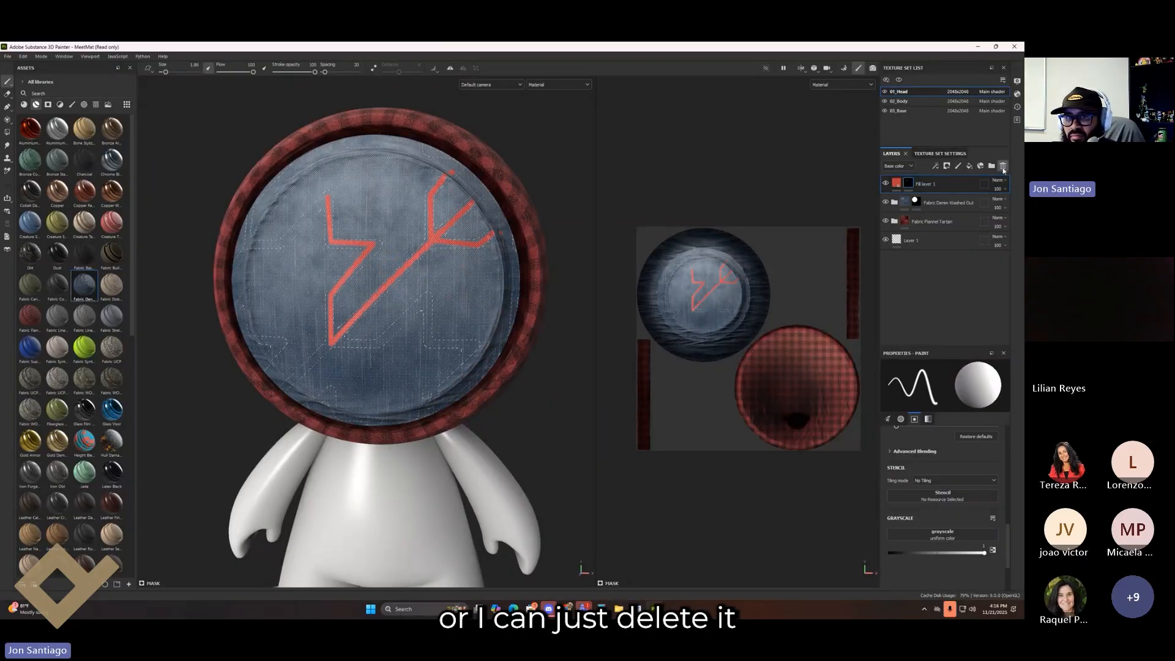
pyautogui.click(1003, 166)
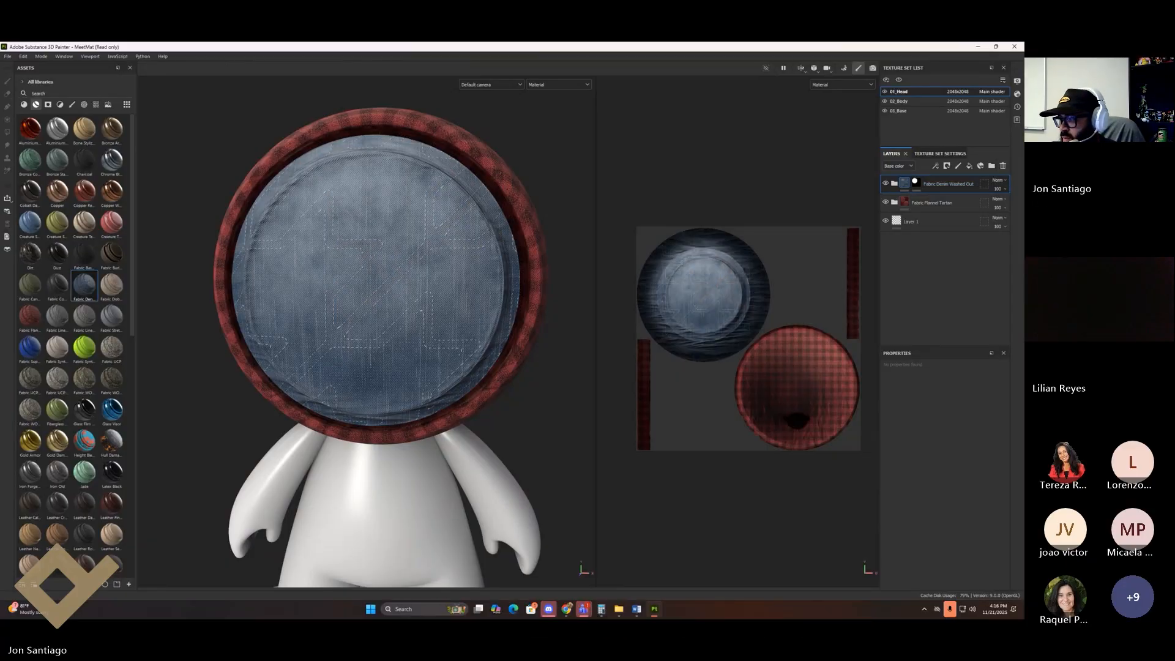
pyautogui.moveTo(532, 301)
pyautogui.keyDown('alt'); pyautogui.mouseDown(button='middle')
pyautogui.moveTo(501, 285)
pyautogui.moveTo(526, 299)
pyautogui.mouseUp(button='middle'); pyautogui.keyUp('alt')
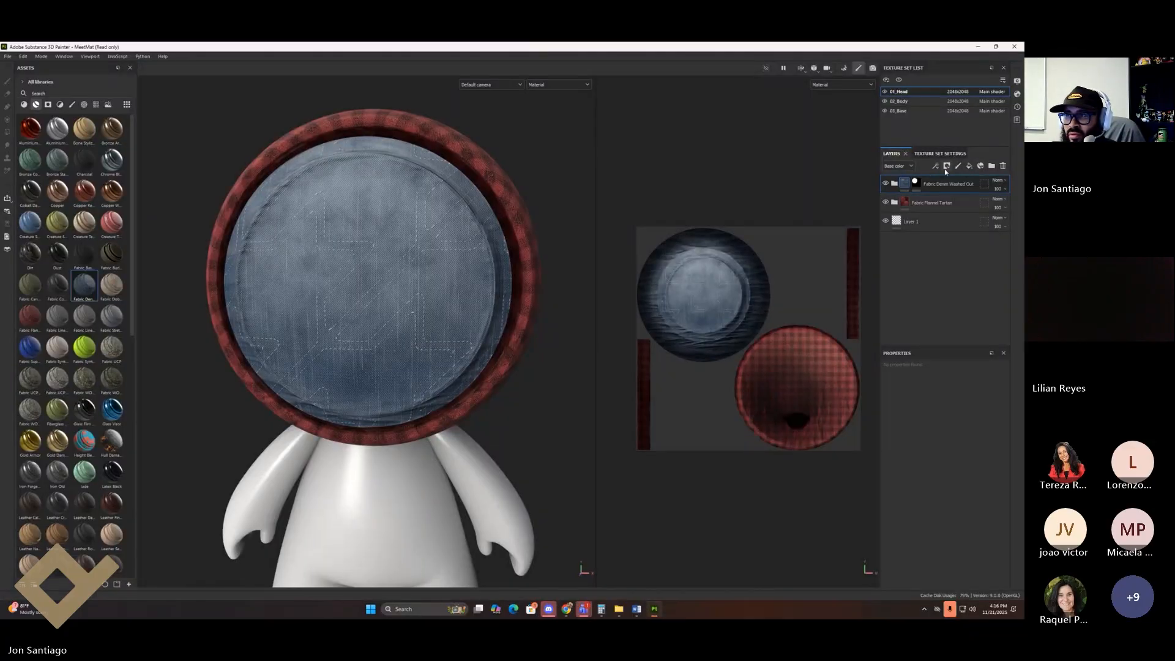
pyautogui.click(899, 100)
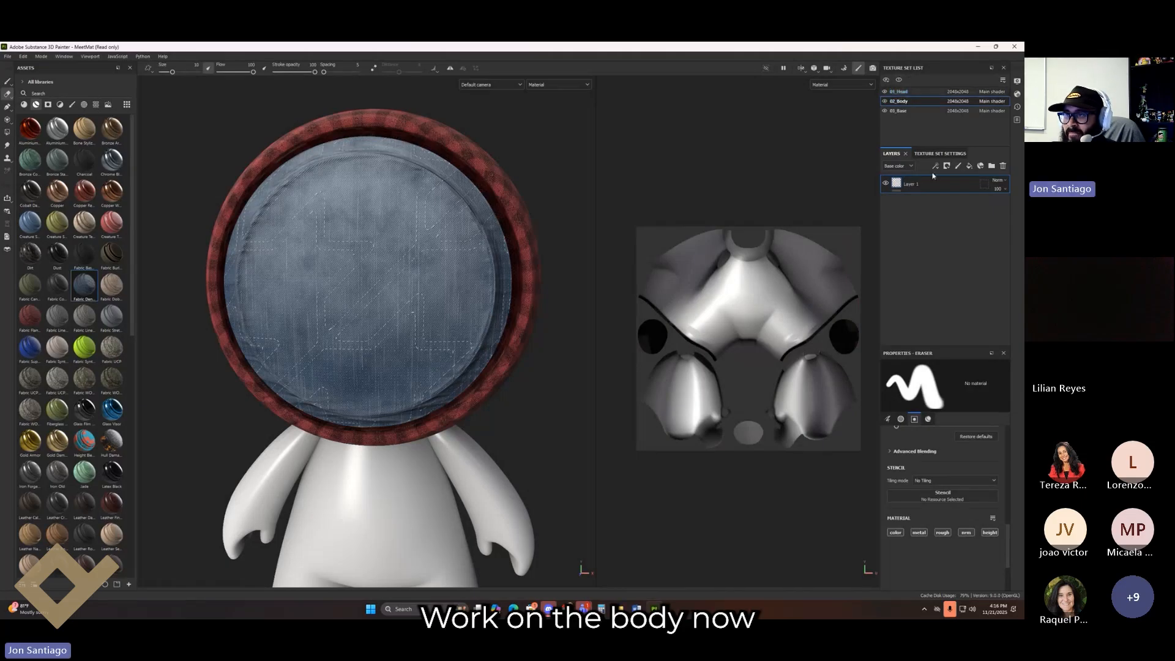
# Step: Add a fill layer above Layer 1 with base colour green 199626
pyautogui.click(969, 166)
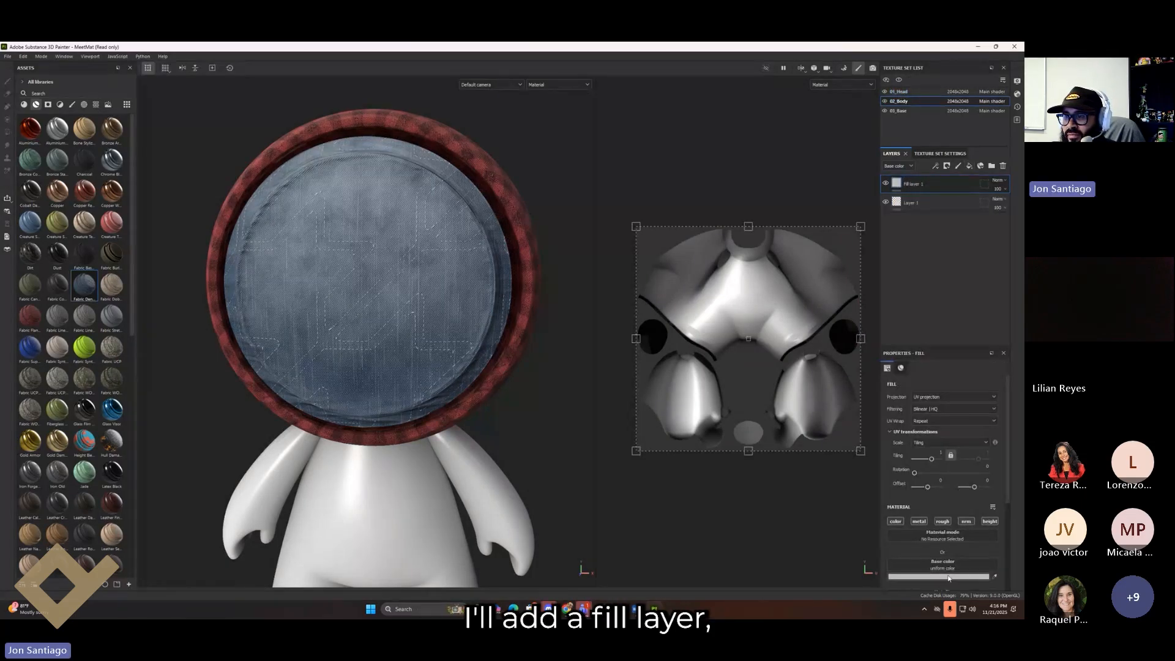
pyautogui.click(948, 576)
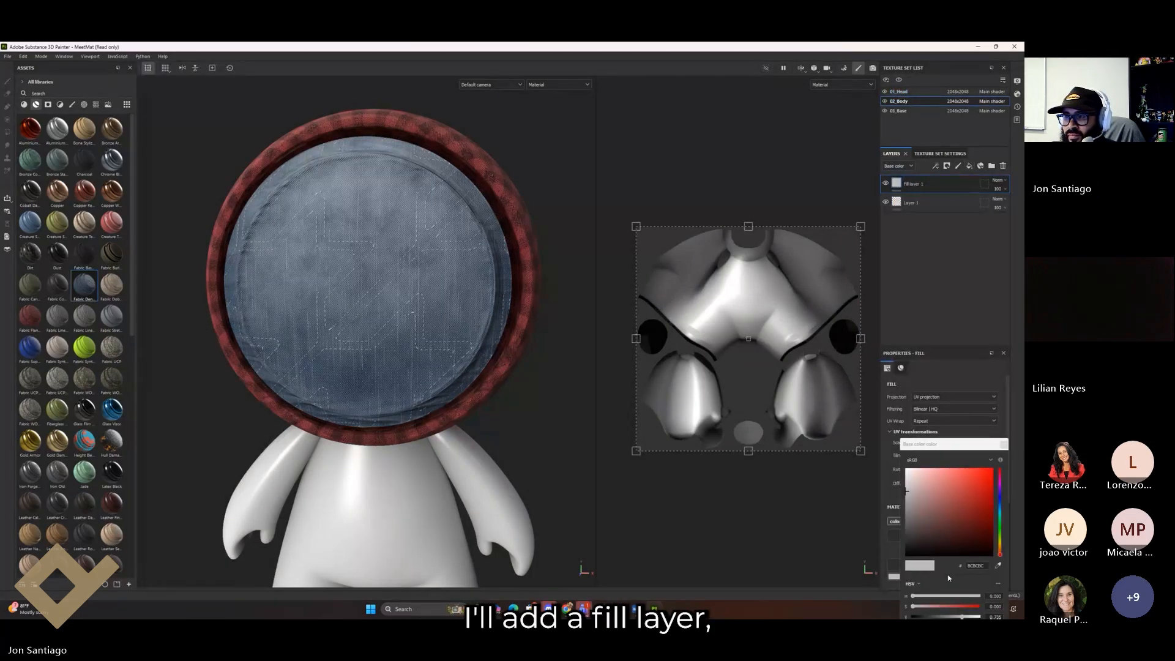
pyautogui.click(1001, 524)
pyautogui.click(978, 504)
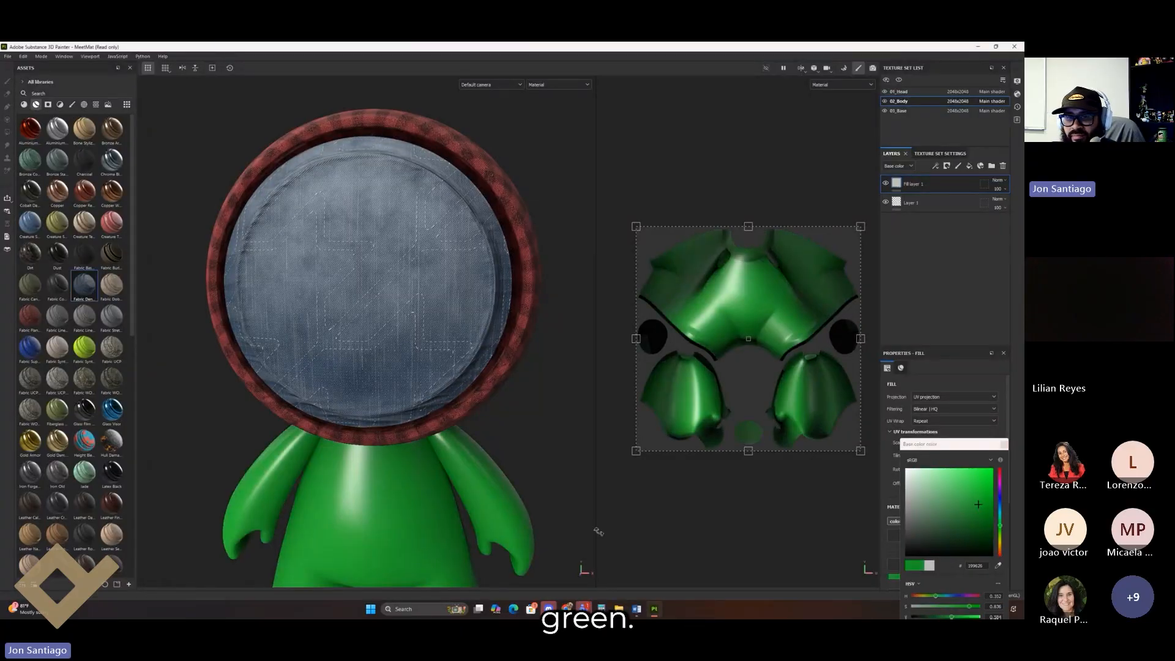
pyautogui.keyDown('alt'); pyautogui.moveTo(548, 480); pyautogui.dragTo(524, 360, button='middle'); pyautogui.keyUp('alt')
pyautogui.keyDown('alt'); pyautogui.moveTo(524, 361); pyautogui.dragTo(443, 355); pyautogui.keyUp('alt')
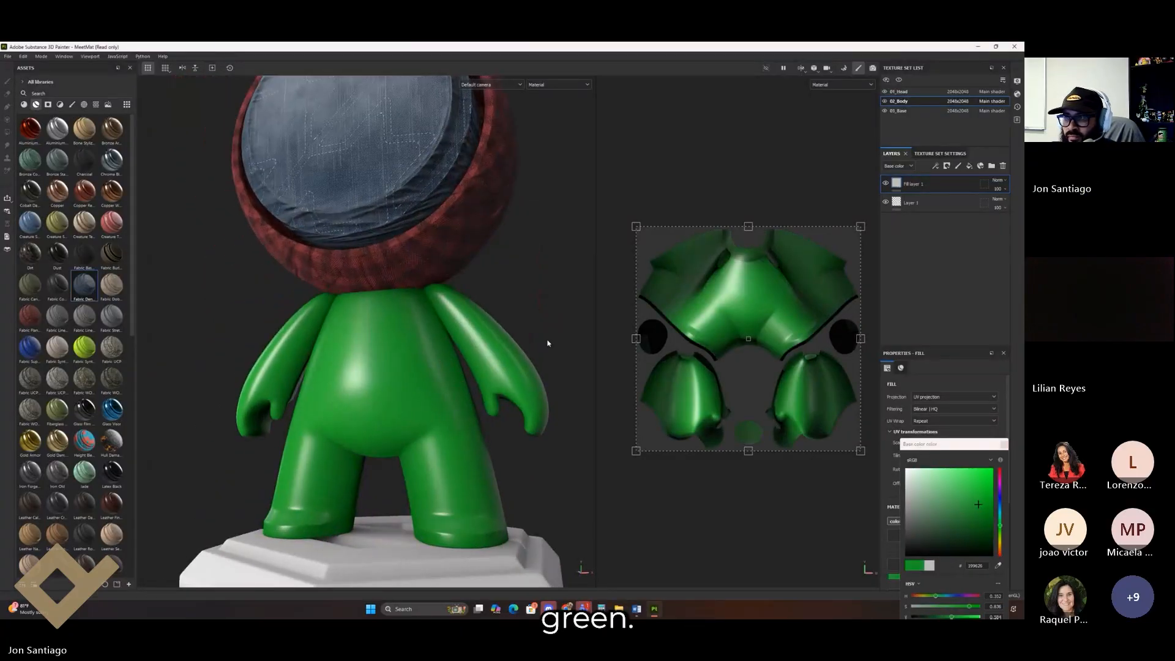
# Step: Give the green fill a black mask with a Curvature generator
pyautogui.rightClick(928, 192)
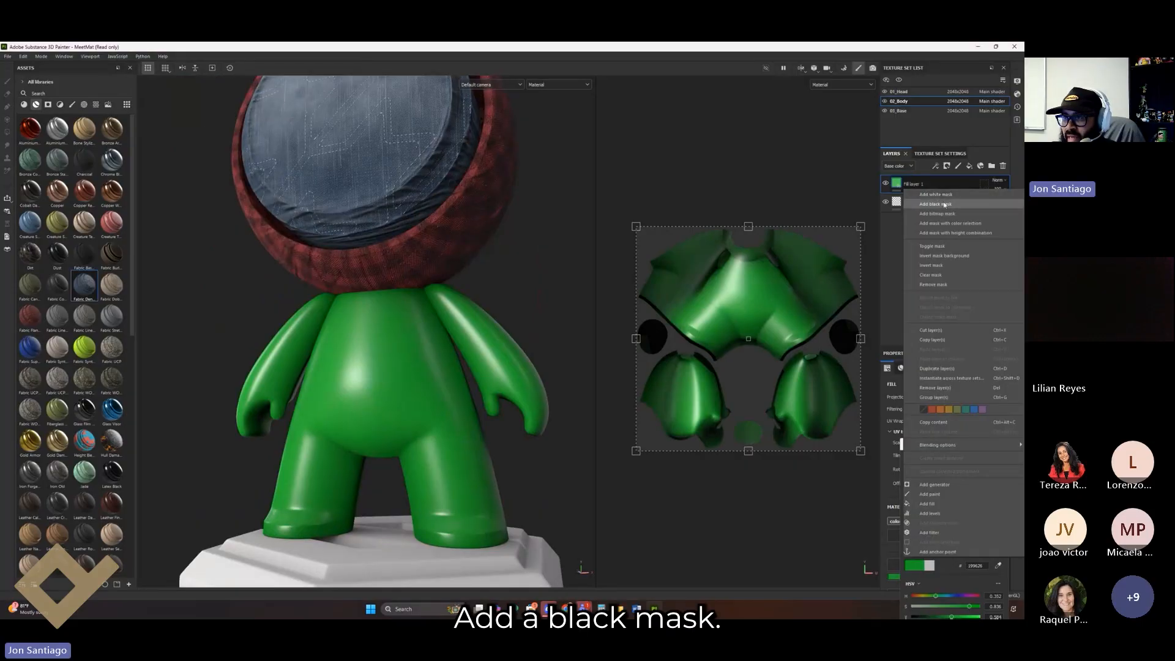
pyautogui.click(923, 197)
pyautogui.rightClick(910, 184)
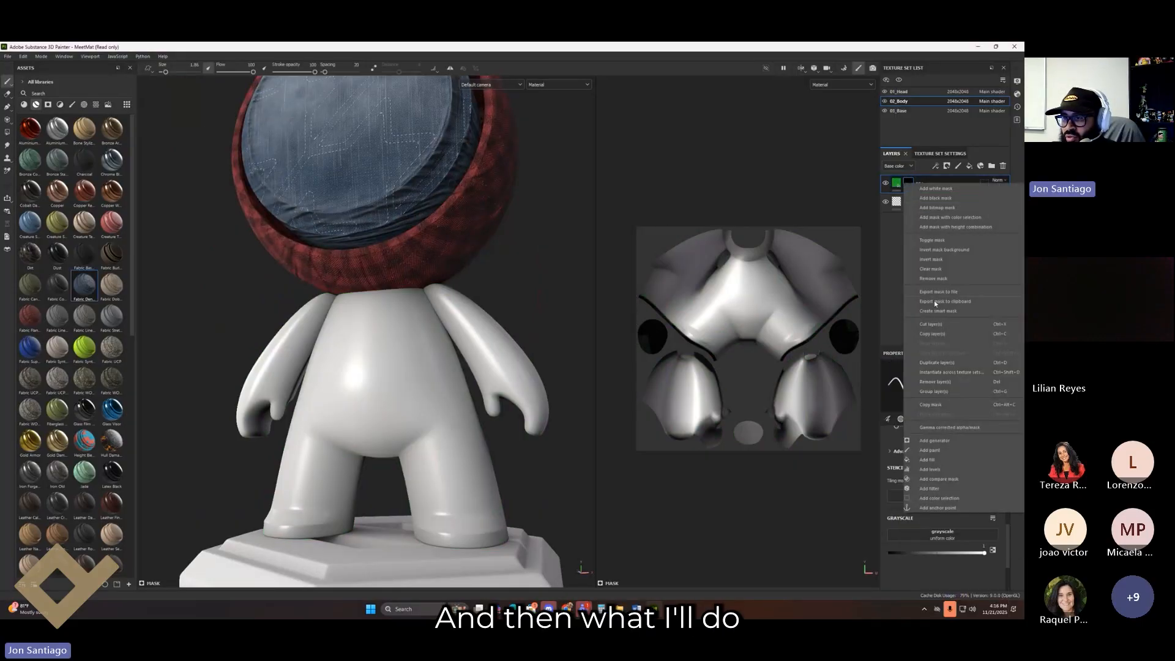
pyautogui.click(942, 442)
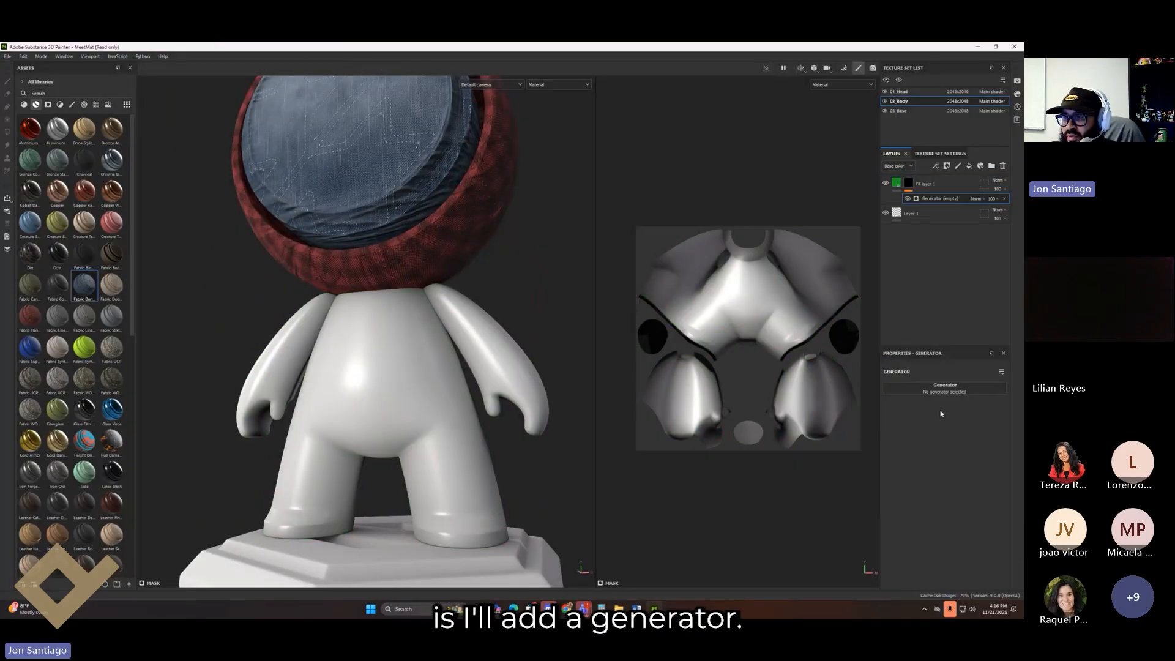
pyautogui.click(940, 391)
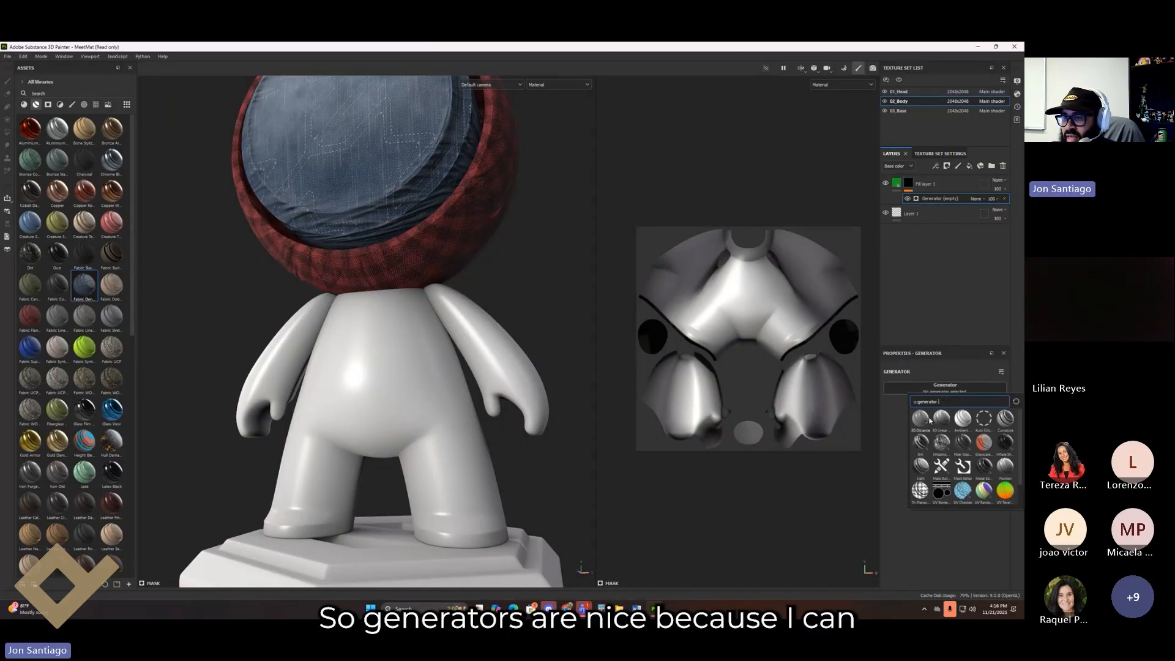
pyautogui.click(1005, 420)
# Step: Set the curvature details: Fine 0.64, Soft 1, Big 0.53, Huge 0.34
pyautogui.scroll(3, 551, 343)
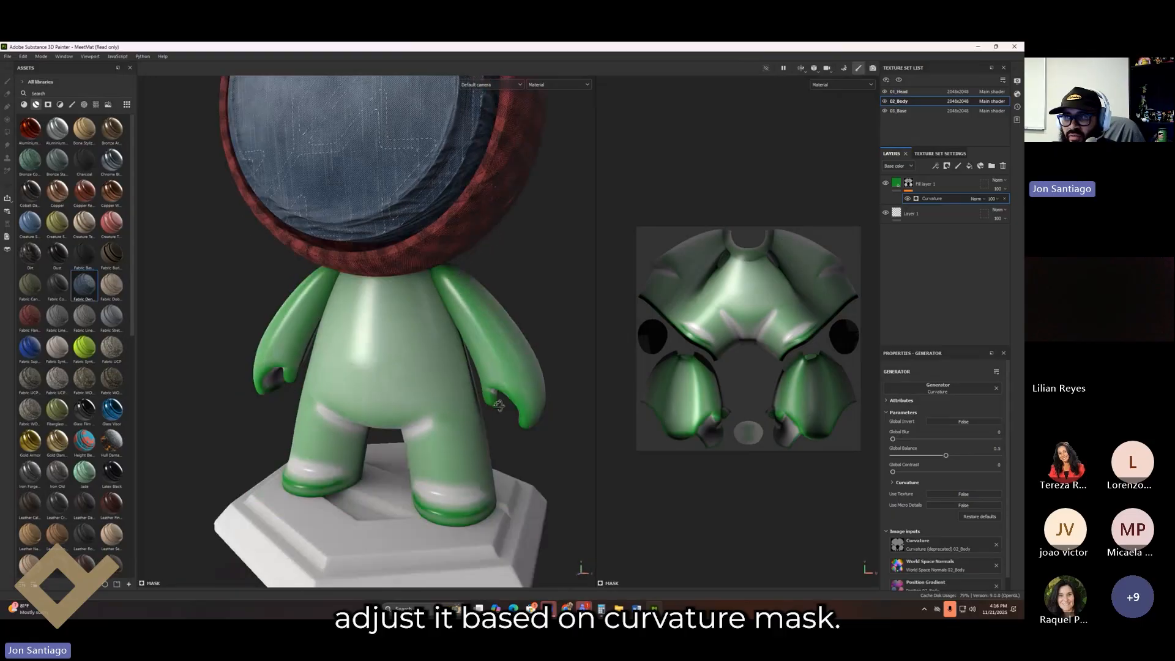
pyautogui.keyDown('alt'); pyautogui.moveTo(621, 355); pyautogui.dragTo(554, 379); pyautogui.keyUp('alt')
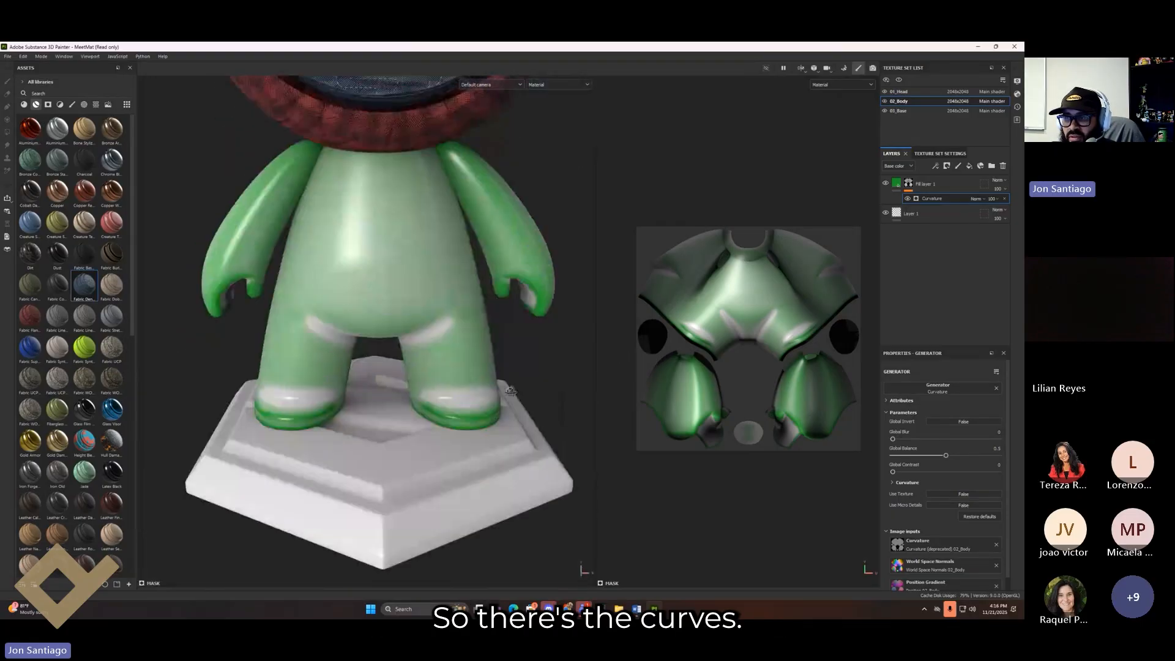
pyautogui.click(893, 483)
pyautogui.scroll(-1, 968, 487)
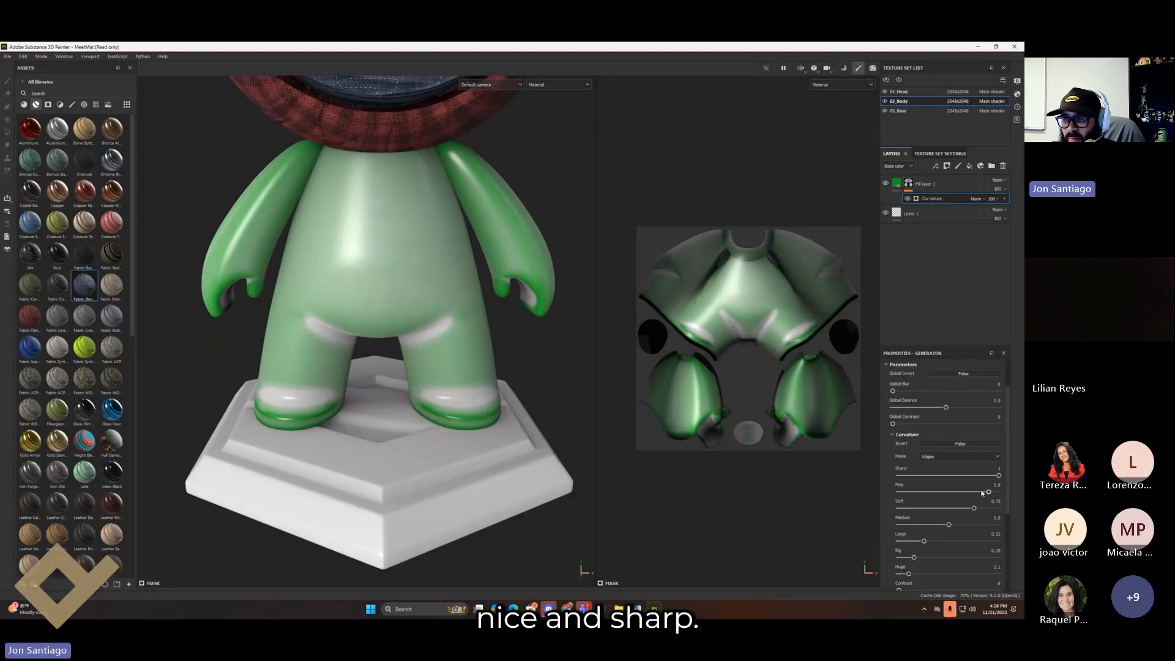
pyautogui.moveTo(983, 493); pyautogui.dragTo(963, 492)
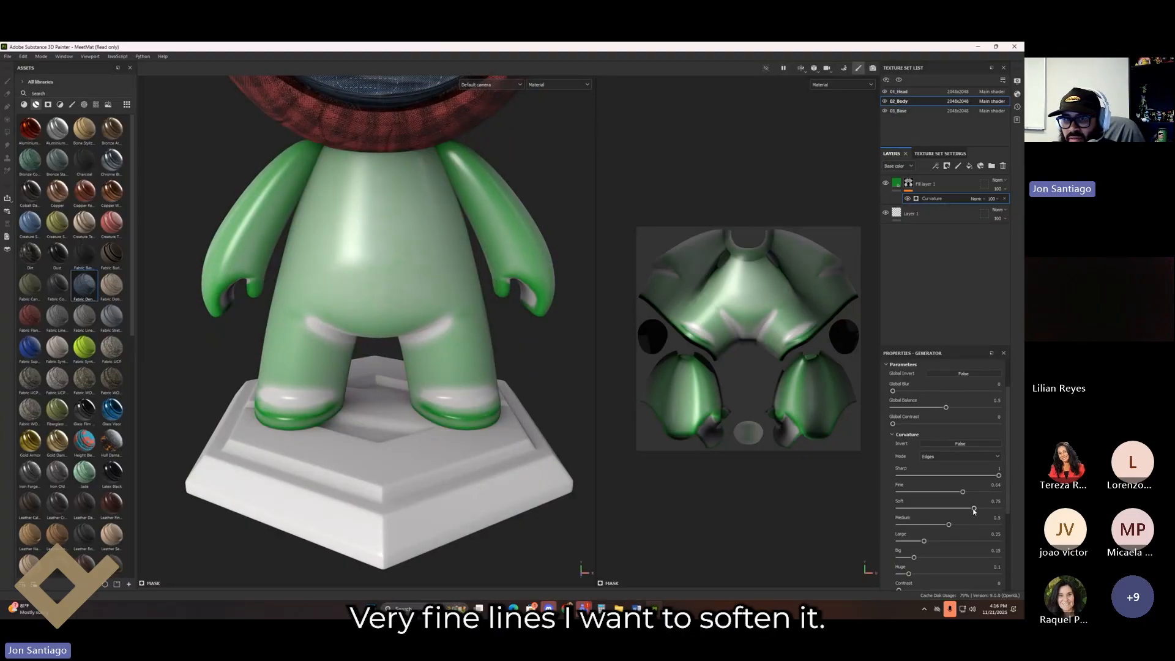
pyautogui.moveTo(985, 508)
pyautogui.mouseDown()
pyautogui.moveTo(1003, 508)
pyautogui.moveTo(955, 524)
pyautogui.moveTo(982, 542)
pyautogui.moveTo(972, 541)
pyautogui.mouseUp()
pyautogui.scroll(-3, 974, 548)
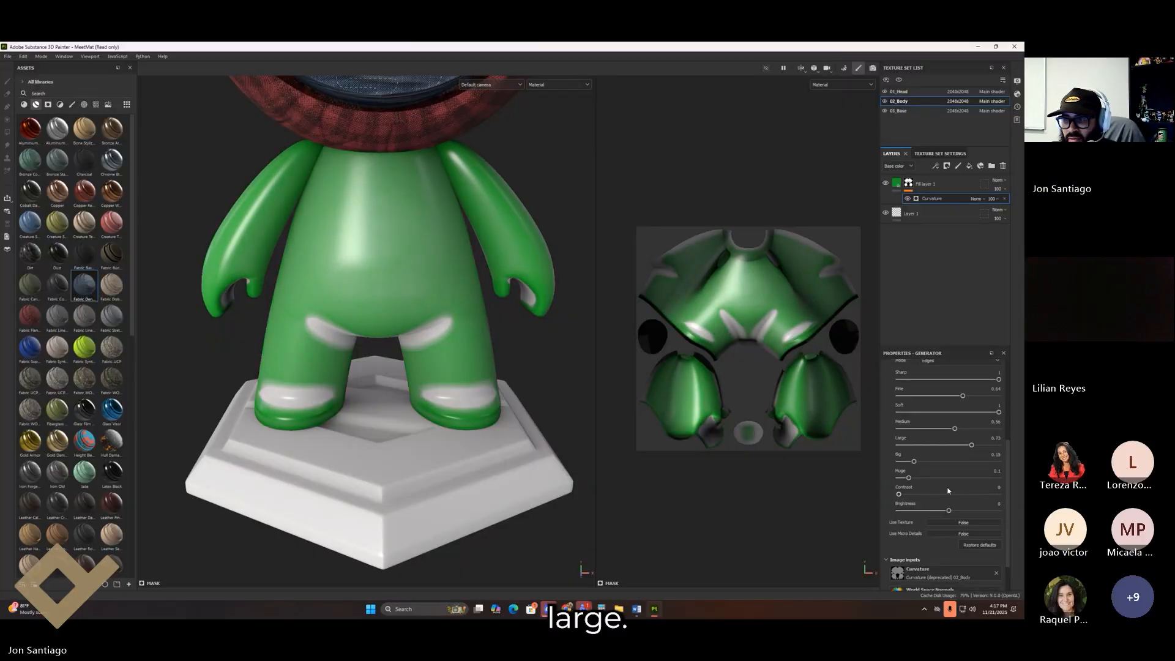
pyautogui.moveTo(915, 462); pyautogui.dragTo(952, 462)
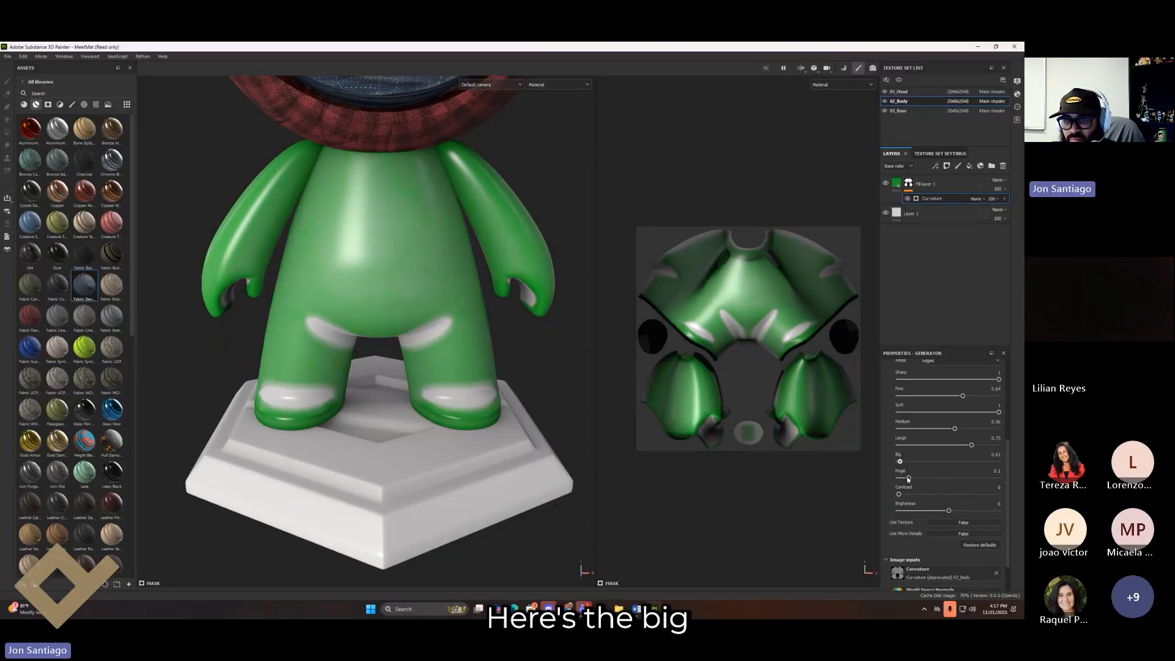
pyautogui.moveTo(909, 478); pyautogui.dragTo(933, 478)
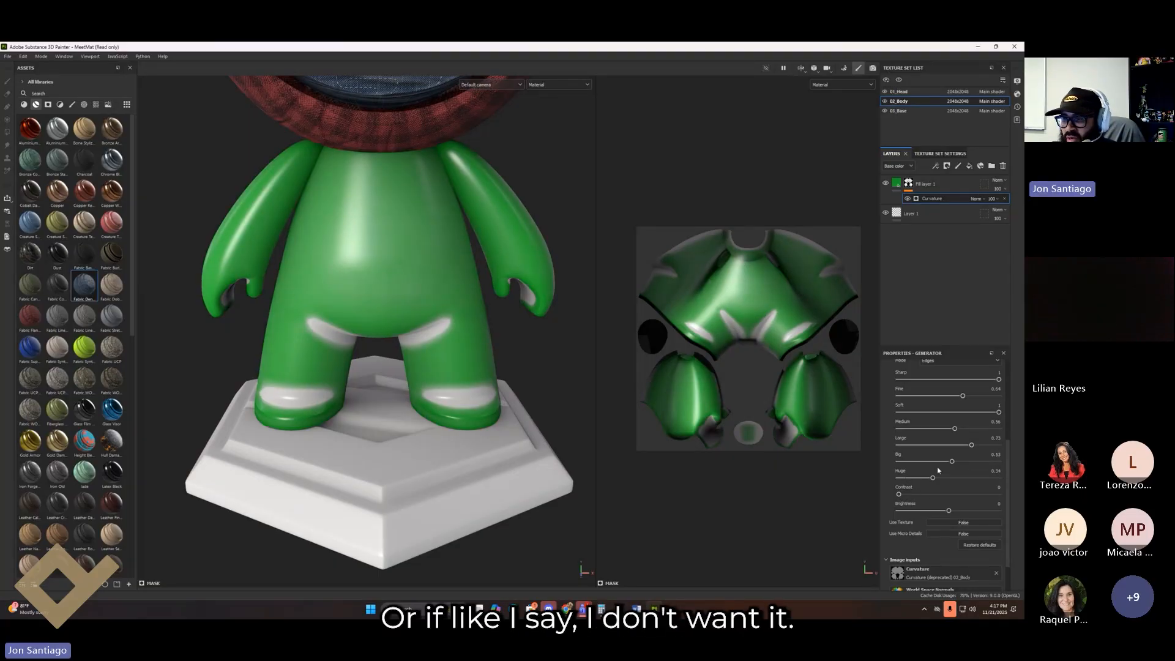
# Step: Replace the generator with 3D Linear Gradient
pyautogui.scroll(5, 938, 468)
pyautogui.click(944, 389)
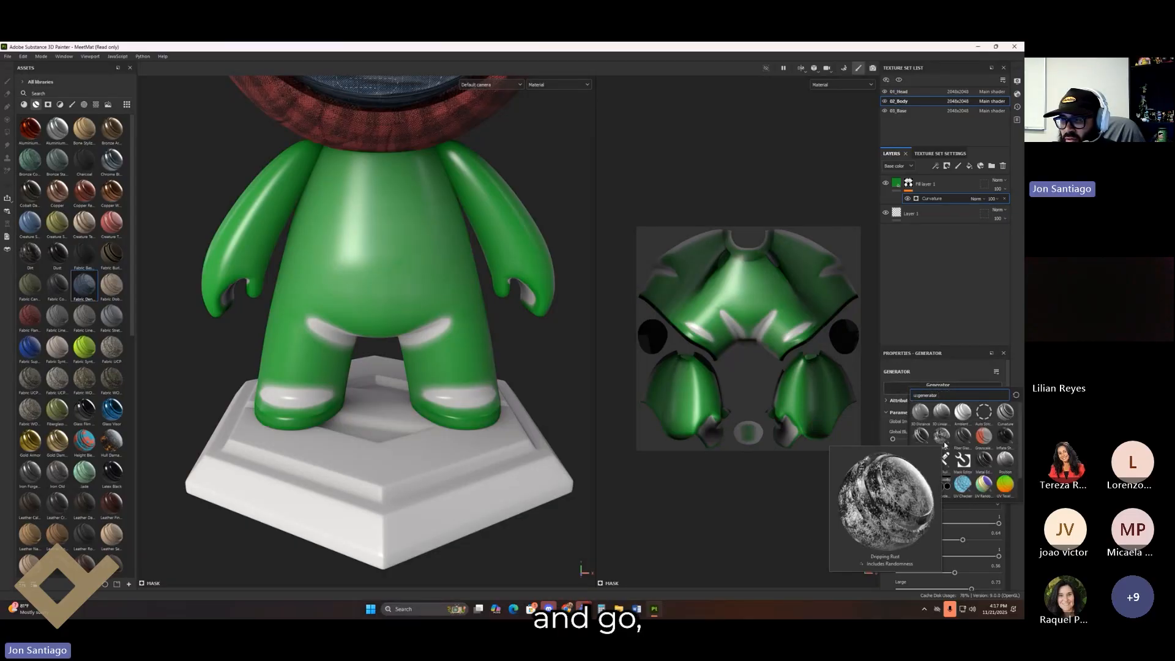
pyautogui.scroll(-1, 1006, 435)
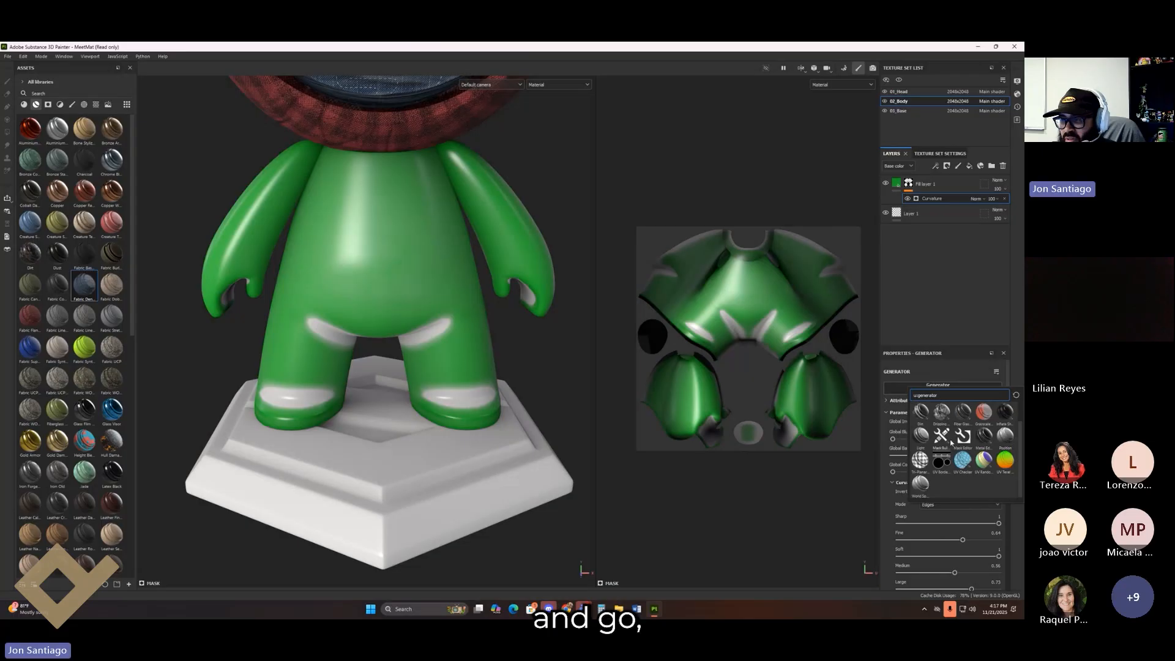
pyautogui.scroll(1, 950, 432)
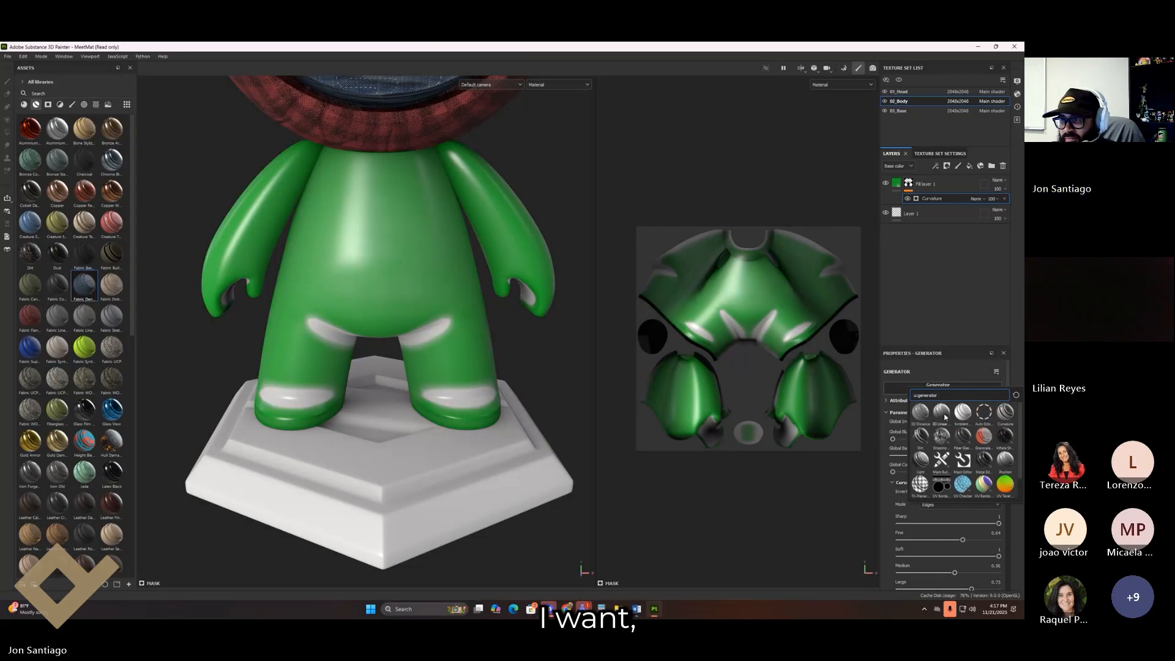
pyautogui.click(942, 414)
# Step: Remove the 3D Linear Gradient generator from the body mask
pyautogui.rightClick(924, 197)
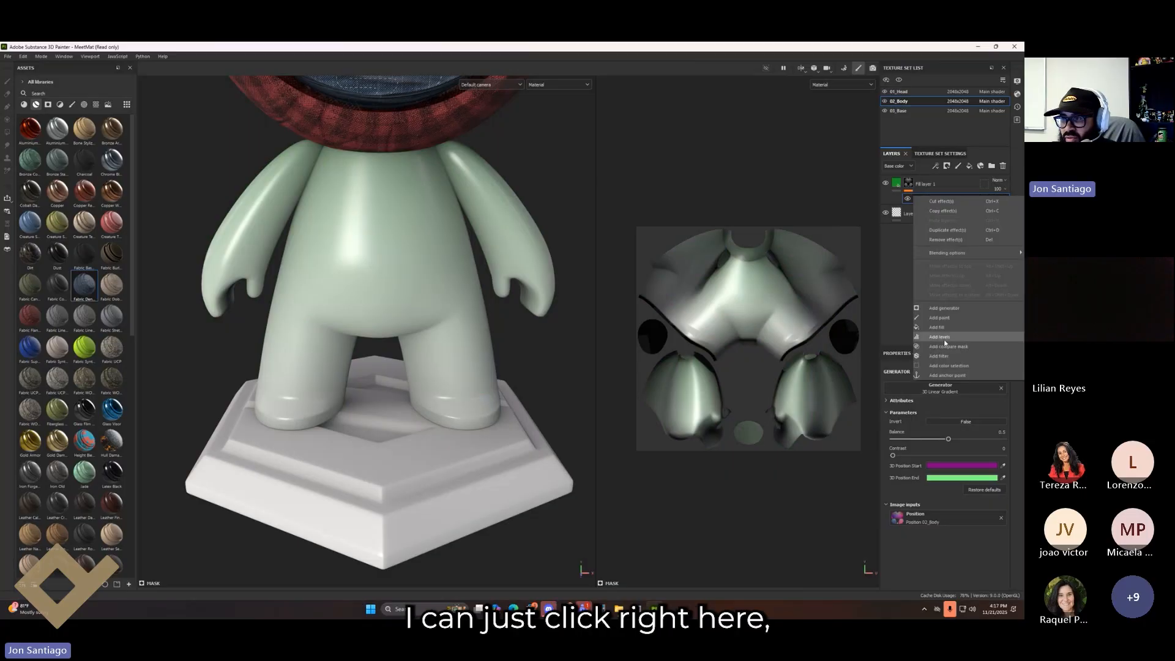
pyautogui.click(908, 199)
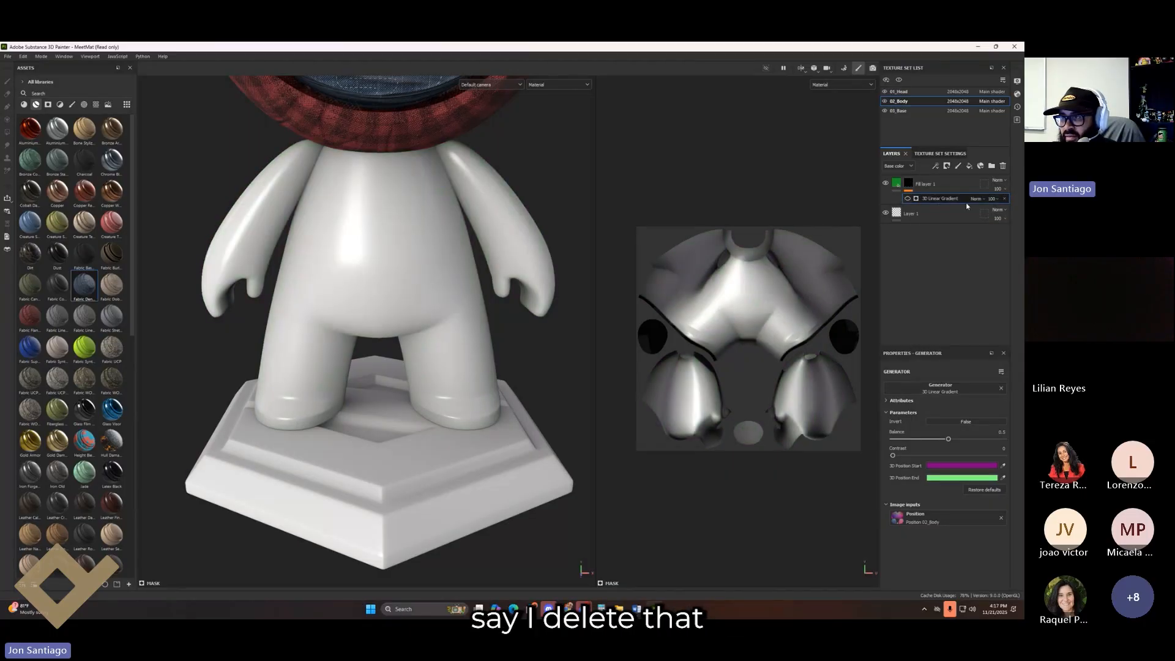
pyautogui.press('Delete')
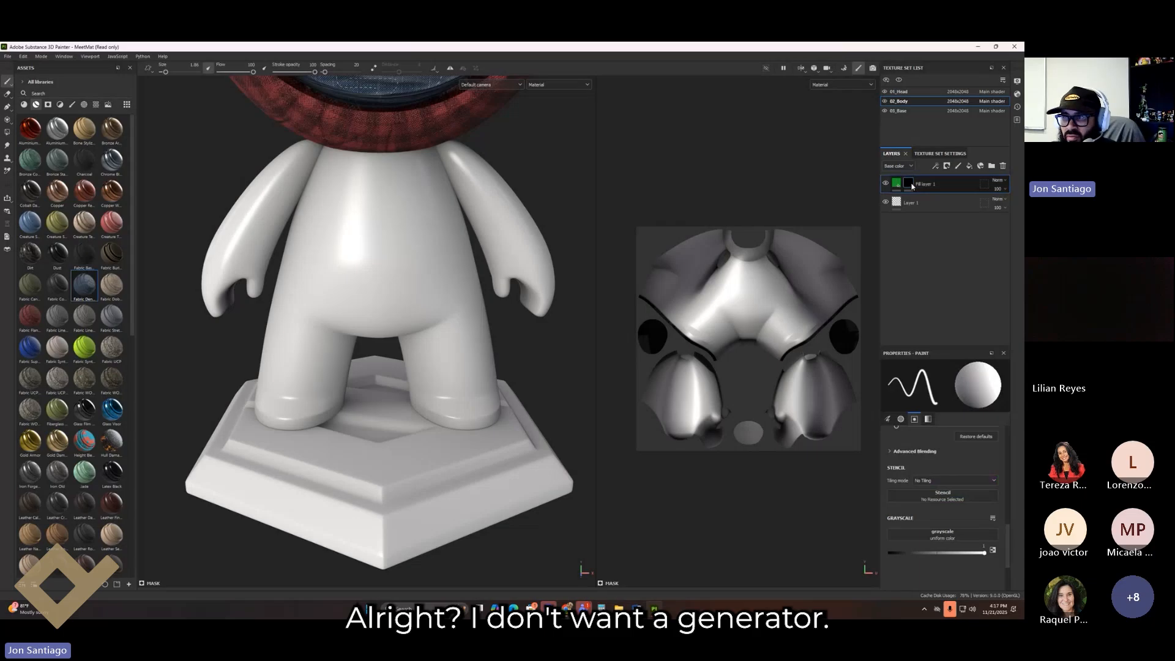
# Step: Add a fill to the mask using the Cells 4 grayscale texture, found by searching 'cell'
pyautogui.rightClick(911, 183)
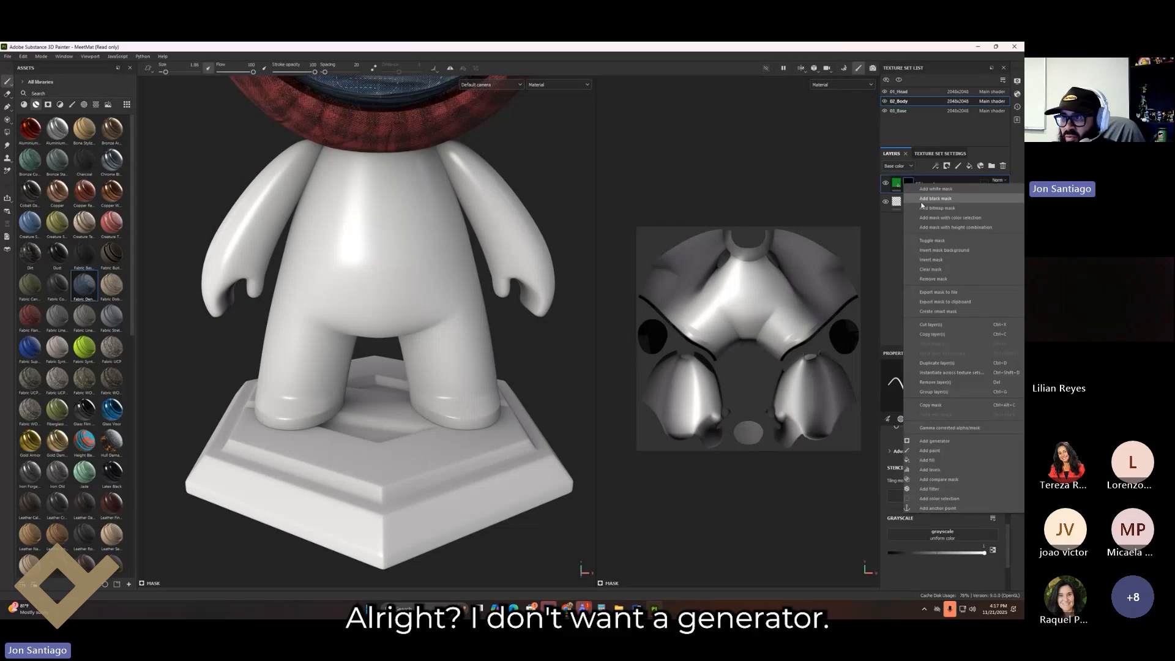
pyautogui.click(959, 460)
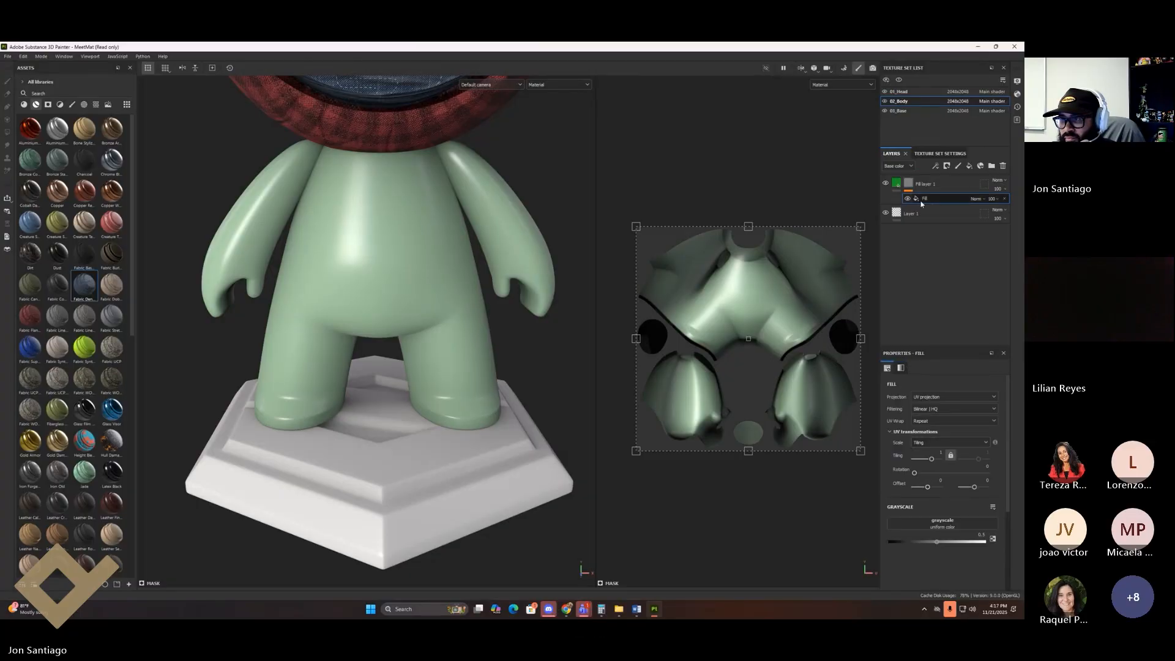
pyautogui.click(950, 527)
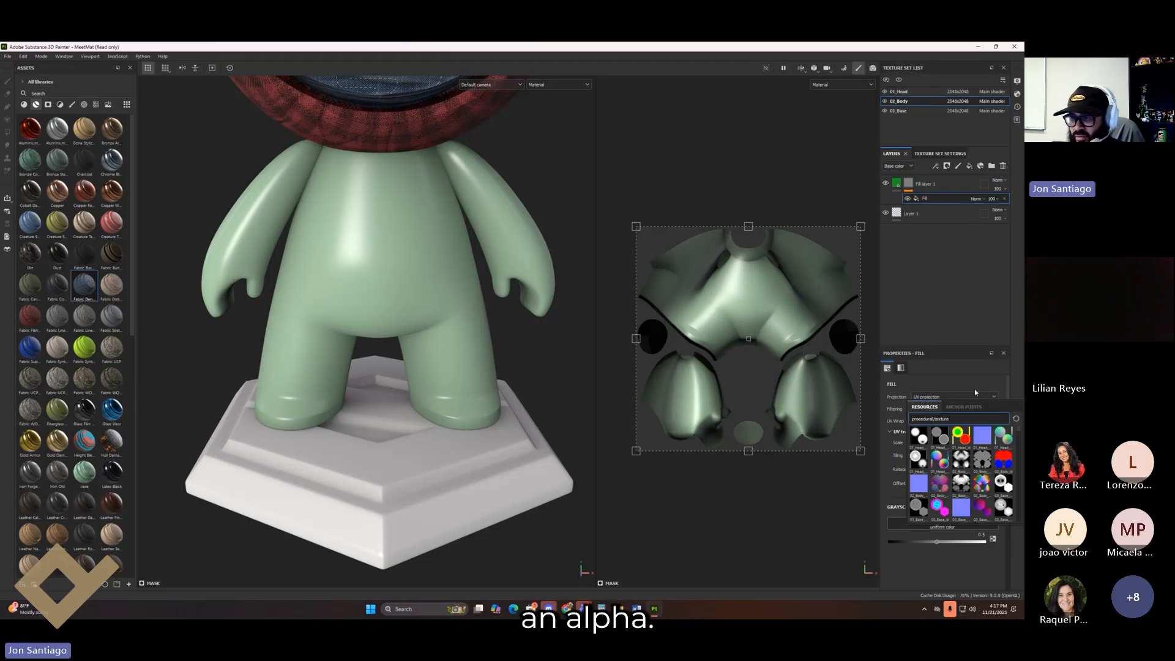
pyautogui.press('BackSpace')
pyautogui.press('BackSpace')
pyautogui.press('BackSpace')
pyautogui.press('BackSpace')
pyautogui.press('BackSpace')
pyautogui.press('BackSpace')
pyautogui.press('BackSpace')
pyautogui.press('BackSpace')
pyautogui.press('BackSpace')
pyautogui.press('BackSpace')
pyautogui.press('BackSpace')
pyautogui.press('BackSpace')
pyautogui.press('BackSpace')
pyautogui.press('BackSpace')
pyautogui.press('BackSpace')
pyautogui.press('BackSpace')
pyautogui.press('BackSpace')
pyautogui.press('BackSpace')
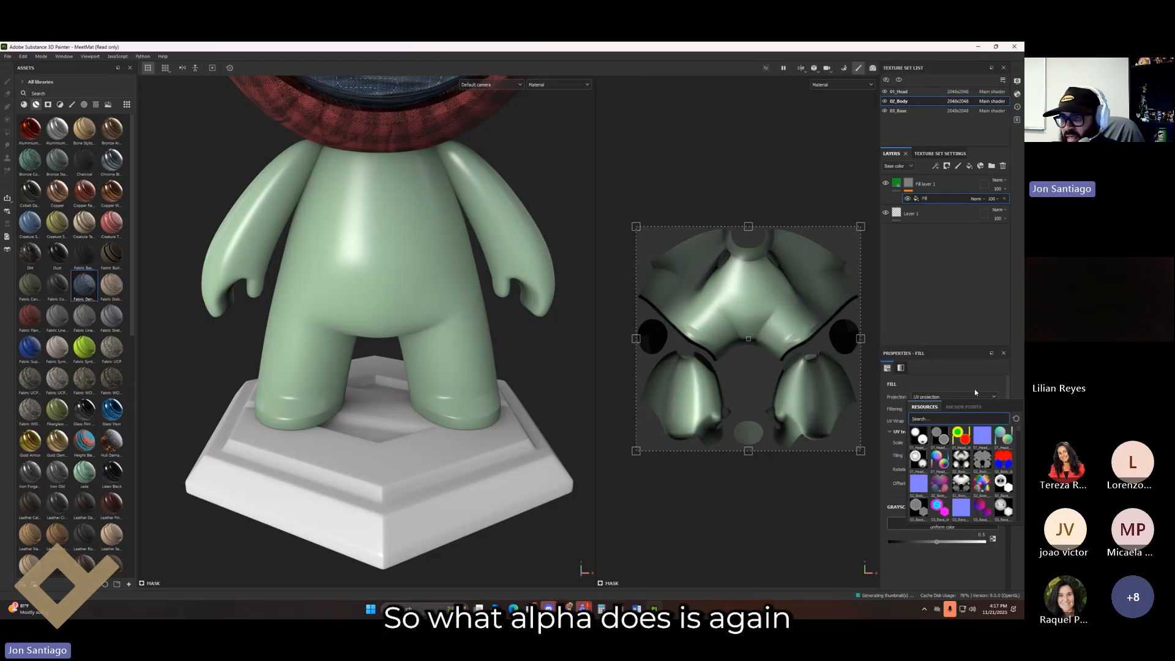
pyautogui.write('cell')
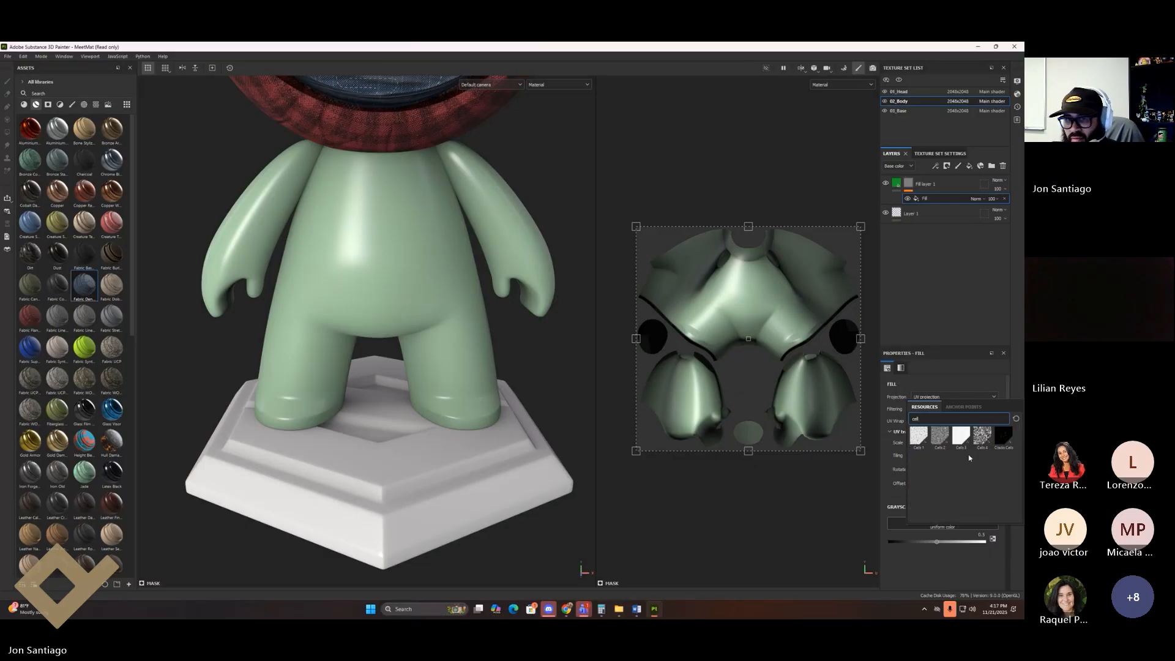
pyautogui.click(982, 436)
pyautogui.keyDown('alt'); pyautogui.moveTo(557, 365); pyautogui.dragTo(591, 436); pyautogui.keyUp('alt')
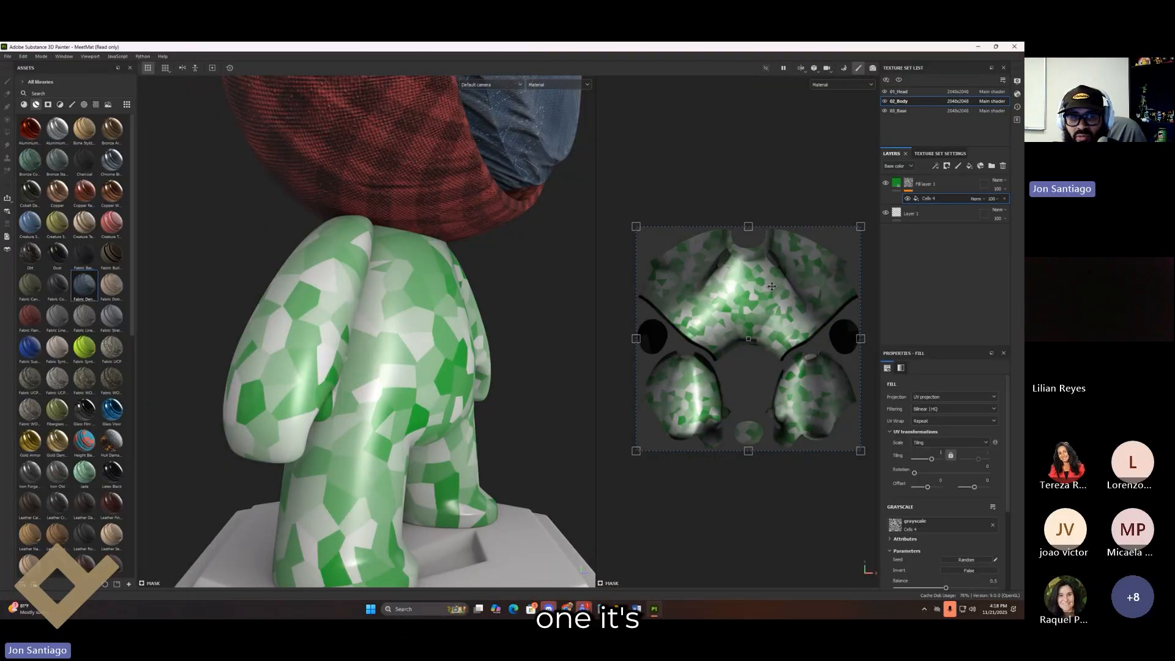
# Step: Set the Cells 4 mask to balance 0.4 and contrast 0.48, and raise tiling for finer cells
pyautogui.keyDown('alt'); pyautogui.moveTo(422, 392); pyautogui.dragTo(472, 366); pyautogui.keyUp('alt')
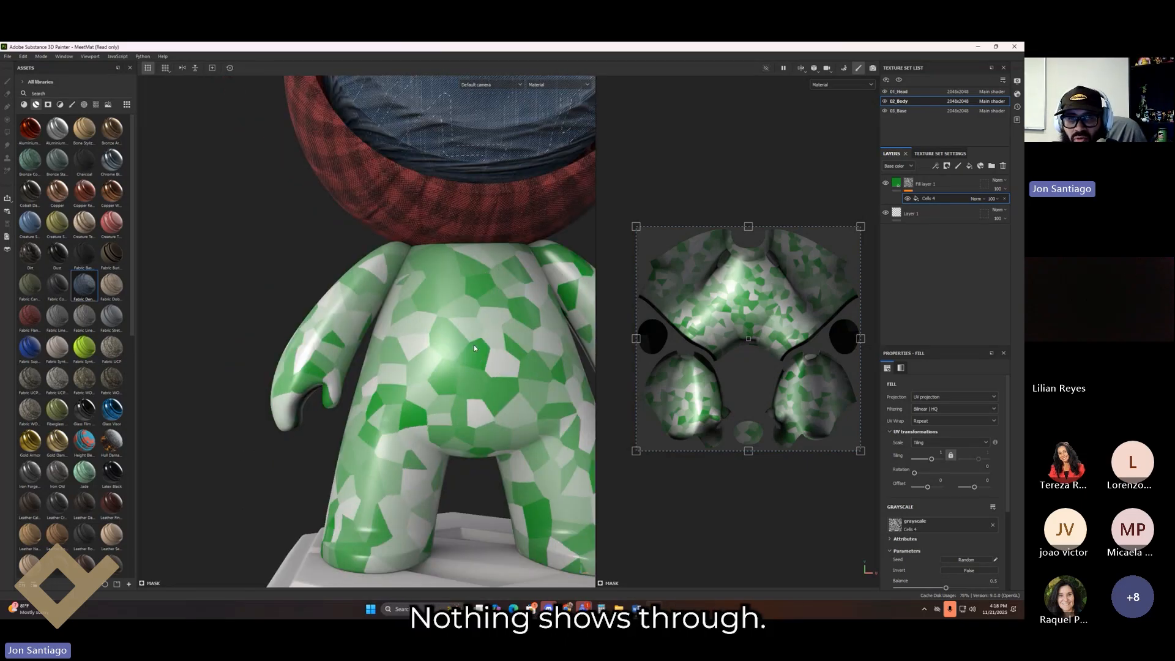
pyautogui.keyDown('alt'); pyautogui.moveTo(388, 456); pyautogui.dragTo(576, 486); pyautogui.keyUp('alt')
pyautogui.scroll(-3, 958, 471)
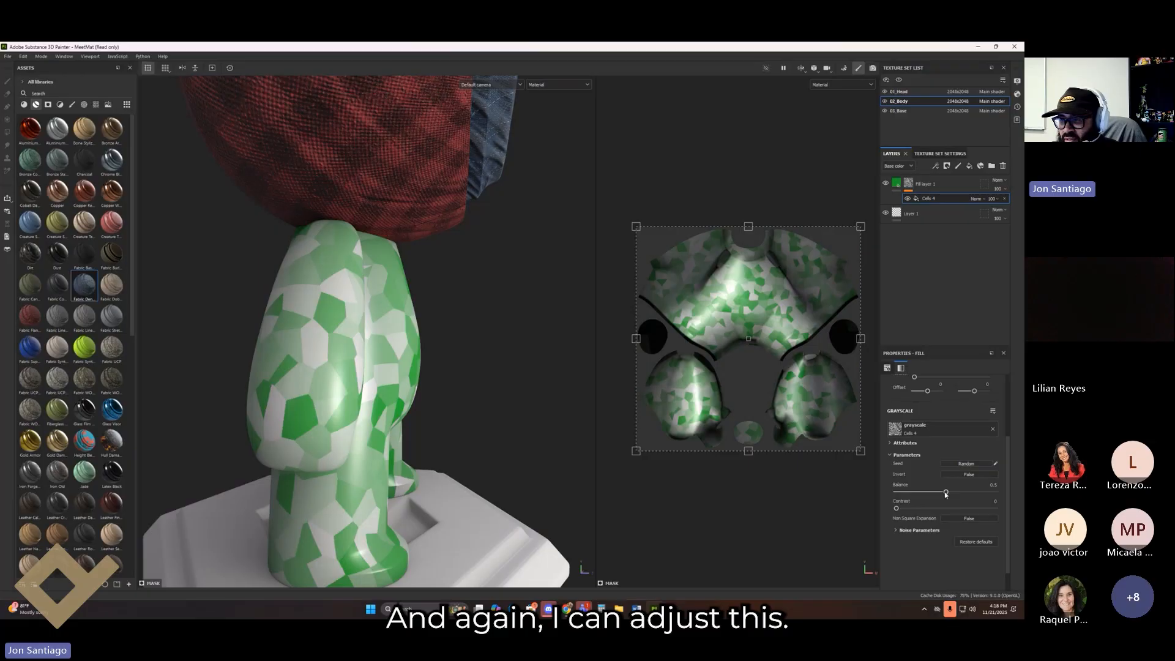
pyautogui.moveTo(946, 493); pyautogui.dragTo(923, 508)
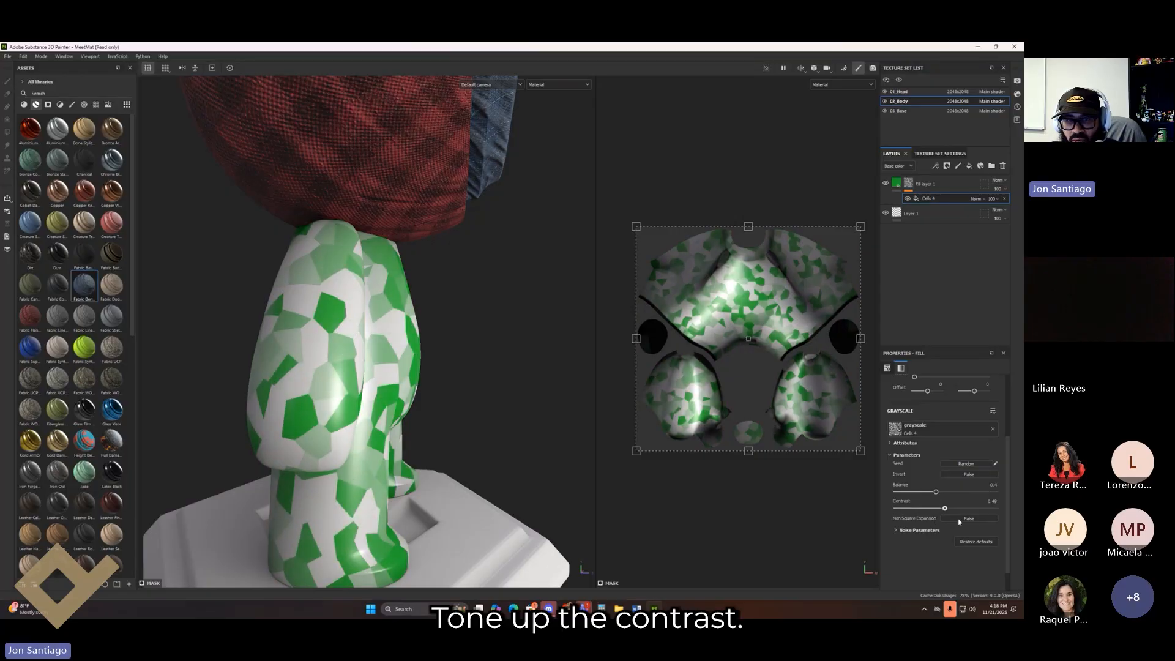
pyautogui.scroll(3, 936, 517)
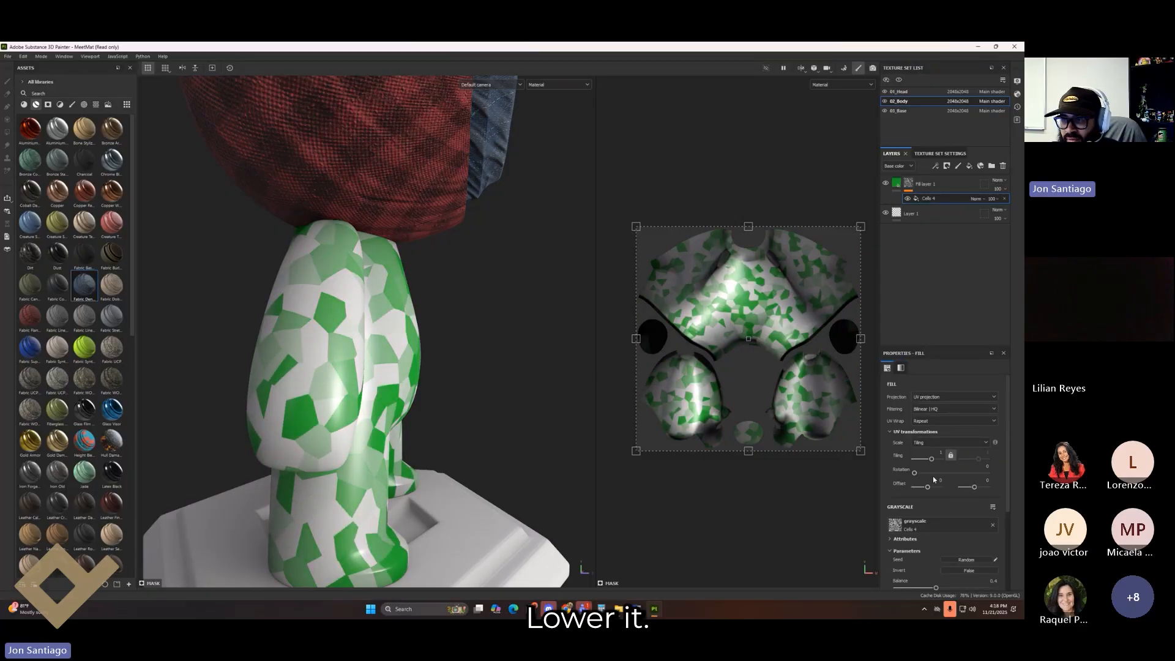
pyautogui.moveTo(931, 461); pyautogui.dragTo(933, 468)
pyautogui.keyDown('alt'); pyautogui.moveTo(569, 447); pyautogui.dragTo(422, 441); pyautogui.keyUp('alt')
# Step: Add a Blur Directional filter above Cells 4 with angle 271 and intensity about 5
pyautogui.rightClick(915, 199)
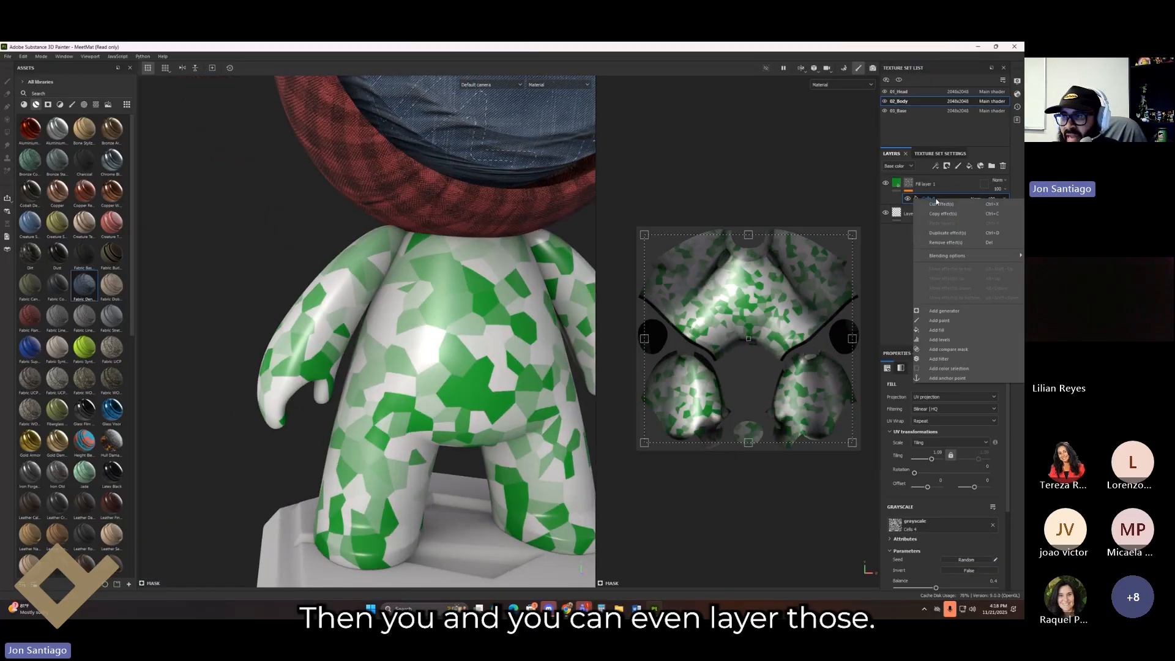
pyautogui.click(970, 364)
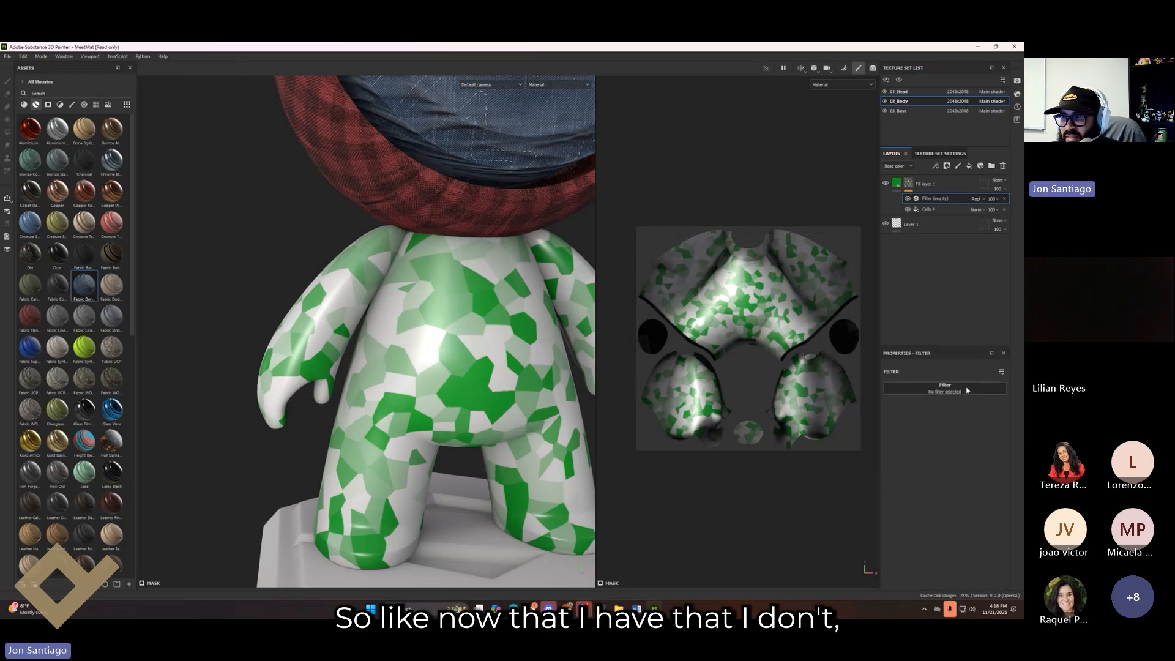
pyautogui.click(965, 387)
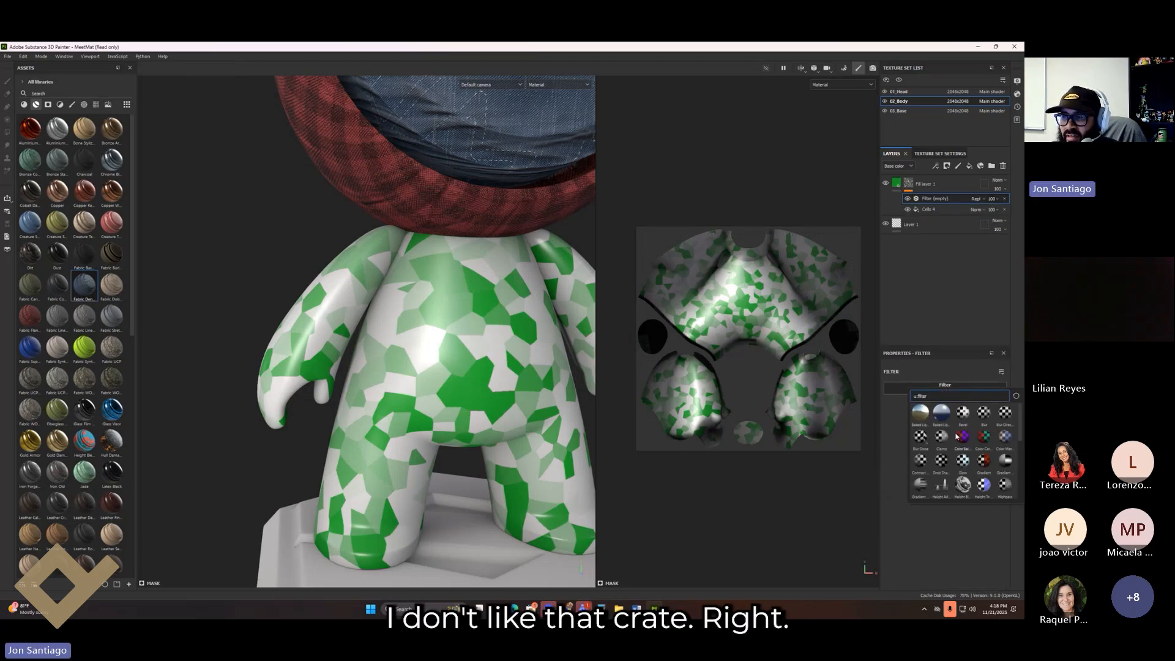
pyautogui.click(1005, 413)
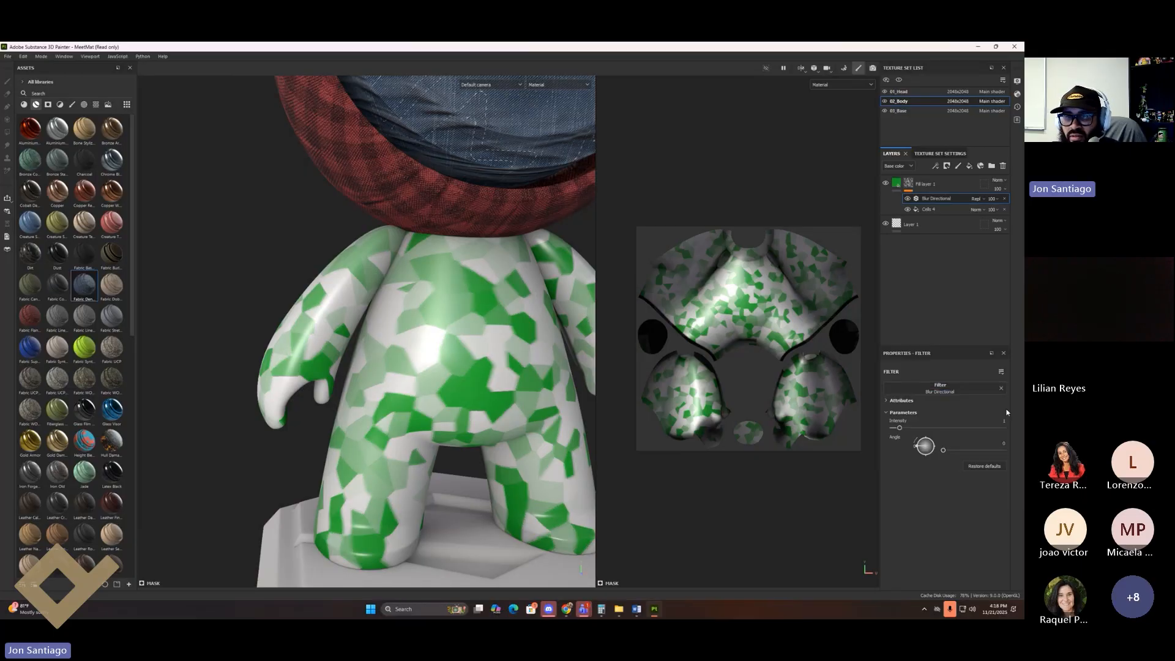
pyautogui.moveTo(944, 450); pyautogui.dragTo(989, 450)
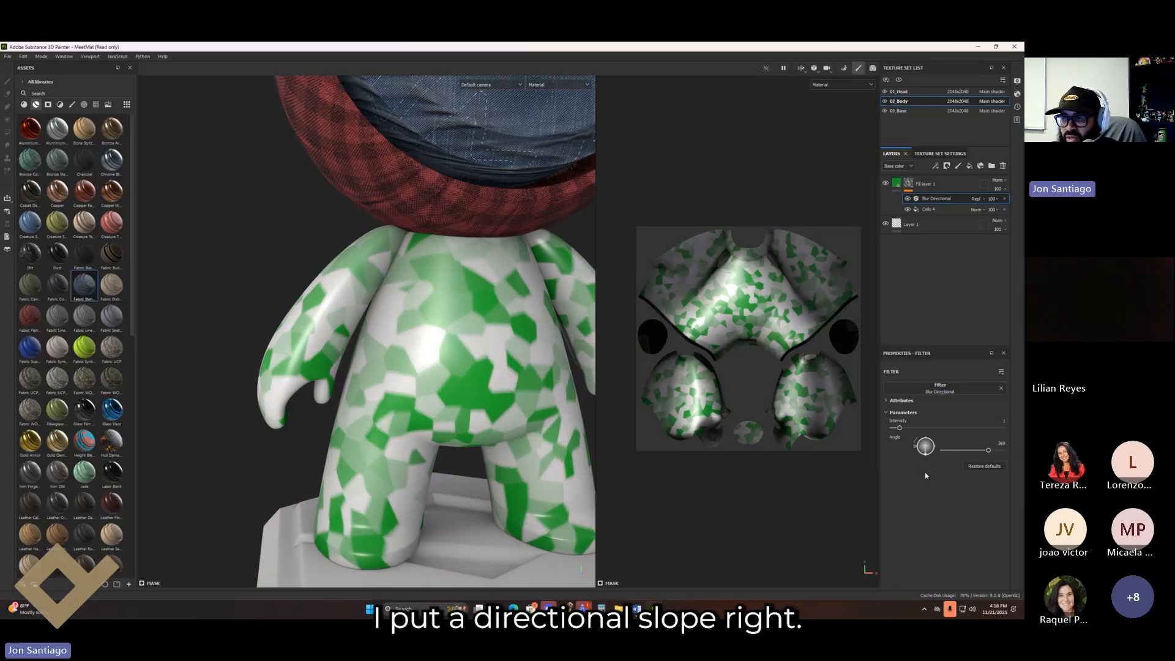
pyautogui.moveTo(900, 427); pyautogui.dragTo(927, 427)
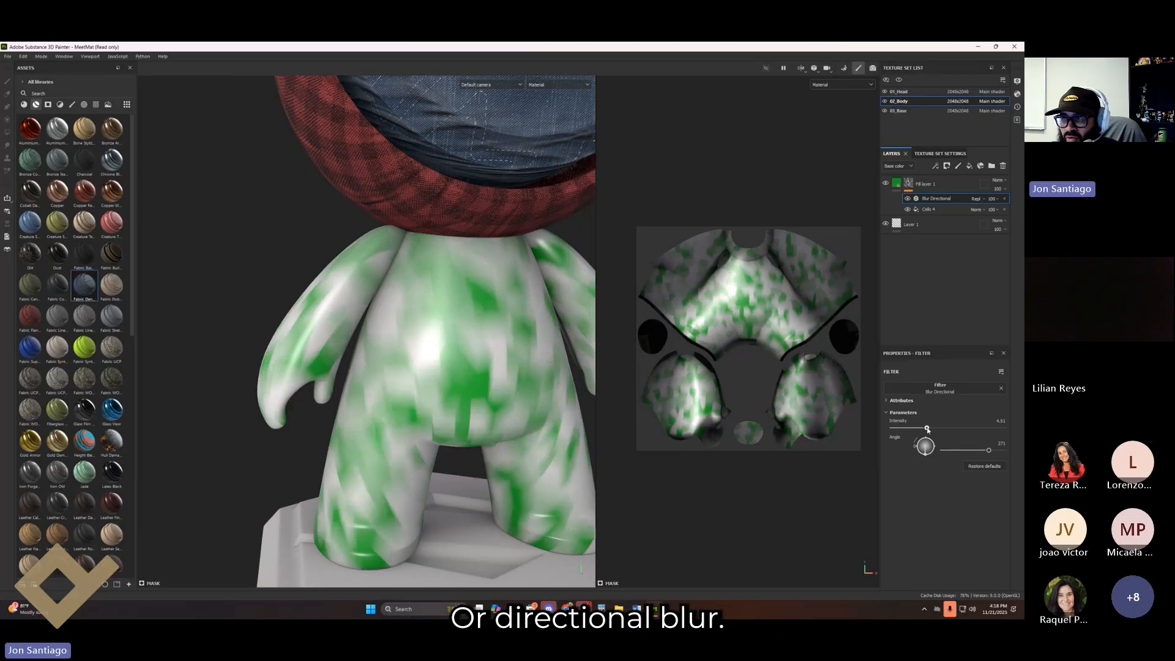
# Step: Swap the filter for Blur Slope at intensity 0.3 and compare the result on the model
pyautogui.rightClick(934, 200)
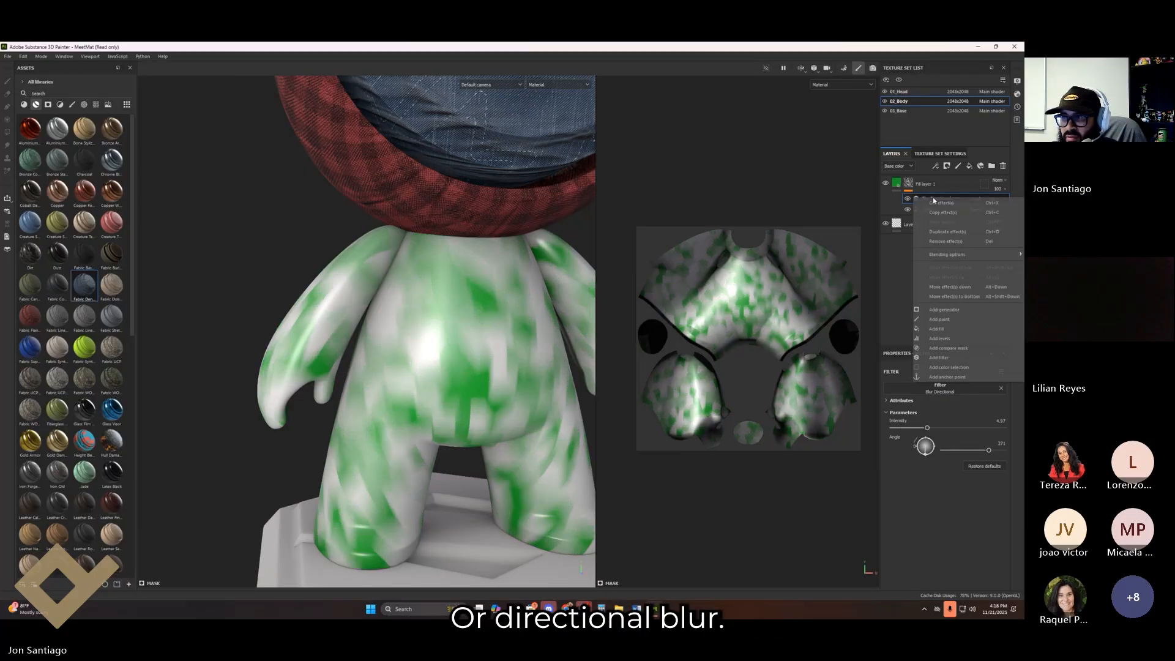
pyautogui.click(922, 392)
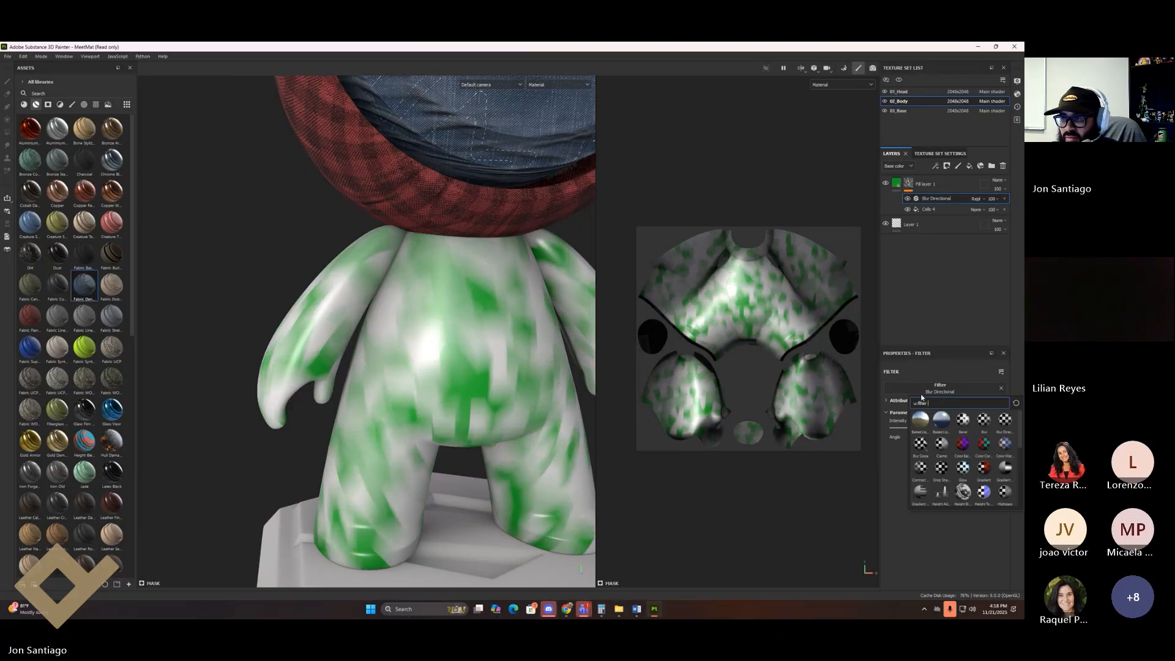
pyautogui.click(922, 445)
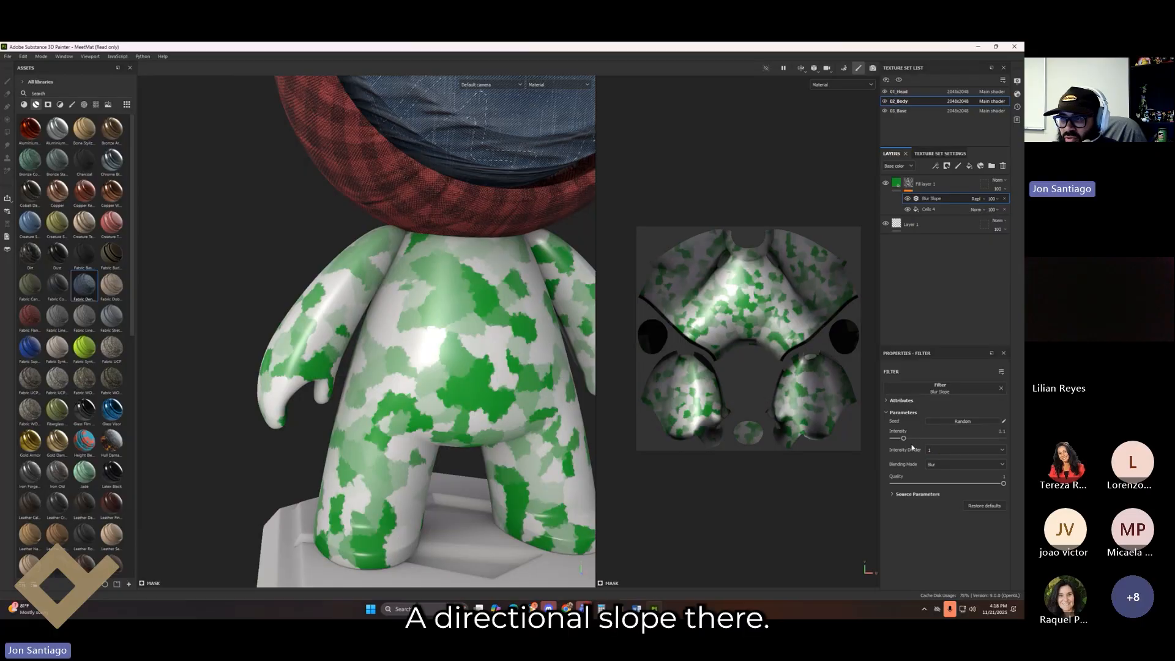
pyautogui.moveTo(905, 438); pyautogui.dragTo(927, 439)
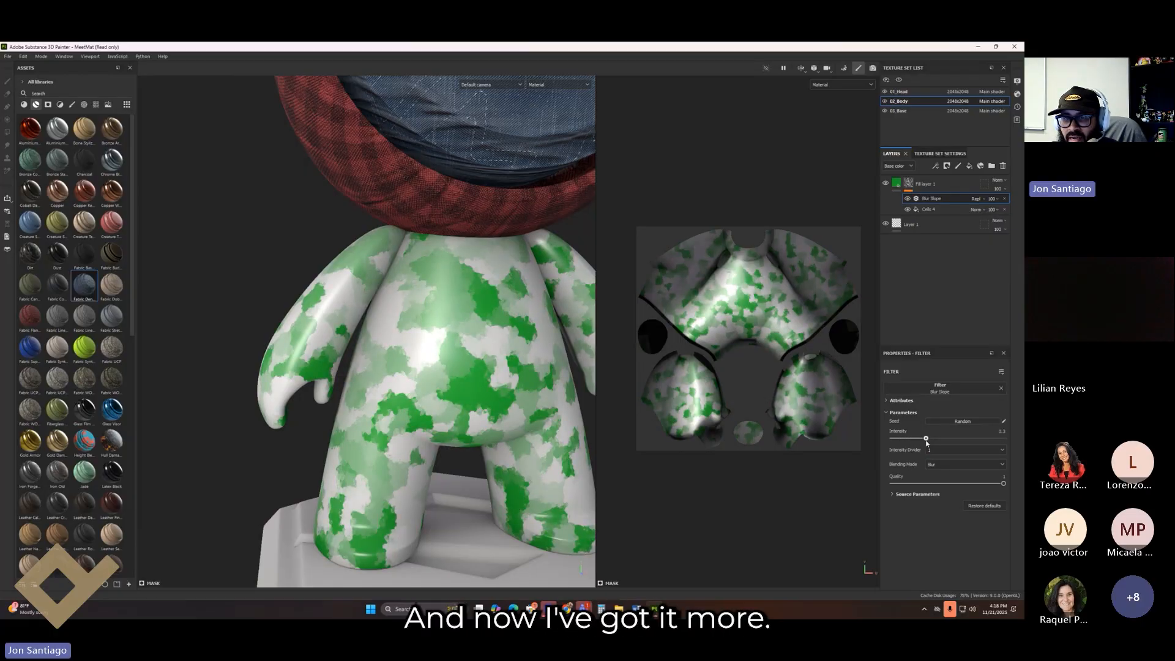
pyautogui.keyDown('alt'); pyautogui.moveTo(184, 398); pyautogui.dragTo(907, 252); pyautogui.keyUp('alt')
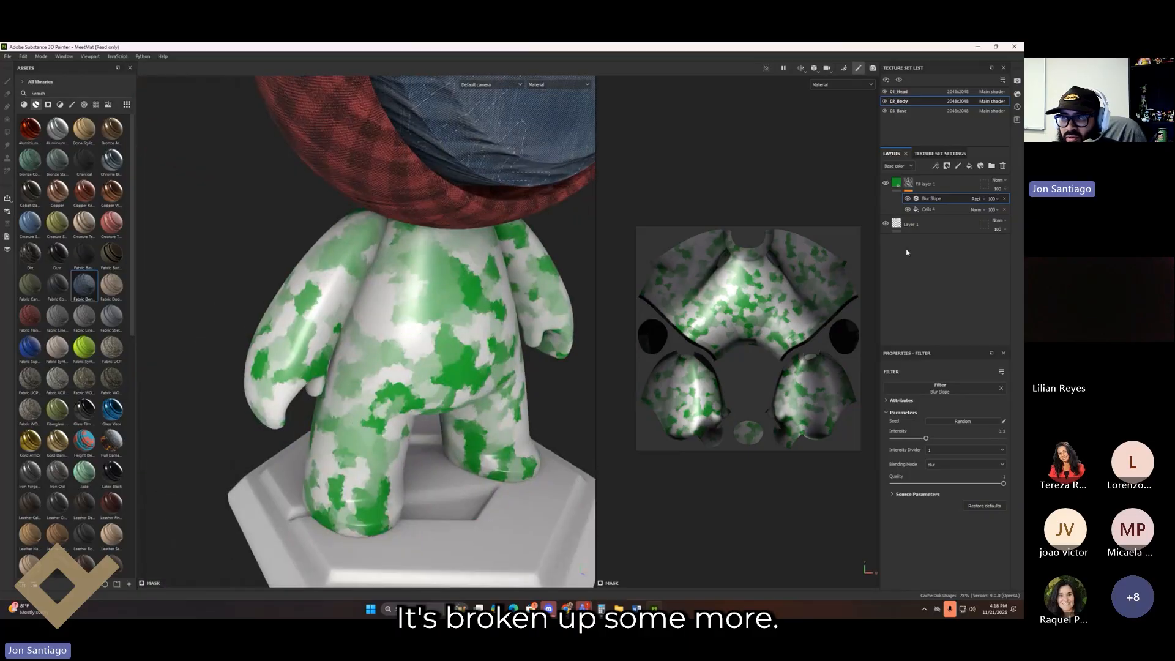
pyautogui.click(907, 200)
pyautogui.click(907, 199)
pyautogui.keyDown('alt'); pyautogui.moveTo(380, 368); pyautogui.dragTo(452, 396); pyautogui.keyUp('alt')
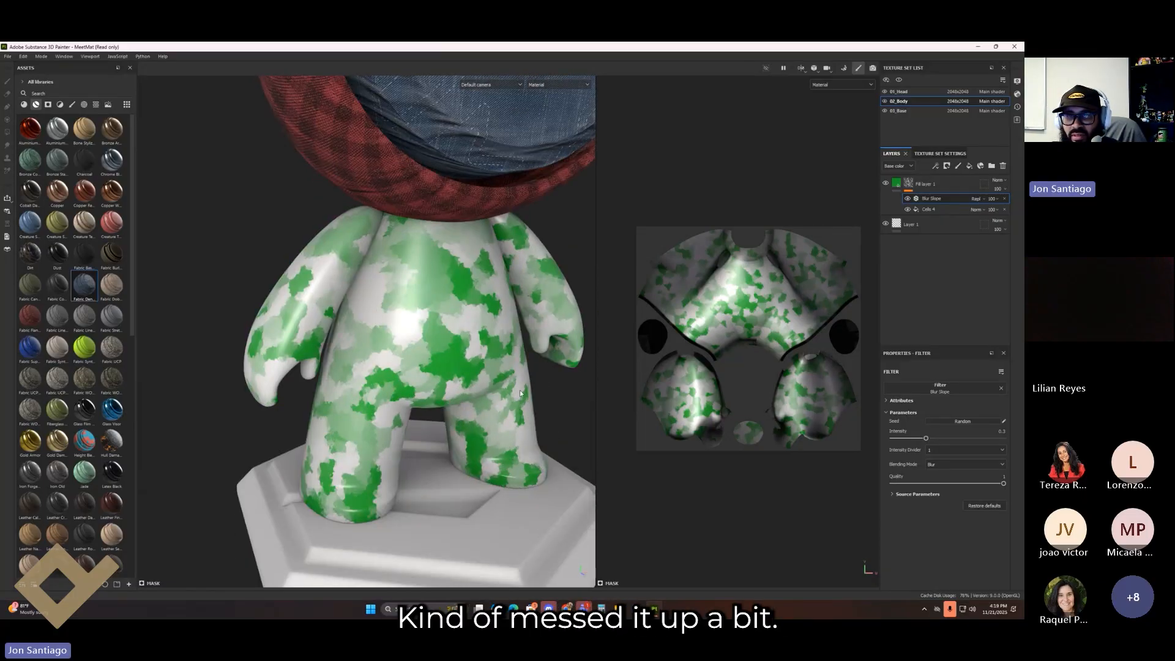
pyautogui.scroll(-3, 521, 393)
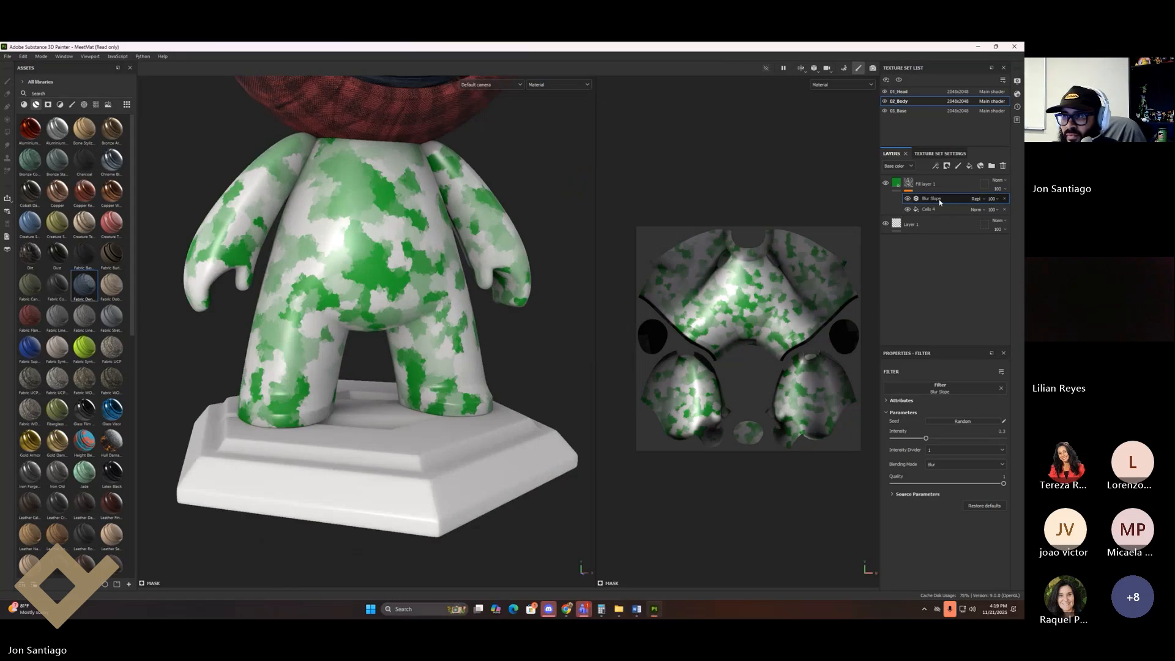
# Step: Add a Sharpen filter at intensity 3.62 above Blur Slope and inspect the camo on the leg
pyautogui.rightClick(940, 201)
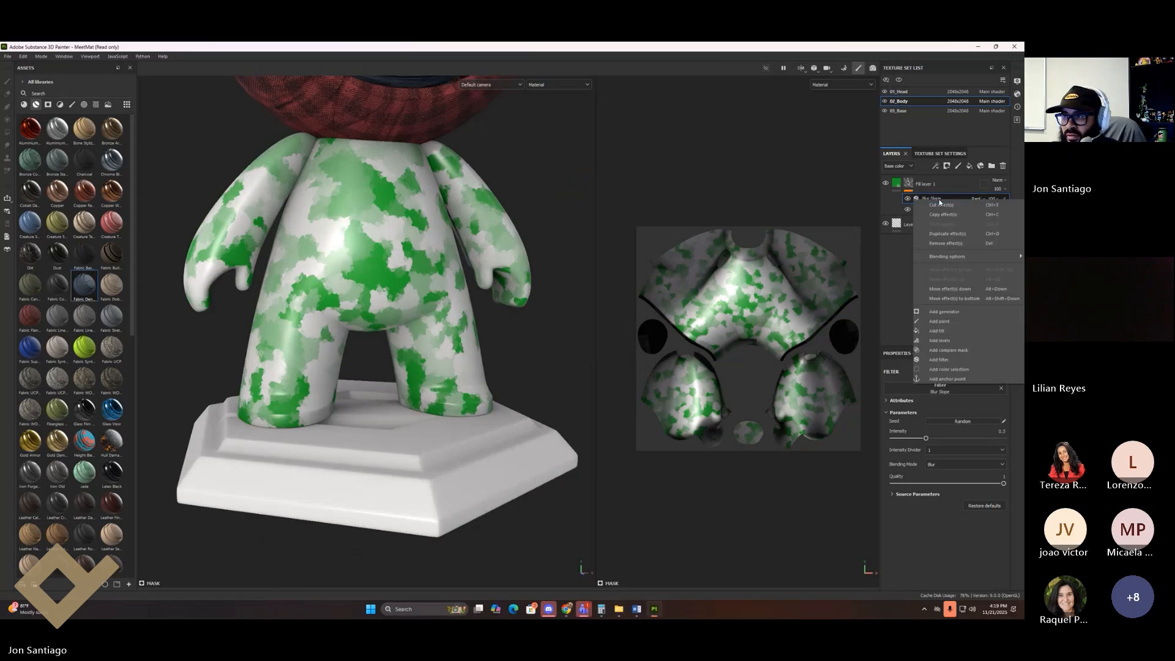
pyautogui.click(959, 361)
pyautogui.click(964, 390)
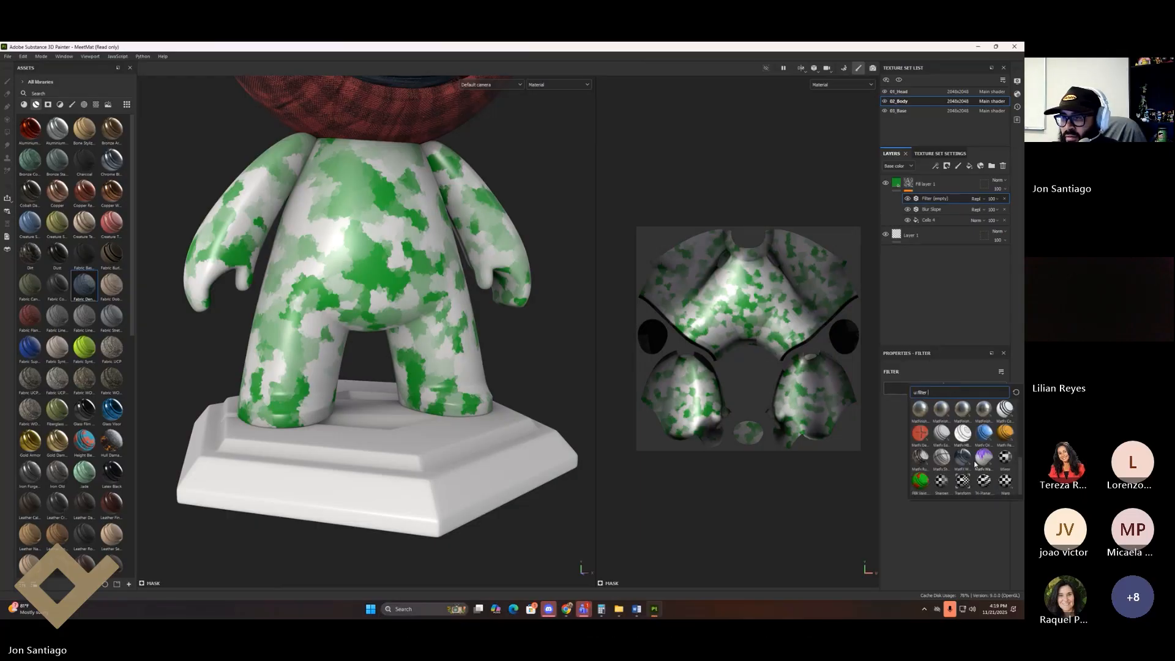
pyautogui.click(949, 483)
pyautogui.moveTo(931, 431); pyautogui.dragTo(993, 428)
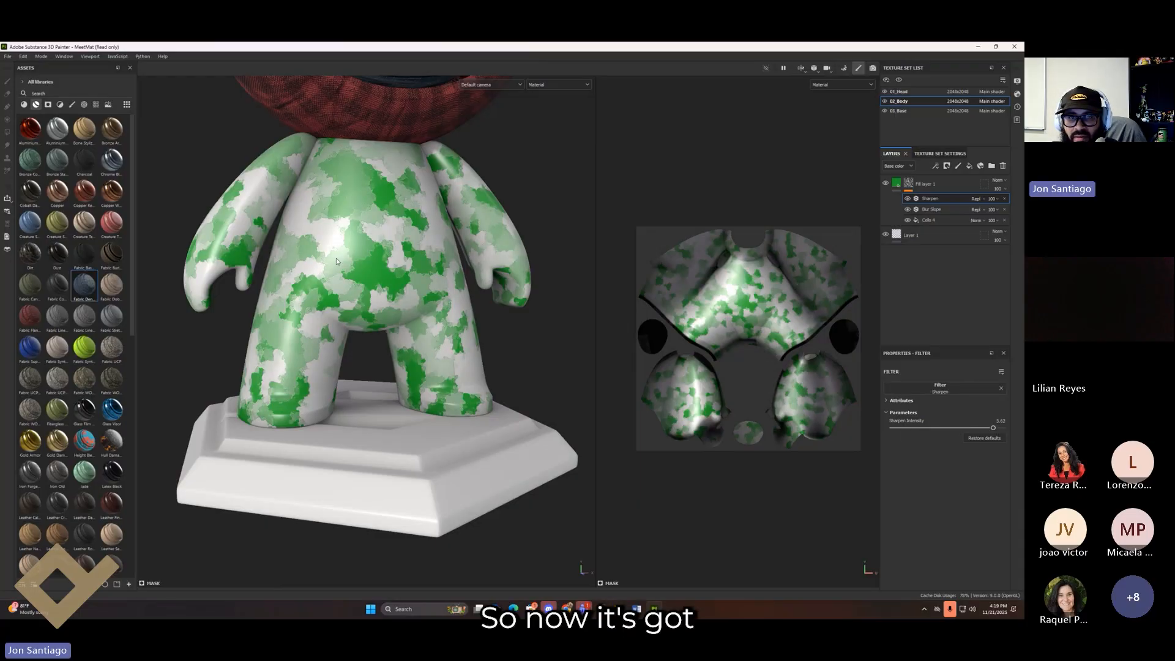
pyautogui.scroll(5, 336, 261)
pyautogui.keyDown('alt'); pyautogui.moveTo(336, 261); pyautogui.dragTo(516, 297); pyautogui.keyUp('alt')
# Step: Raise Fill layer 1's Height channel to about 0.31 so the camo patches emboss
pyautogui.click(924, 183)
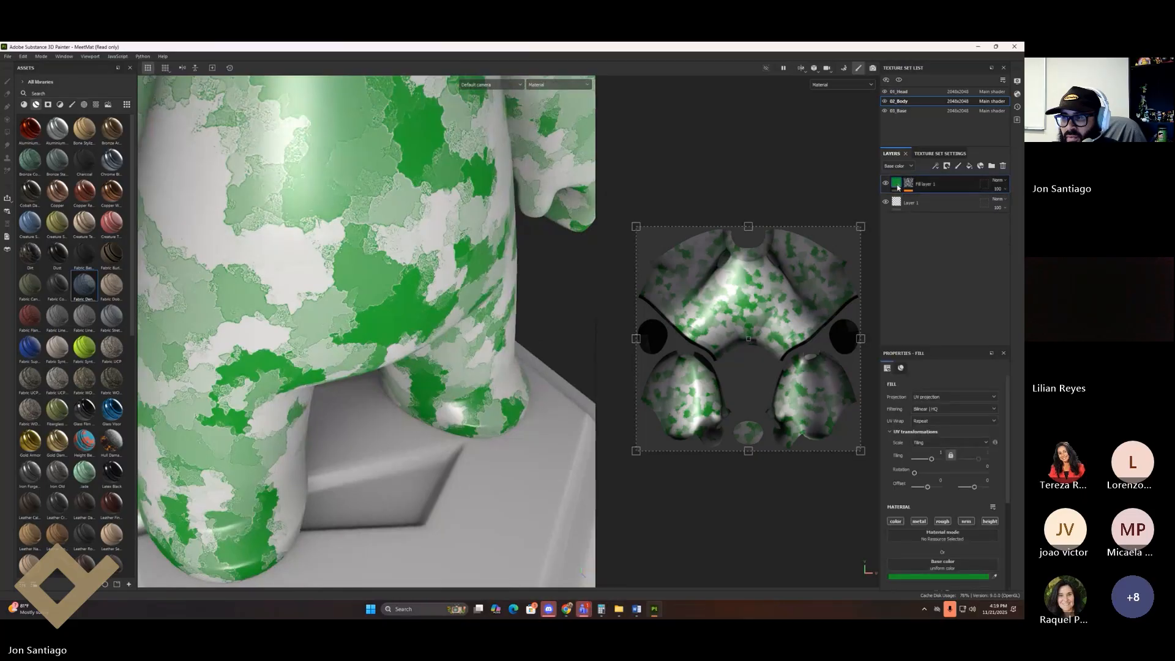
pyautogui.scroll(-2, 928, 497)
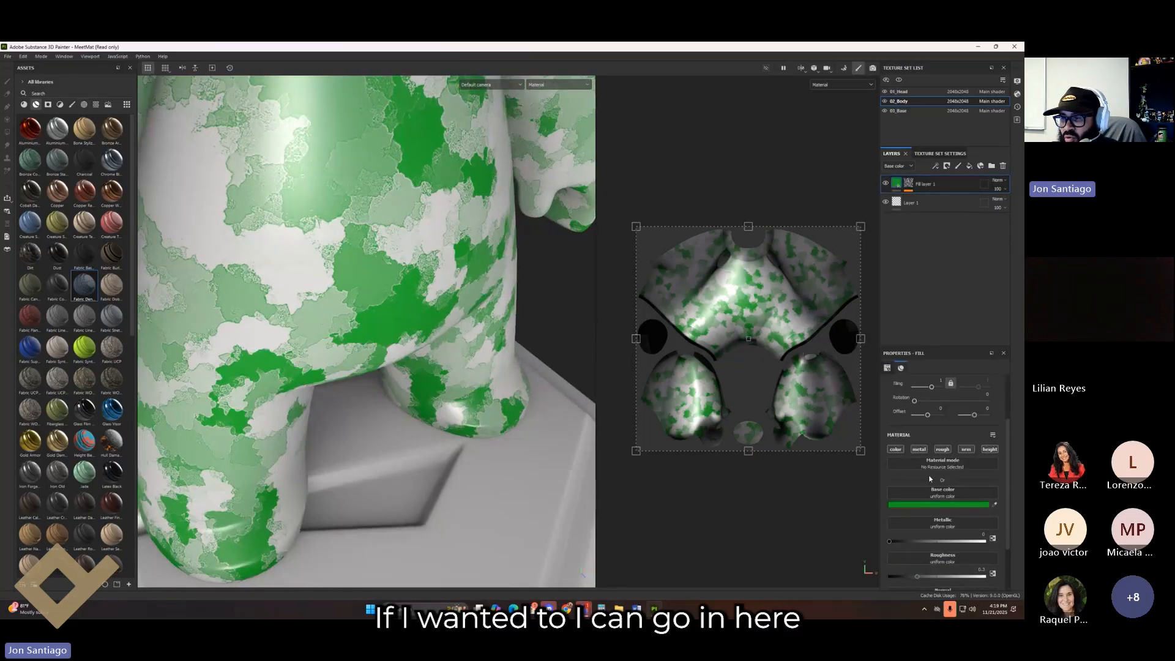
pyautogui.scroll(-1, 918, 451)
pyautogui.keyDown('alt'); pyautogui.moveTo(292, 248); pyautogui.dragTo(389, 257); pyautogui.keyUp('alt')
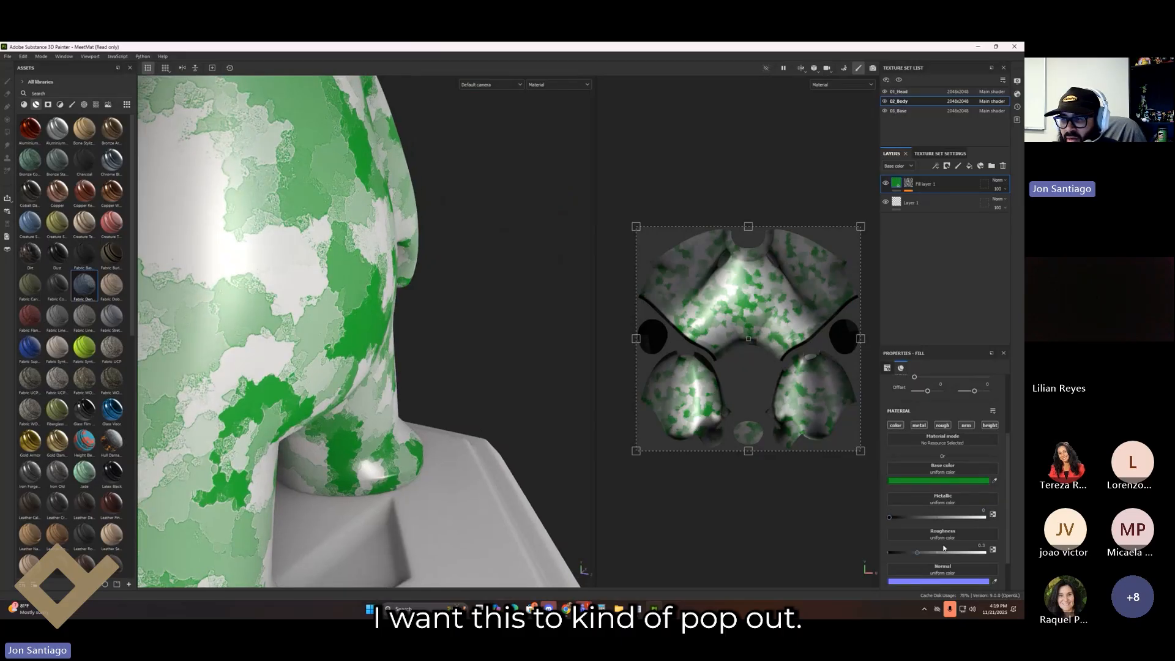
pyautogui.scroll(-2, 944, 548)
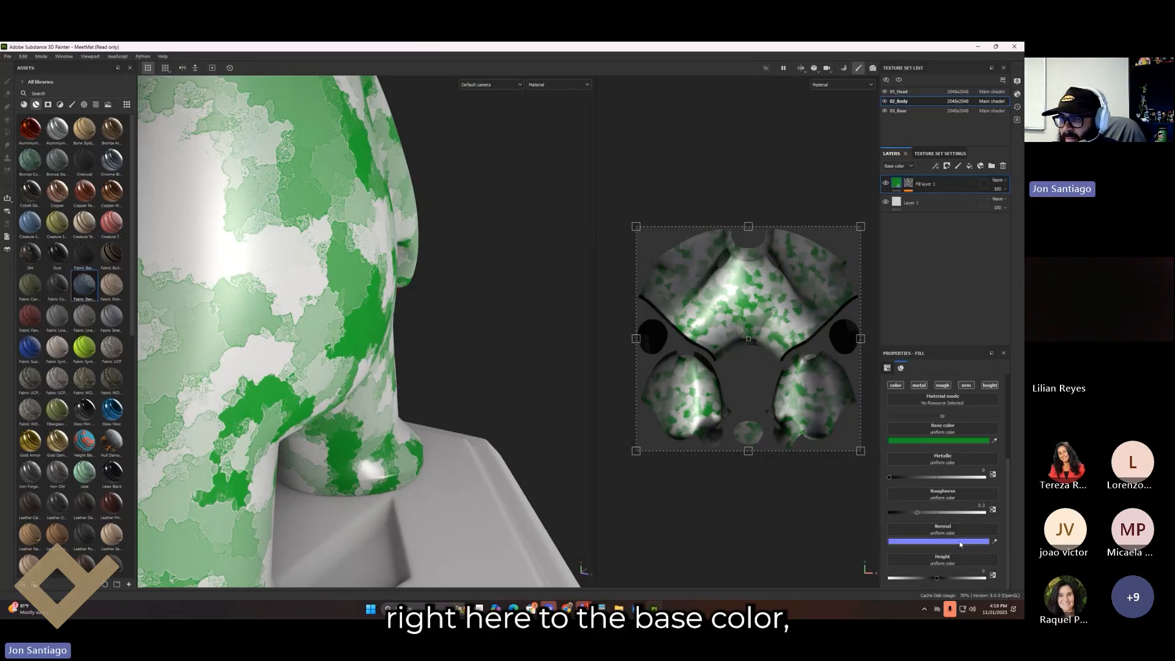
pyautogui.moveTo(937, 578)
pyautogui.mouseDown()
pyautogui.moveTo(972, 579)
pyautogui.moveTo(952, 580)
pyautogui.mouseUp()
pyautogui.keyDown('alt'); pyautogui.moveTo(441, 343); pyautogui.dragTo(165, 380); pyautogui.keyUp('alt')
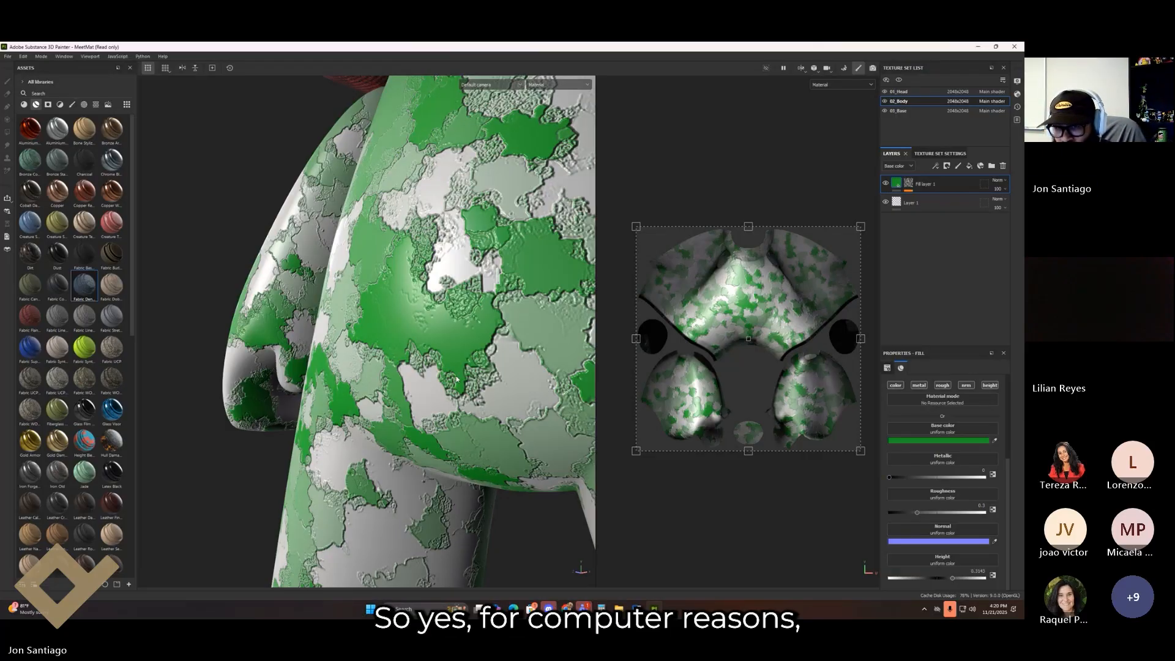
pyautogui.keyDown('alt'); pyautogui.moveTo(456, 410); pyautogui.dragTo(240, 385, button='middle'); pyautogui.keyUp('alt')
pyautogui.scroll(-6, 294, 383)
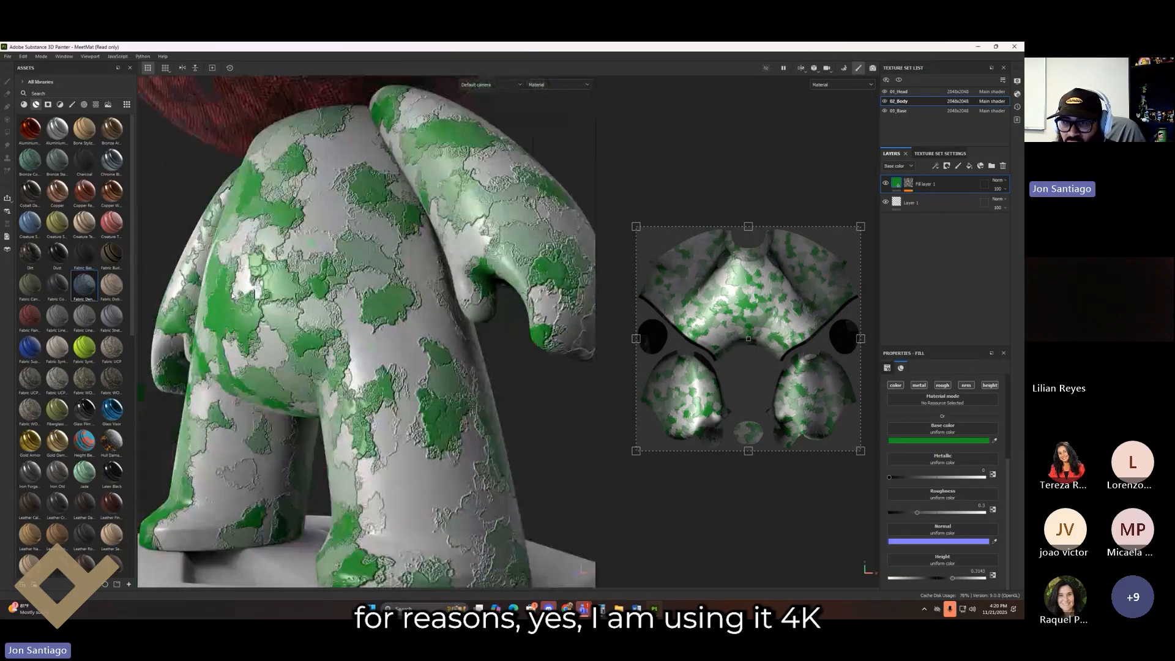
pyautogui.keyDown('alt'); pyautogui.moveTo(331, 375); pyautogui.dragTo(417, 379); pyautogui.keyUp('alt')
pyautogui.scroll(-8, 416, 378)
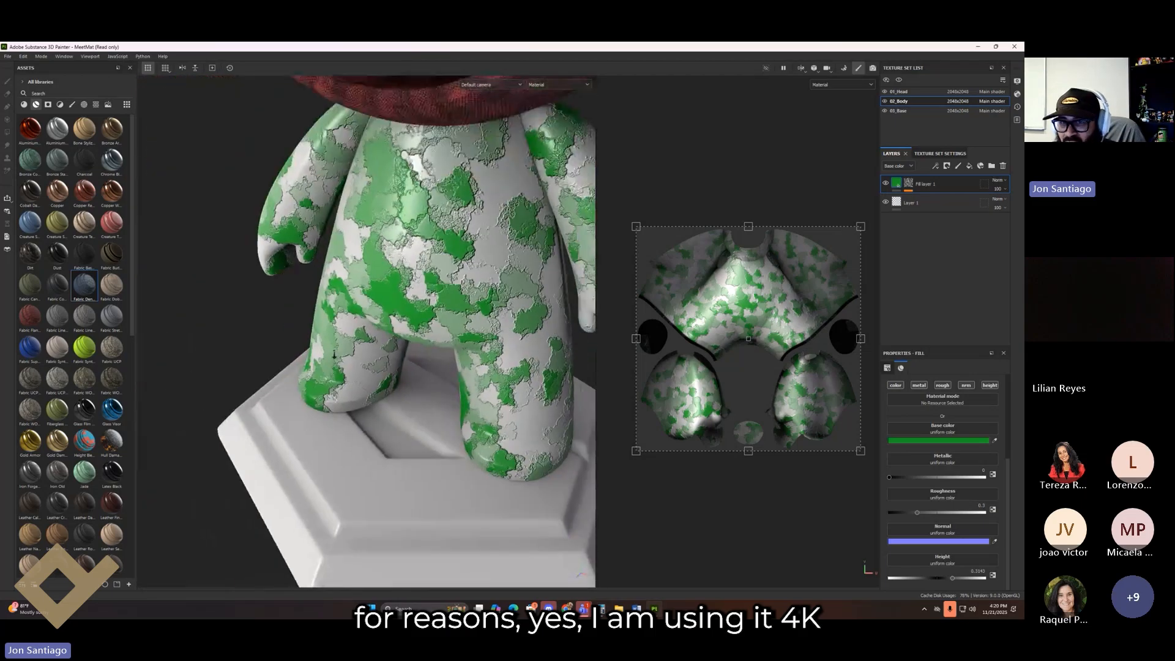
pyautogui.scroll(6, 441, 436)
pyautogui.keyDown('alt'); pyautogui.moveTo(442, 429); pyautogui.dragTo(574, 338); pyautogui.keyUp('alt')
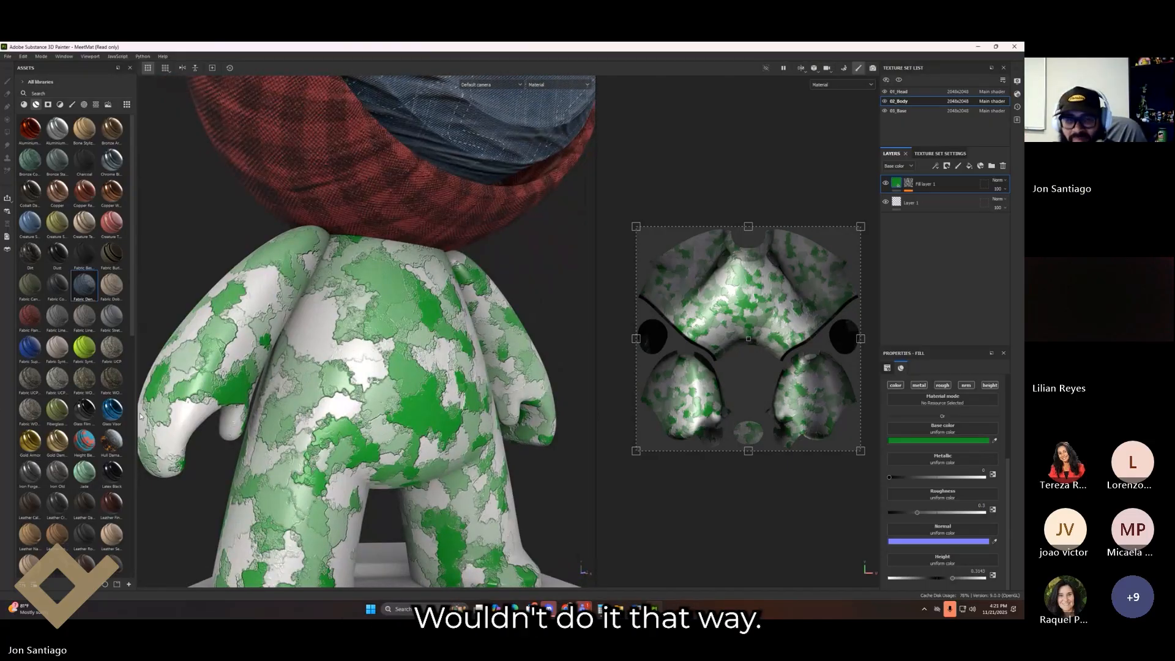
pyautogui.keyDown('alt'); pyautogui.moveTo(429, 426); pyautogui.dragTo(528, 331); pyautogui.keyUp('alt')
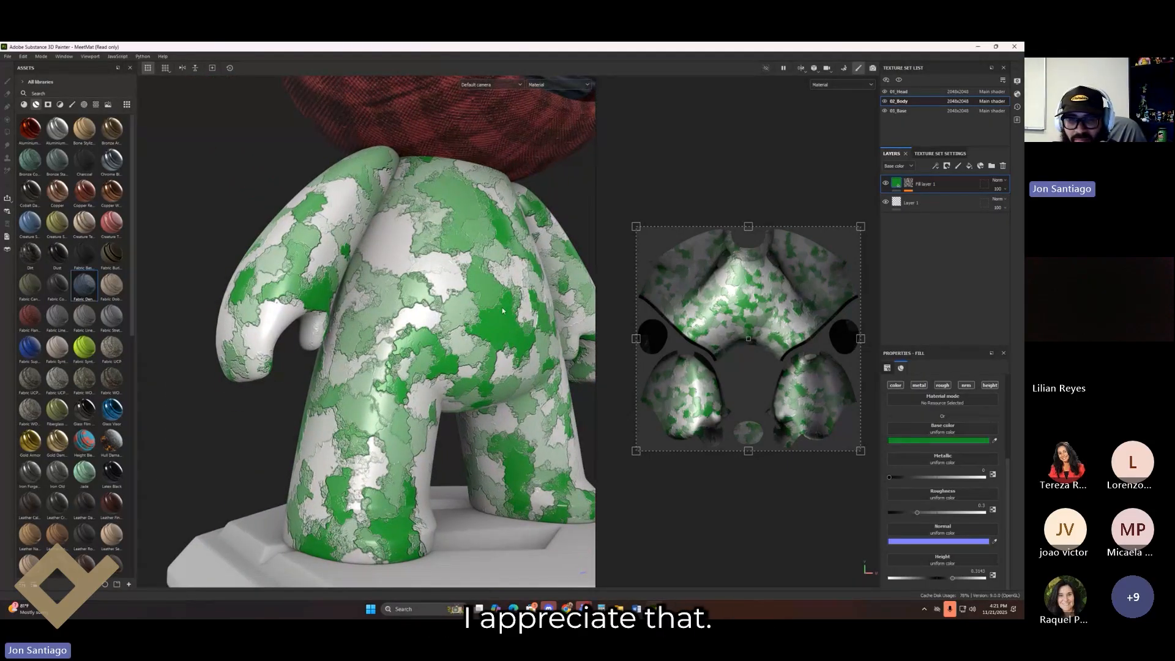
pyautogui.keyDown('alt'); pyautogui.moveTo(409, 295); pyautogui.dragTo(412, 369); pyautogui.keyUp('alt')
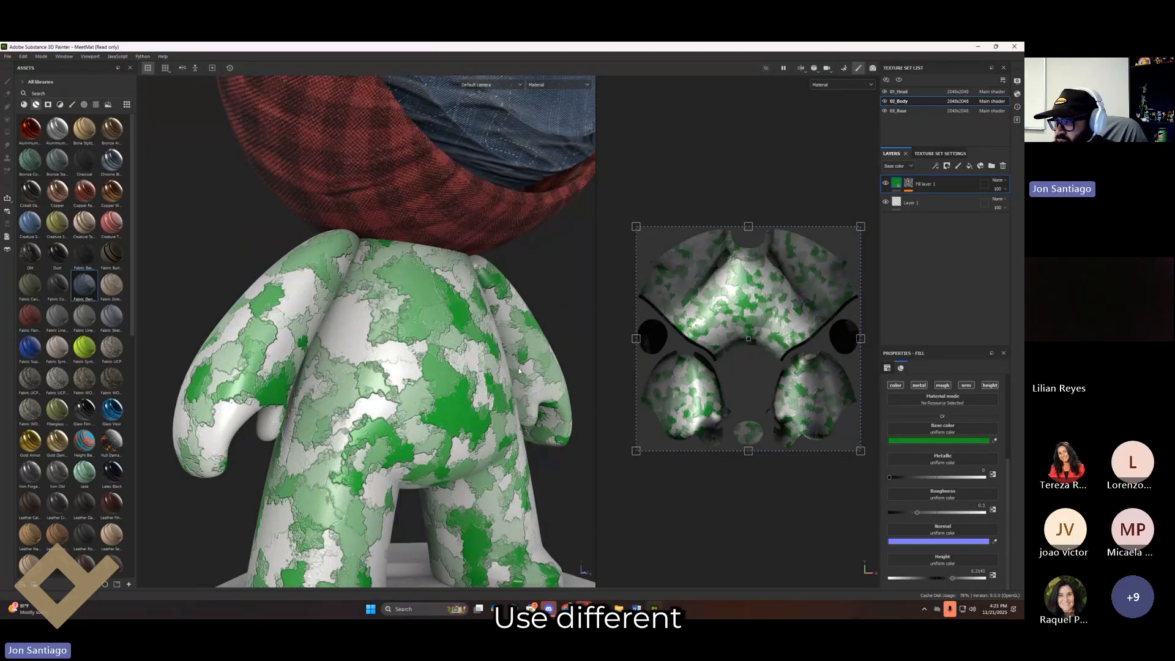
pyautogui.keyDown('alt'); pyautogui.moveTo(512, 370); pyautogui.dragTo(403, 295); pyautogui.keyUp('alt')
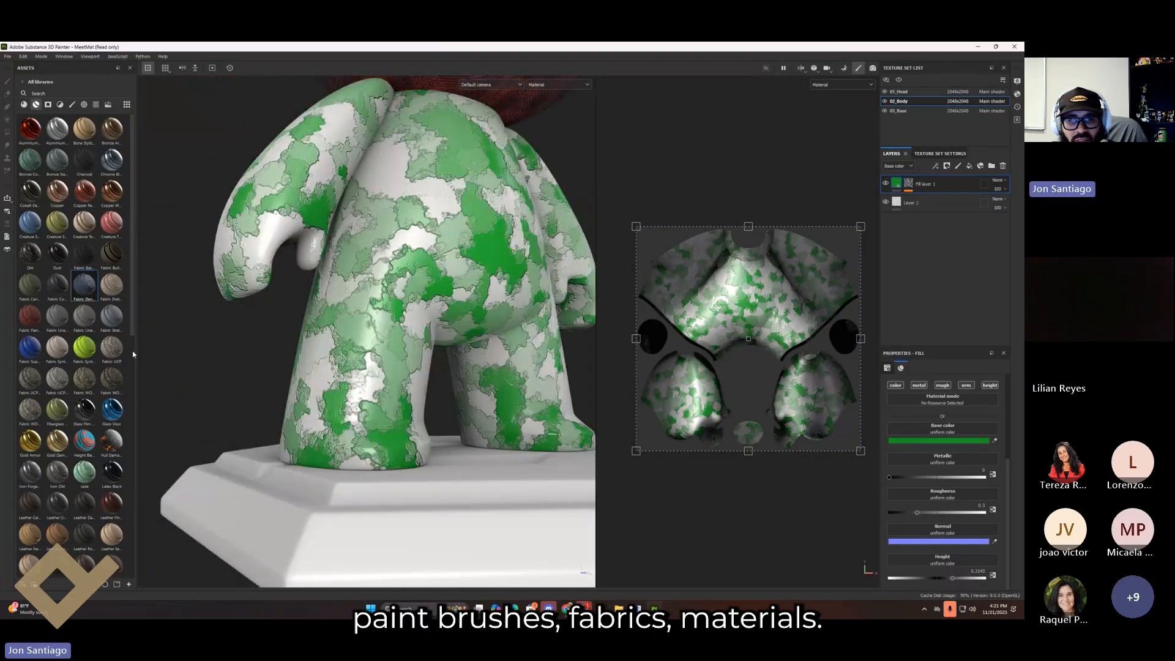
pyautogui.moveTo(92, 354); pyautogui.dragTo(354, 335)
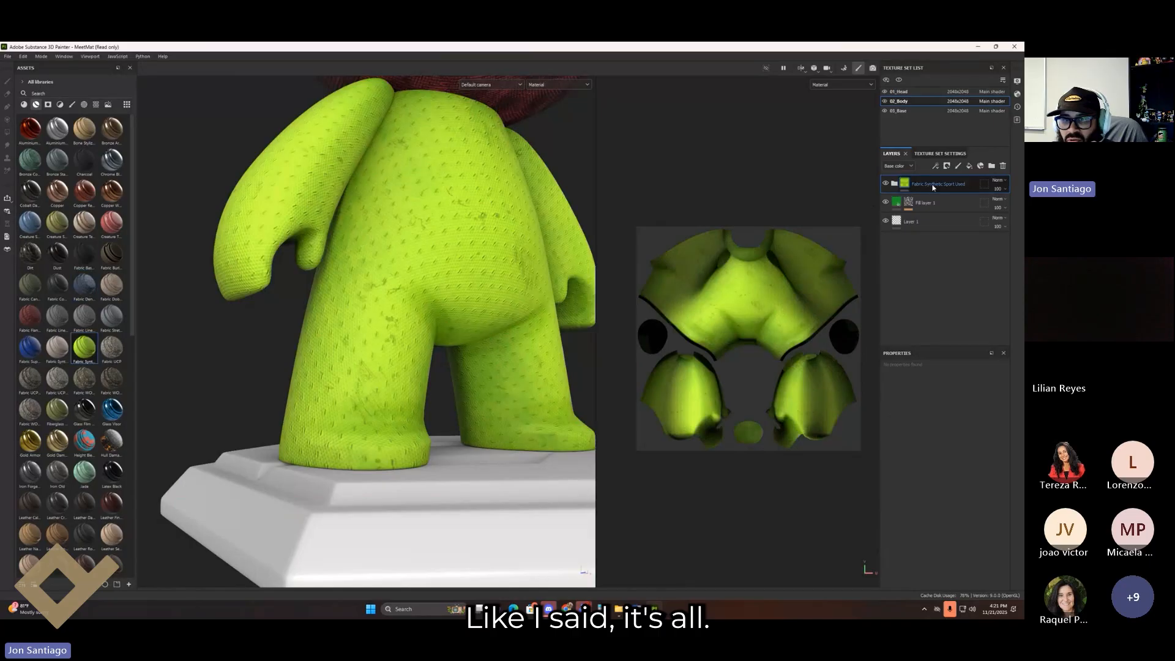
# Step: Reorder Fabric Synthetic Sport Used beneath Fill layer 1 and check the body from the side
pyautogui.moveTo(934, 188); pyautogui.dragTo(931, 213)
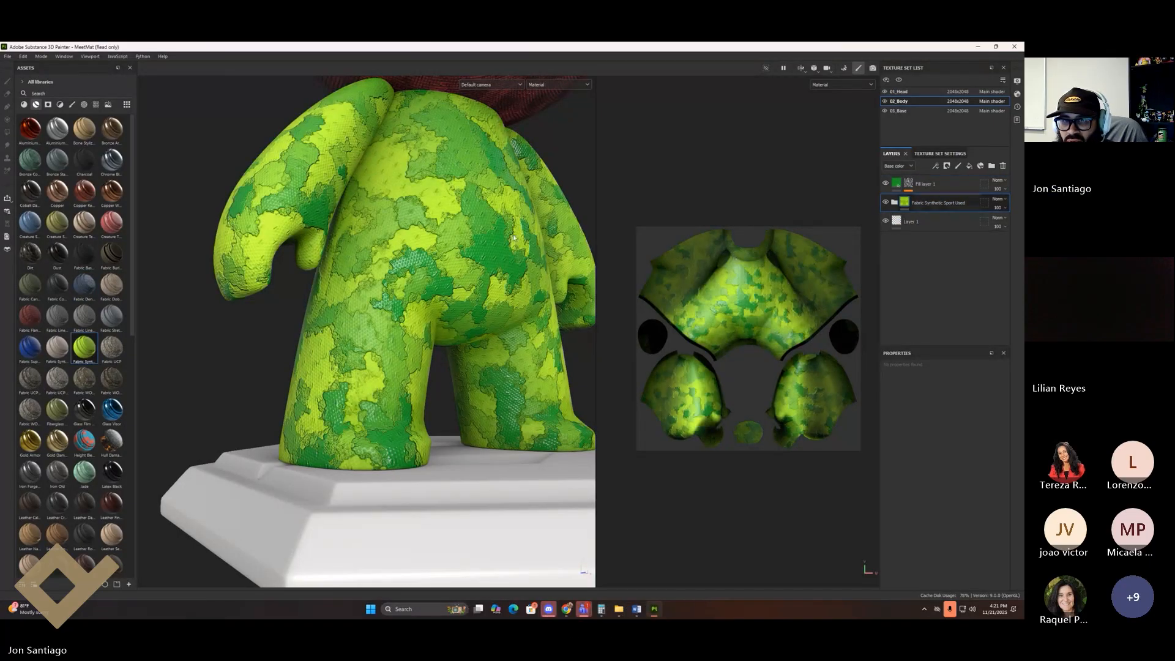
pyautogui.scroll(3, 404, 344)
pyautogui.scroll(5, 404, 344)
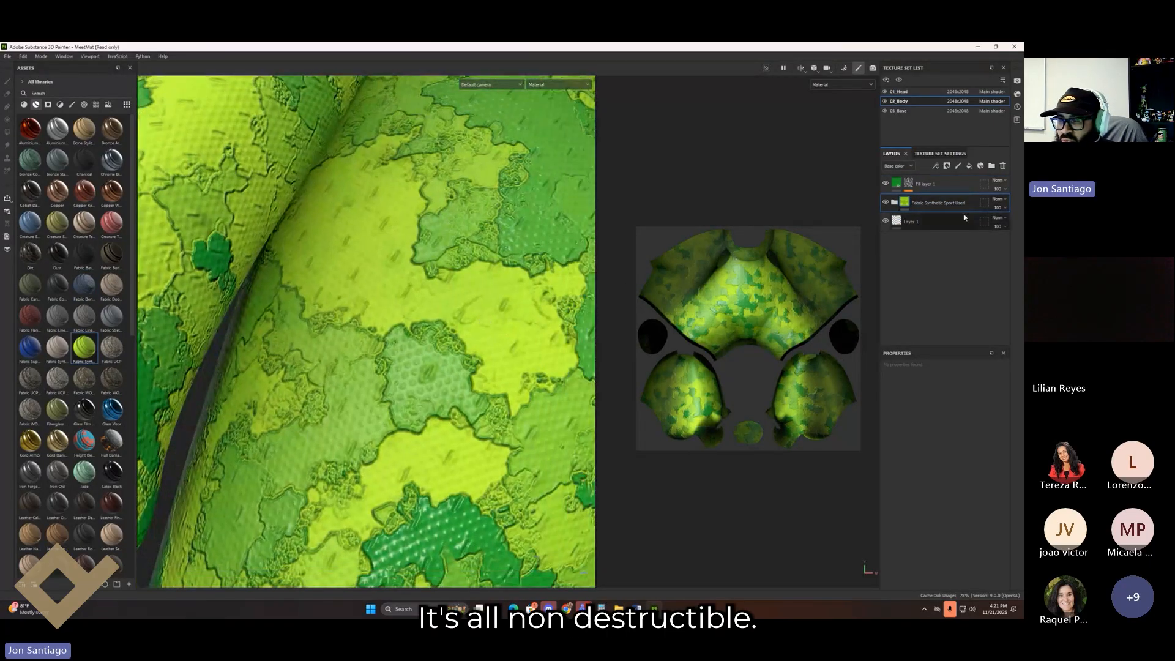
pyautogui.moveTo(906, 203); pyautogui.dragTo(942, 179)
pyautogui.scroll(-5, 248, 299)
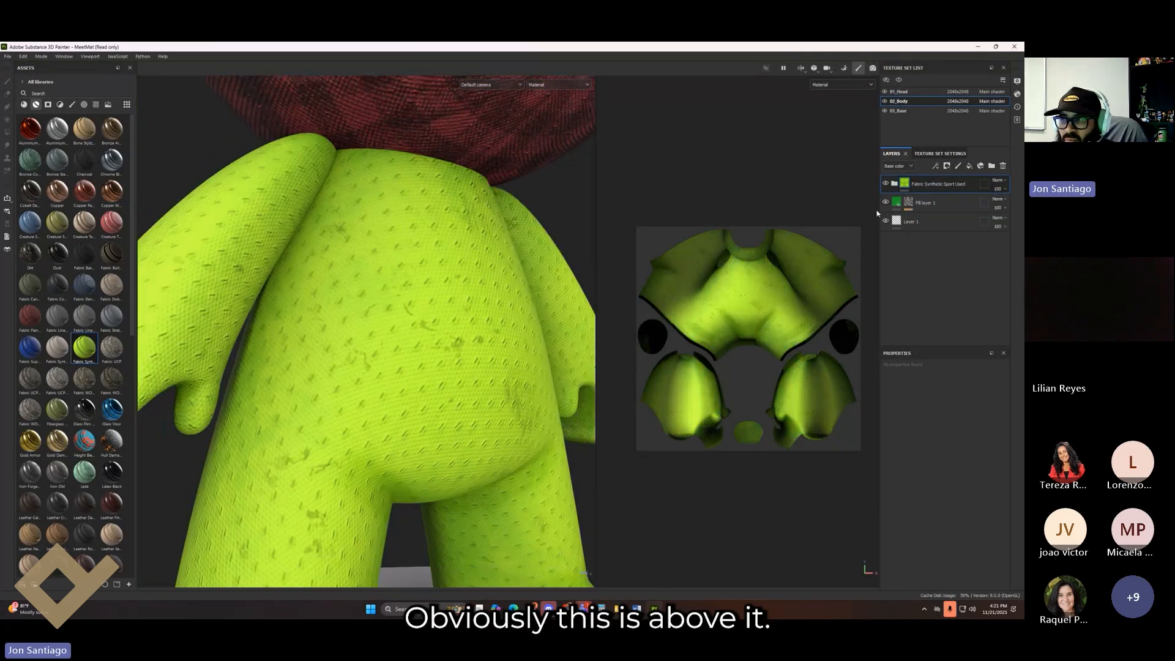
pyautogui.moveTo(937, 187); pyautogui.dragTo(949, 211)
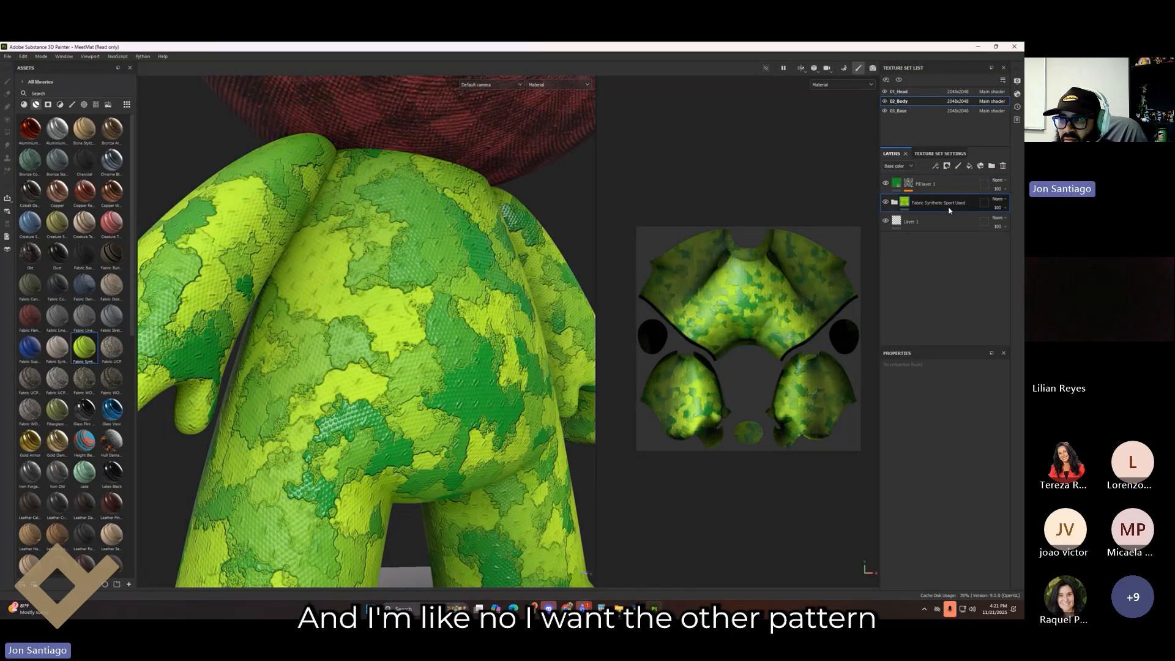
pyautogui.scroll(-4, 422, 386)
pyautogui.keyDown('alt'); pyautogui.moveTo(422, 392); pyautogui.dragTo(304, 435); pyautogui.keyUp('alt')
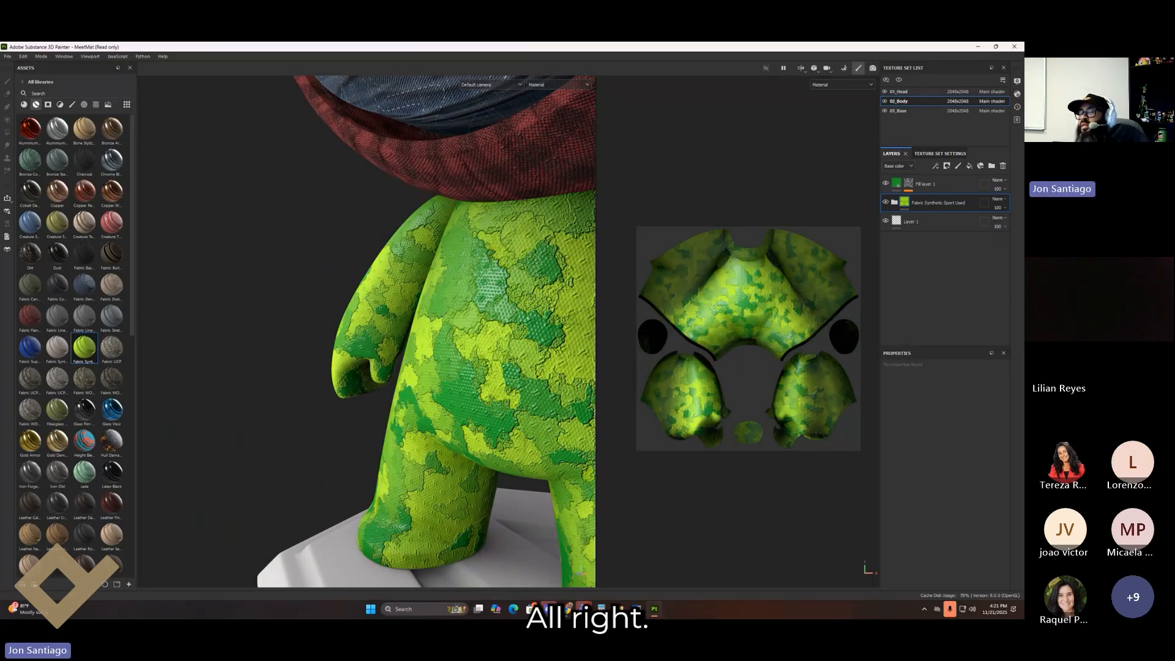
pyautogui.scroll(3, 306, 226)
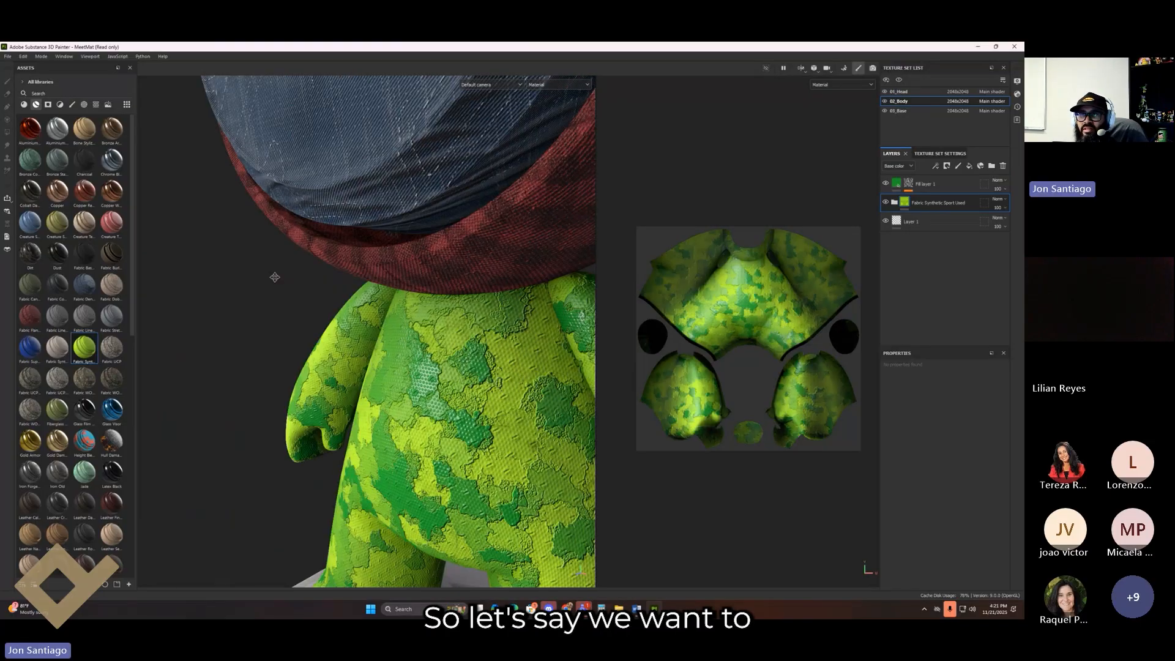
# Step: Switch to the Iray renderer and frame the camo-bodied character in the render view
pyautogui.click(873, 67)
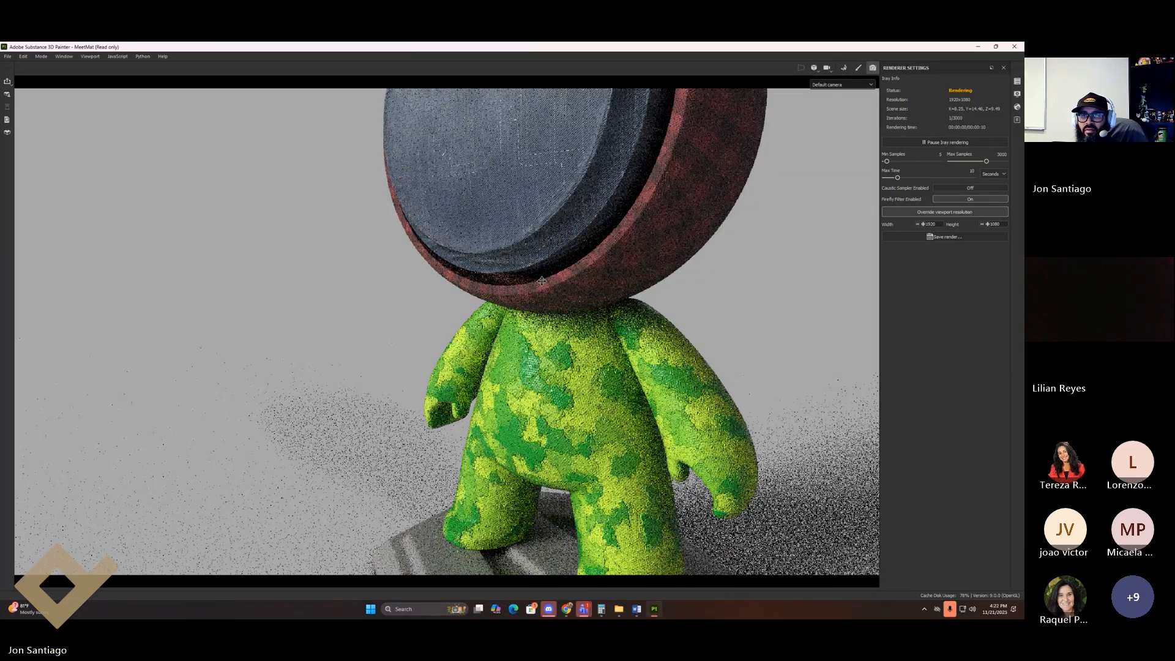
pyautogui.scroll(-3, 542, 281)
pyautogui.moveTo(542, 281)
pyautogui.keyDown('alt'); pyautogui.mouseDown()
pyautogui.moveTo(469, 301)
pyautogui.moveTo(653, 348)
pyautogui.moveTo(604, 268)
pyautogui.moveTo(563, 268)
pyautogui.moveTo(563, 284)
pyautogui.mouseUp(); pyautogui.keyUp('alt')
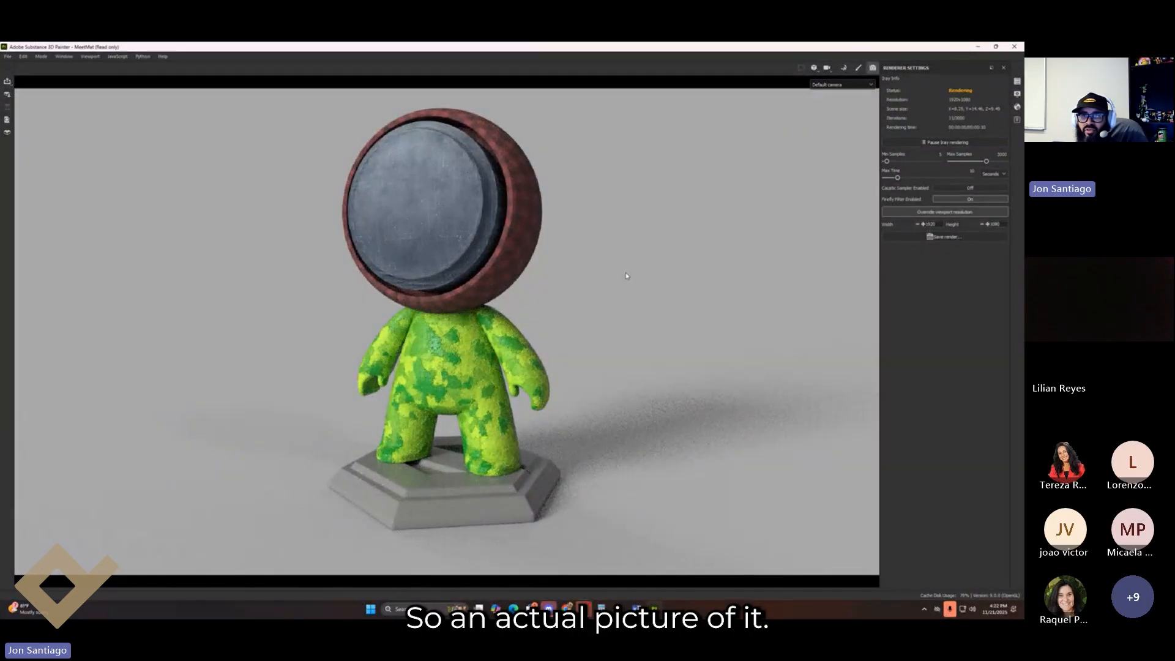
pyautogui.keyDown('alt'); pyautogui.moveTo(637, 279); pyautogui.dragTo(650, 284, button='middle'); pyautogui.keyUp('alt')
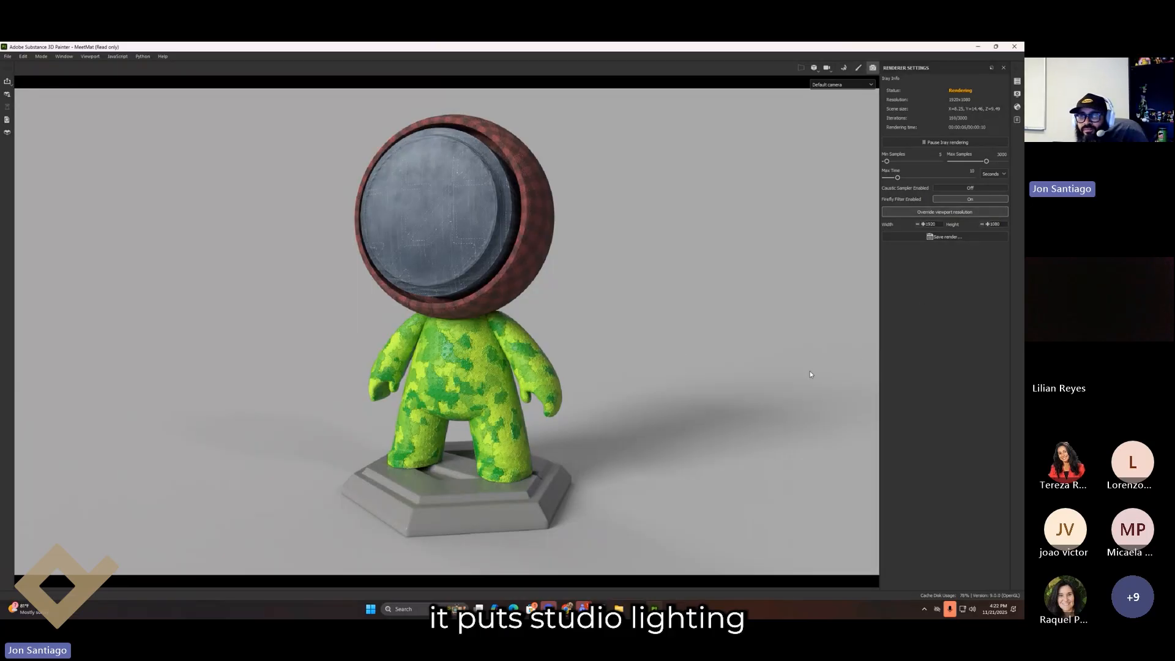
pyautogui.keyDown('alt'); pyautogui.moveTo(736, 324); pyautogui.dragTo(740, 330, button='middle'); pyautogui.keyUp('alt')
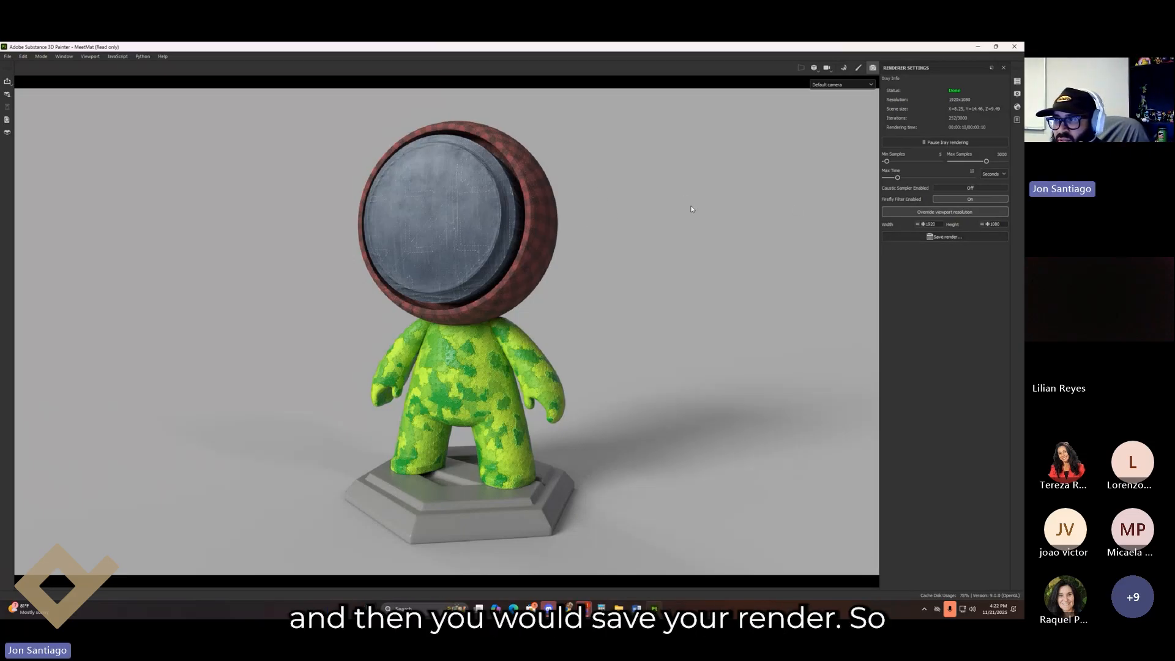
# Step: Set the fixed Iray render resolution to a square 1080 by 1080
pyautogui.click(938, 212)
pyautogui.click(937, 212)
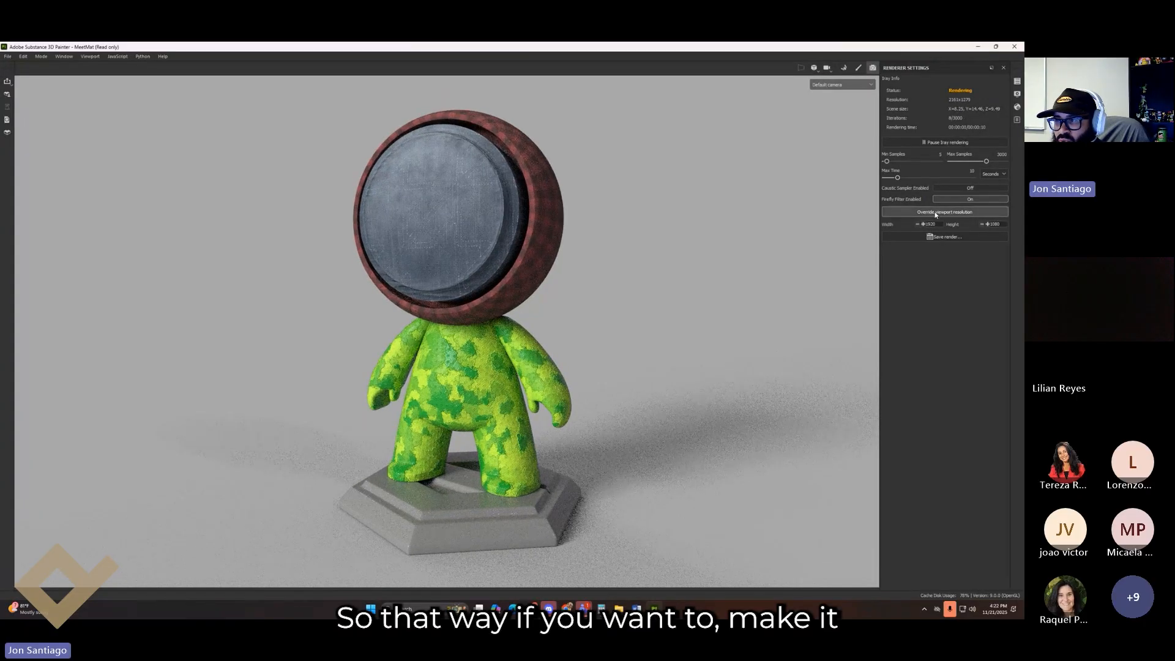
pyautogui.click(923, 224)
pyautogui.click(924, 224)
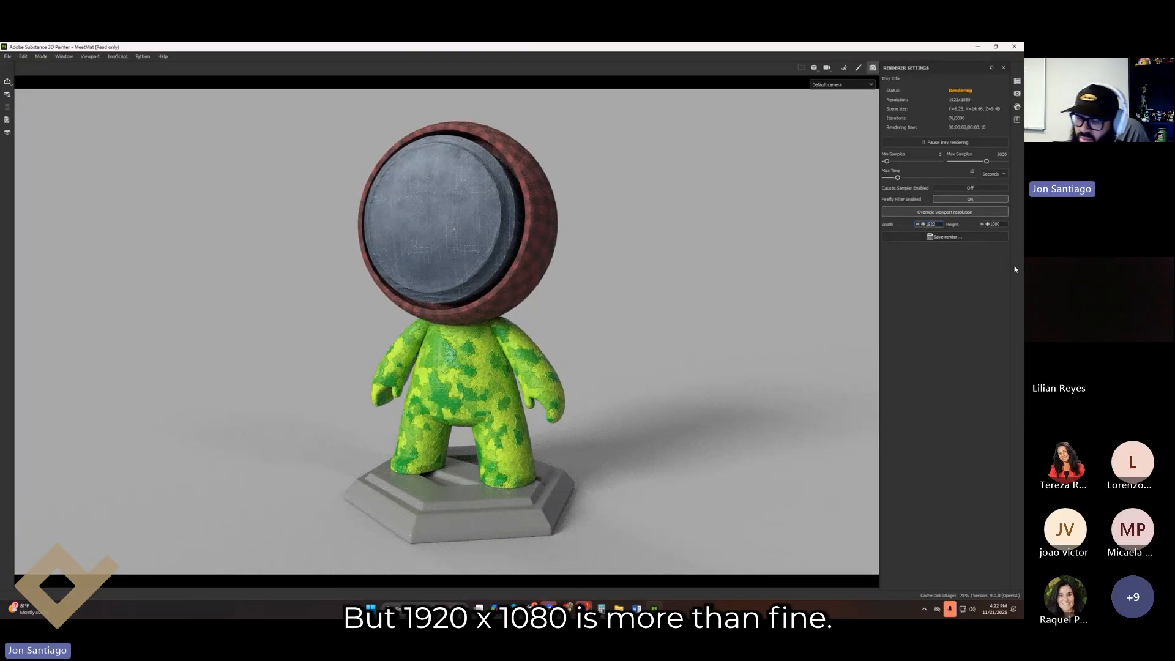
pyautogui.press('Return')
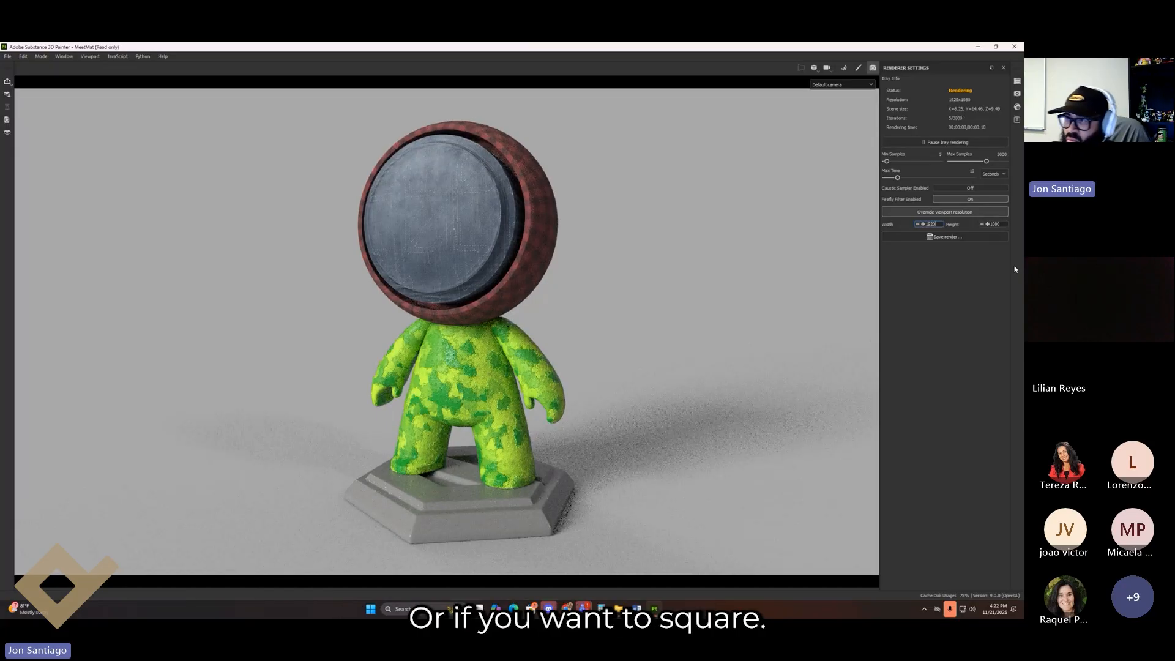
pyautogui.doubleClick(930, 224)
pyautogui.write('1080')
pyautogui.press('Return')
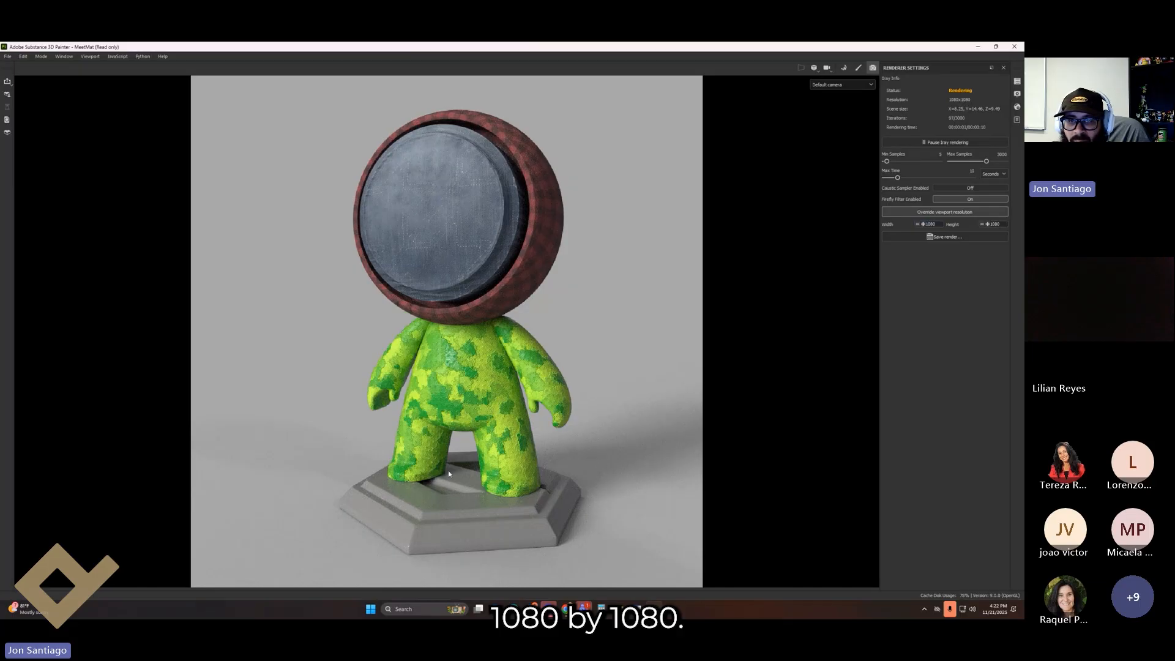
# Step: Pan, orbit and zoom the camera to centre MeetMat in the render
pyautogui.scroll(-3, 630, 335)
pyautogui.scroll(4, 631, 335)
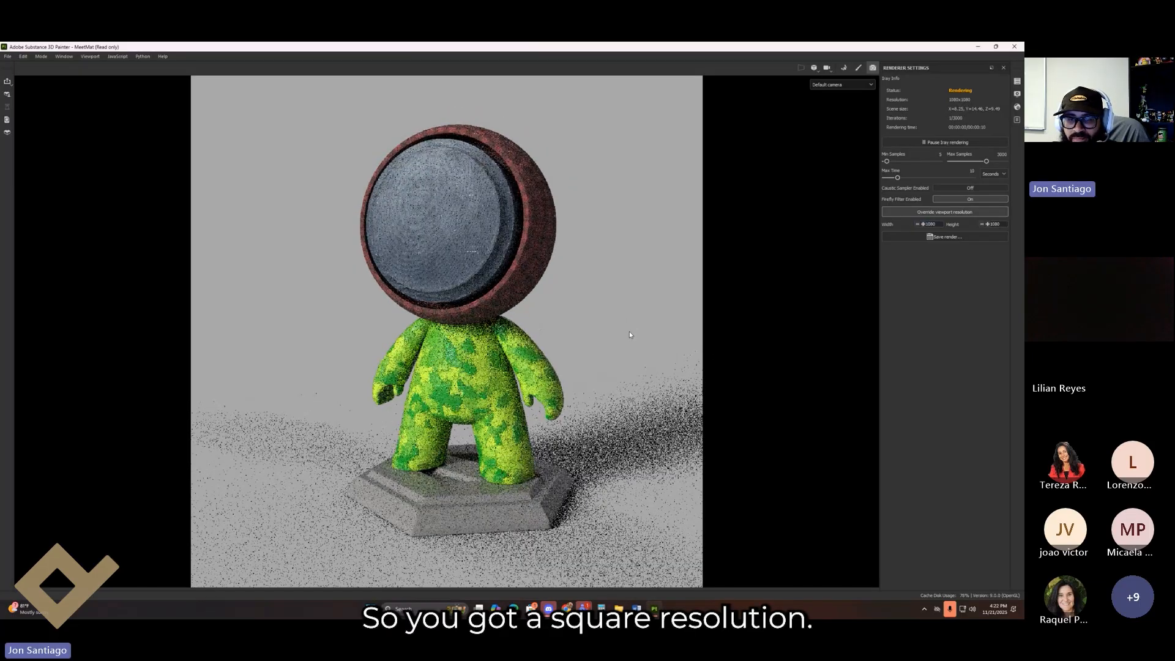
pyautogui.keyDown('alt'); pyautogui.moveTo(610, 328); pyautogui.dragTo(596, 326, button='middle'); pyautogui.keyUp('alt')
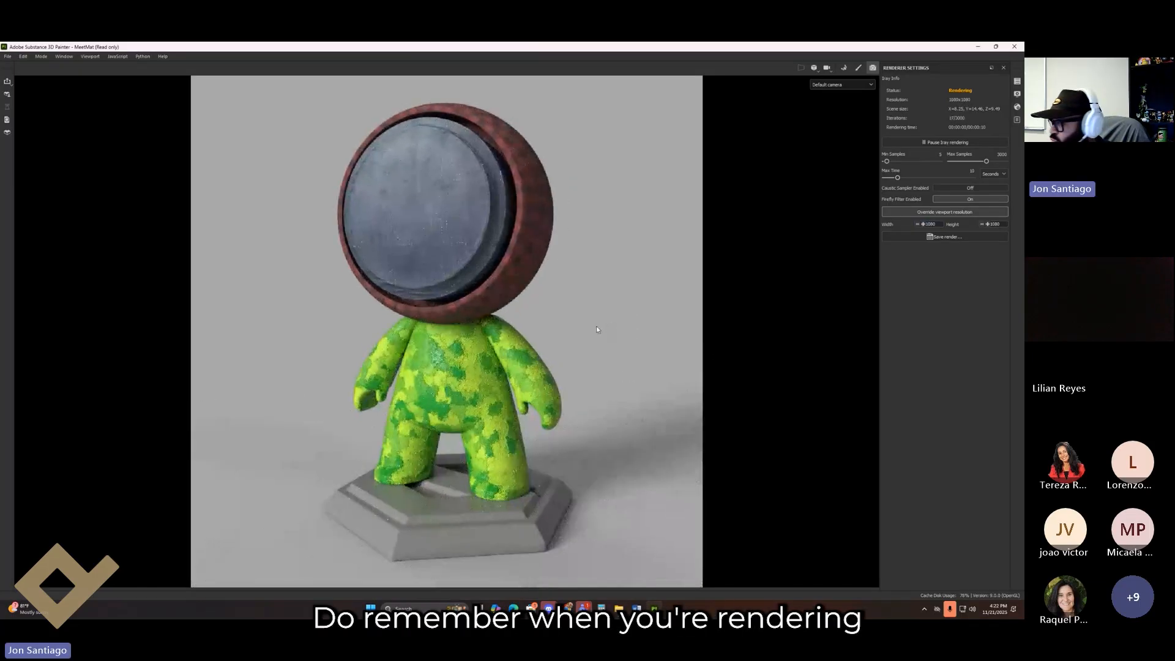
pyautogui.keyDown('alt'); pyautogui.moveTo(594, 320); pyautogui.dragTo(594, 326, button='middle'); pyautogui.keyUp('alt')
pyautogui.keyDown('alt'); pyautogui.moveTo(608, 333); pyautogui.dragTo(601, 308); pyautogui.keyUp('alt')
pyautogui.keyDown('alt'); pyautogui.moveTo(600, 308); pyautogui.dragTo(534, 333, button='middle'); pyautogui.keyUp('alt')
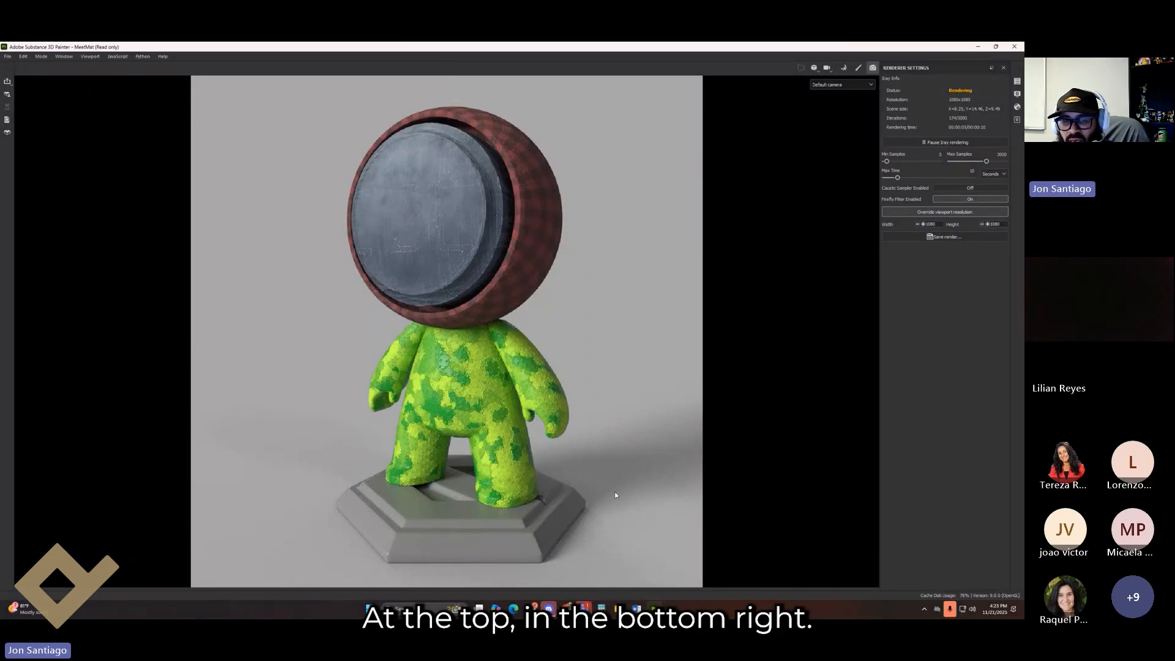
pyautogui.keyDown('alt'); pyautogui.moveTo(601, 507); pyautogui.dragTo(612, 493, button='right'); pyautogui.keyUp('alt')
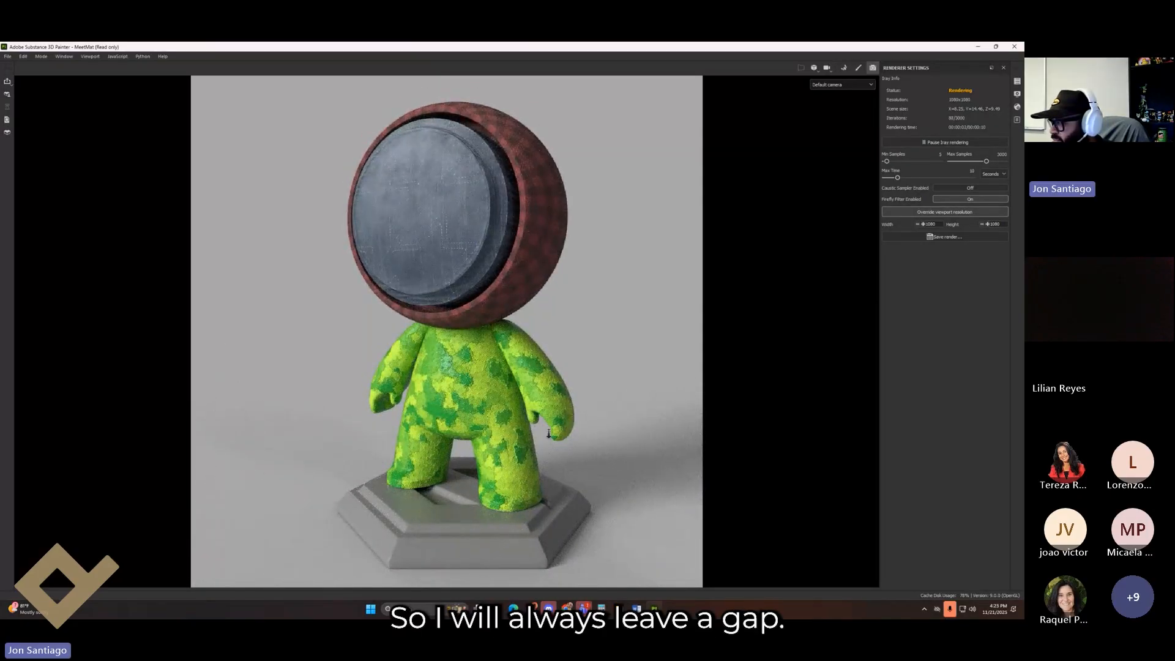
pyautogui.keyDown('alt'); pyautogui.moveTo(549, 434); pyautogui.dragTo(564, 437, button='right'); pyautogui.keyUp('alt')
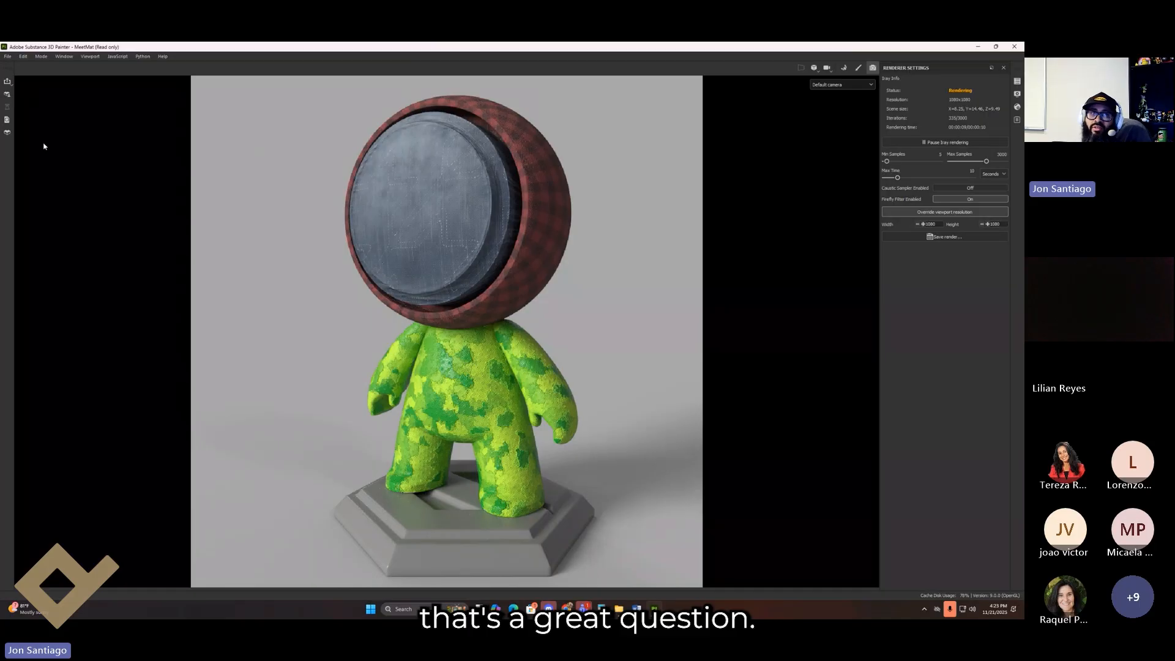
# Step: Exit Iray rendering and return to the Paint mode workspace
pyautogui.click(858, 68)
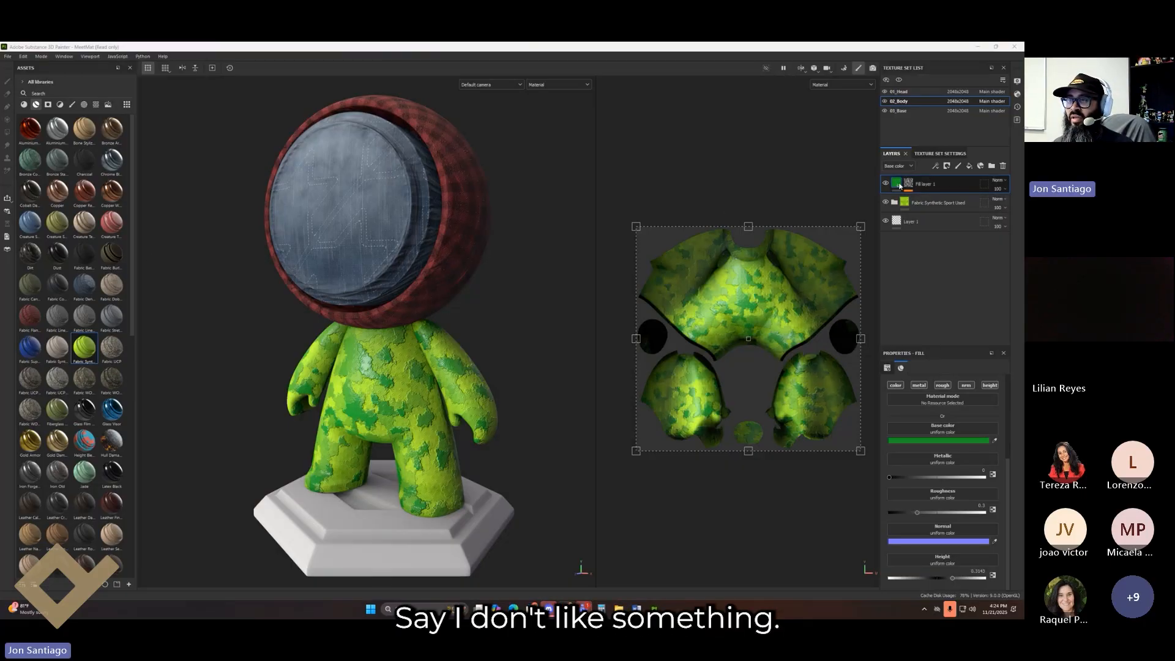
# Step: Expand Fabric Synthetic Sport Used and select the Dirt Stains mask with the Eraser
pyautogui.click(908, 203)
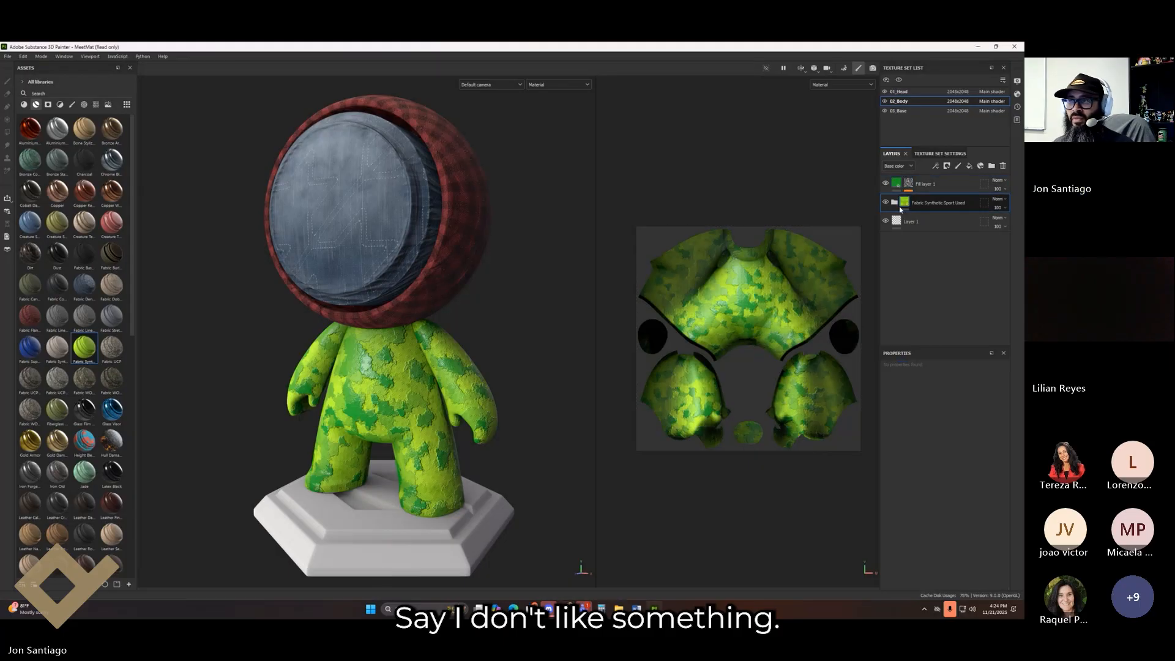
pyautogui.click(894, 202)
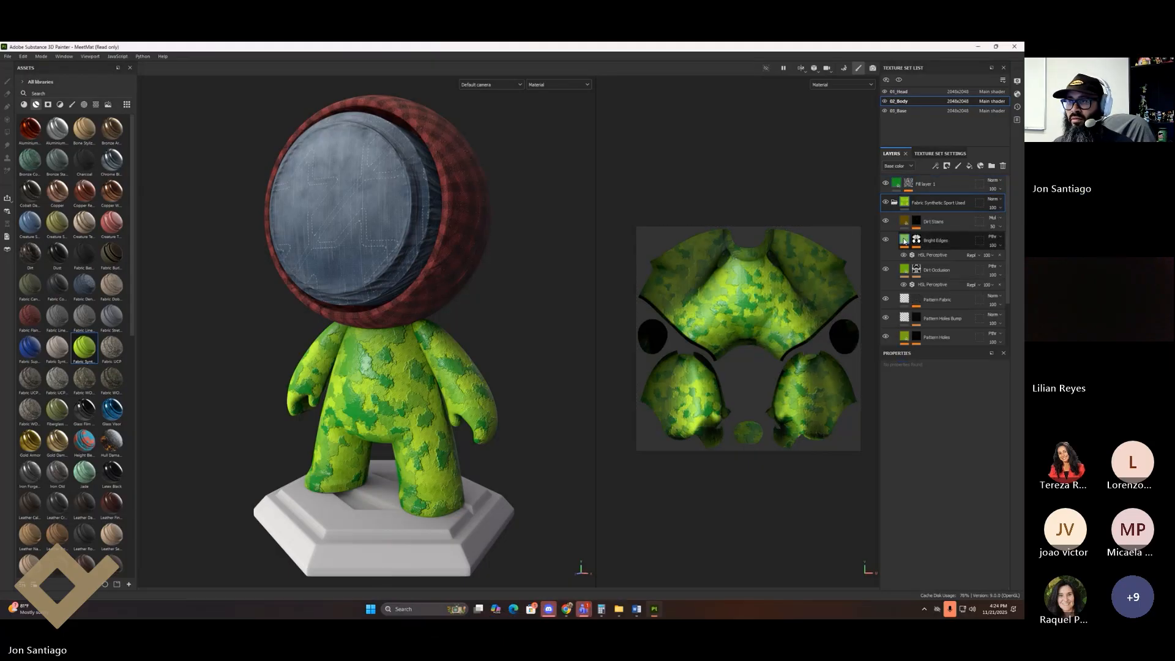
pyautogui.click(909, 221)
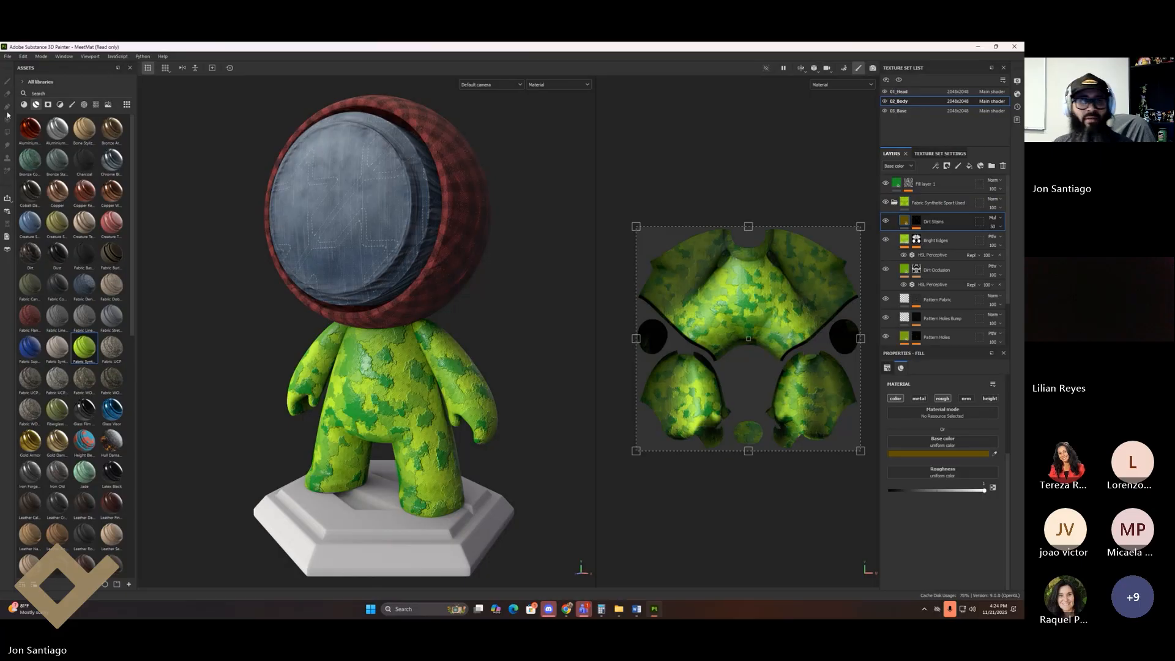
pyautogui.click(916, 222)
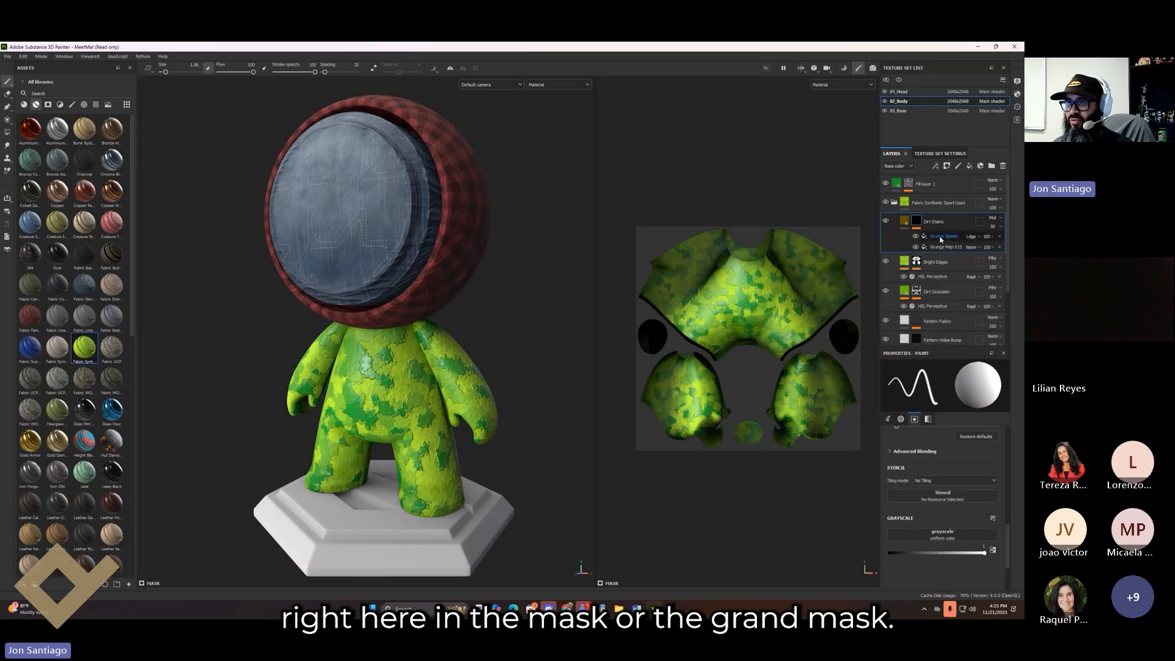
pyautogui.click(944, 237)
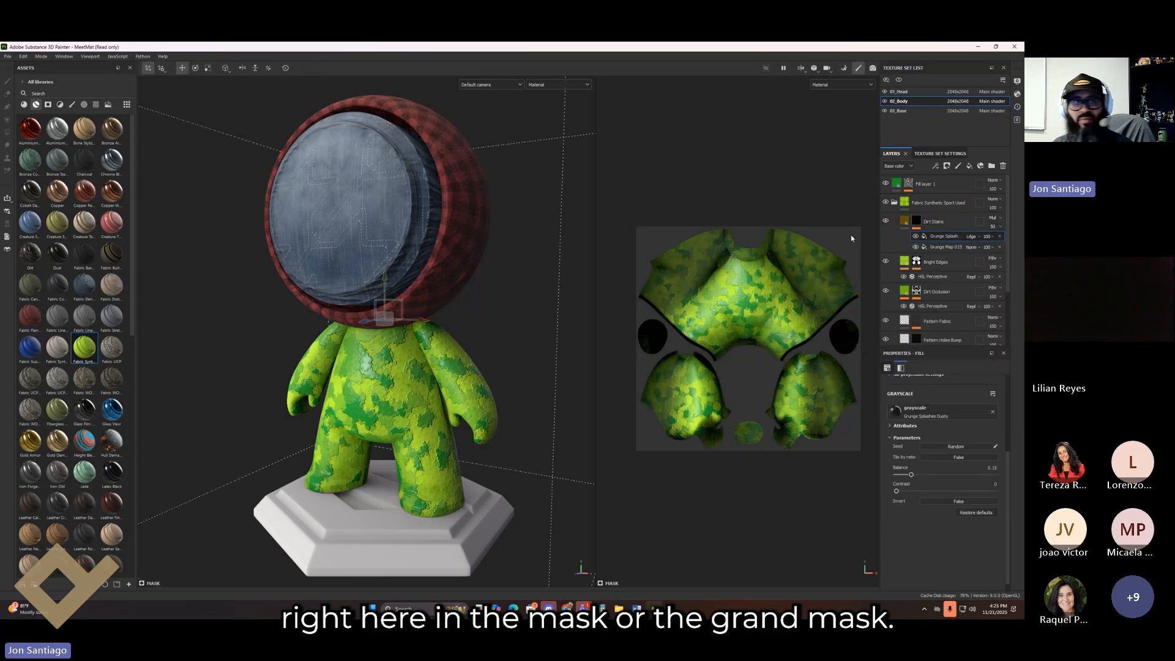
pyautogui.click(922, 220)
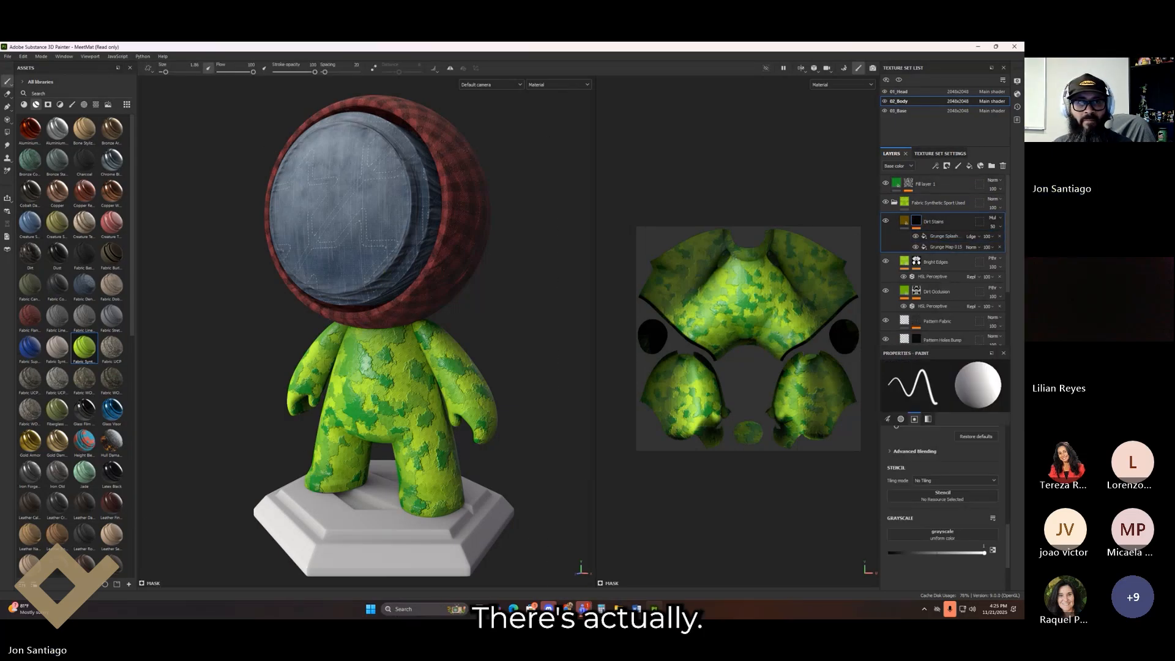
pyautogui.click(7, 93)
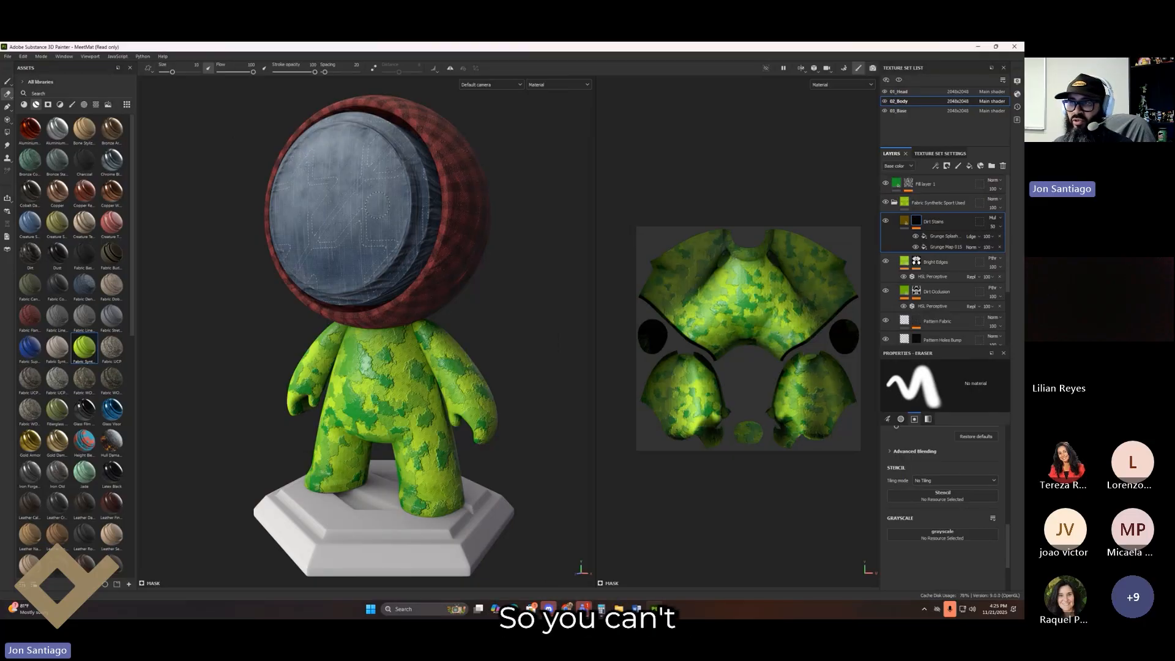
# Step: Switch to the 01_Head texture set and select the Fabric Denim Washed folder
pyautogui.keyDown('alt'); pyautogui.moveTo(382, 200); pyautogui.dragTo(365, 262, button='middle'); pyautogui.keyUp('alt')
pyautogui.keyDown('alt'); pyautogui.moveTo(365, 261); pyautogui.dragTo(361, 280); pyautogui.keyUp('alt')
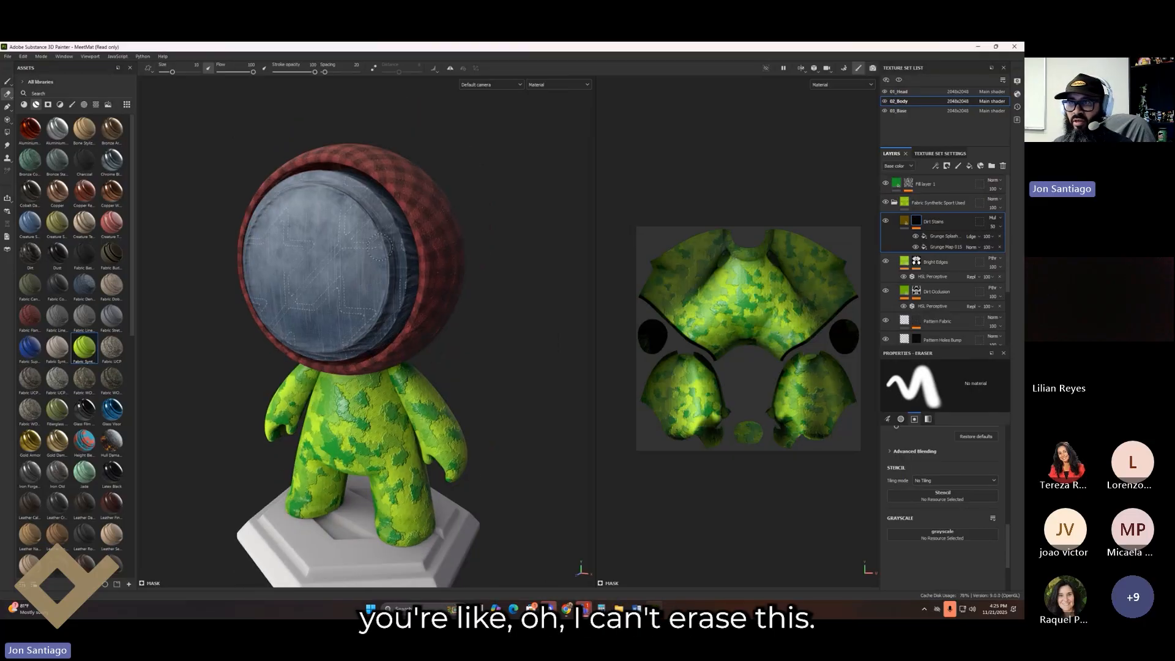
pyautogui.click(923, 92)
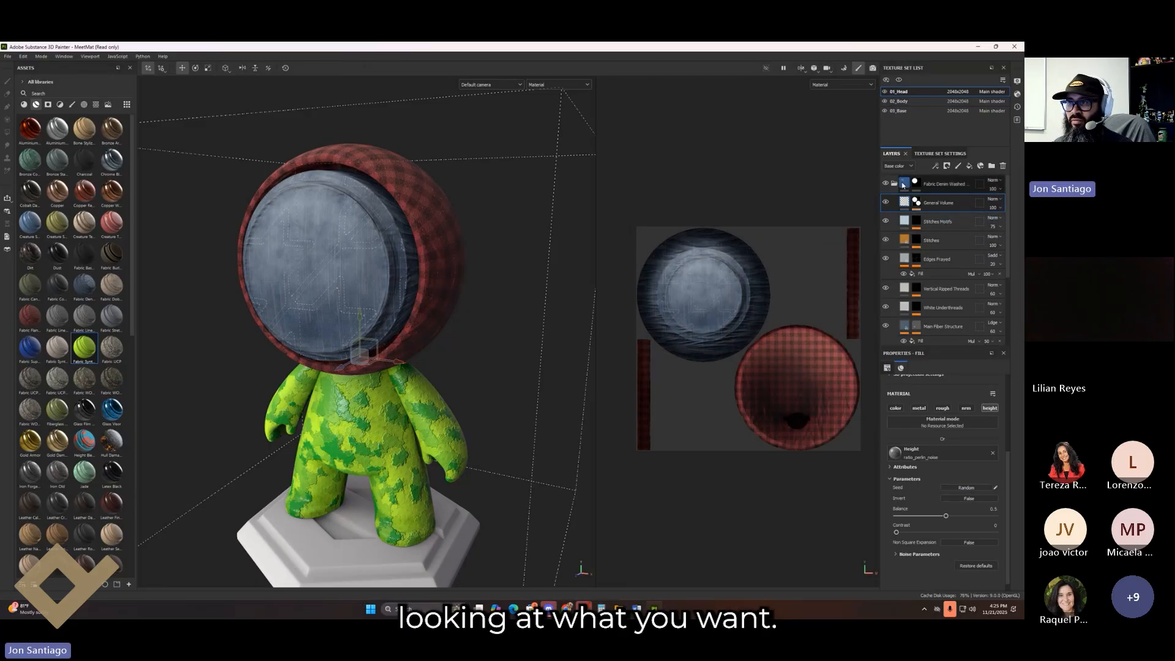
pyautogui.click(940, 184)
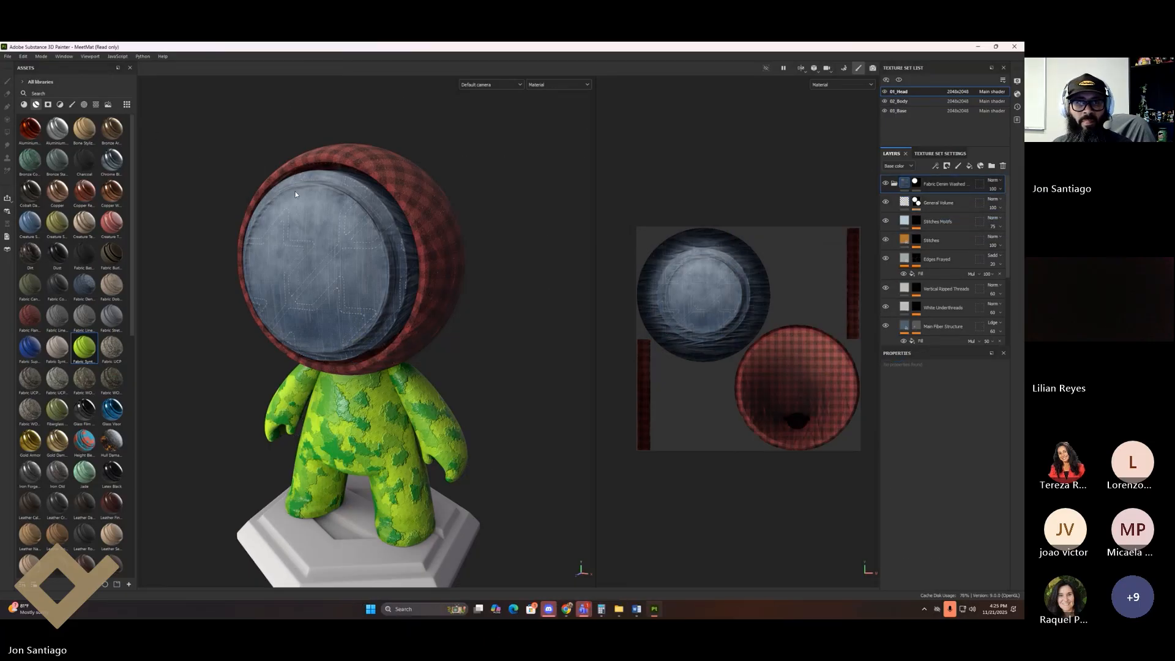
# Step: Erase a vertical streak on the denim folder's mask at opacity 51 to reveal red flannel
pyautogui.click(915, 183)
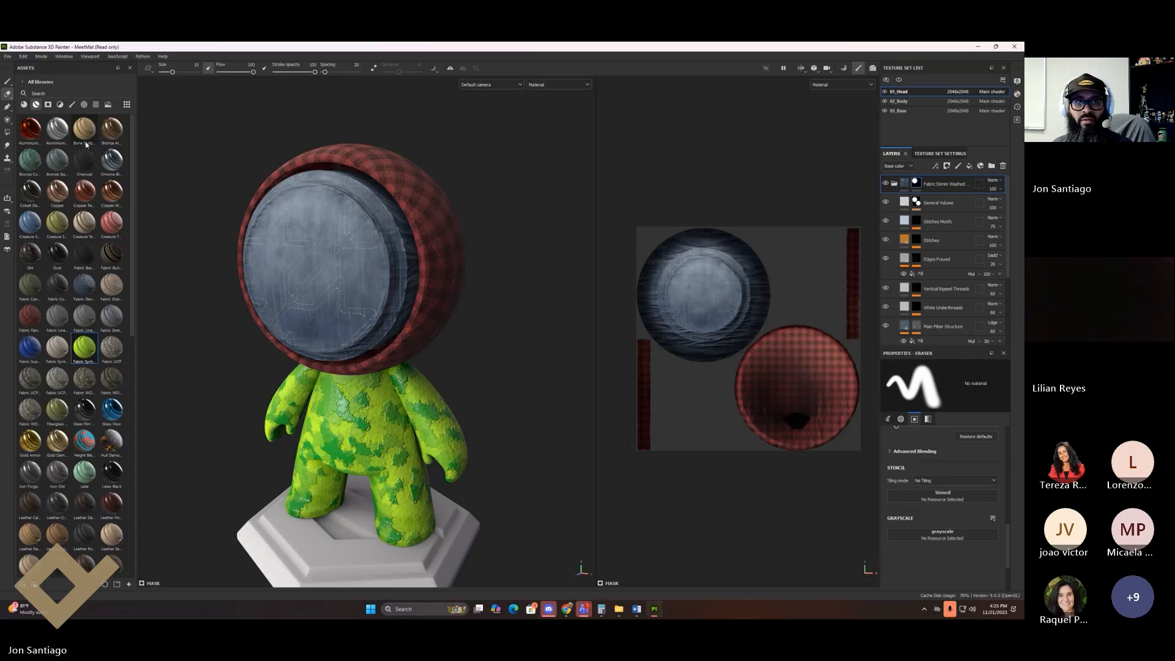
pyautogui.moveTo(318, 245)
pyautogui.mouseDown()
pyautogui.moveTo(325, 288)
pyautogui.moveTo(337, 220)
pyautogui.moveTo(344, 257)
pyautogui.mouseUp()
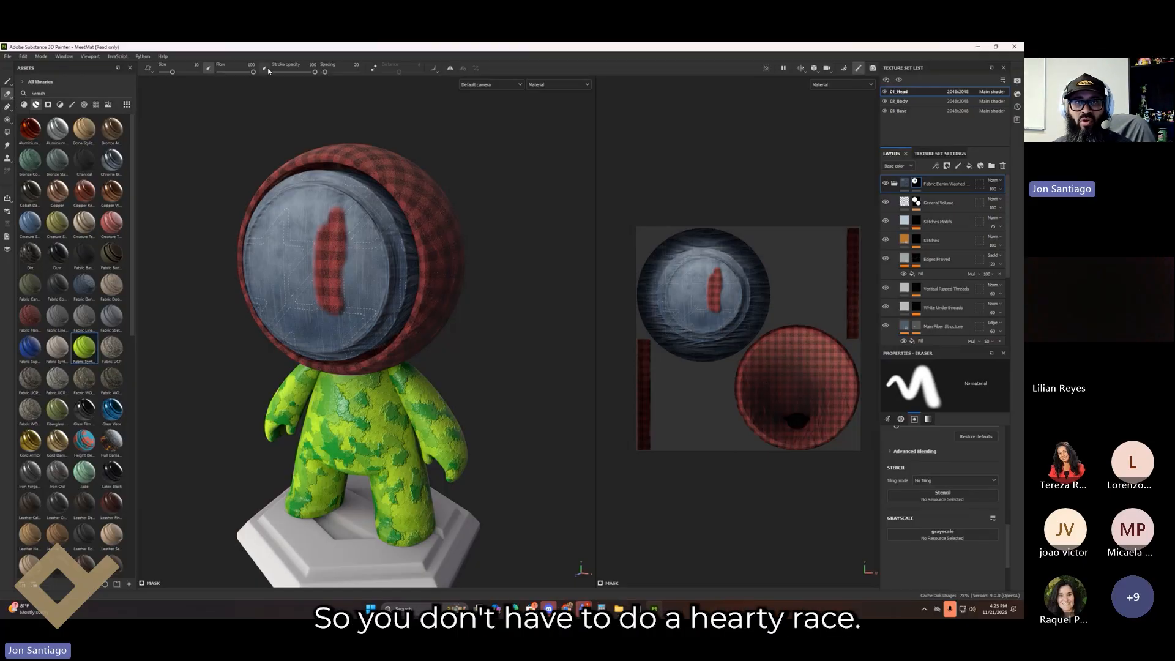
pyautogui.moveTo(315, 72); pyautogui.dragTo(295, 72)
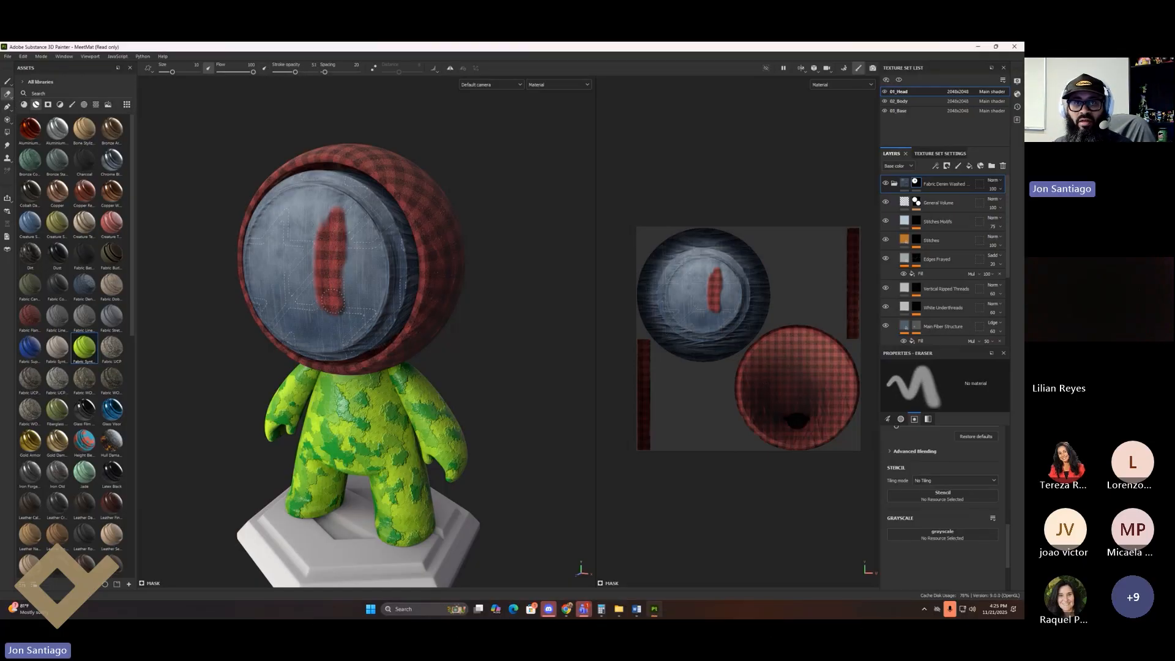
pyautogui.click(895, 184)
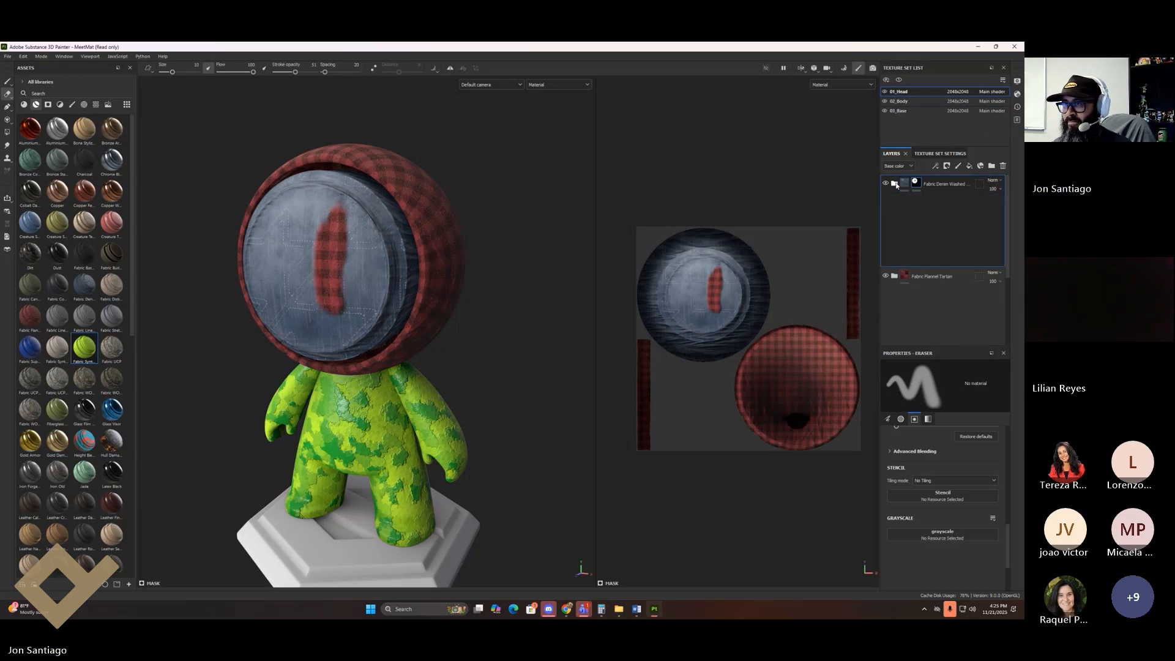
# Step: Zoom onto the body, activate 02_Body, and toggle the fabric layer's visibility to compare
pyautogui.keyDown('alt'); pyautogui.moveTo(444, 288); pyautogui.dragTo(439, 122, button='middle'); pyautogui.keyUp('alt')
pyautogui.keyDown('alt'); pyautogui.moveTo(440, 121); pyautogui.dragTo(951, 398, button='right'); pyautogui.keyUp('alt')
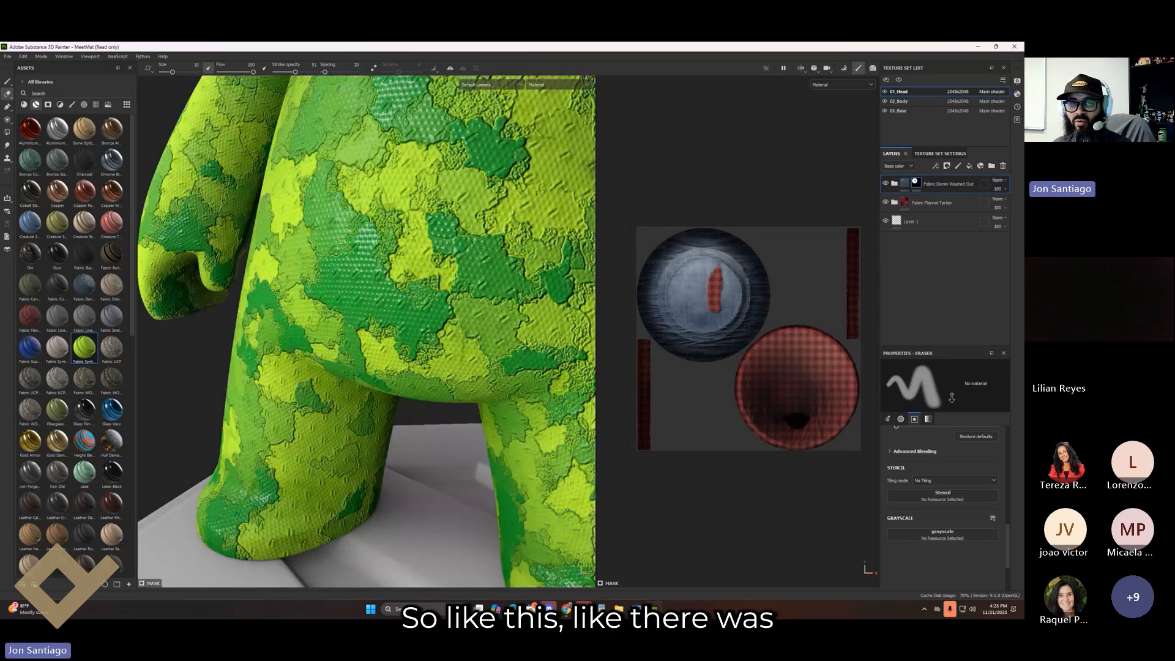
pyautogui.keyDown('alt'); pyautogui.moveTo(489, 214); pyautogui.dragTo(518, 264); pyautogui.keyUp('alt')
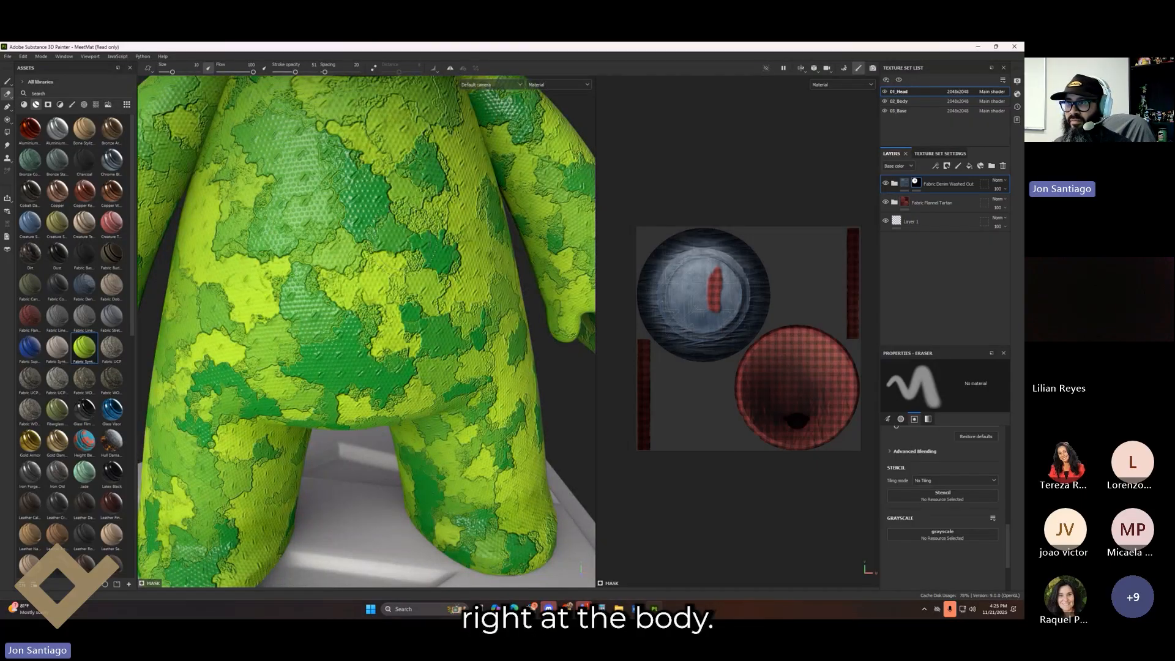
pyautogui.click(900, 101)
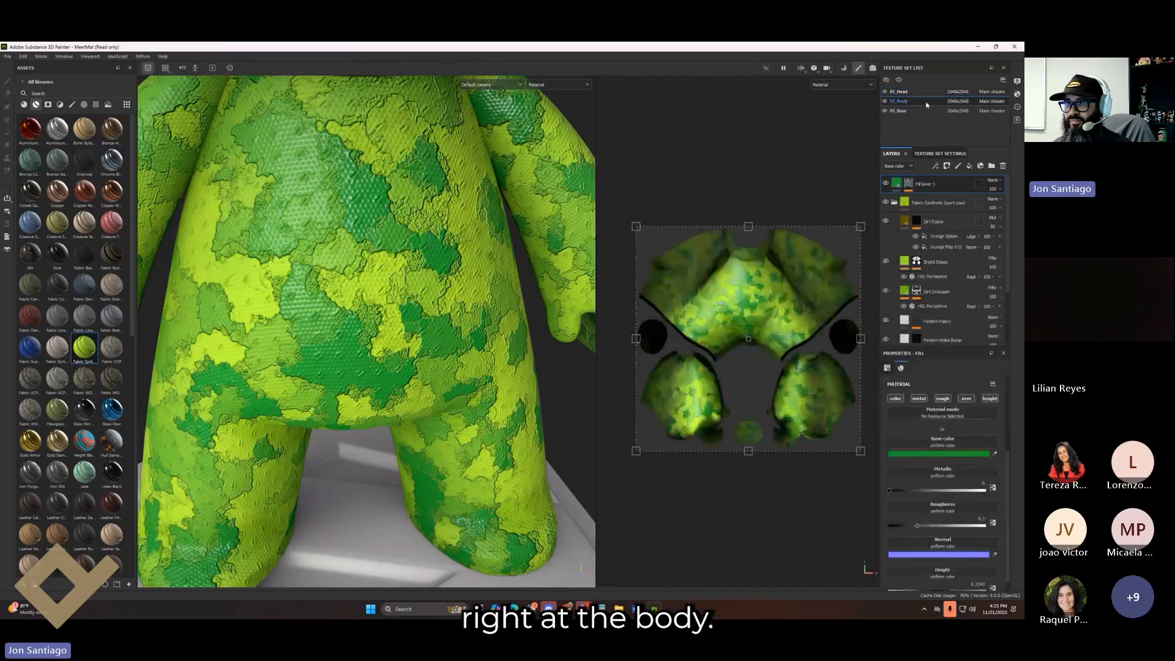
pyautogui.click(886, 204)
pyautogui.click(886, 204)
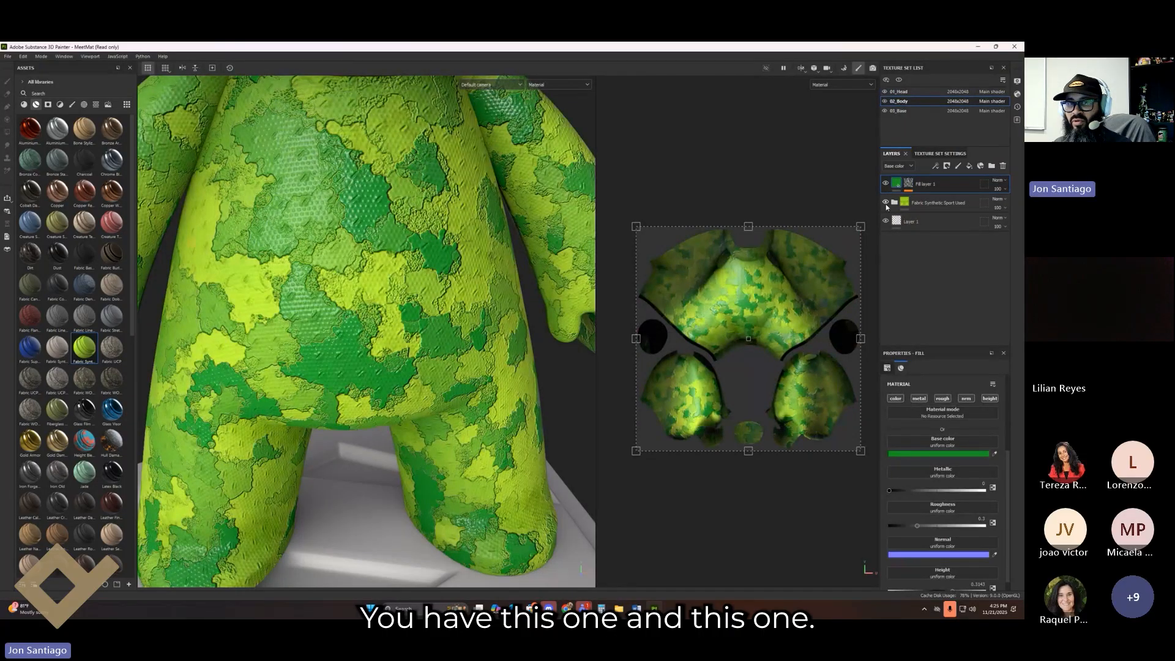
# Step: Test Fill layer 1's opacity, restore it to 100, and bring up the viewport channel list
pyautogui.click(998, 180)
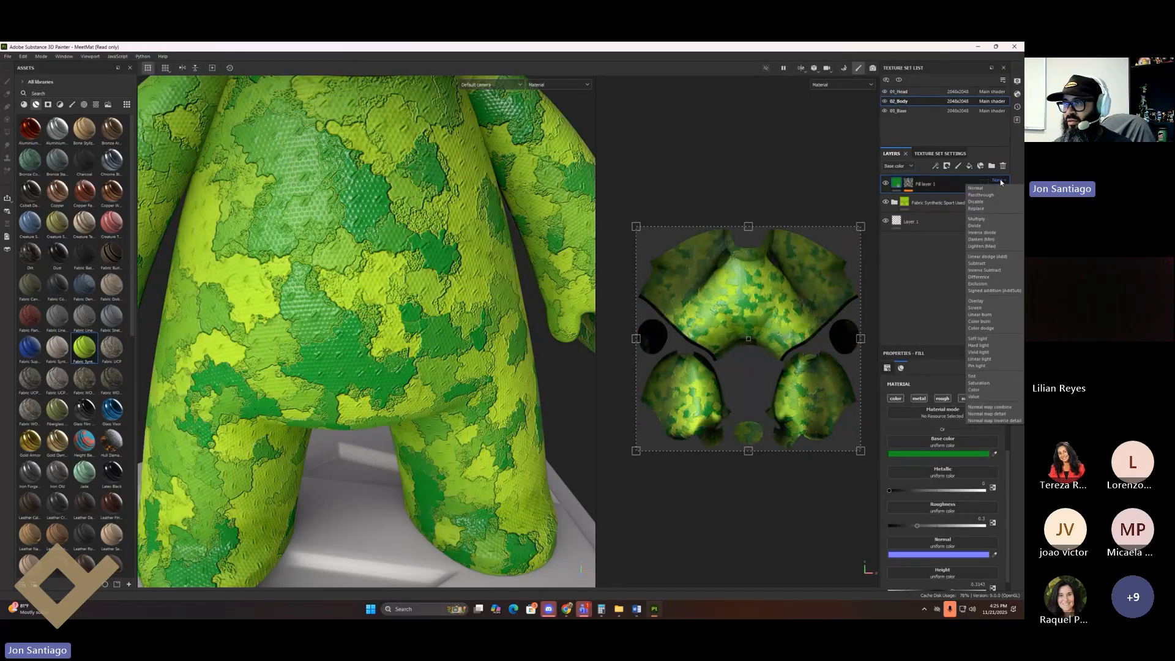
pyautogui.click(964, 190)
pyautogui.click(1004, 189)
pyautogui.moveTo(1021, 204)
pyautogui.mouseDown()
pyautogui.moveTo(990, 211)
pyautogui.moveTo(1023, 217)
pyautogui.moveTo(989, 225)
pyautogui.moveTo(1011, 222)
pyautogui.mouseUp()
pyautogui.click(1002, 209)
pyautogui.click(838, 85)
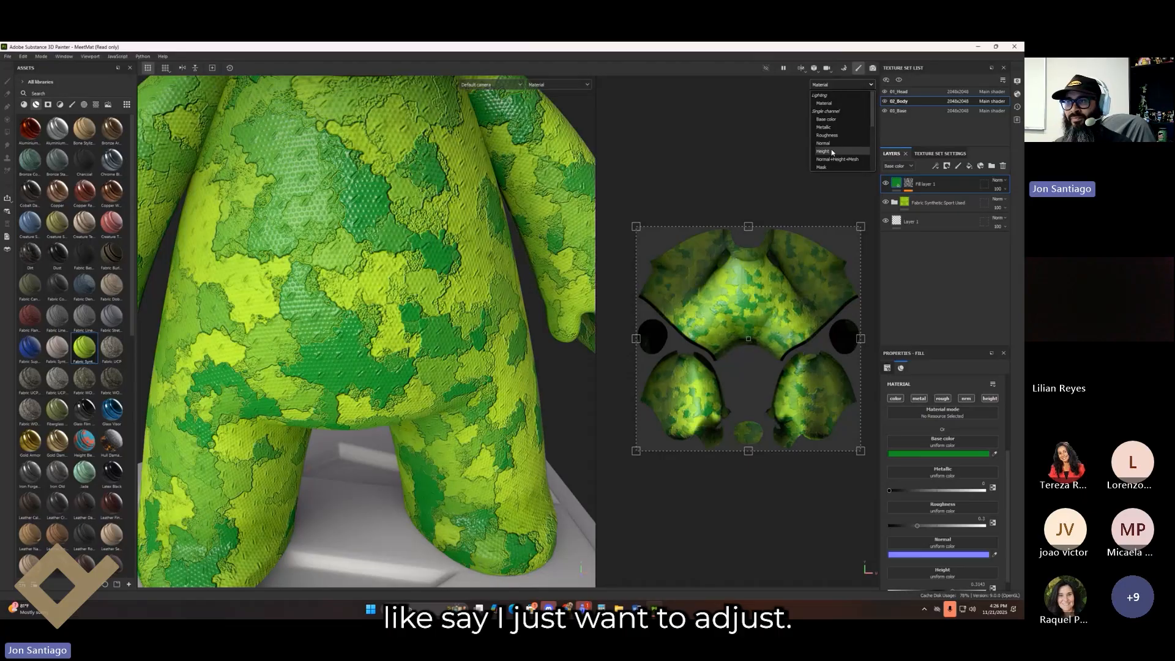
# Step: Show Height in the viewport and switch the layer stack's channel to Normal
pyautogui.click(832, 152)
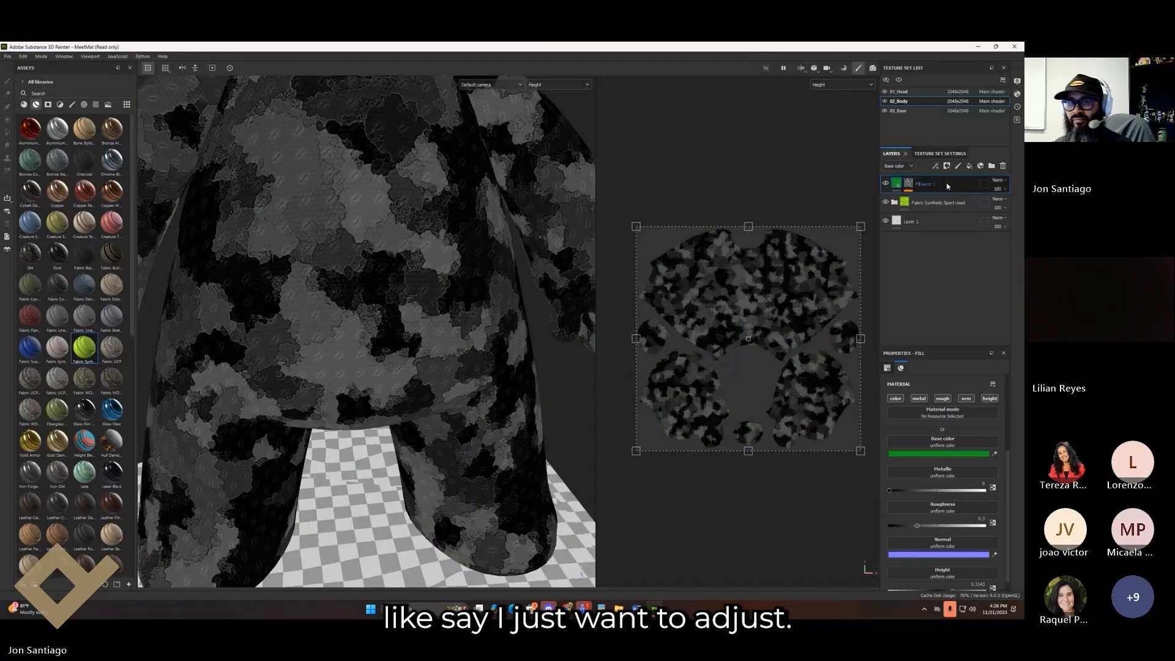
pyautogui.click(1004, 212)
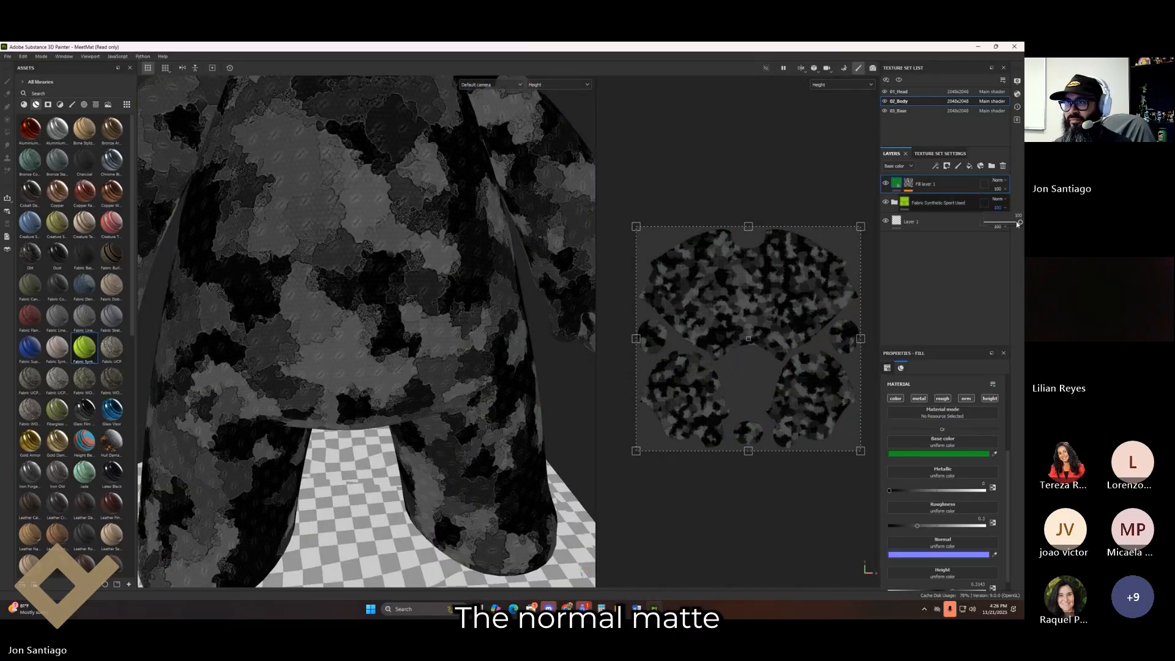
pyautogui.click(898, 166)
pyautogui.click(912, 200)
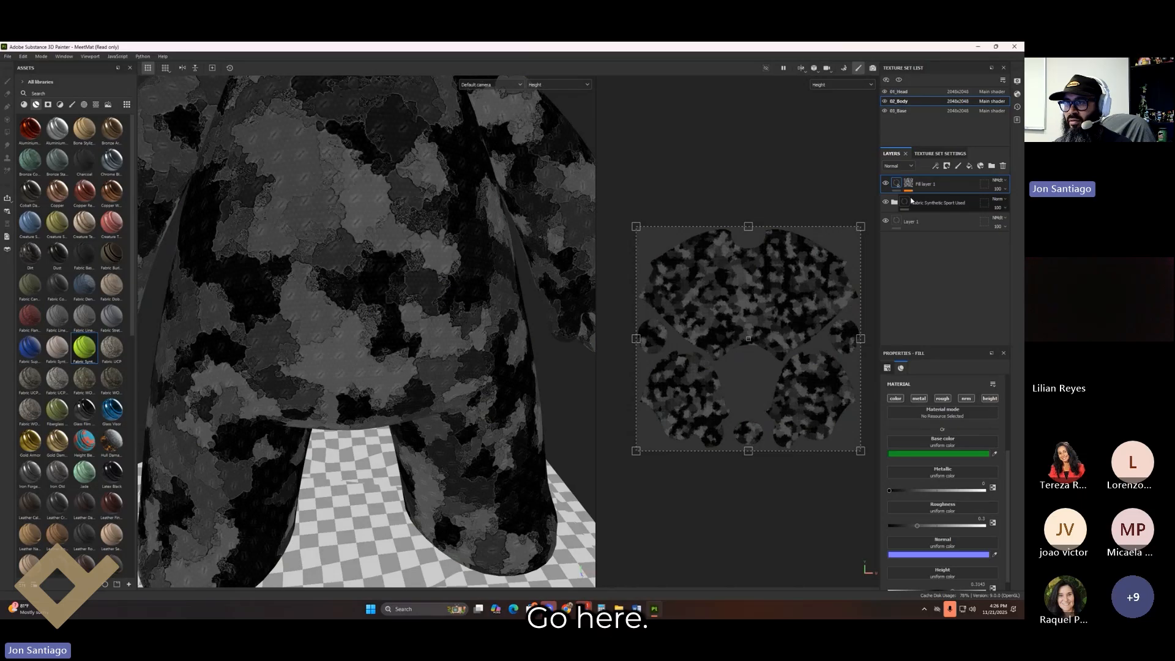
pyautogui.click(1004, 191)
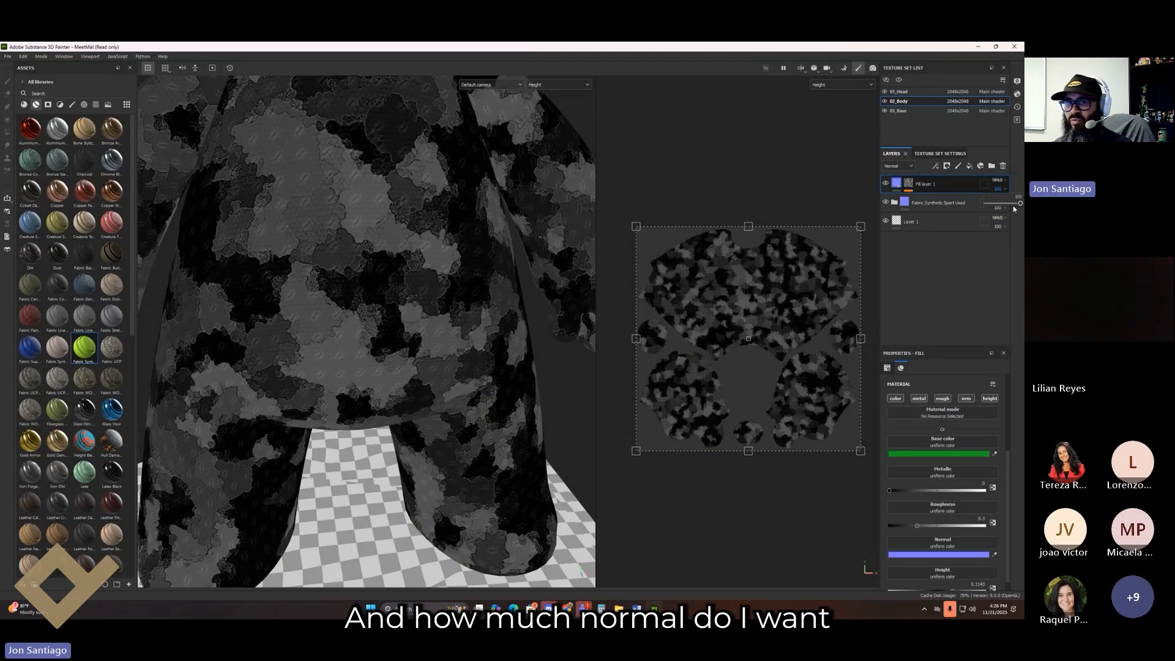
# Step: Return the viewport to the full Material view
pyautogui.click(569, 86)
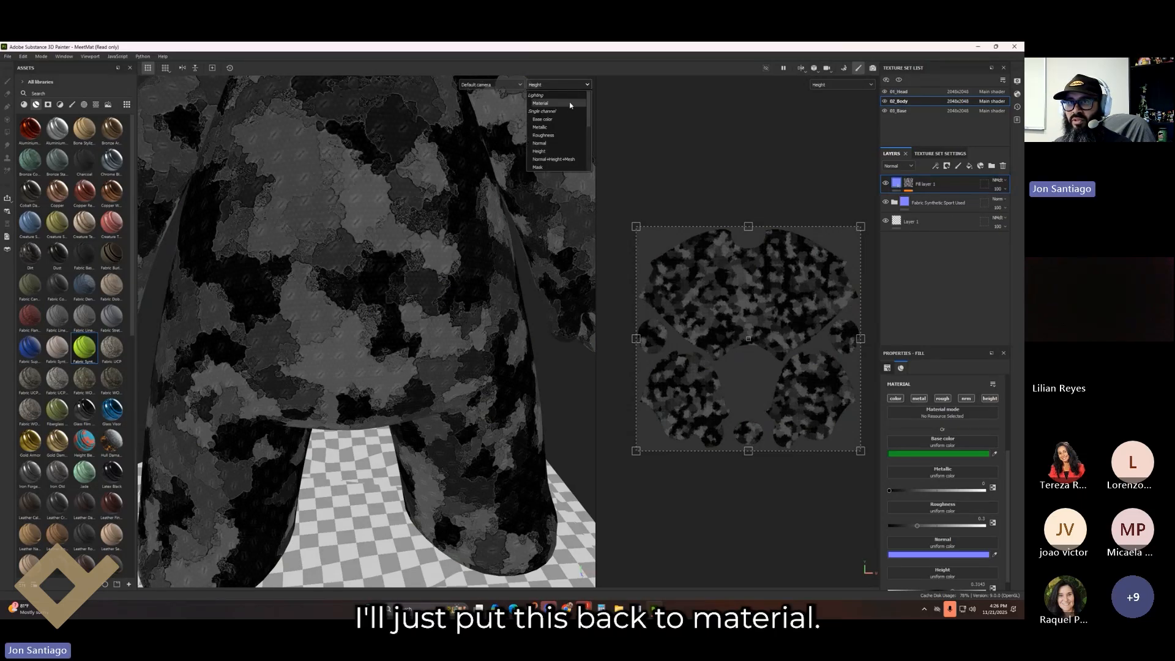
pyautogui.click(570, 104)
pyautogui.click(999, 188)
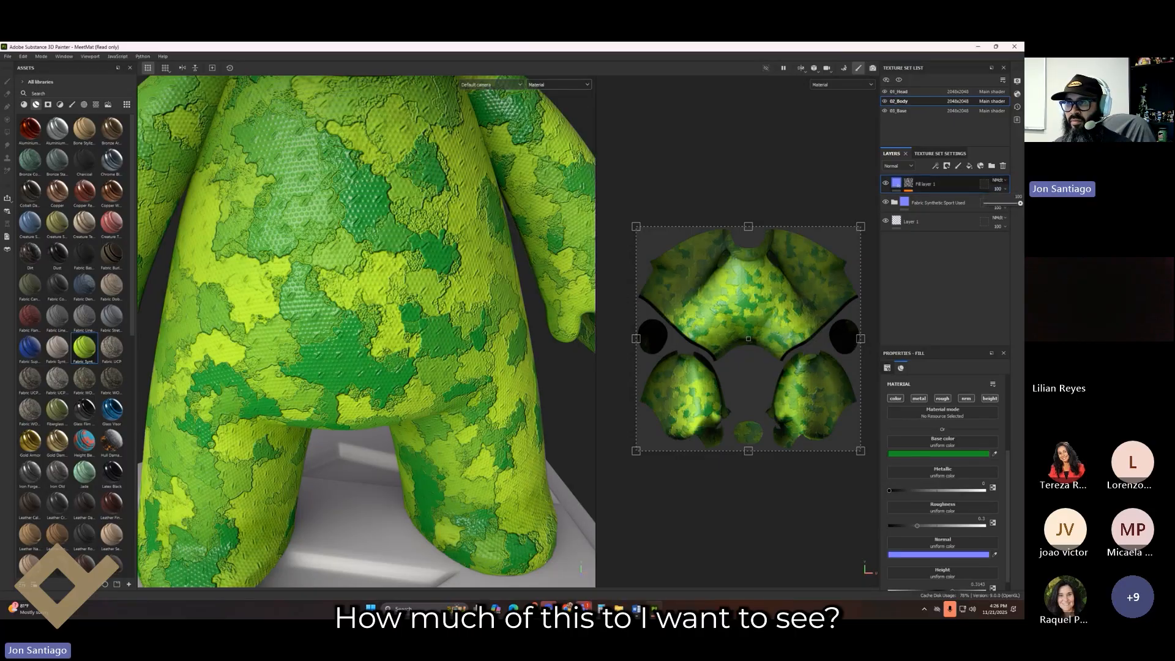
# Step: Lower the fabric folder's normal opacity to about 4, then show Height and lower its height opacity
pyautogui.click(935, 206)
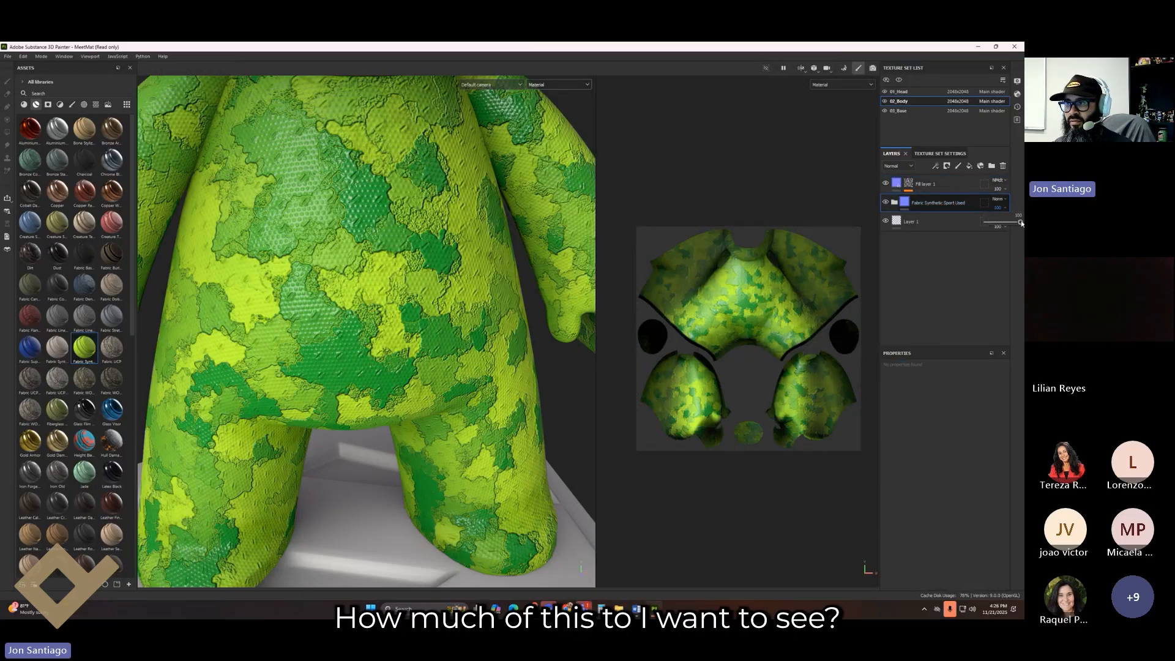
pyautogui.moveTo(1021, 223)
pyautogui.mouseDown()
pyautogui.moveTo(988, 222)
pyautogui.moveTo(1021, 223)
pyautogui.mouseUp()
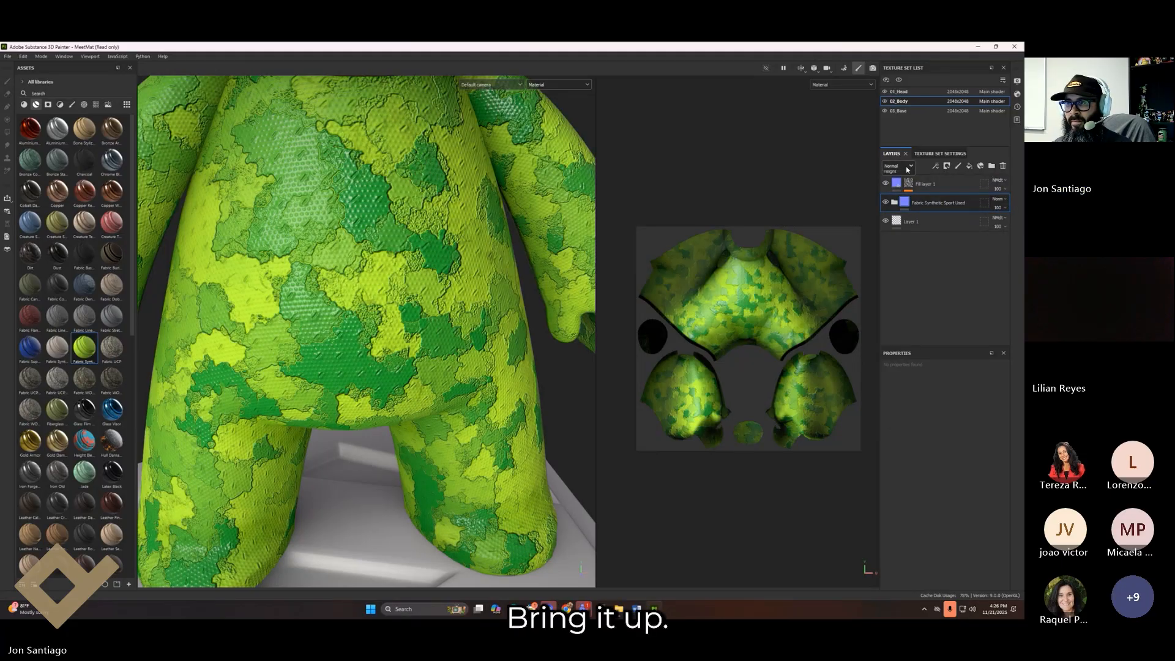
pyautogui.click(907, 169)
pyautogui.click(900, 208)
pyautogui.click(1005, 210)
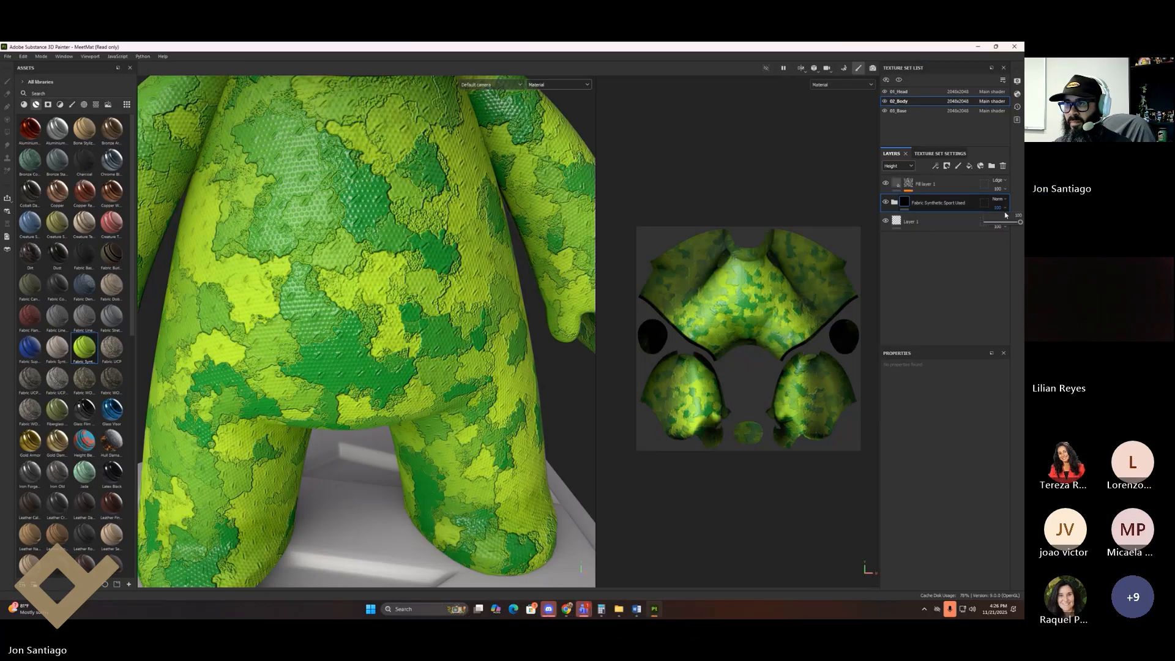
pyautogui.moveTo(1020, 222)
pyautogui.mouseDown()
pyautogui.moveTo(990, 244)
pyautogui.moveTo(1020, 242)
pyautogui.mouseUp()
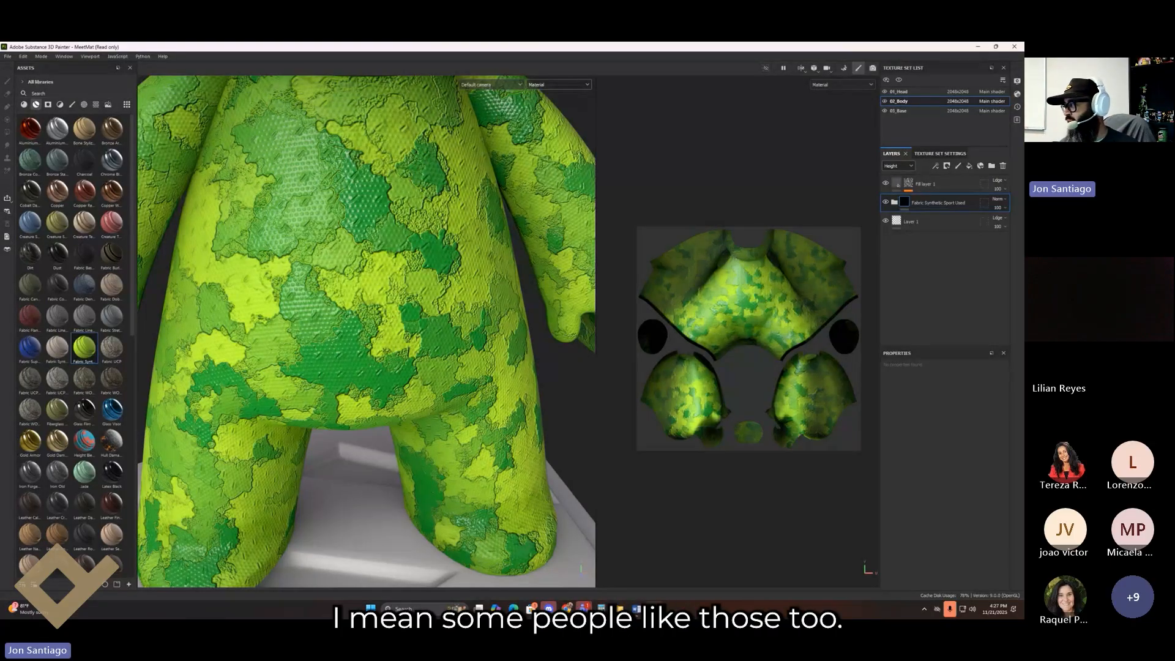
# Step: Fade the Fabric Synthetic Sport Used height opacity to 0, then bring it back to 89
pyautogui.click(1004, 209)
pyautogui.moveTo(1012, 225); pyautogui.dragTo(983, 226)
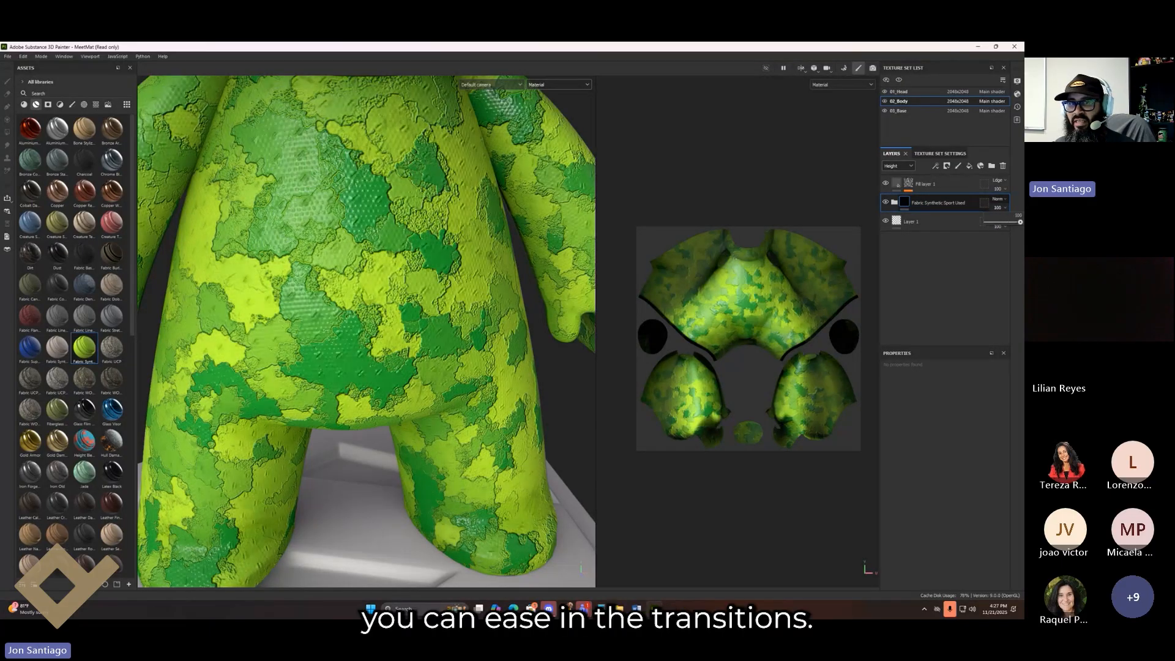
pyautogui.moveTo(987, 221); pyautogui.dragTo(1016, 222)
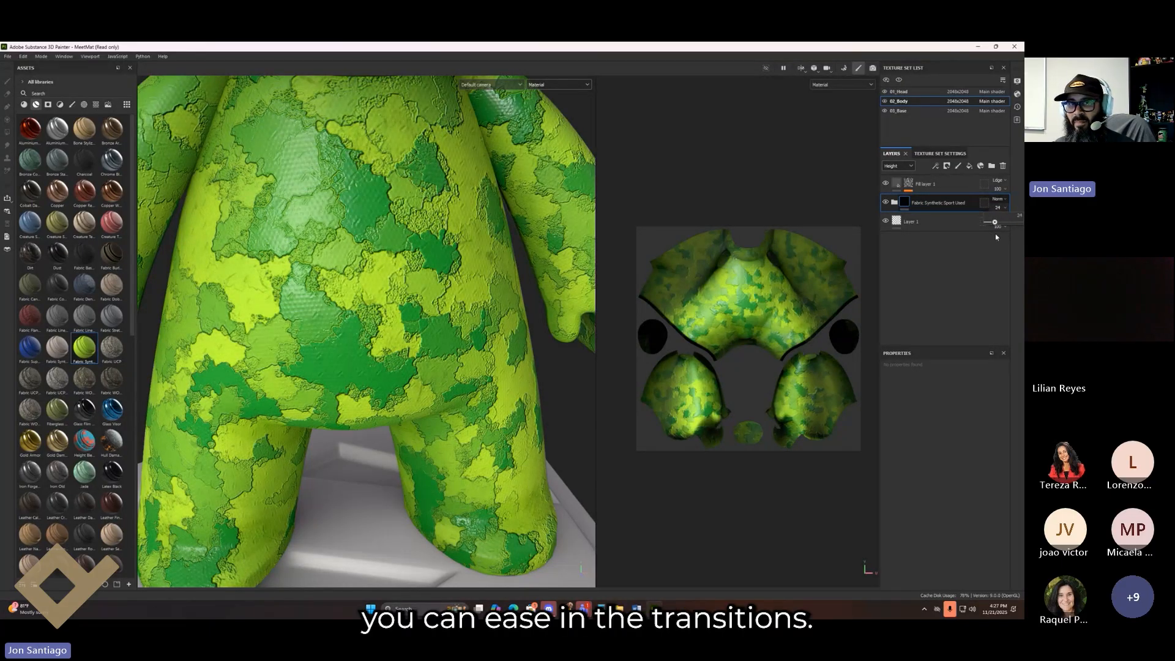
# Step: Expand the fabric folder and reduce Pattern Fabric's height opacity to 35
pyautogui.click(894, 202)
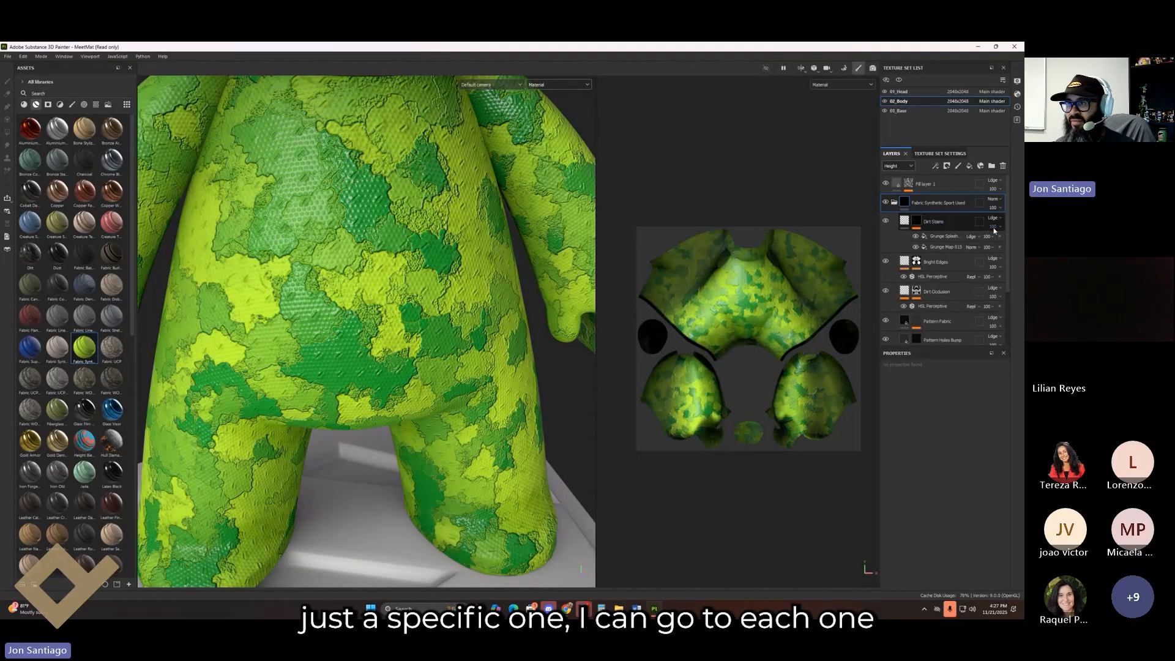
pyautogui.click(1001, 267)
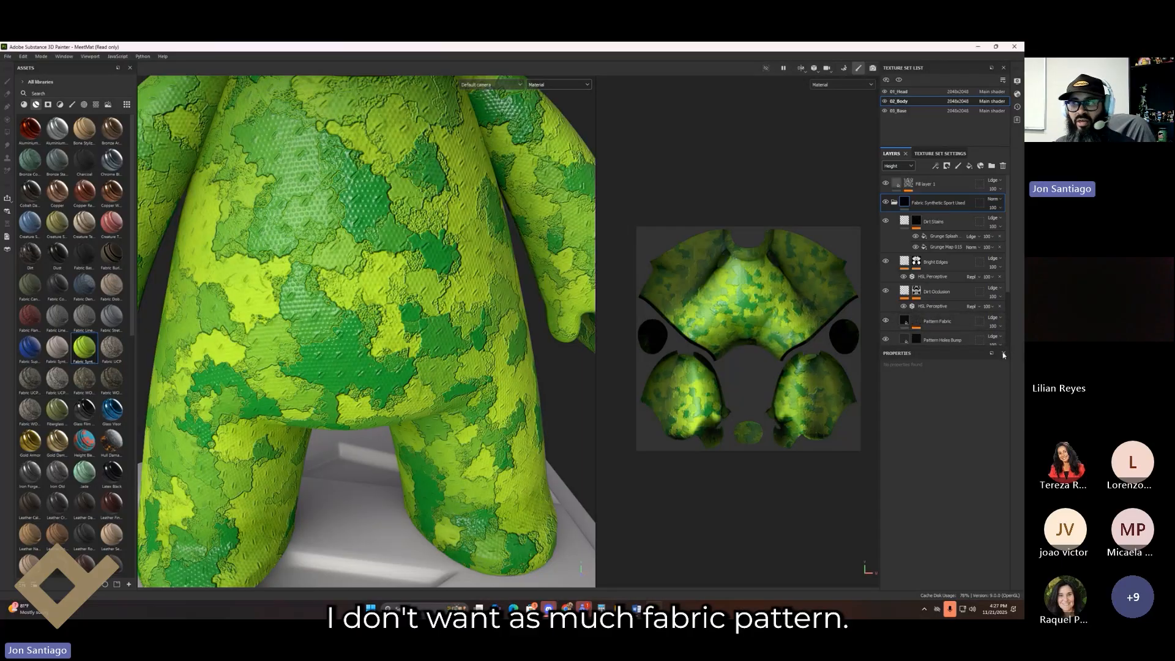
pyautogui.click(993, 326)
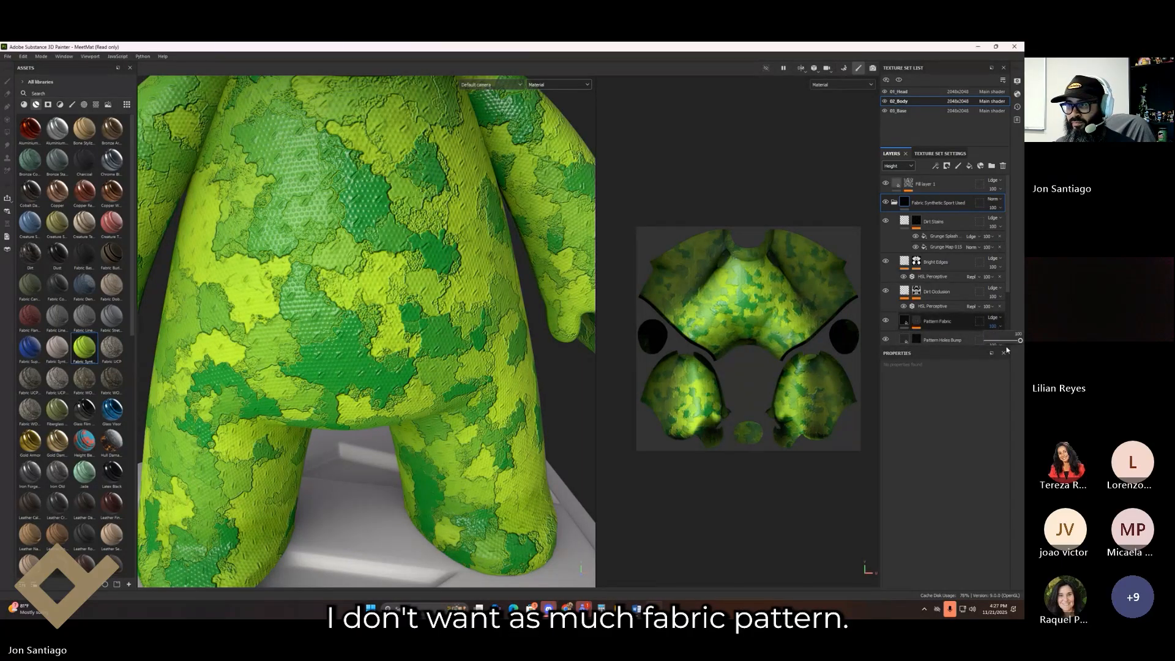
pyautogui.moveTo(1018, 347)
pyautogui.mouseDown()
pyautogui.moveTo(993, 350)
pyautogui.moveTo(1022, 355)
pyautogui.mouseUp()
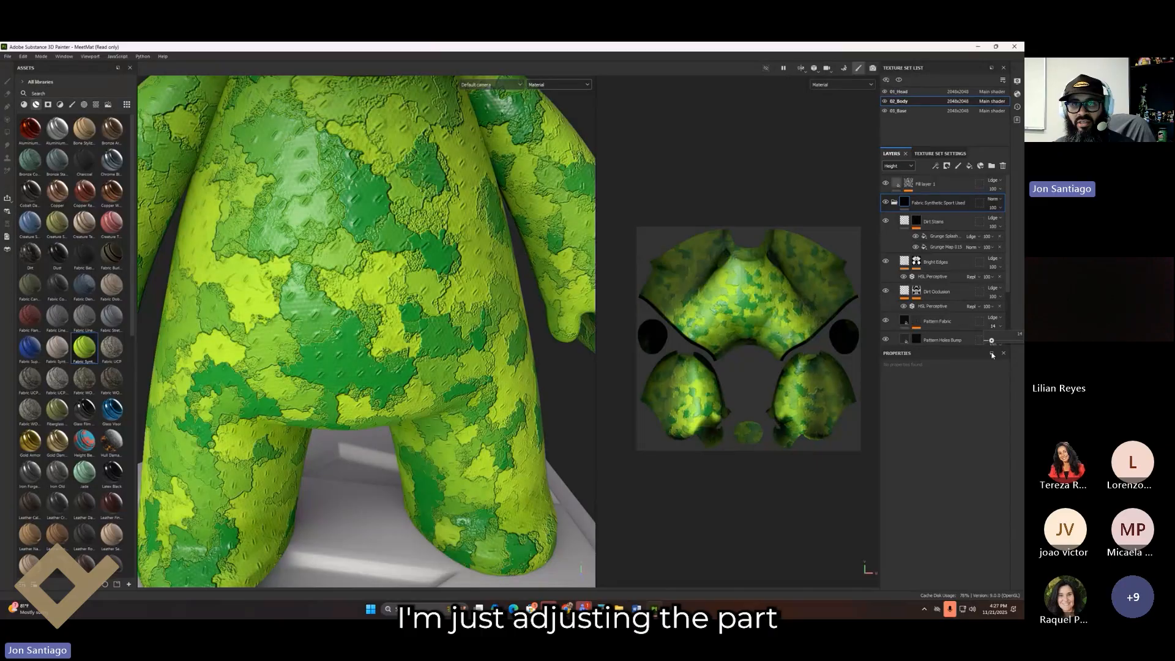
pyautogui.moveTo(999, 353); pyautogui.dragTo(998, 354)
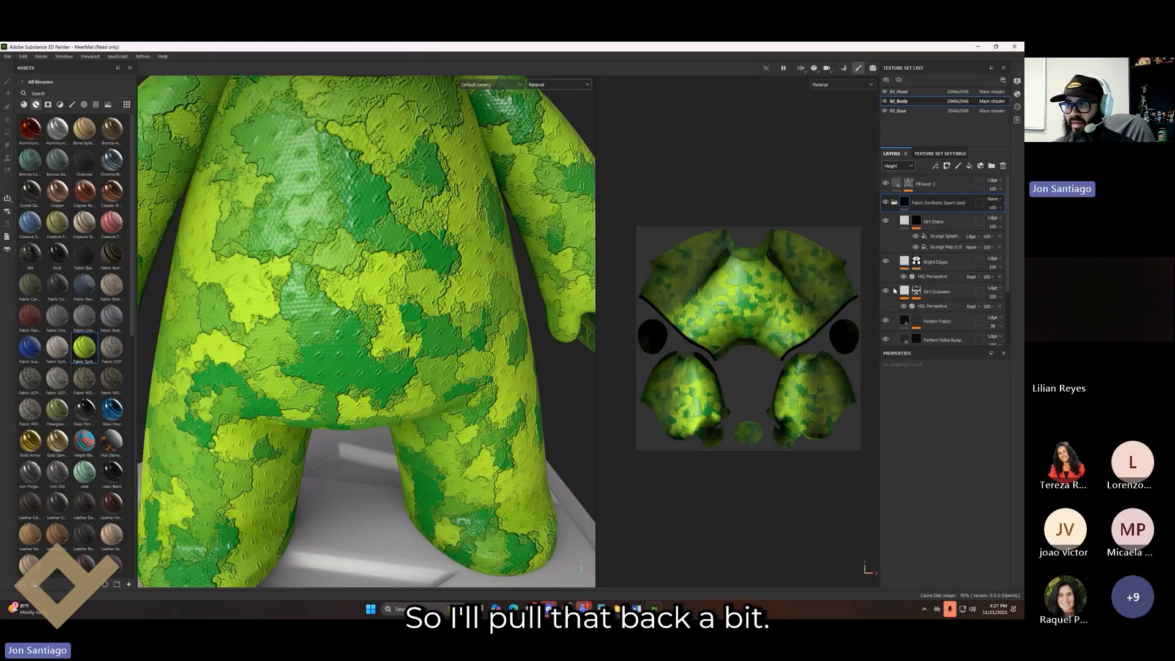
# Step: Lower Pattern Holes' height opacity and Pattern Holes Bump's to 42, then erase on the Bump mask
pyautogui.scroll(-2, 889, 296)
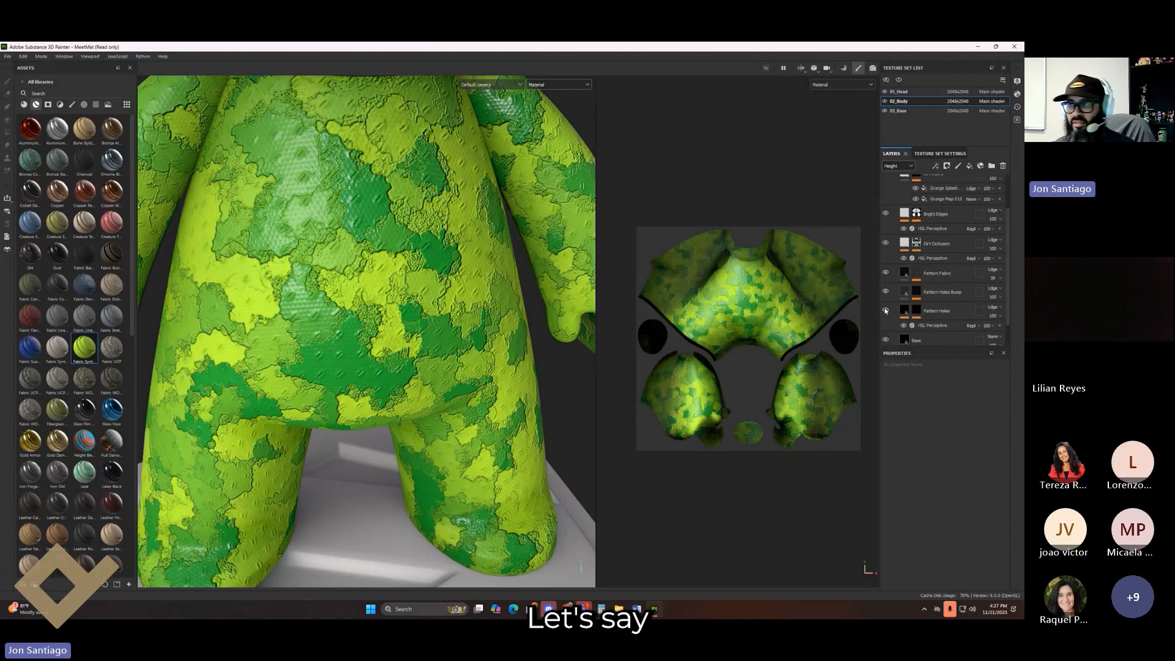
pyautogui.click(1002, 316)
pyautogui.moveTo(1021, 330); pyautogui.dragTo(986, 334)
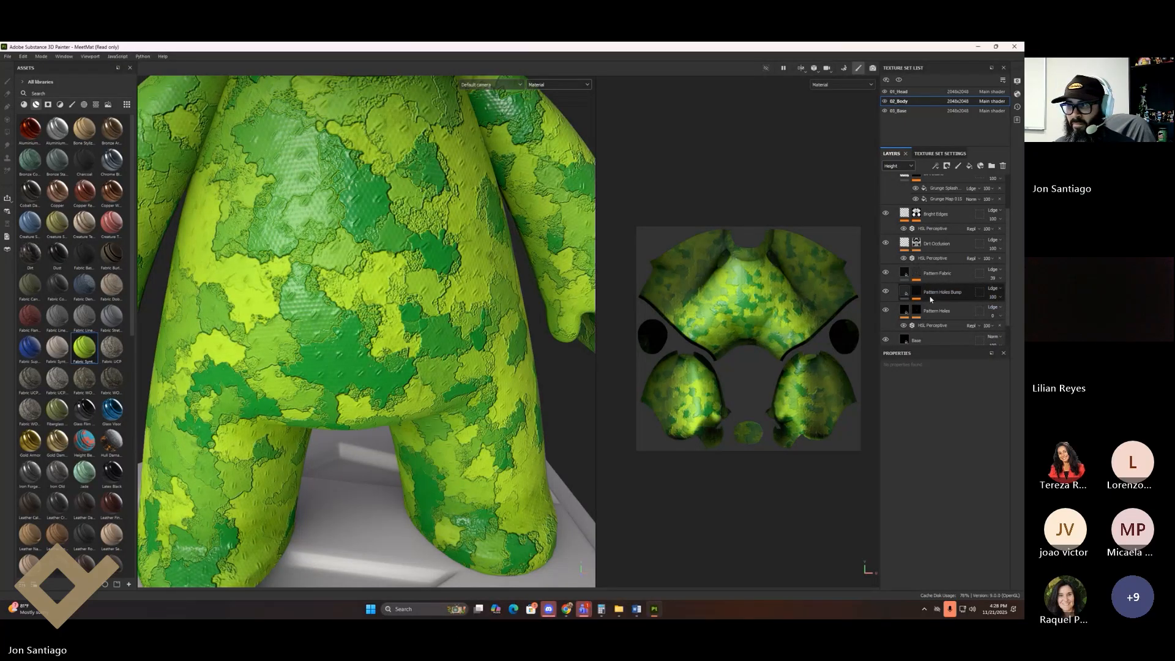
pyautogui.moveTo(1004, 300)
pyautogui.mouseDown()
pyautogui.moveTo(1016, 313)
pyautogui.moveTo(997, 315)
pyautogui.moveTo(1015, 318)
pyautogui.mouseUp()
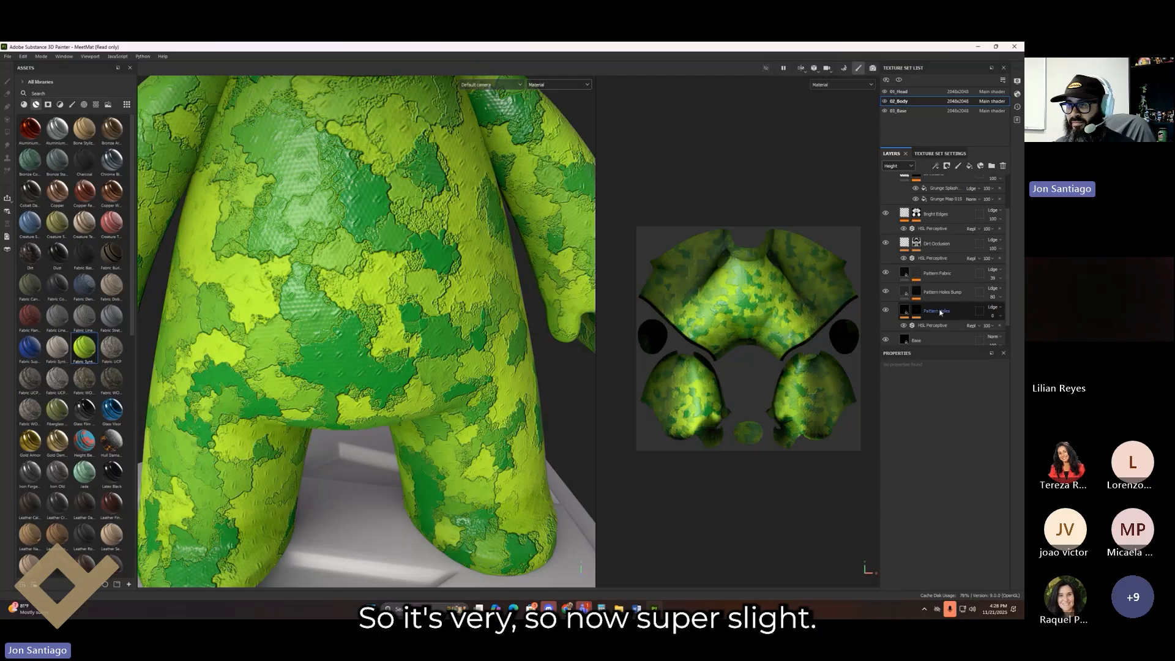
pyautogui.click(916, 292)
pyautogui.press('e')
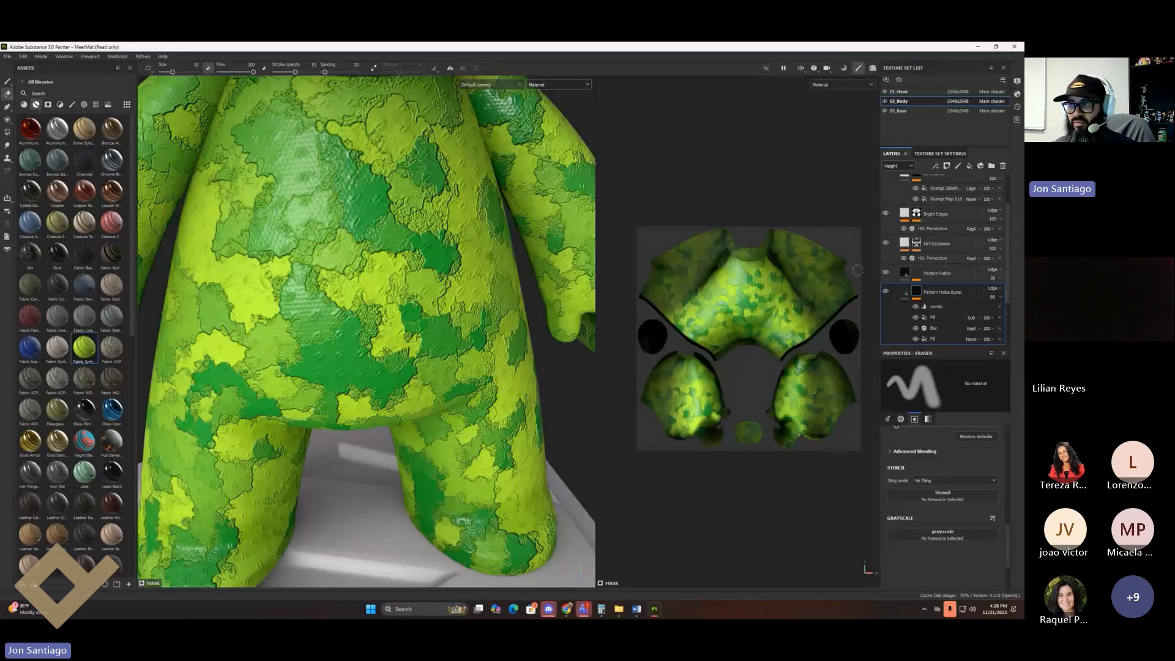
# Step: Set the Pattern Holes height opacity to 49 and show Base color in the layer stack
pyautogui.scroll(-1, 919, 318)
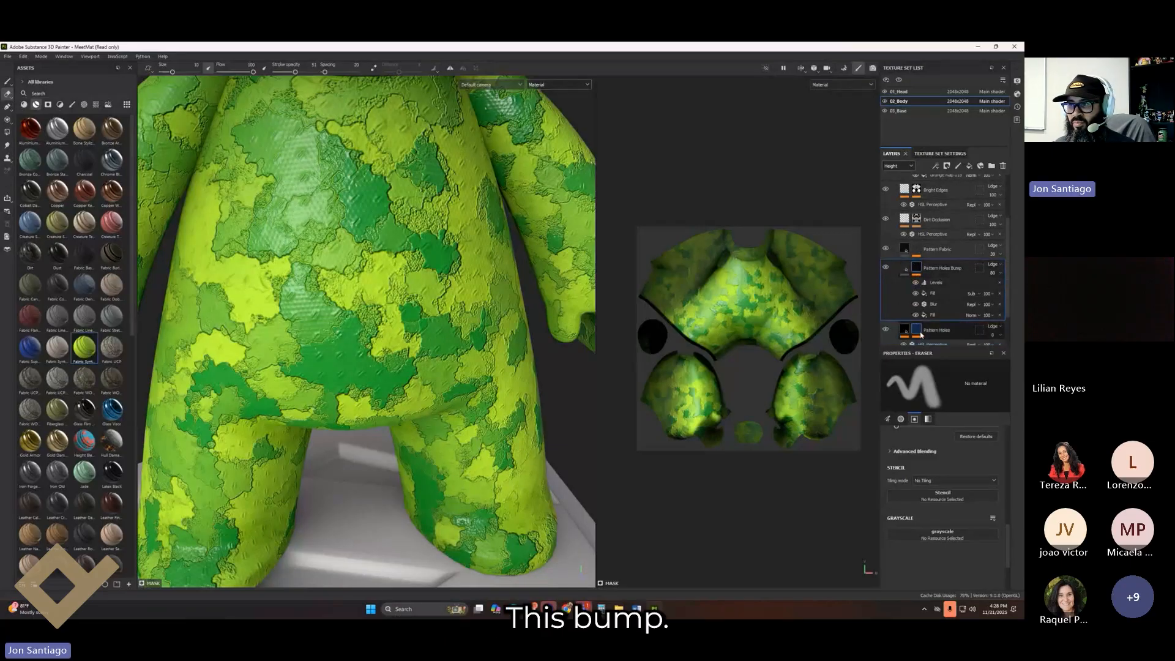
pyautogui.click(936, 330)
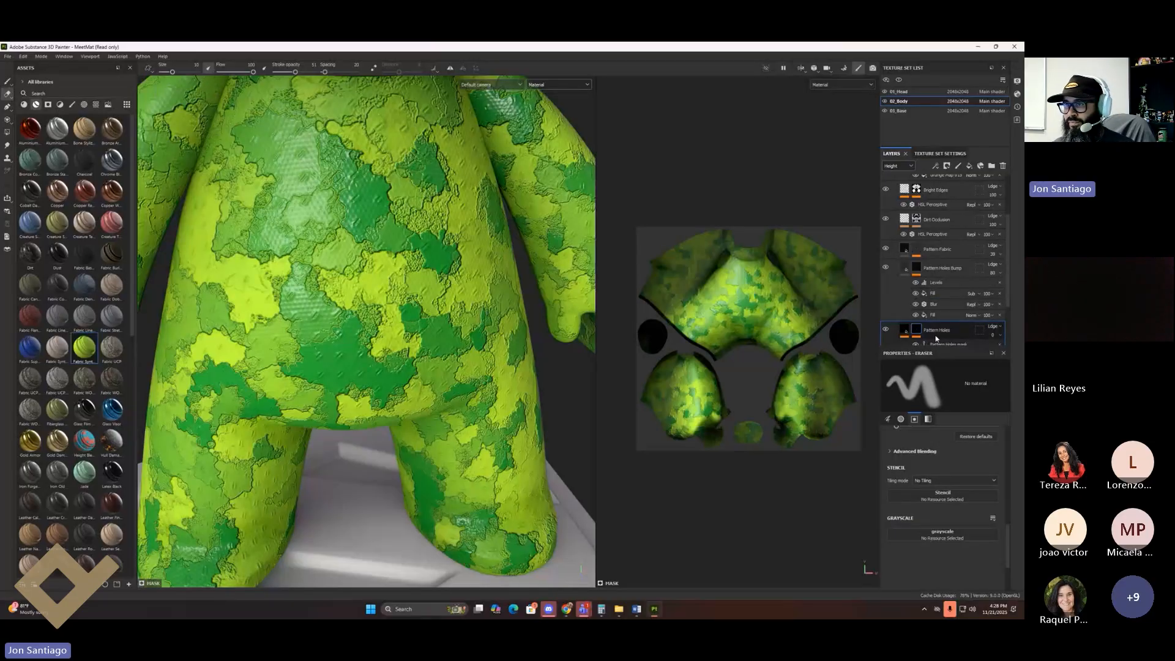
pyautogui.scroll(-2, 969, 291)
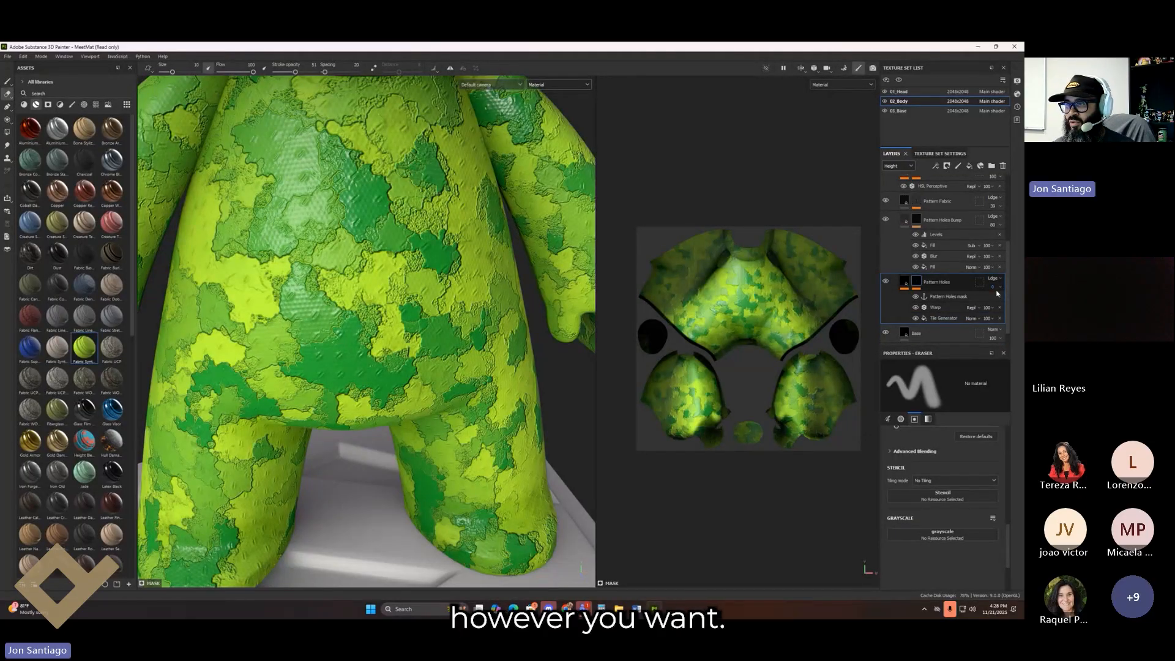
pyautogui.moveTo(992, 287); pyautogui.dragTo(1019, 308)
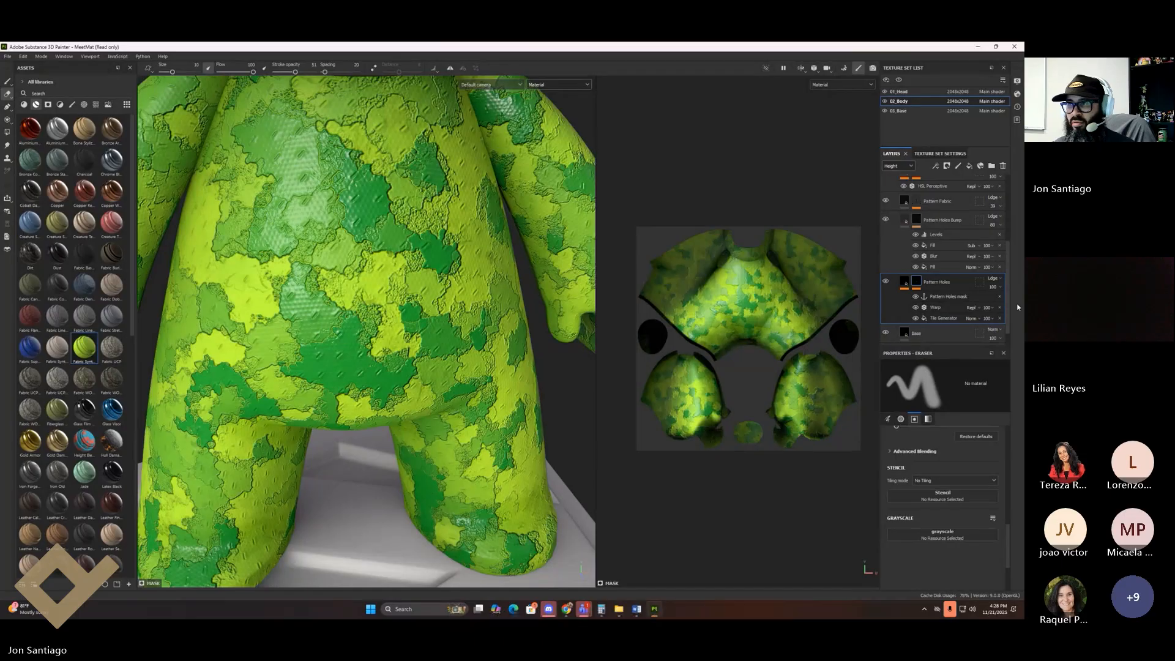
pyautogui.click(906, 166)
pyautogui.click(901, 175)
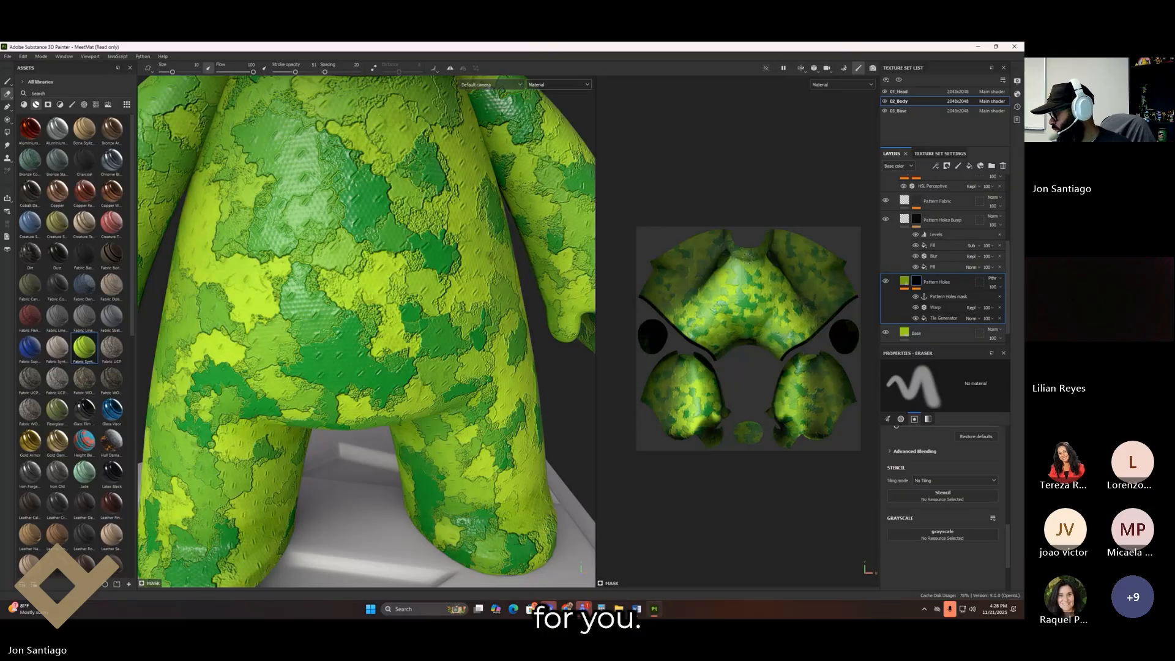
# Step: Set the eraser's stroke opacity to 100
pyautogui.keyDown('alt'); pyautogui.moveTo(368, 293); pyautogui.dragTo(364, 352, button='middle'); pyautogui.keyUp('alt')
pyautogui.keyDown('alt'); pyautogui.moveTo(363, 352); pyautogui.dragTo(337, 269); pyautogui.keyUp('alt')
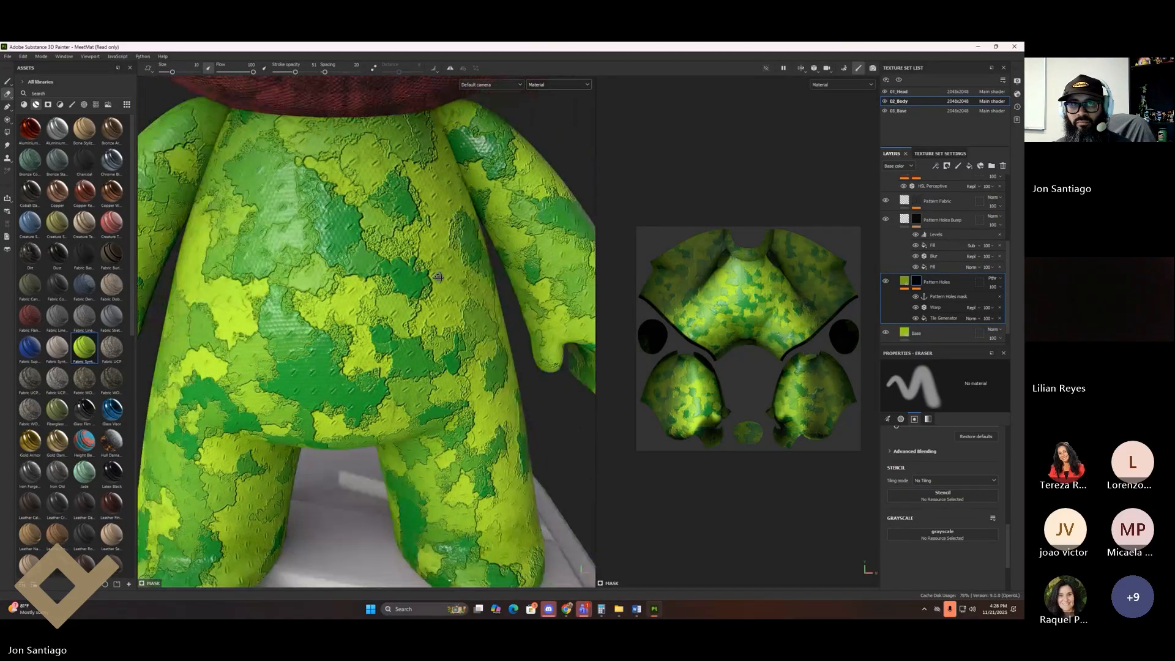
pyautogui.moveTo(296, 71); pyautogui.dragTo(314, 78)
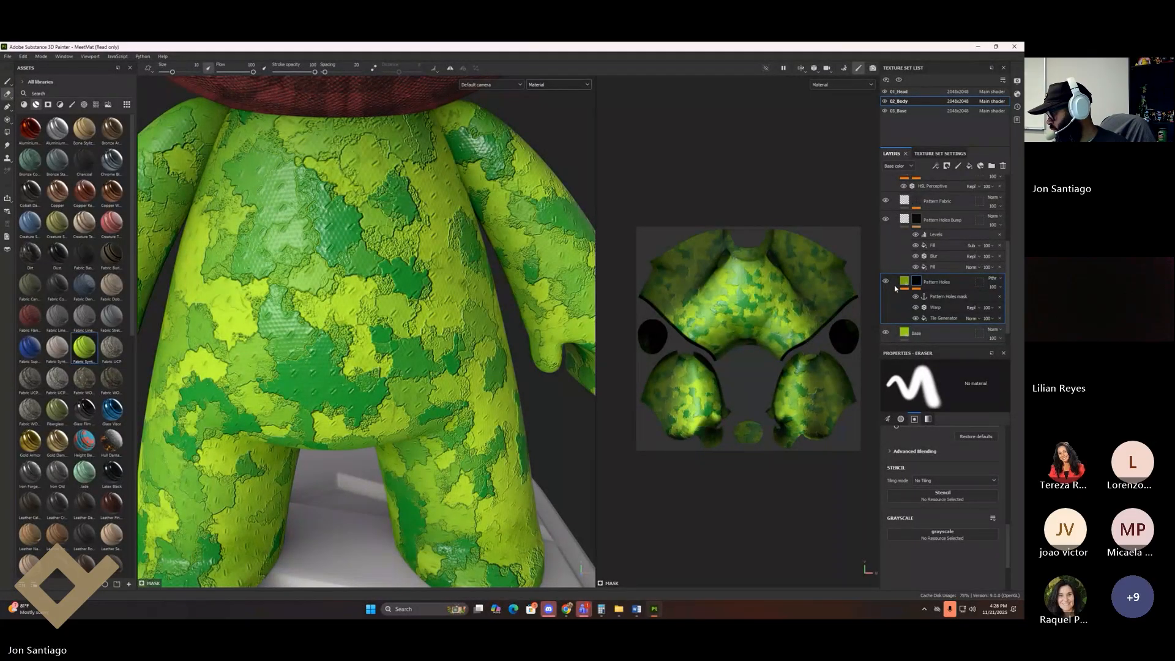
# Step: Orbit to a straight front view and frame the whole character on its base
pyautogui.scroll(-5, 574, 353)
pyautogui.keyDown('alt'); pyautogui.moveTo(502, 318); pyautogui.dragTo(367, 288); pyautogui.keyUp('alt')
pyautogui.keyDown('alt'); pyautogui.moveTo(367, 288); pyautogui.dragTo(300, 452, button='middle'); pyautogui.keyUp('alt')
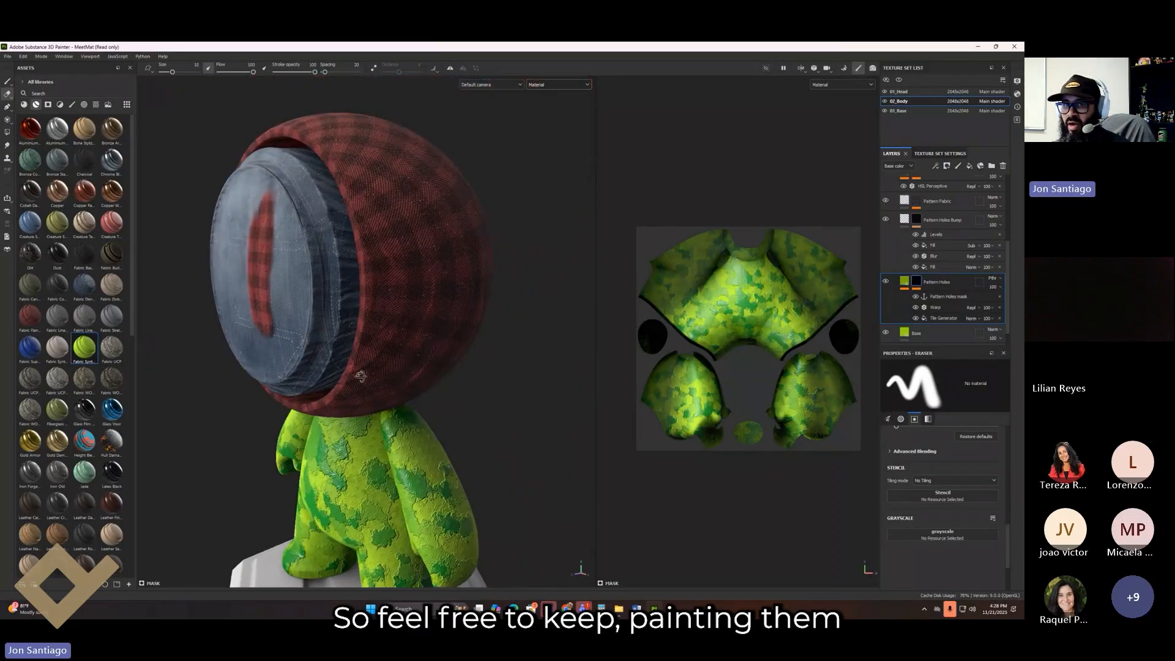
pyautogui.keyDown('alt'); pyautogui.moveTo(359, 375); pyautogui.dragTo(471, 370); pyautogui.keyUp('alt')
pyautogui.keyDown('alt'); pyautogui.moveTo(227, 475); pyautogui.dragTo(375, 483, button='middle'); pyautogui.keyUp('alt')
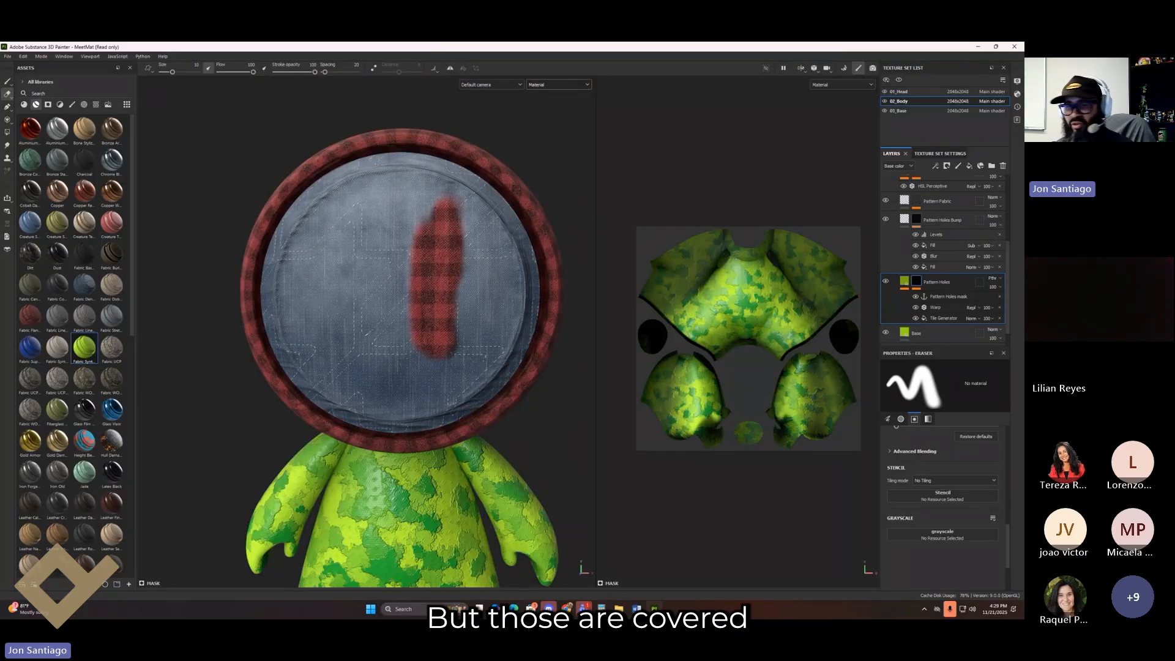
pyautogui.press('f')
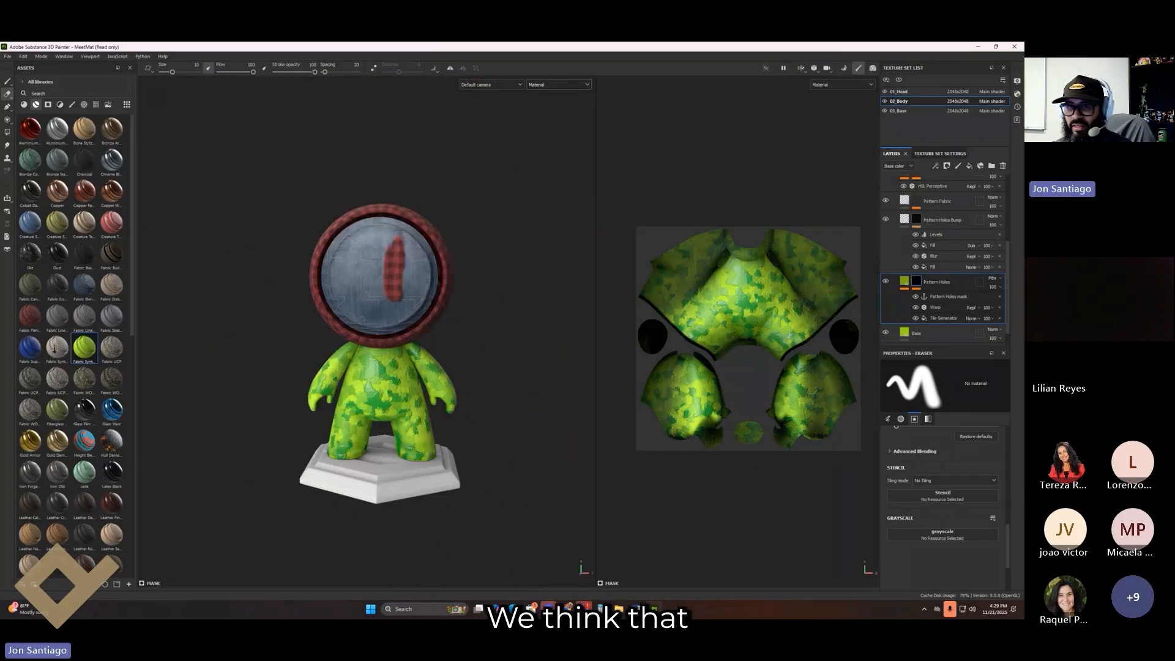